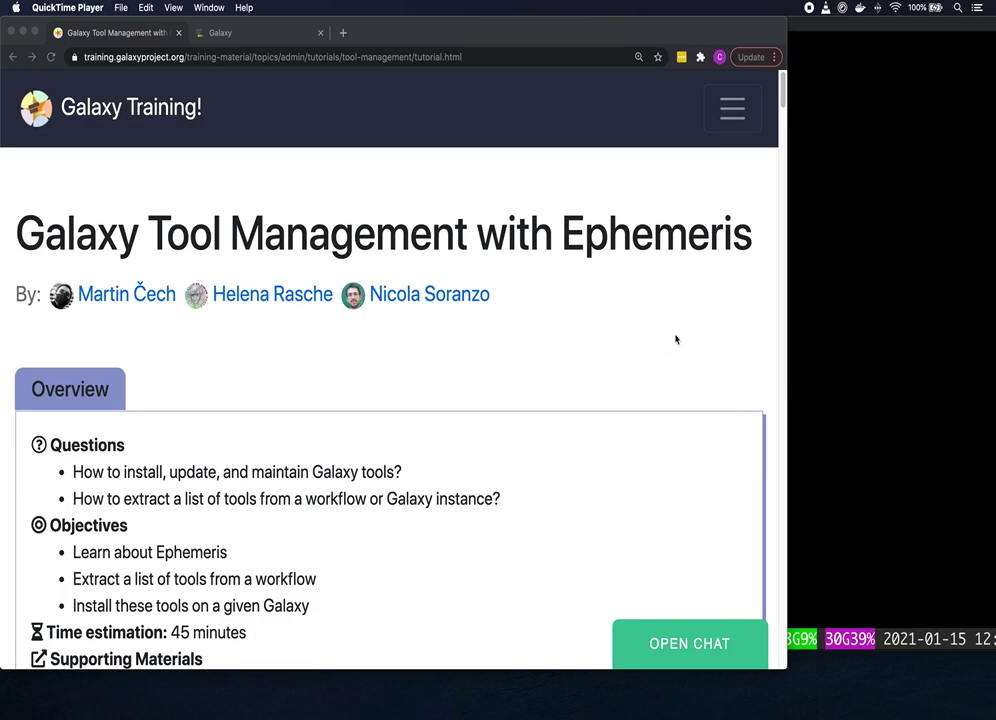
Step: Expand the 'Installing Ephemeris in a Python virtual environment' tip under Requirements, then switch to the terminal
{"action": "scroll", "coordinate": [675, 340], "scroll_direction": "down", "scroll_amount": 2}
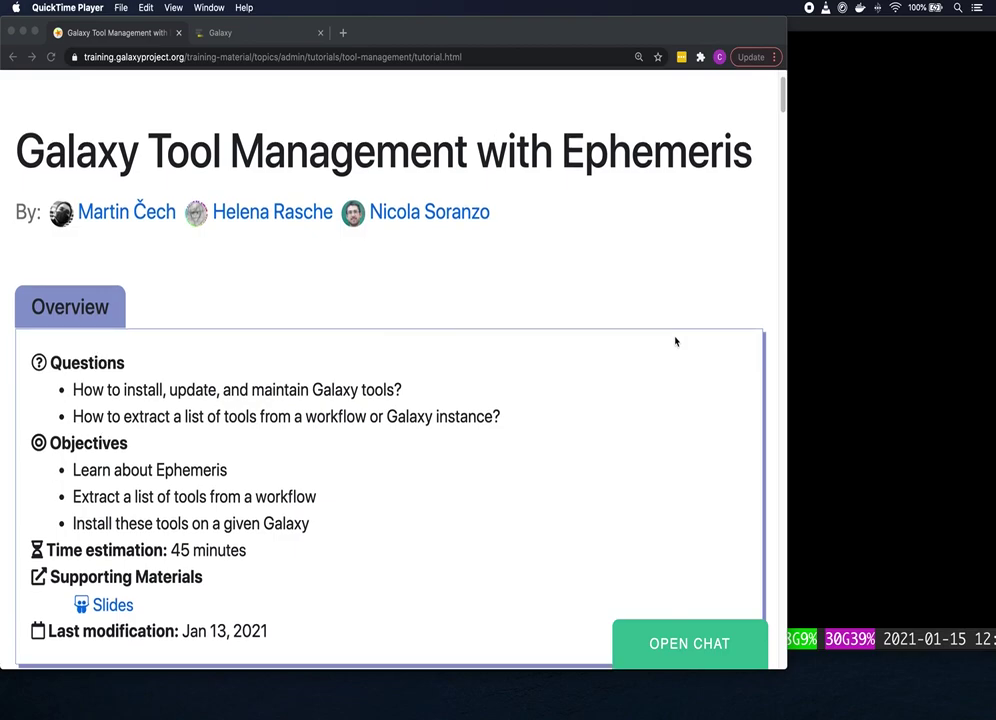
{"action": "scroll", "coordinate": [676, 340], "scroll_direction": "down", "scroll_amount": 4}
{"action": "scroll", "coordinate": [675, 342], "scroll_direction": "down", "scroll_amount": 2}
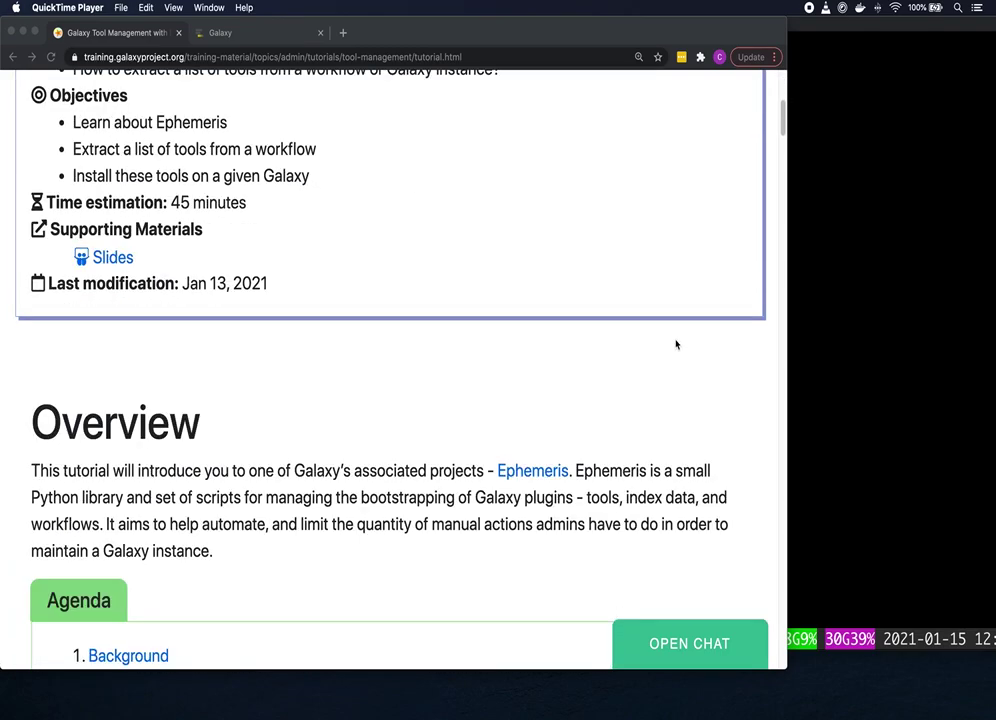
{"action": "scroll", "coordinate": [676, 344], "scroll_direction": "down", "scroll_amount": 1}
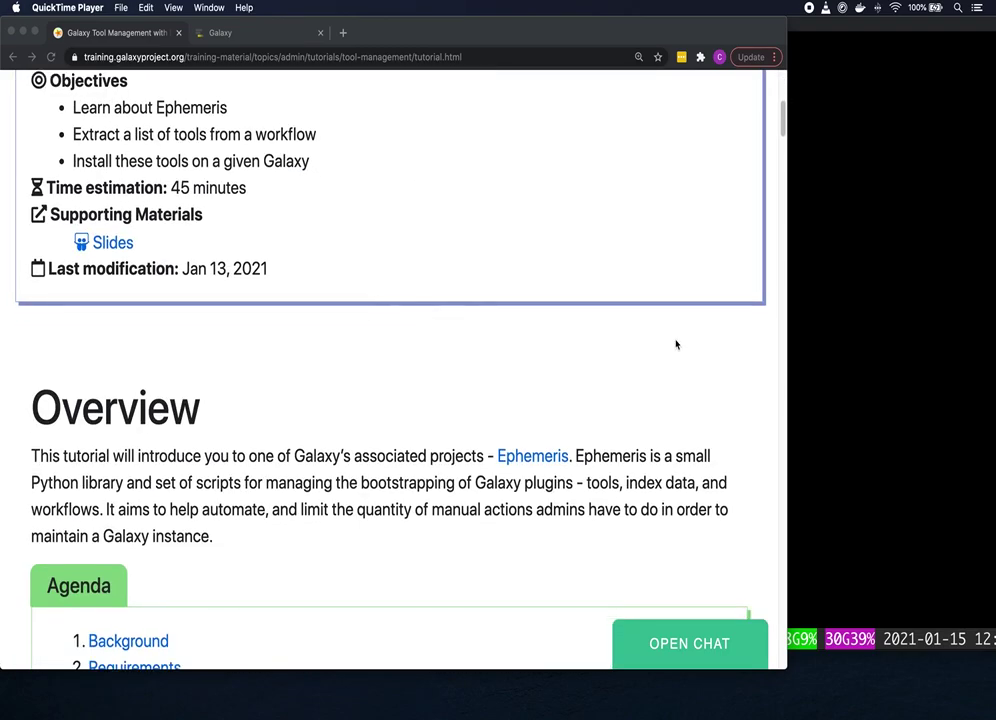
{"action": "scroll", "coordinate": [678, 344], "scroll_direction": "down", "scroll_amount": 1}
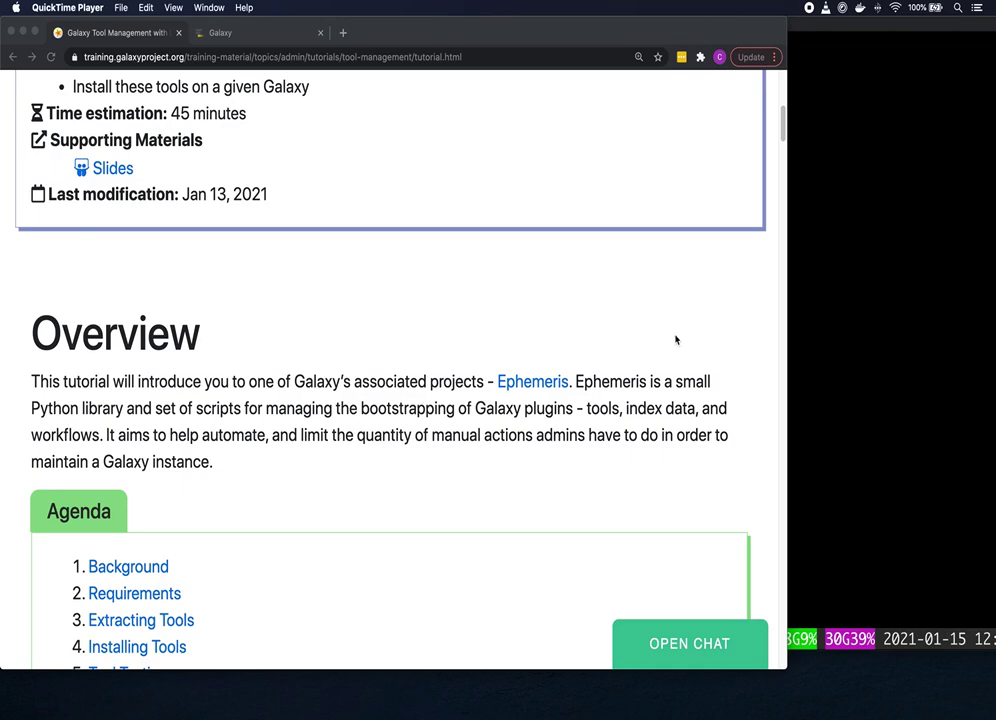
{"action": "scroll", "coordinate": [676, 339], "scroll_direction": "down", "scroll_amount": 2}
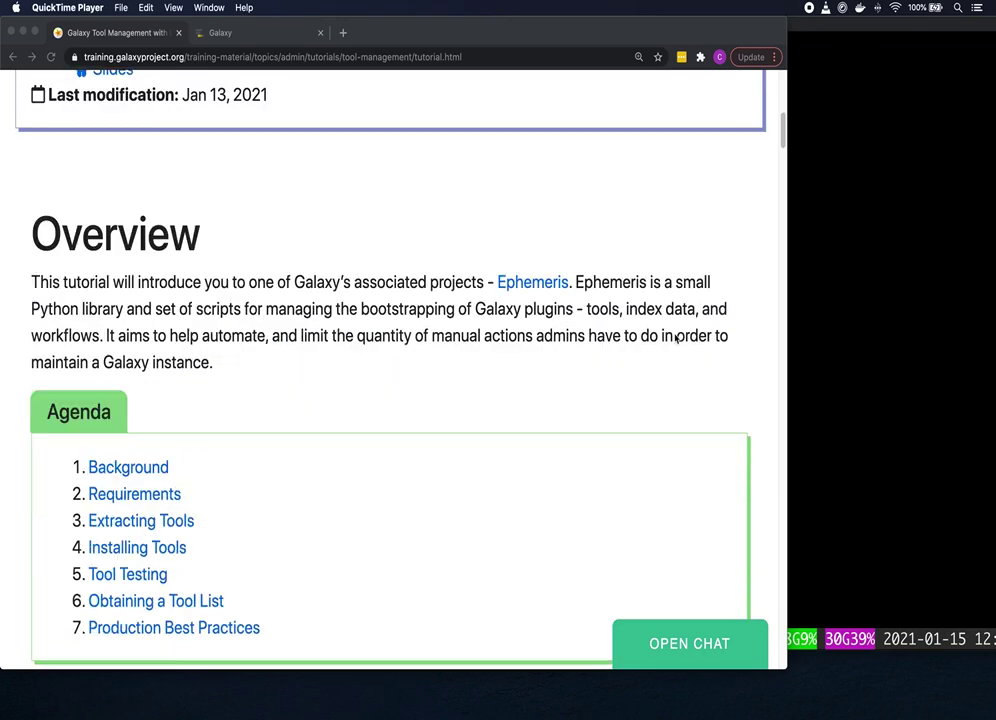
{"action": "scroll", "coordinate": [676, 339], "scroll_direction": "down", "scroll_amount": 6}
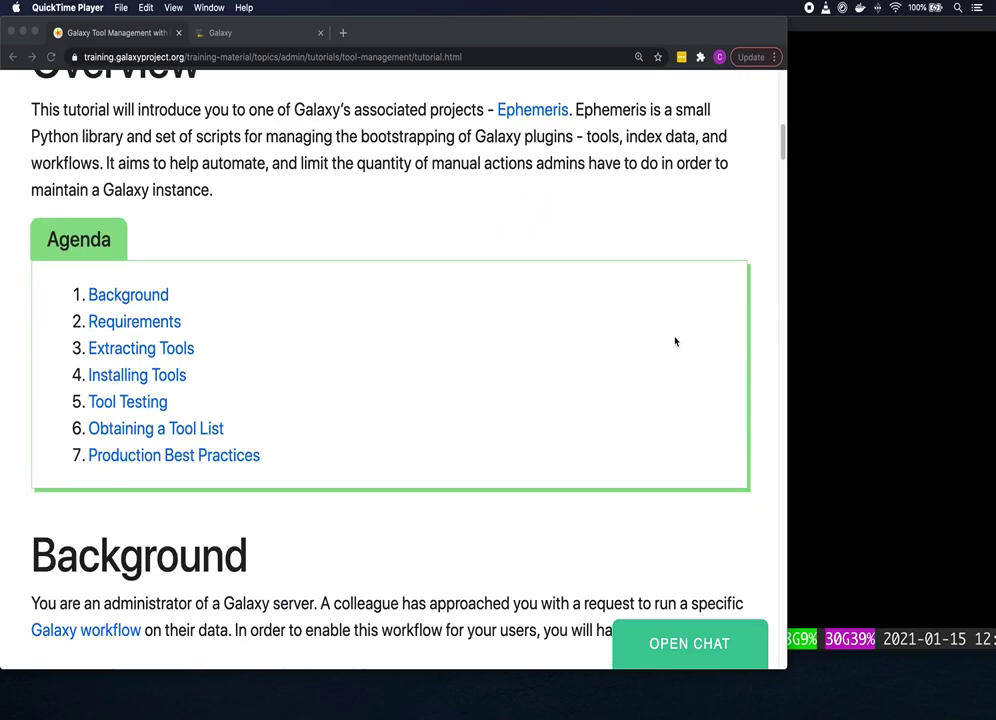
{"action": "scroll", "coordinate": [675, 342], "scroll_direction": "down", "scroll_amount": 1}
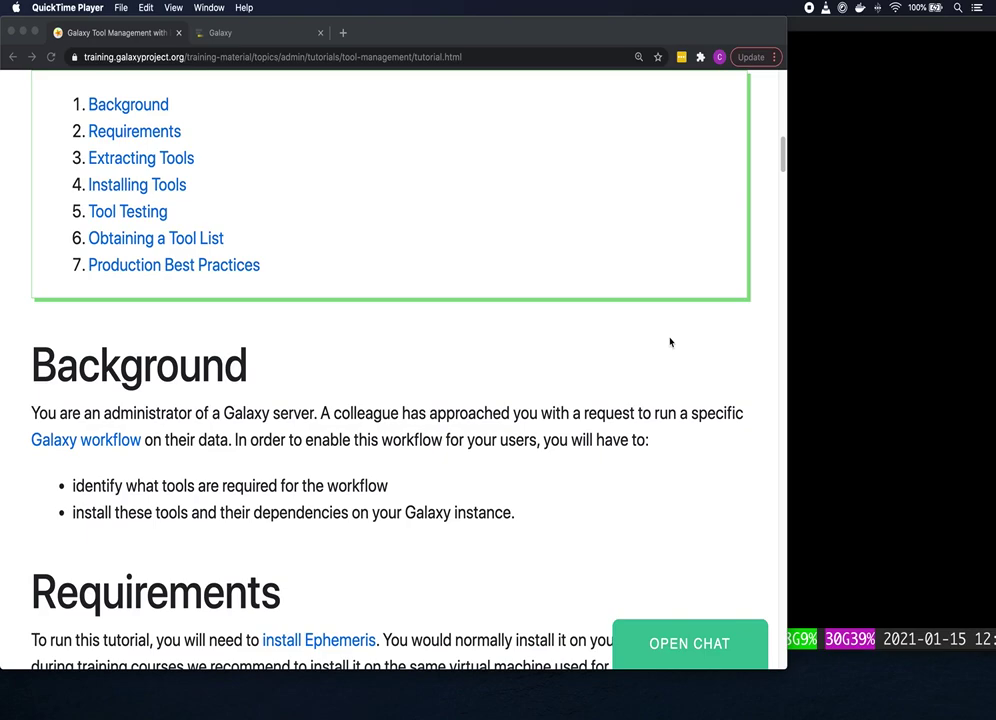
{"action": "scroll", "coordinate": [670, 342], "scroll_direction": "down", "scroll_amount": 5}
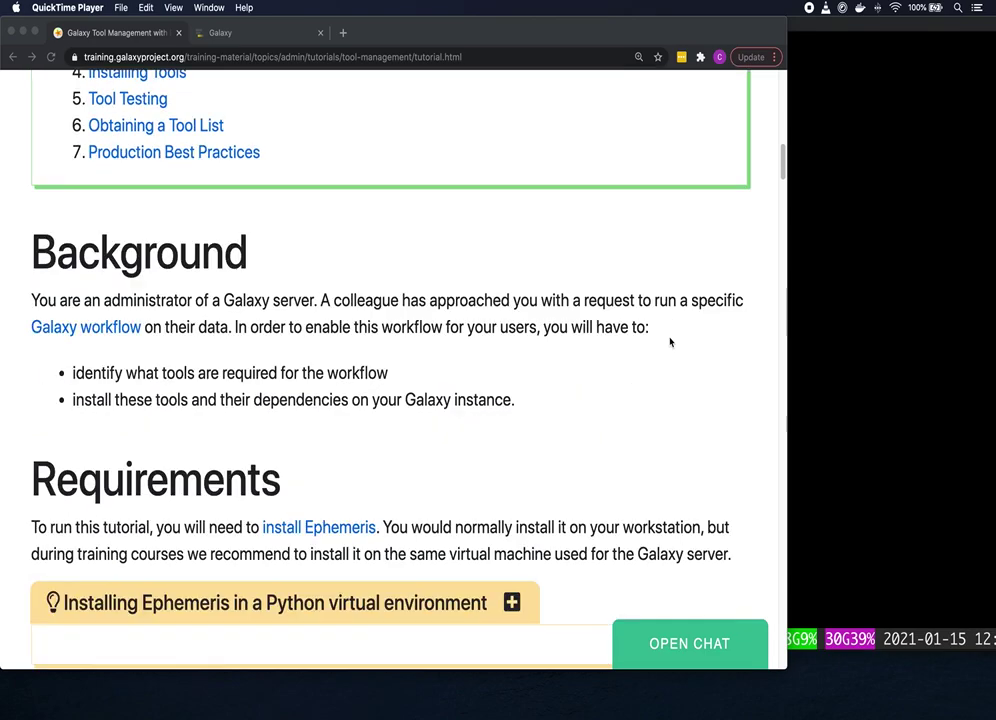
{"action": "scroll", "coordinate": [669, 344], "scroll_direction": "down", "scroll_amount": 2}
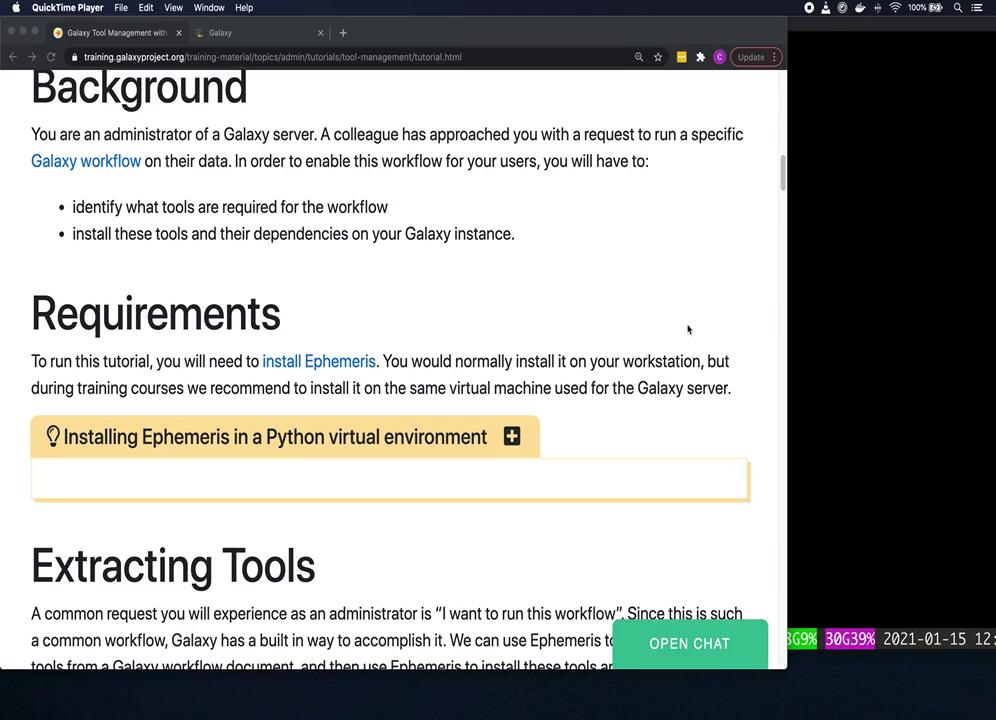
{"action": "scroll", "coordinate": [632, 332], "scroll_direction": "down", "scroll_amount": 3}
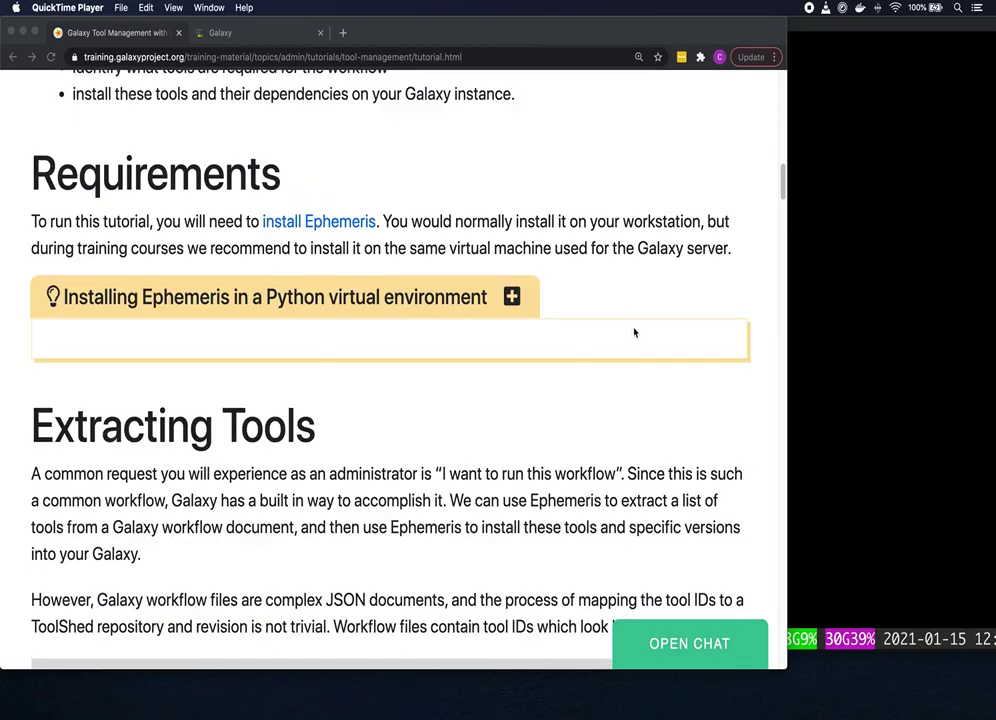
{"action": "left_click", "coordinate": [513, 297]}
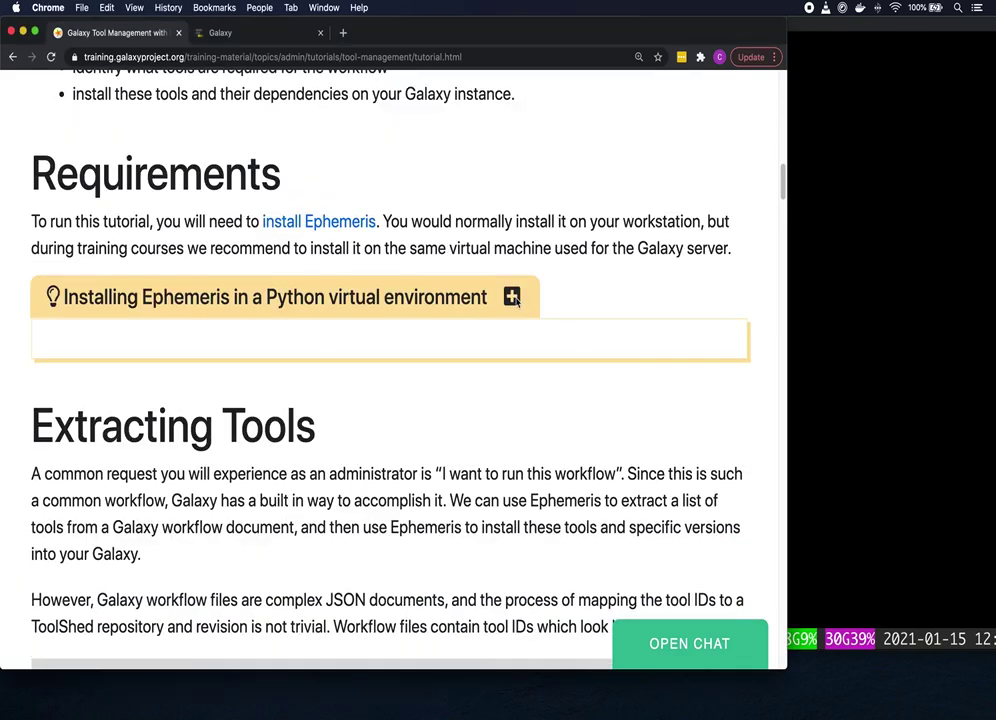
{"action": "left_click", "coordinate": [512, 297]}
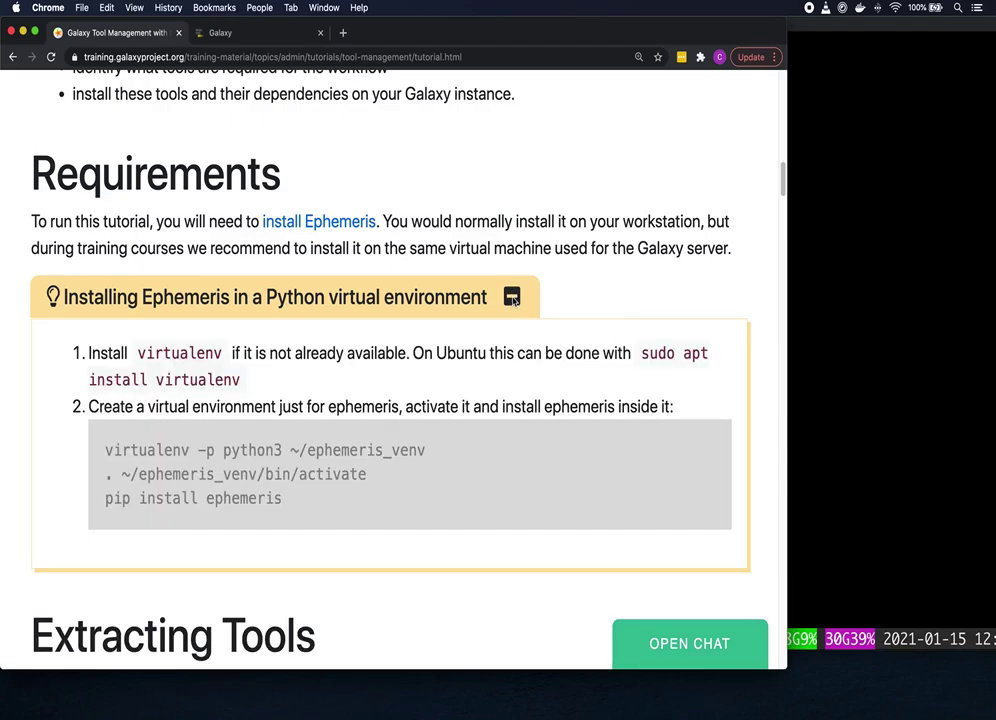
{"action": "left_click", "coordinate": [829, 298]}
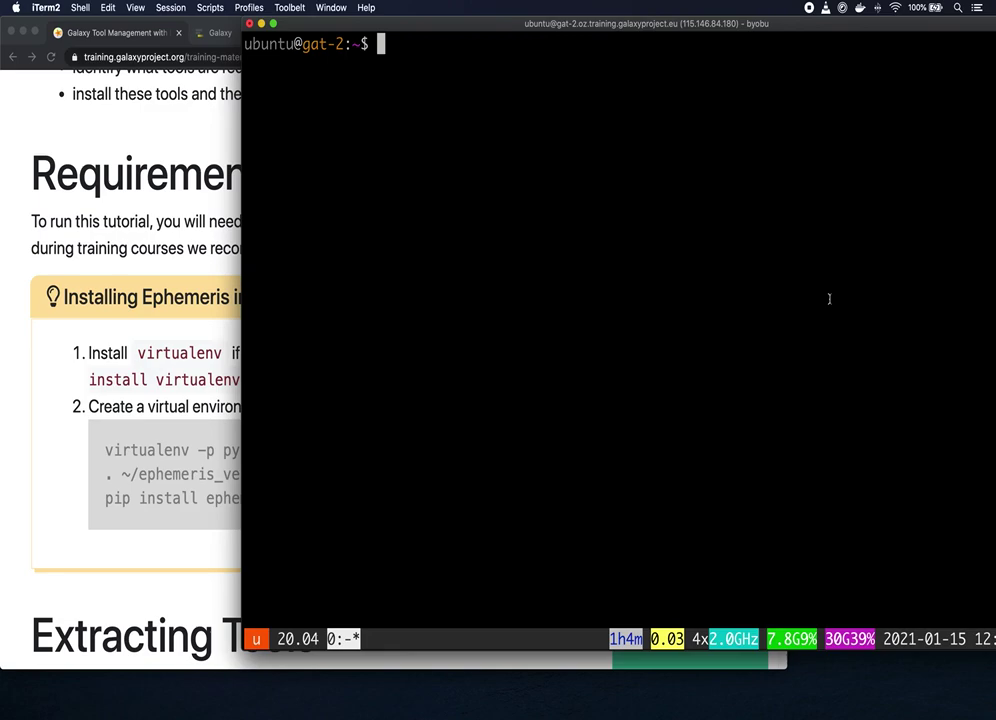
Step: Create an ephemeris folder and move into it
{"action": "type", "text": "mkdir "}
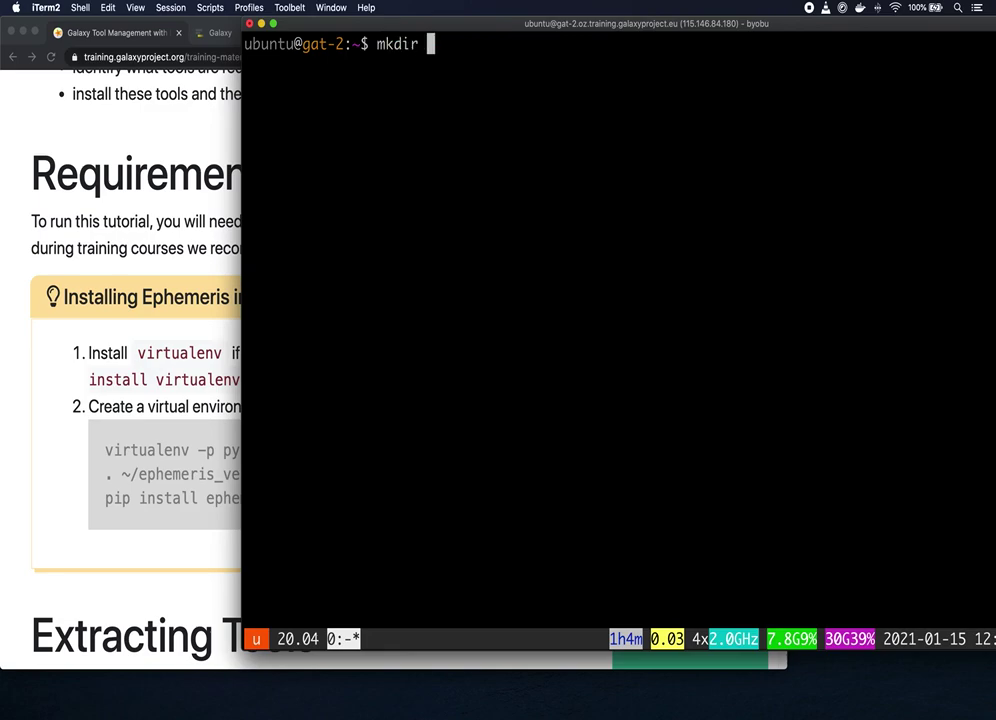
{"action": "type", "text": "ephemeris"}
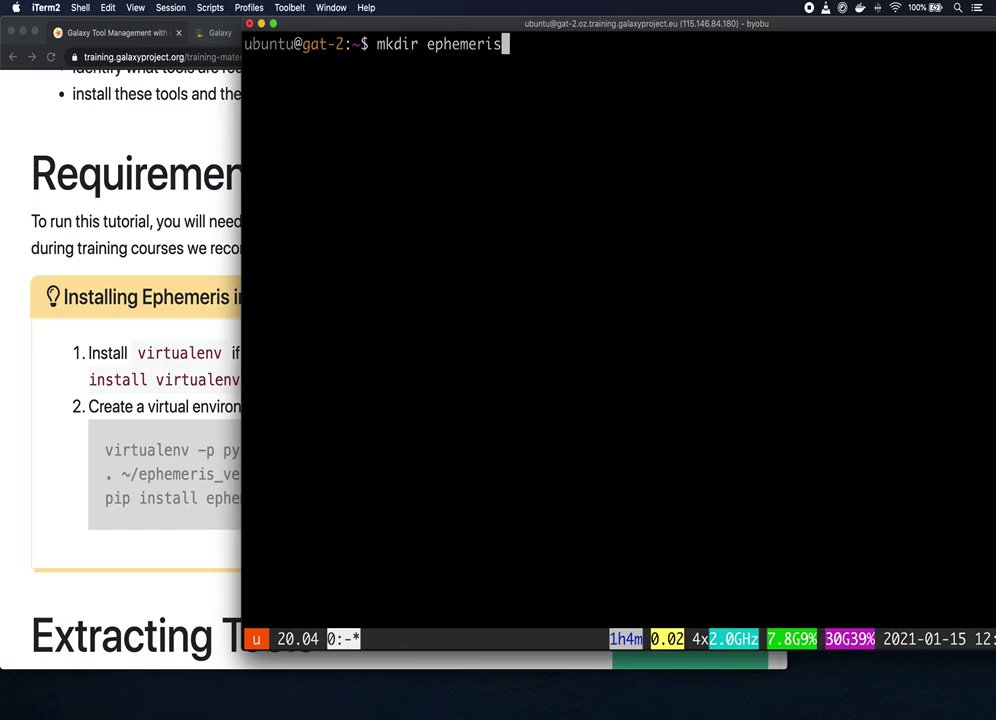
{"action": "key", "text": "Return"}
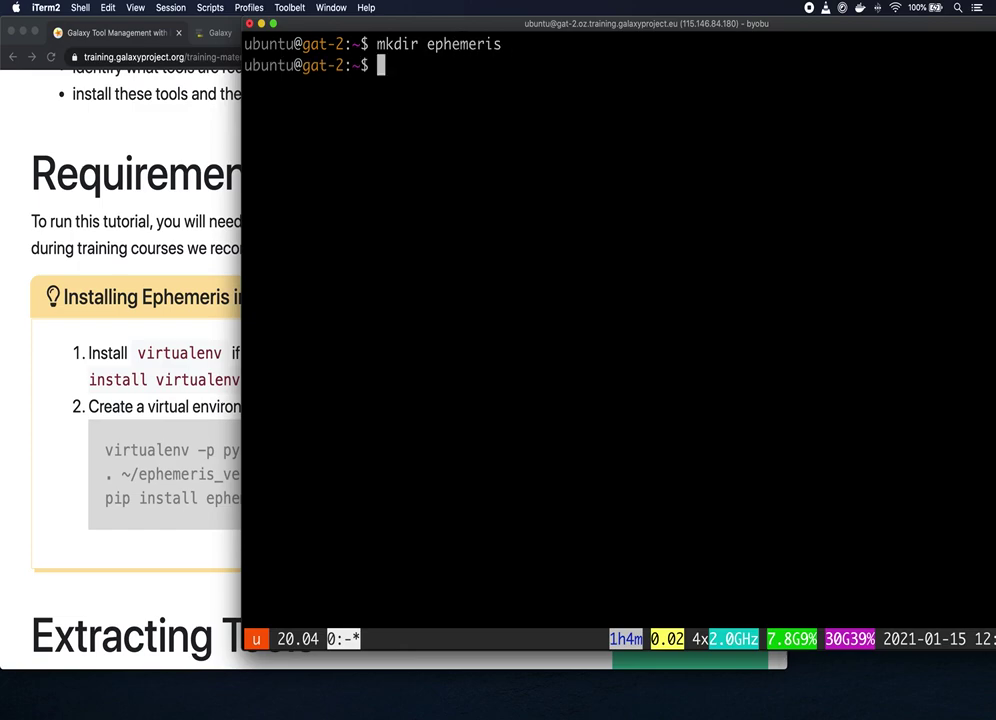
{"action": "type", "text": "cd ephe"}
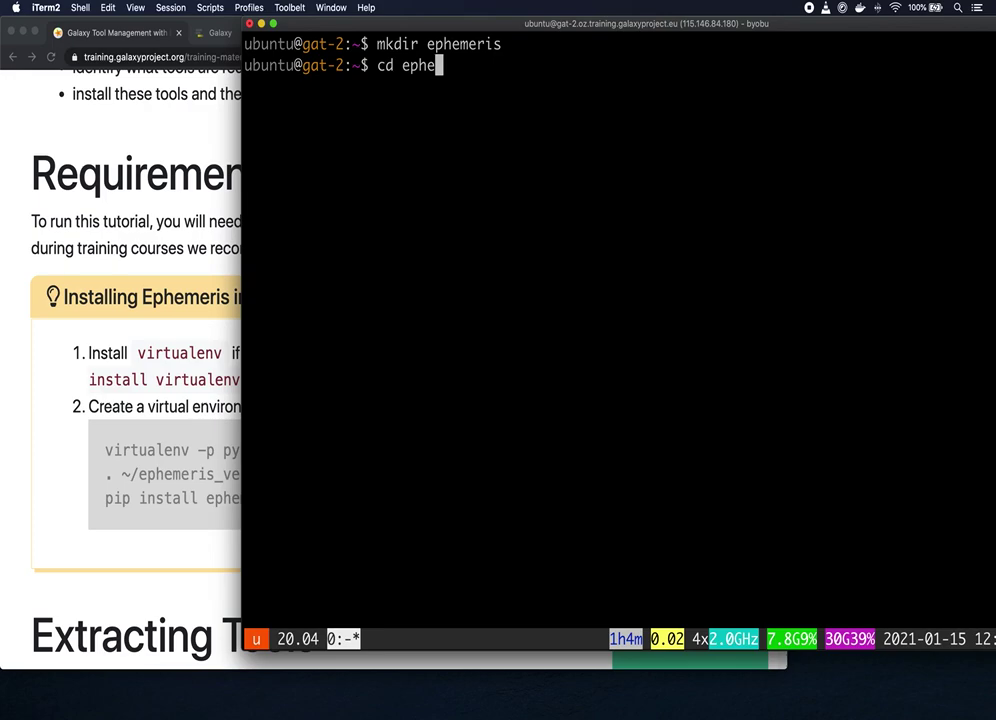
{"action": "type", "text": "meris"}
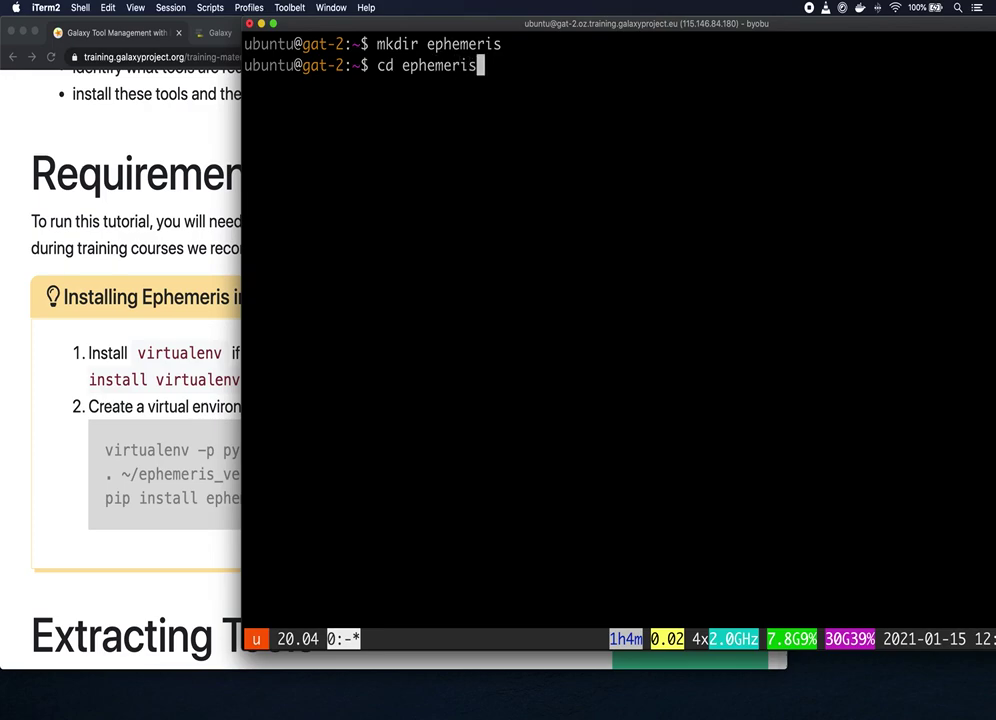
{"action": "key", "text": "Return"}
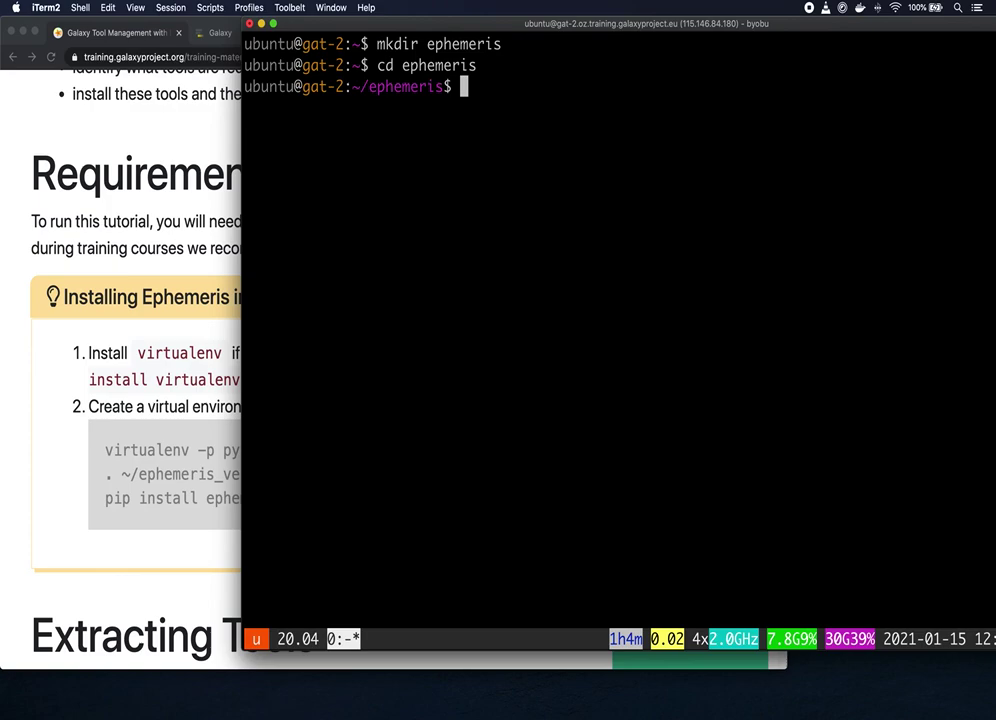
Step: Create a Python 3 virtual environment at ~/ephemeris_venv with virtualenv -p python3
{"action": "type", "text": "virtualenv -p "}
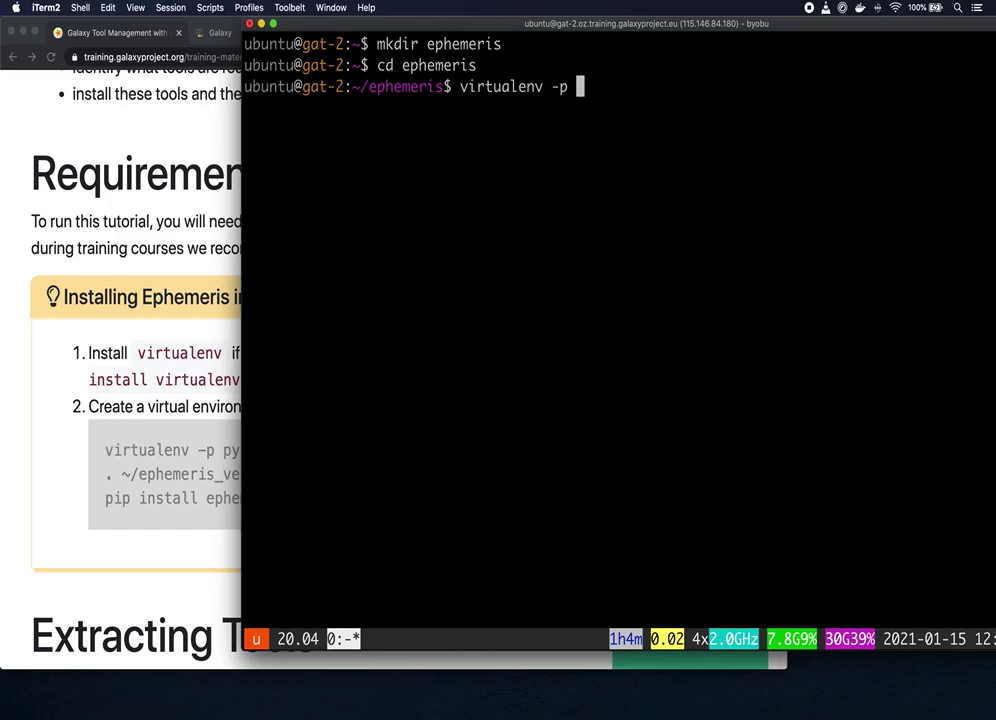
{"action": "type", "text": "python"}
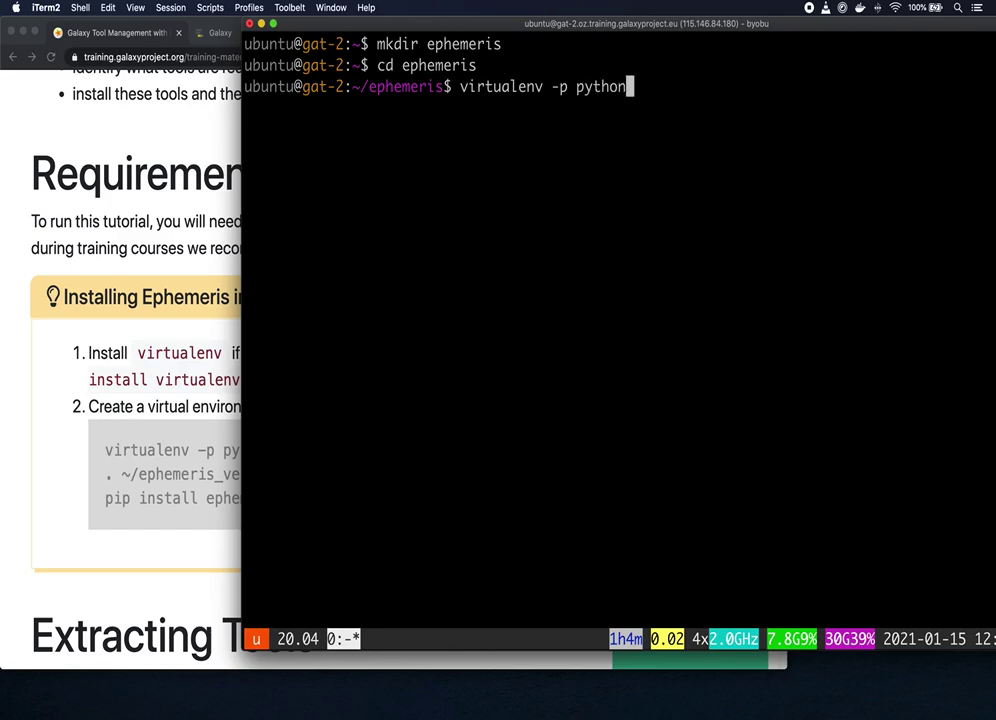
{"action": "type", "text": "3 "}
{"action": "type", "text": "ephe"}
{"action": "key", "text": "BackSpace"}
{"action": "key", "text": "BackSpace"}
{"action": "key", "text": "BackSpace"}
{"action": "key", "text": "BackSpace"}
{"action": "type", "text": "~/ephe"}
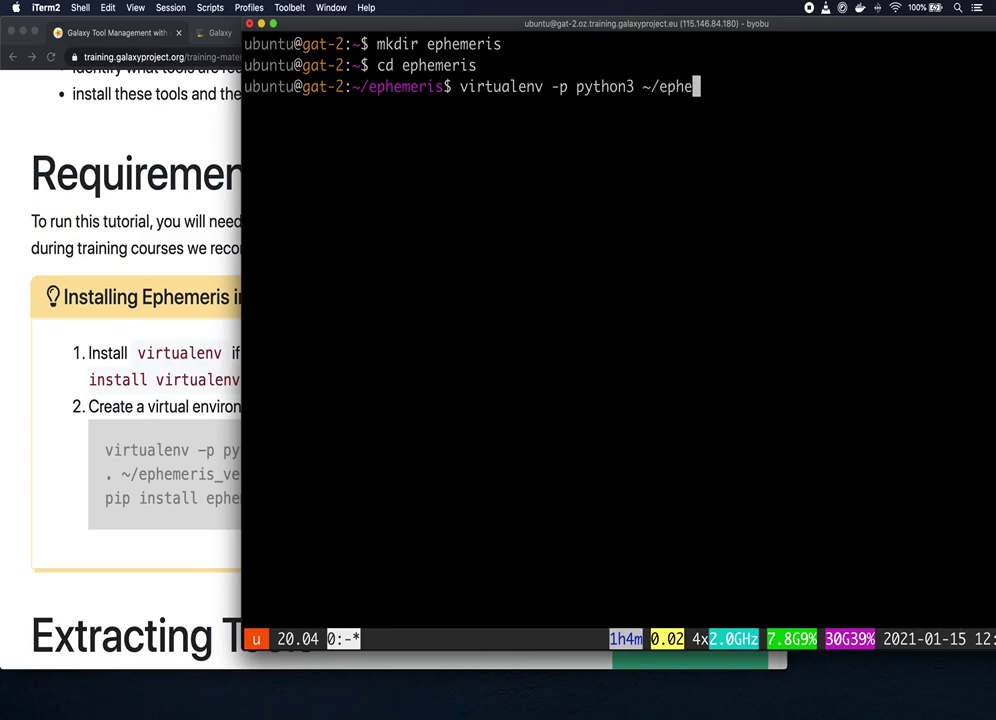
{"action": "type", "text": "meris_venv"}
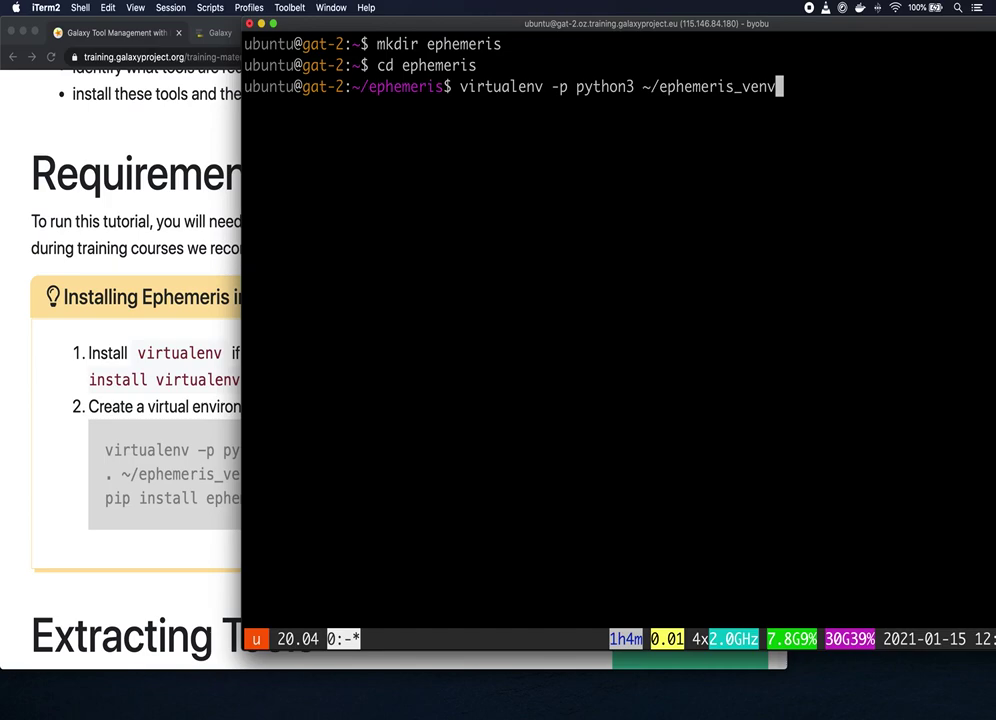
{"action": "key", "text": "Return"}
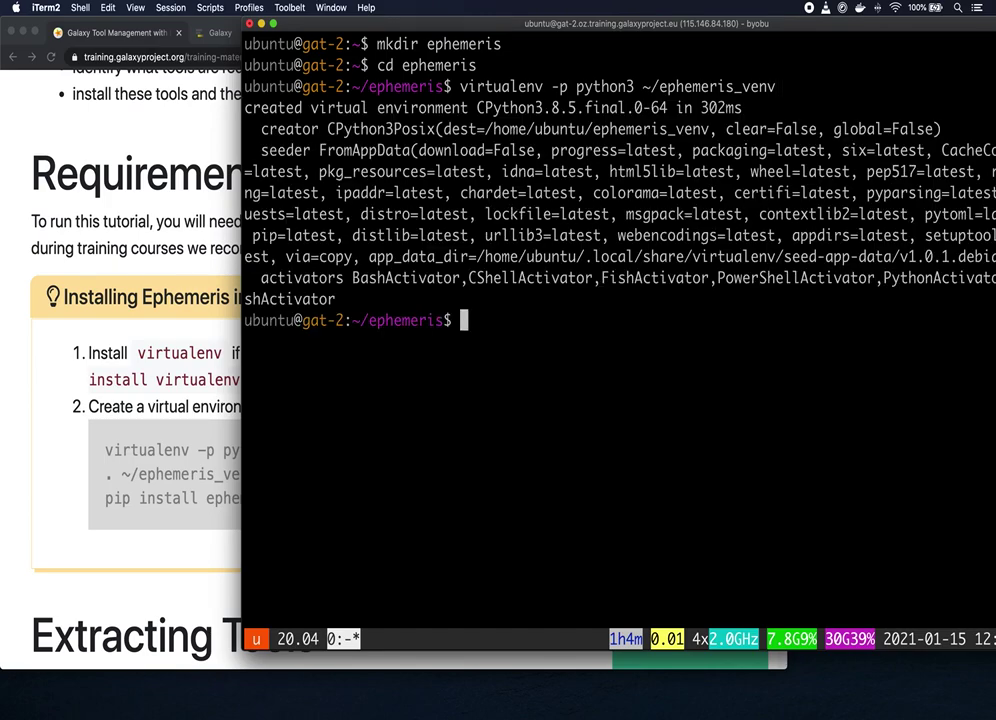
Step: Activate ~/ephemeris_venv and install ephemeris into it with pip
{"action": "type", "text": ". "}
{"action": "type", "text": "~/ephemeris"}
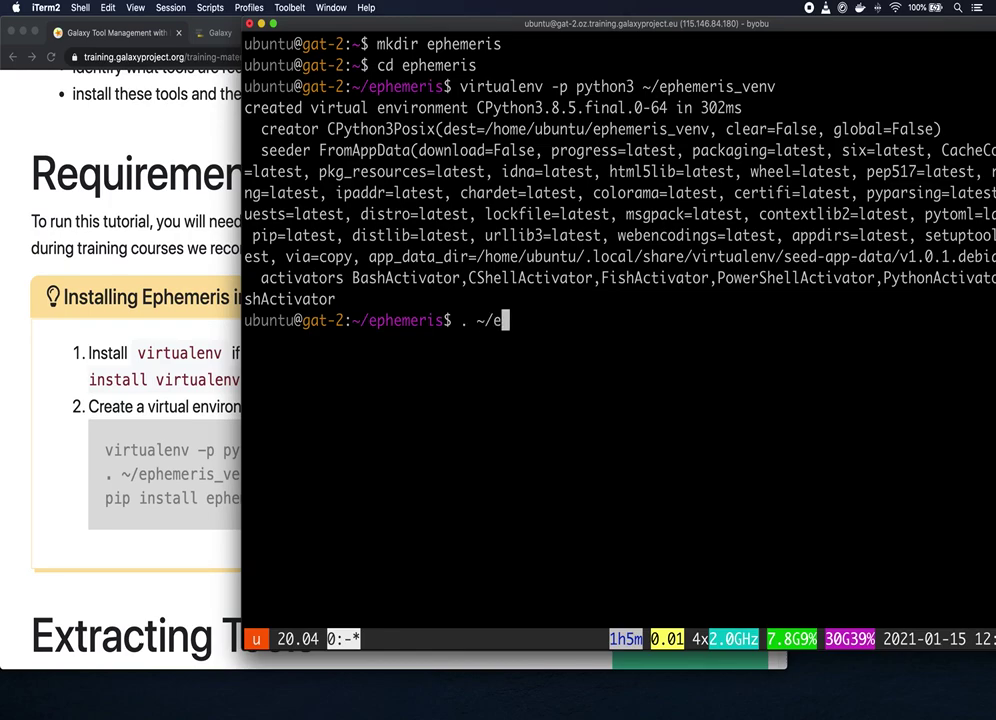
{"action": "type", "text": "_v"}
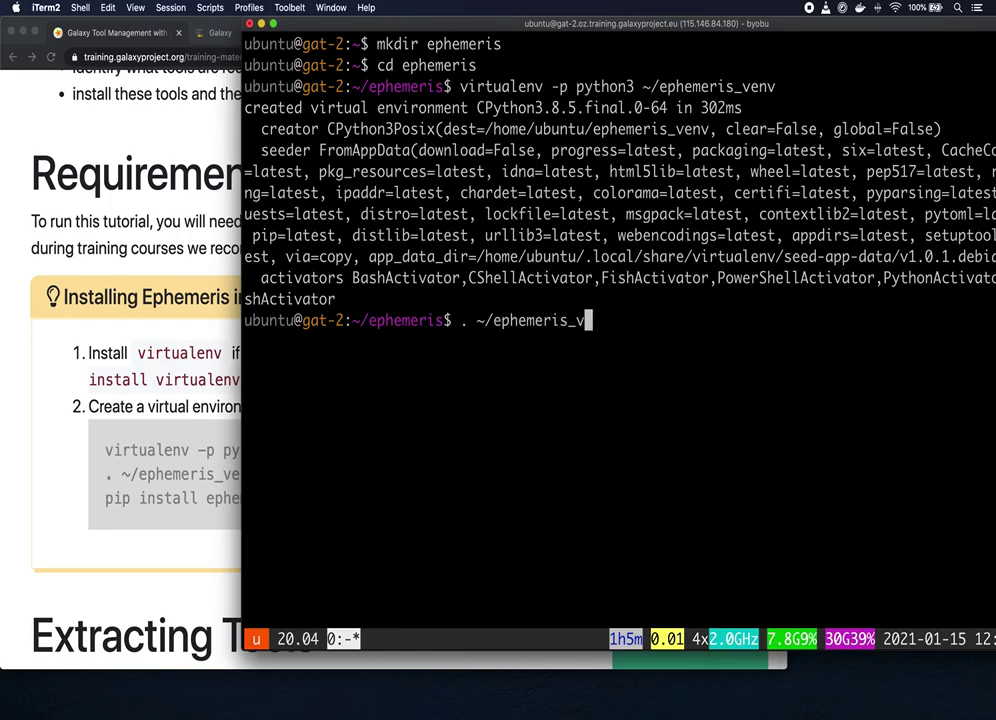
{"action": "type", "text": "env/bi"}
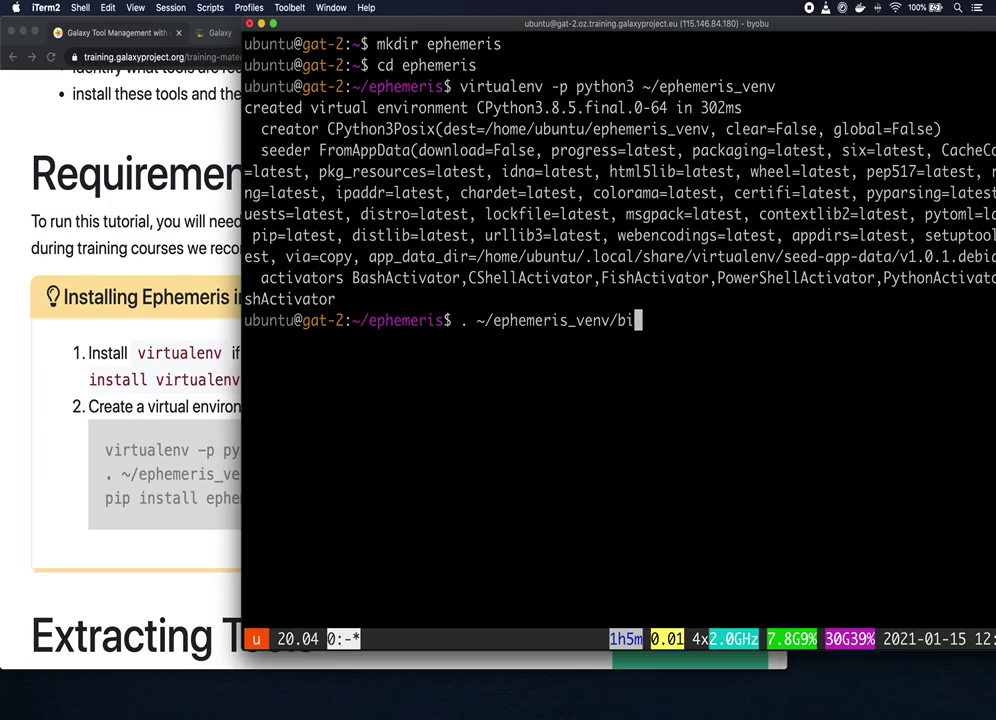
{"action": "type", "text": "n/activate"}
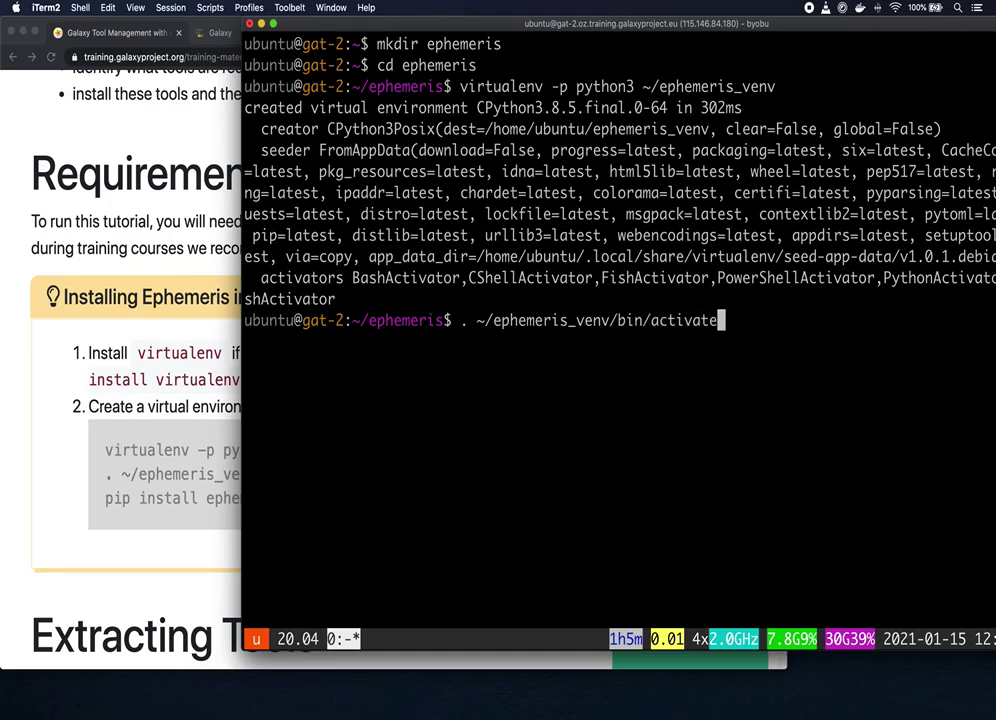
{"action": "key", "text": "Return"}
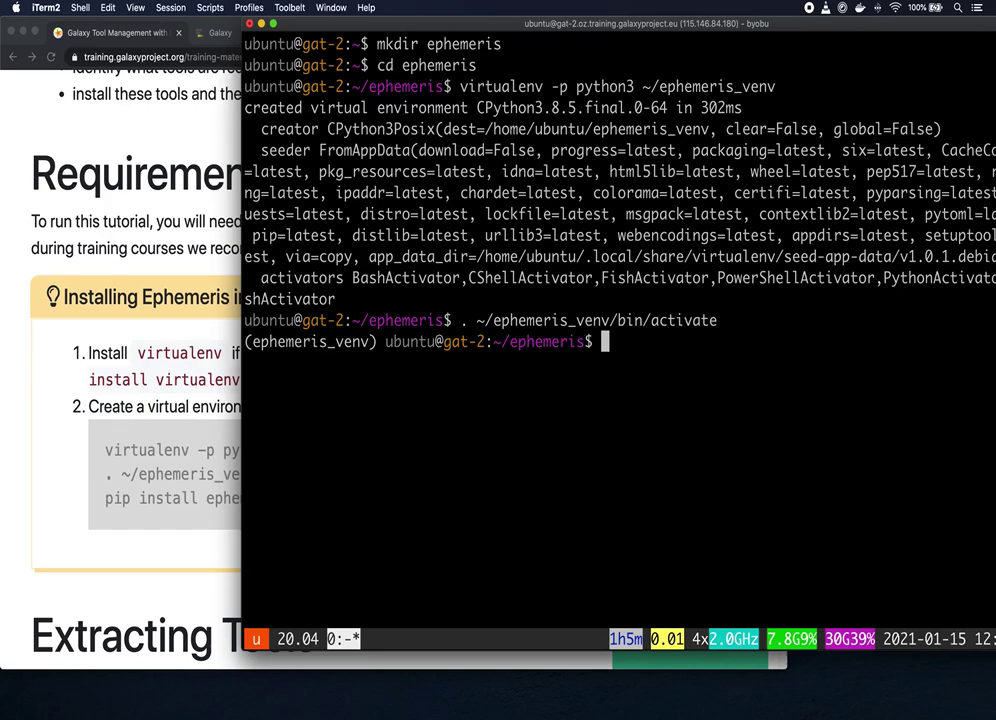
{"action": "type", "text": "pip install ephemeris"}
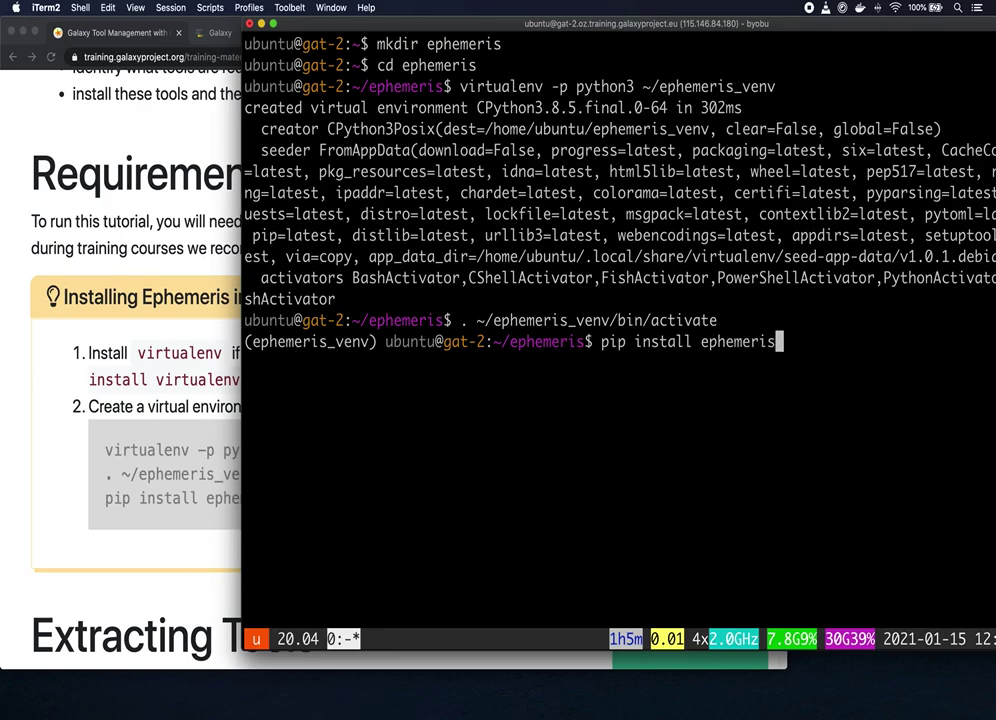
{"action": "key", "text": "Return"}
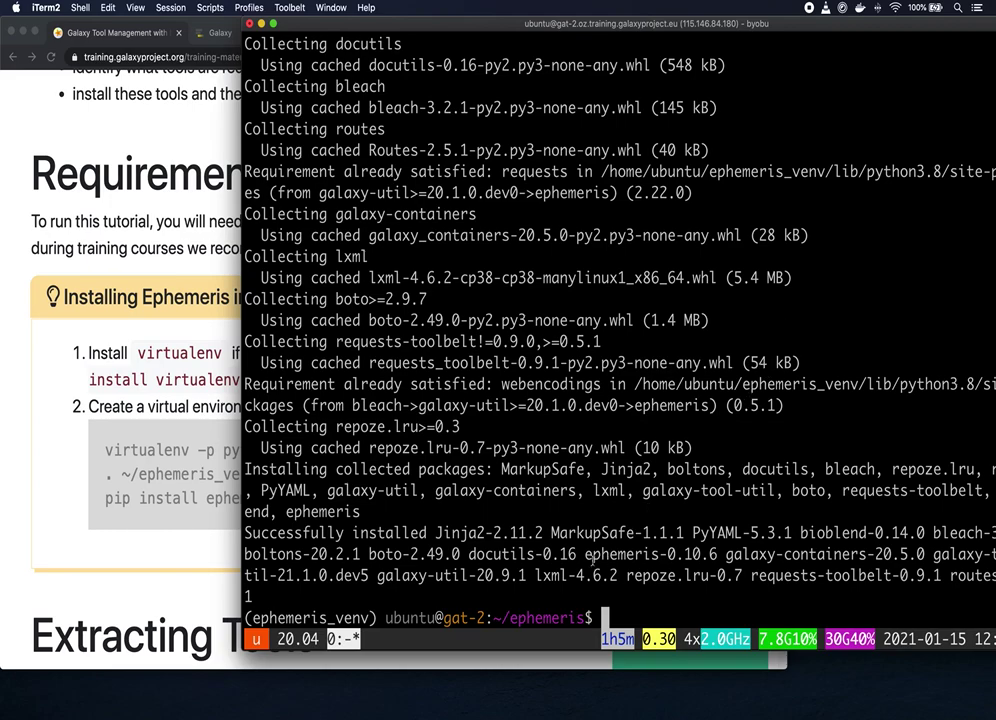
Step: Check that ephemeris-0.10.6 was installed, then return to the tutorial page
{"action": "double_click", "coordinate": [591, 556]}
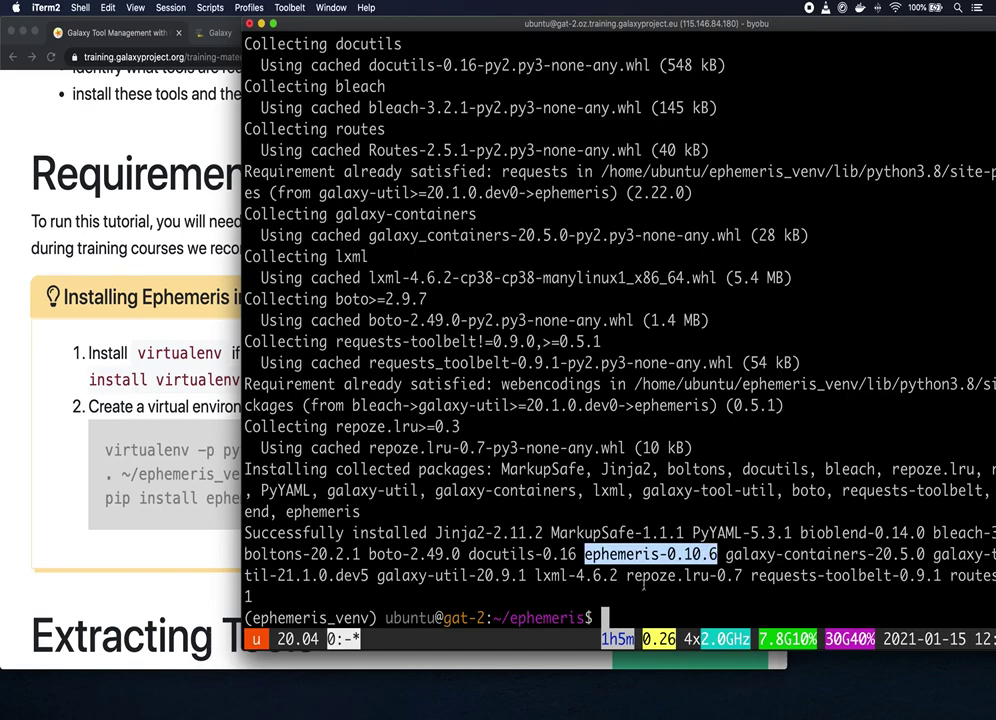
{"action": "left_click", "coordinate": [643, 588]}
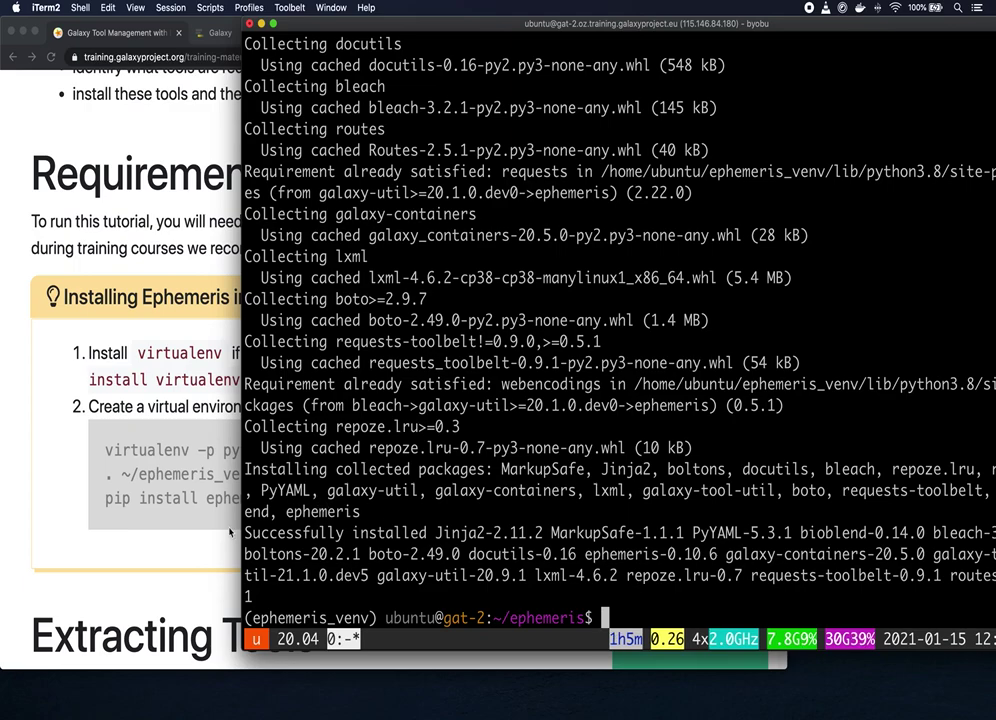
{"action": "left_click", "coordinate": [230, 533]}
Step: Scroll to Extracting Tools and read the example tool ID and fastqc repository YAML entry
{"action": "scroll", "coordinate": [457, 405], "scroll_direction": "down", "scroll_amount": 2}
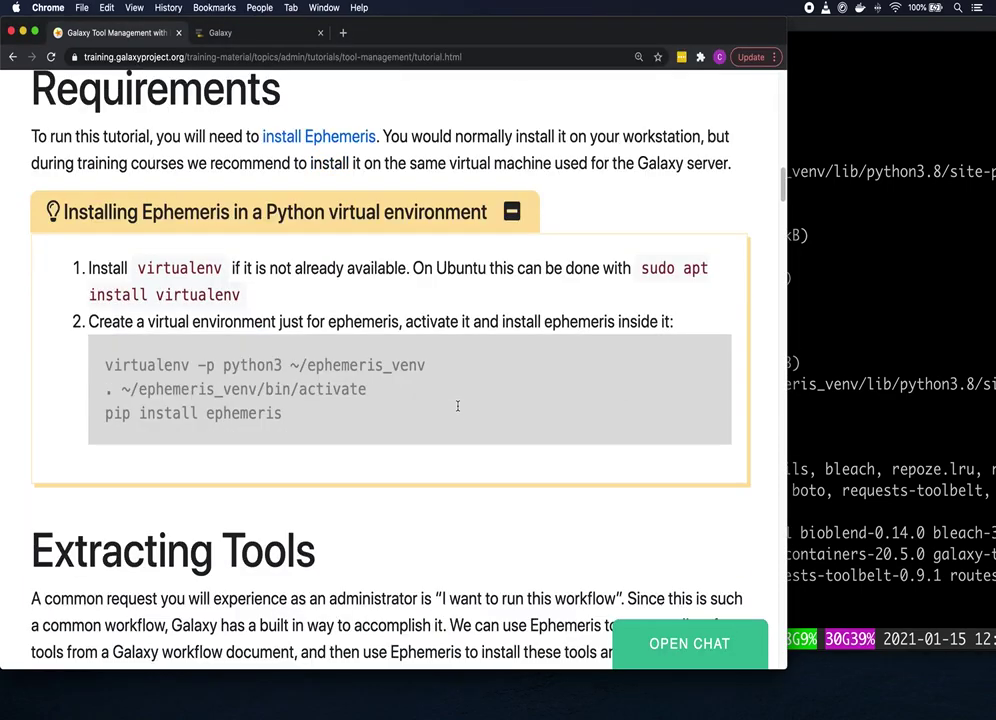
{"action": "scroll", "coordinate": [457, 405], "scroll_direction": "down", "scroll_amount": 4}
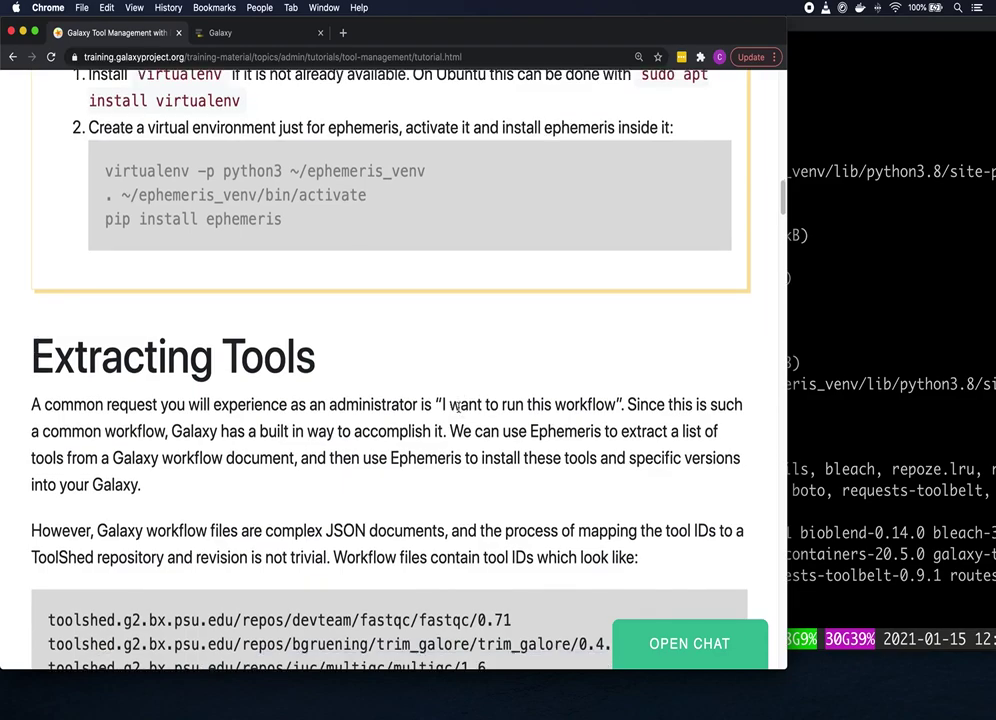
{"action": "scroll", "coordinate": [457, 405], "scroll_direction": "down", "scroll_amount": 3}
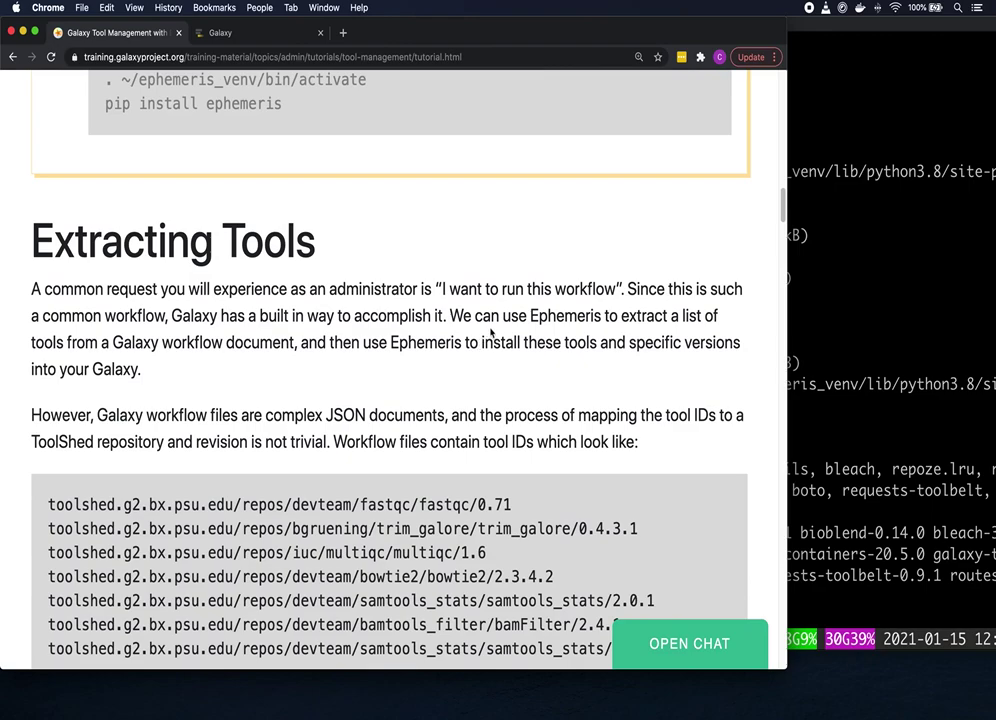
{"action": "scroll", "coordinate": [497, 320], "scroll_direction": "down", "scroll_amount": 2}
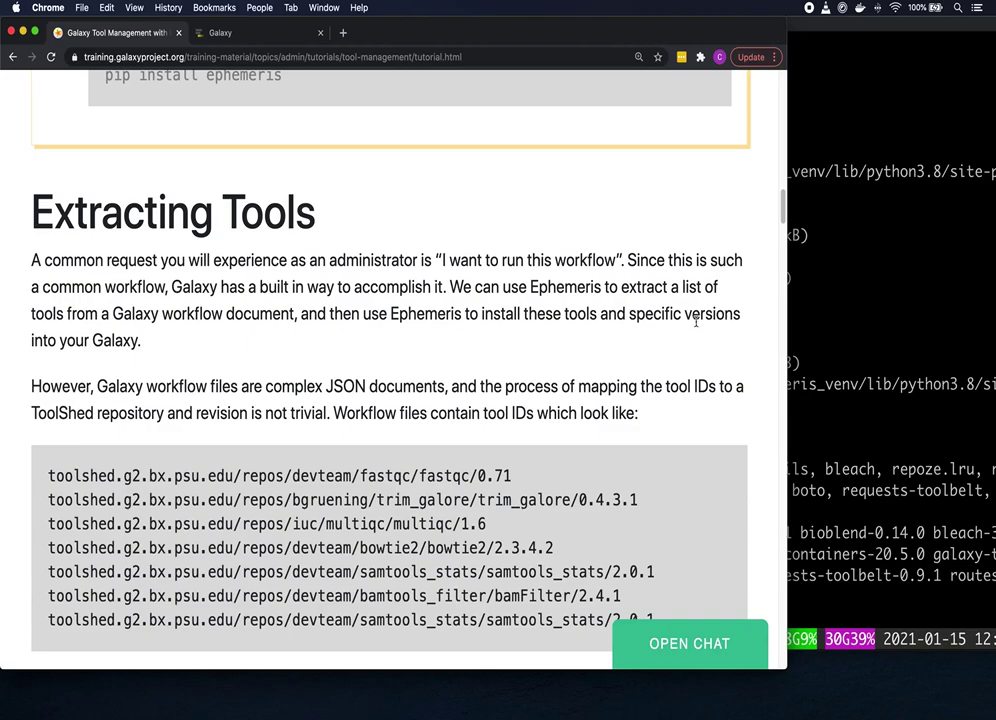
{"action": "scroll", "coordinate": [696, 321], "scroll_direction": "down", "scroll_amount": 3}
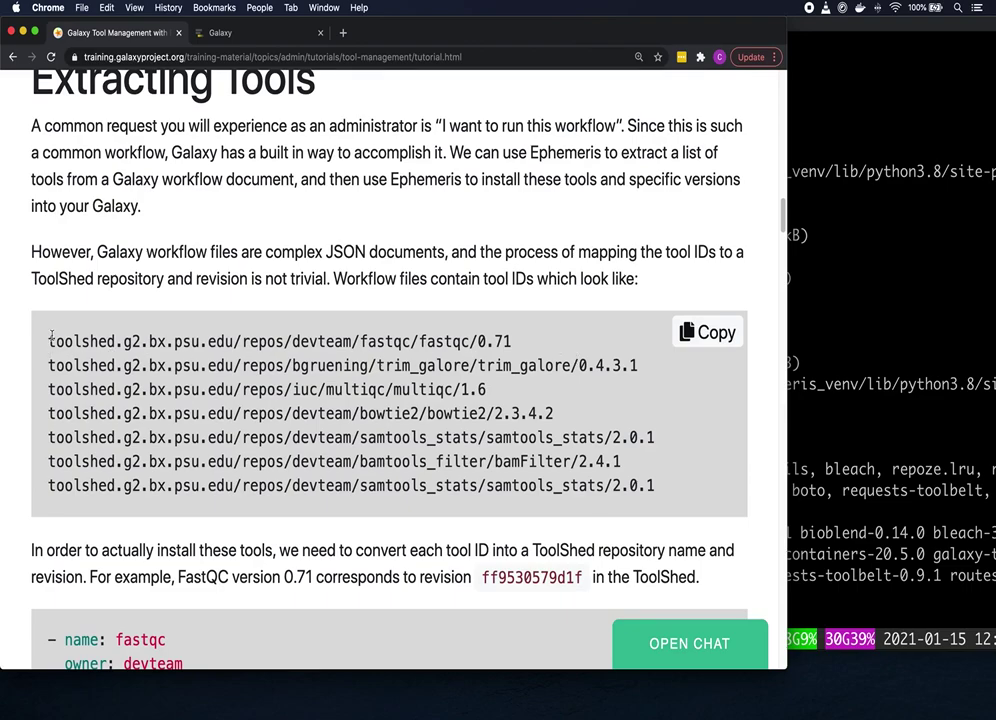
{"action": "left_click_drag", "start_coordinate": [48, 339], "coordinate": [512, 341]}
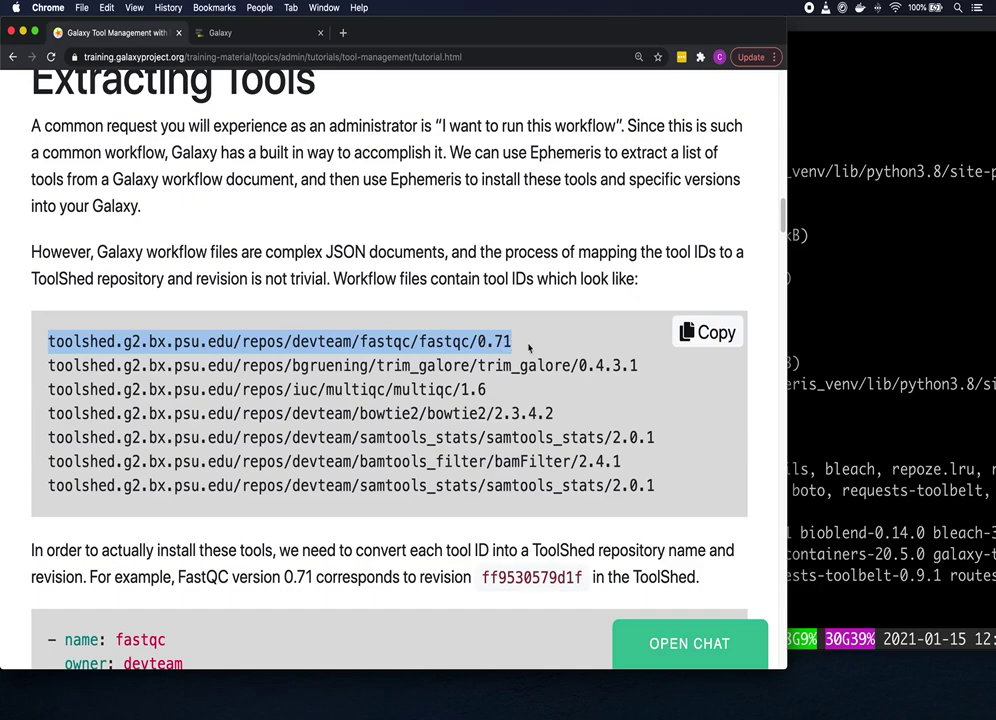
{"action": "scroll", "coordinate": [534, 343], "scroll_direction": "down", "scroll_amount": 1}
{"action": "scroll", "coordinate": [534, 343], "scroll_direction": "down", "scroll_amount": 2}
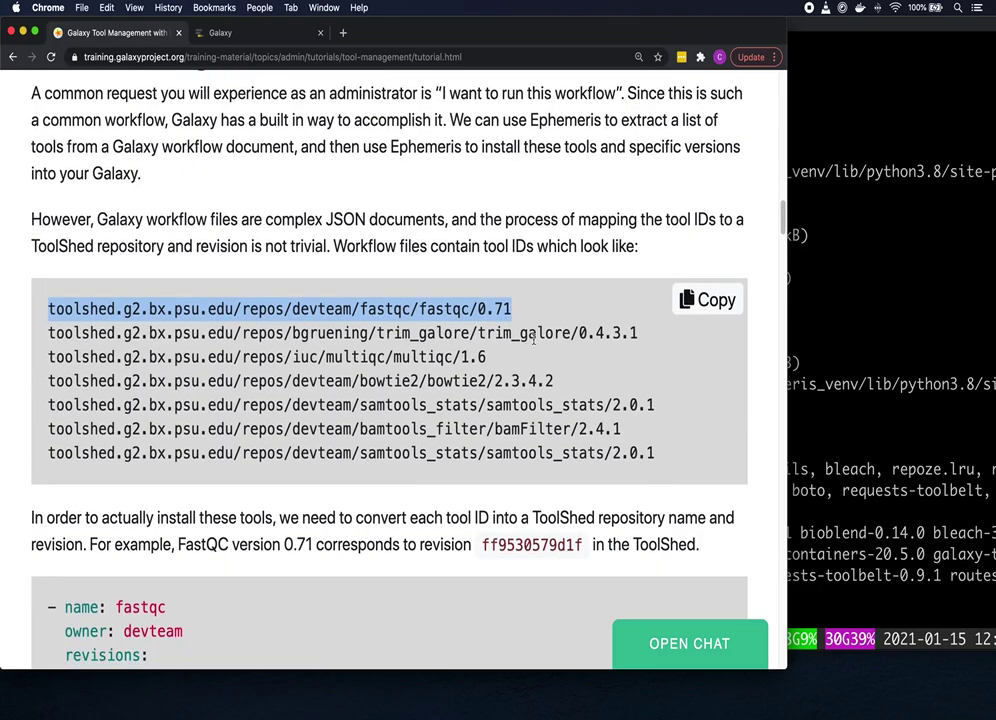
{"action": "scroll", "coordinate": [534, 343], "scroll_direction": "down", "scroll_amount": 3}
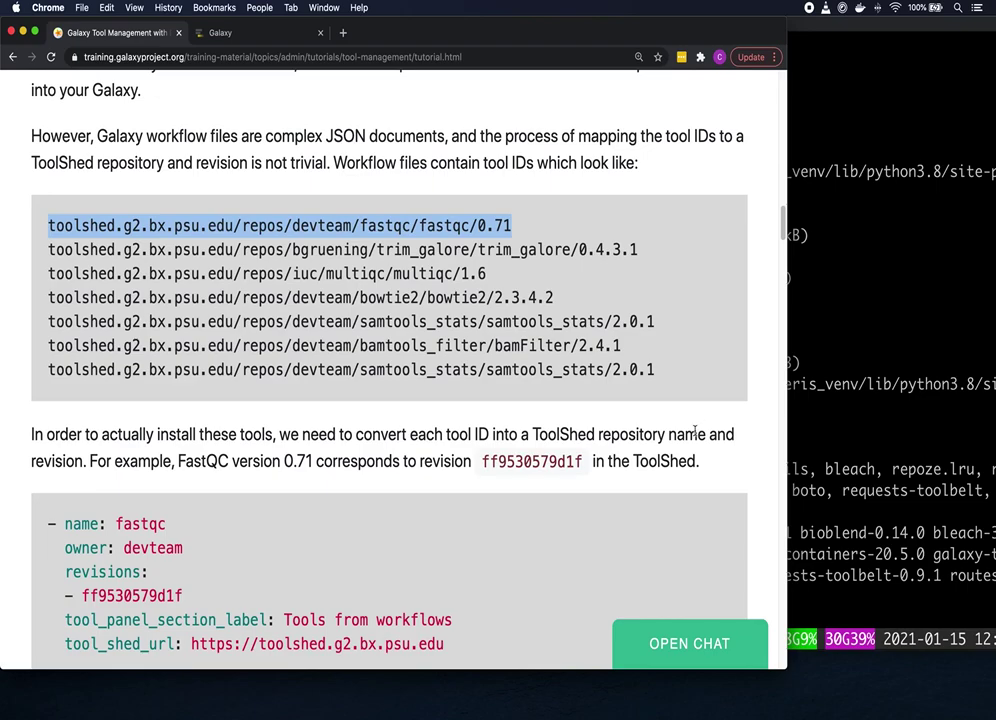
{"action": "scroll", "coordinate": [700, 436], "scroll_direction": "down", "scroll_amount": 2}
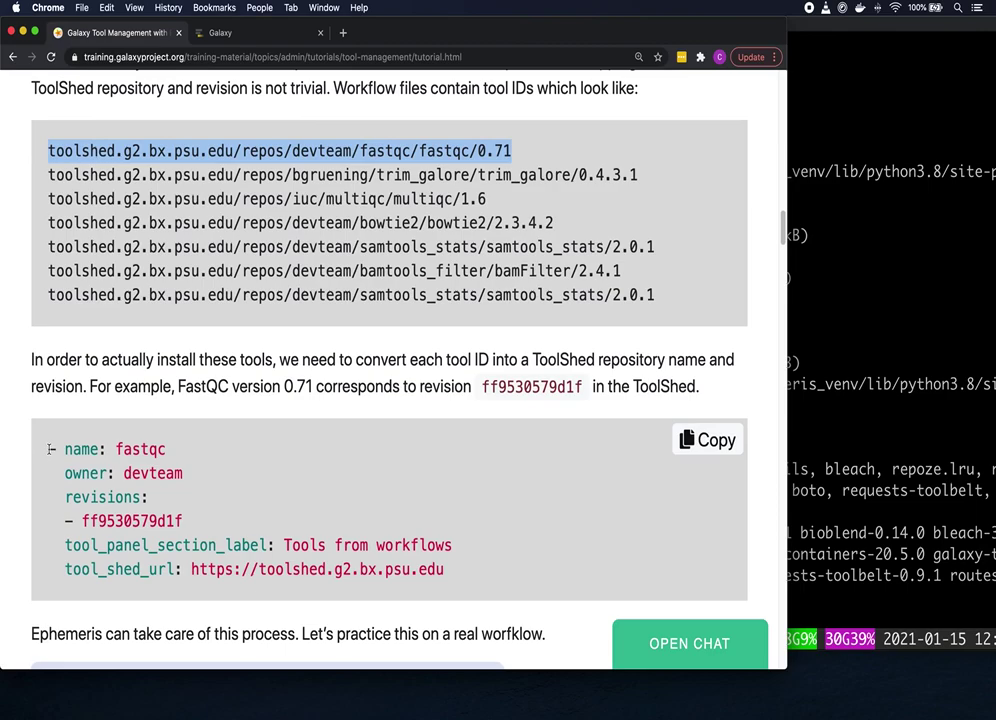
{"action": "left_click_drag", "start_coordinate": [47, 449], "coordinate": [466, 565]}
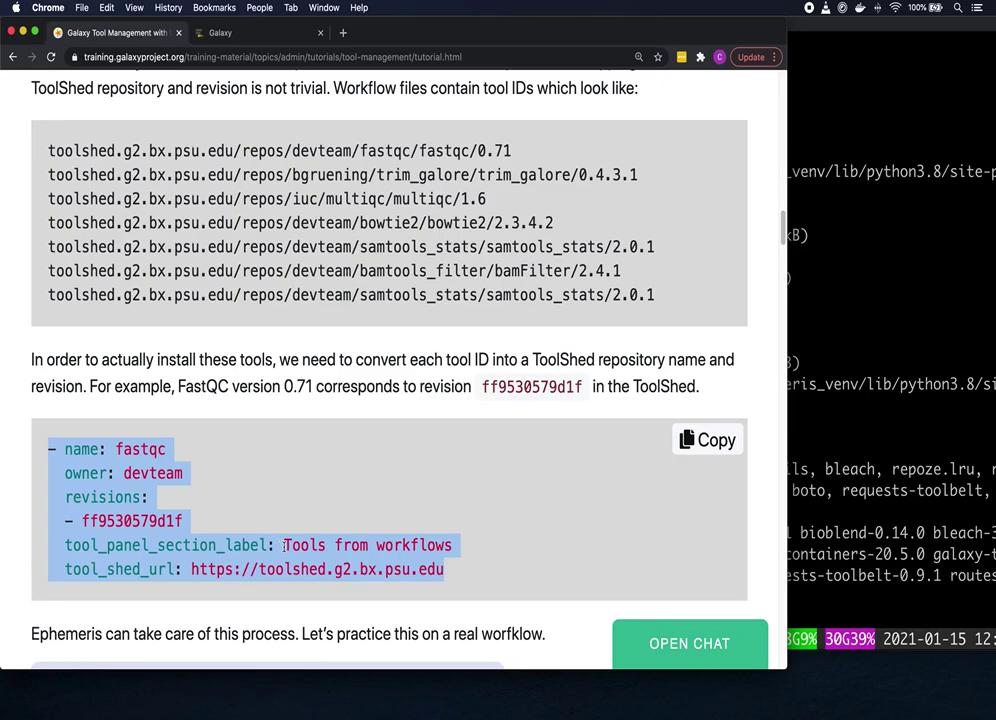
{"action": "left_click_drag", "start_coordinate": [284, 545], "coordinate": [455, 546]}
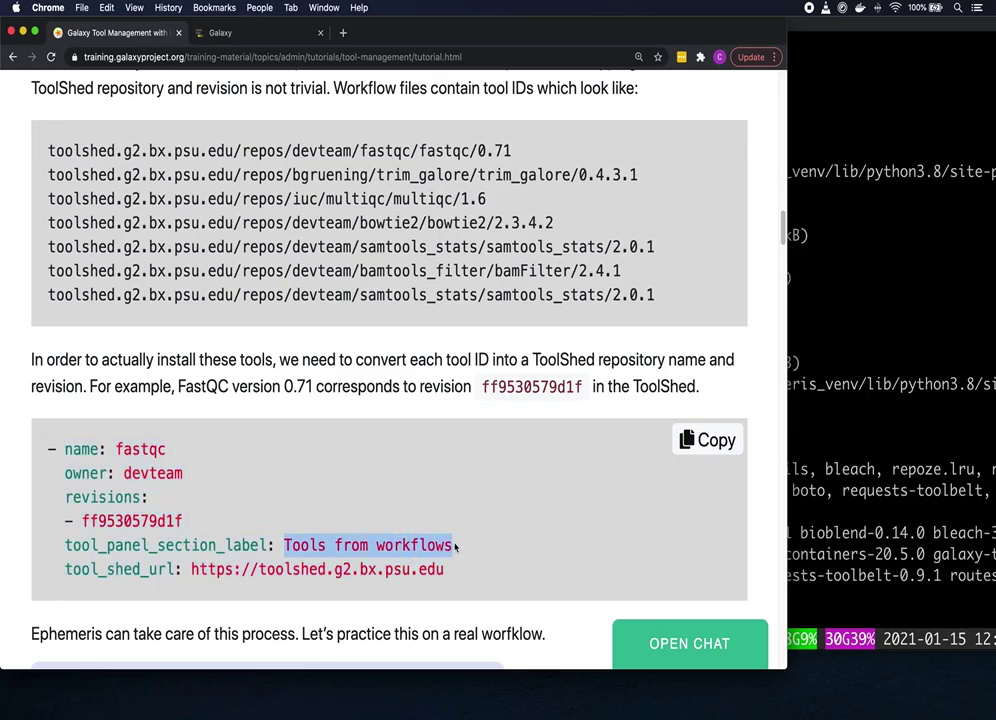
Step: Copy the wget command for the mapping workflow and return to the terminal
{"action": "scroll", "coordinate": [496, 527], "scroll_direction": "down", "scroll_amount": 2}
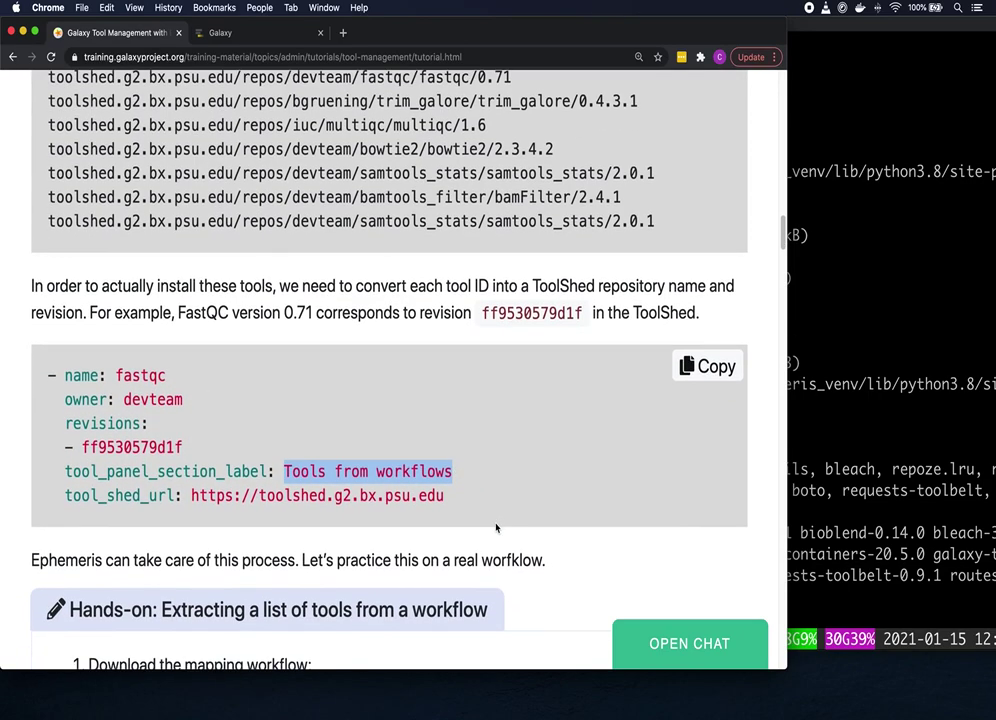
{"action": "scroll", "coordinate": [496, 527], "scroll_direction": "down", "scroll_amount": 3}
{"action": "scroll", "coordinate": [496, 527], "scroll_direction": "down", "scroll_amount": 1}
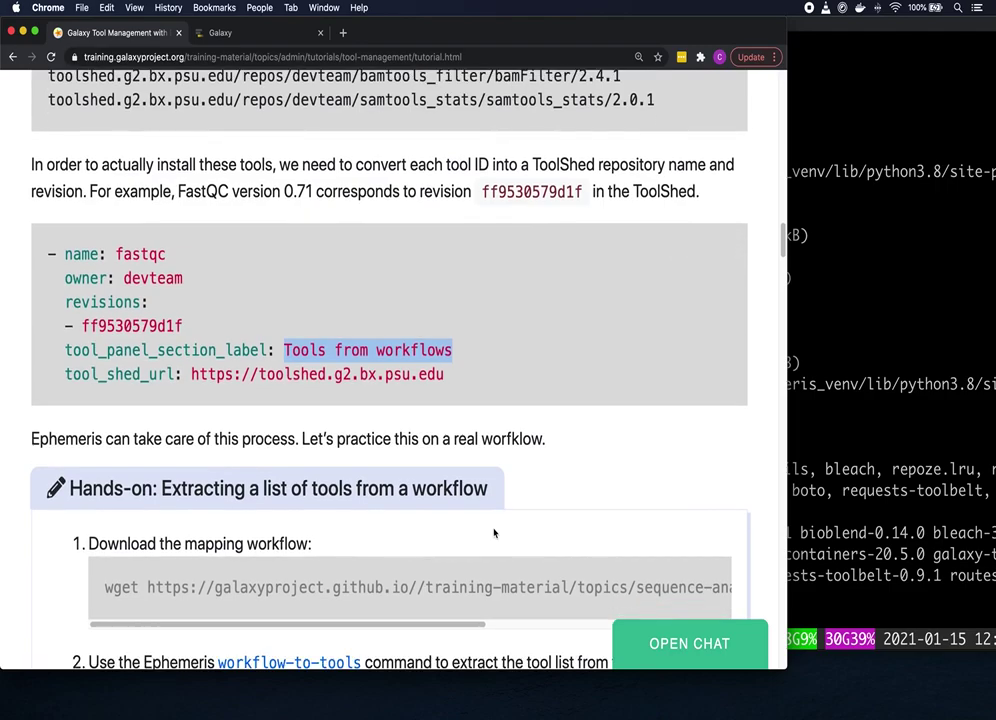
{"action": "scroll", "coordinate": [493, 533], "scroll_direction": "down", "scroll_amount": 5}
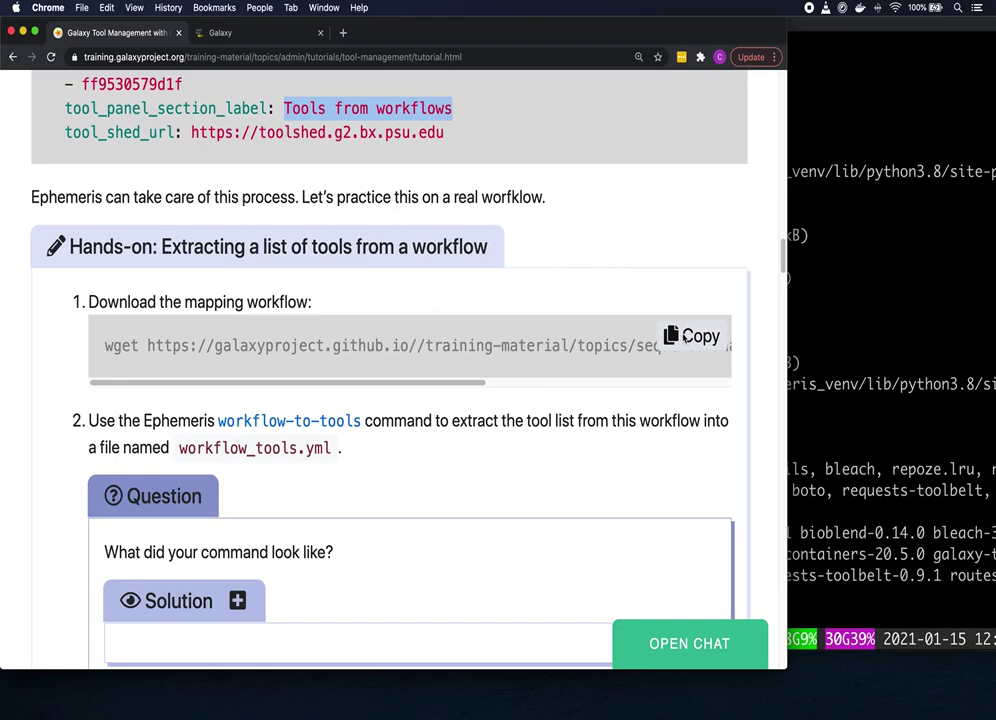
{"action": "left_click", "coordinate": [683, 338]}
{"action": "left_click", "coordinate": [831, 292]}
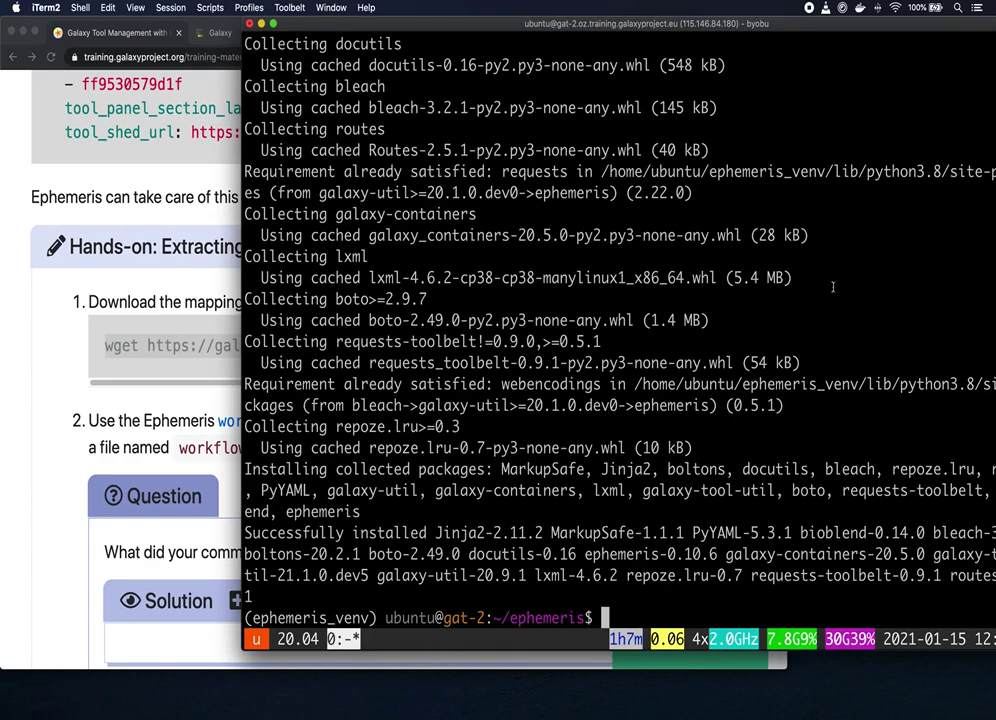
Step: Download mapping.ga with the pasted wget command and show its first 15 lines with head
{"action": "key", "text": "super+v"}
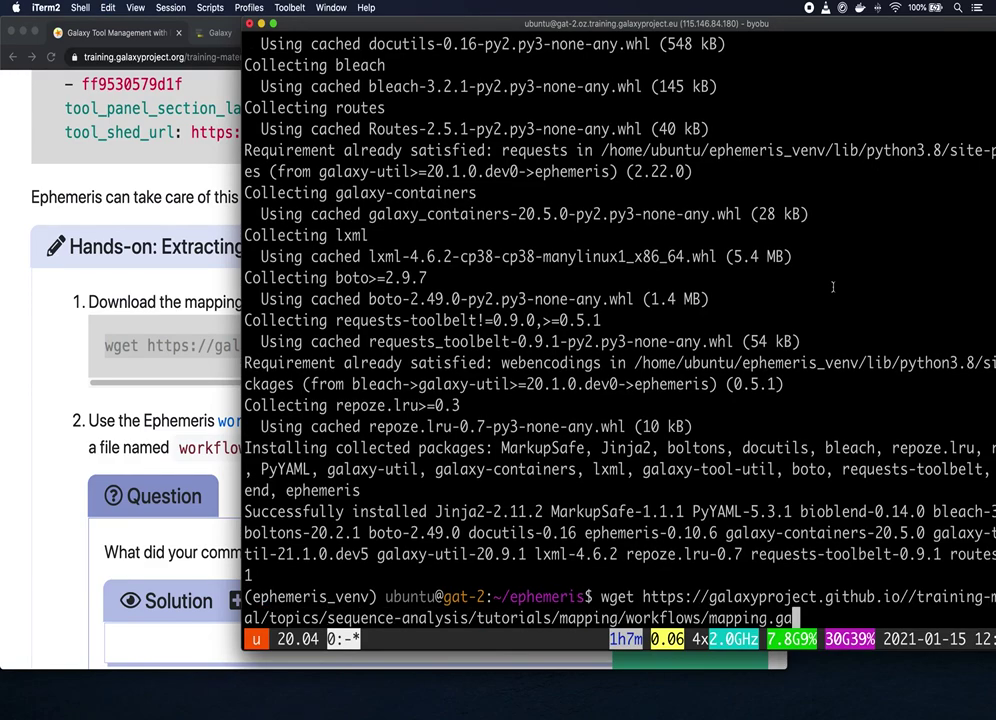
{"action": "key", "text": "Return"}
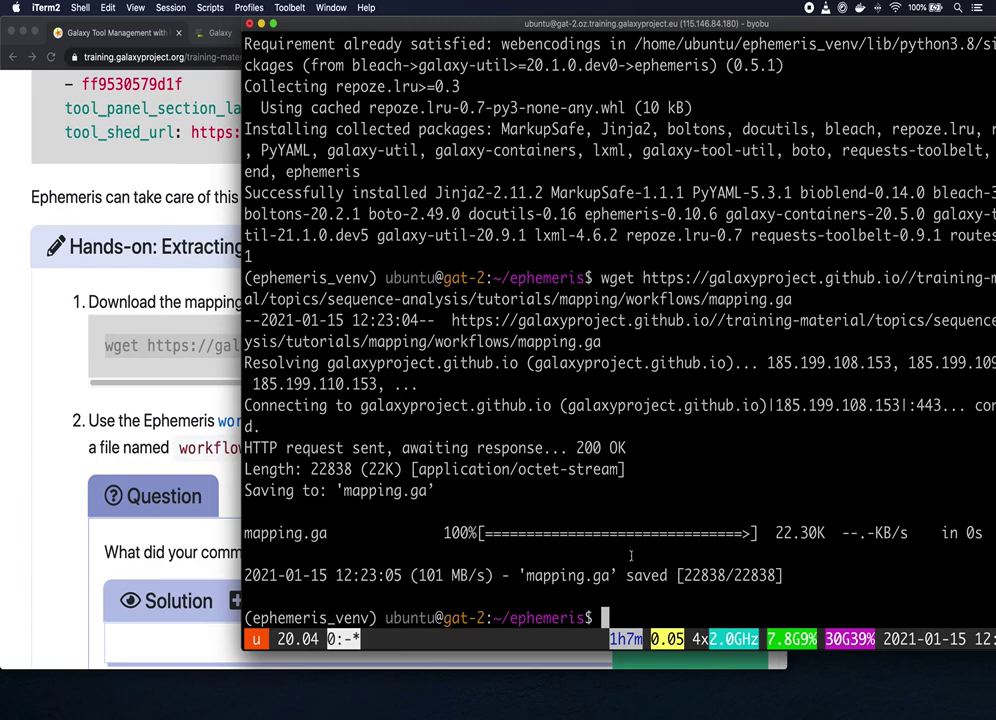
{"action": "type", "text": "head "}
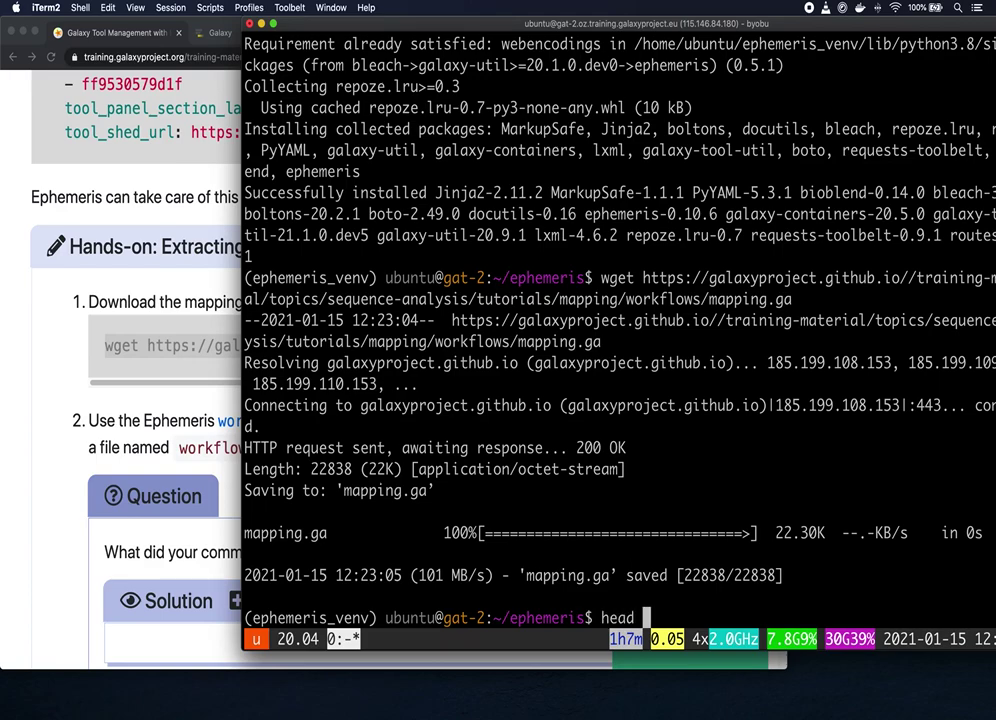
{"action": "type", "text": "-n 15"}
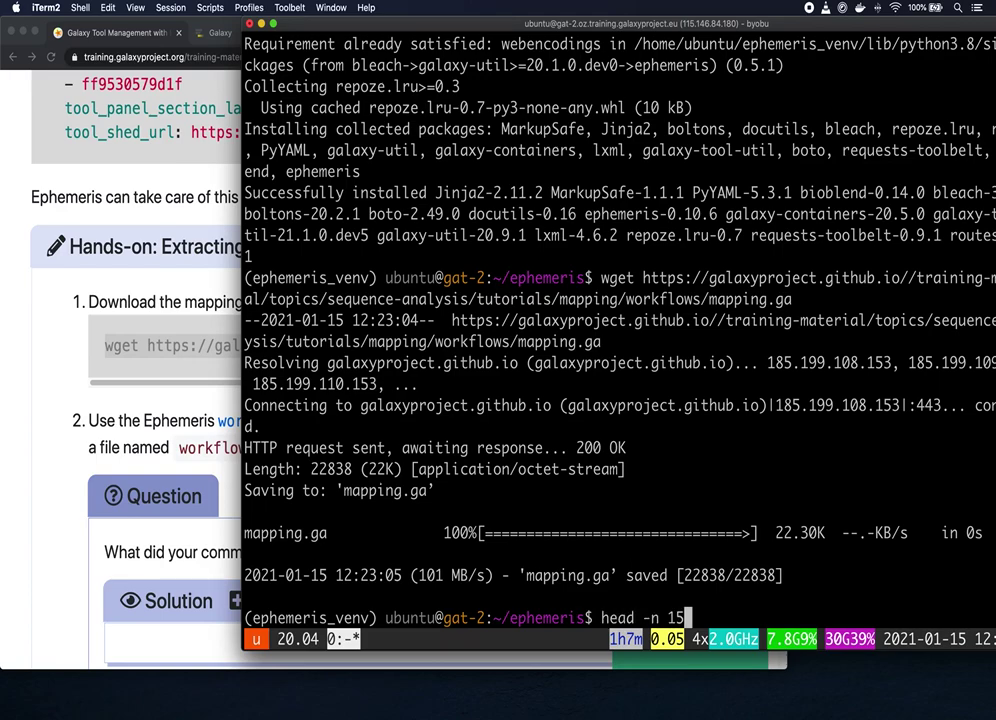
{"action": "type", "text": " ma"}
{"action": "key", "text": "Tab"}
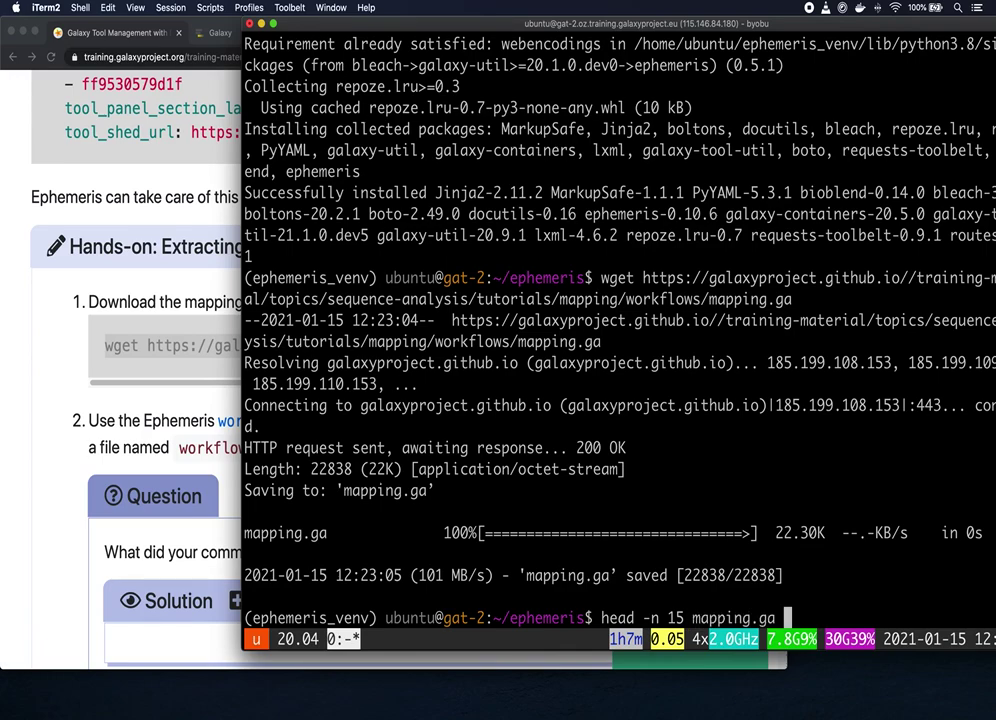
{"action": "key", "text": "Return"}
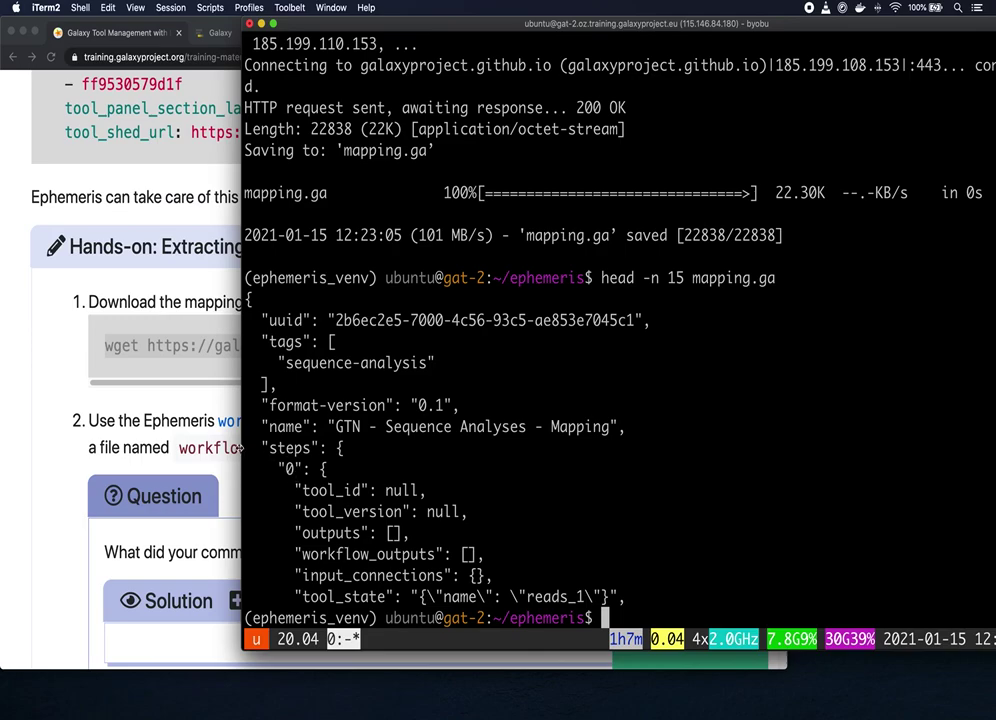
Step: Open the workflow-to-tools documentation in a new tab, skim it, and return to the tutorial tab
{"action": "left_click", "coordinate": [72, 375]}
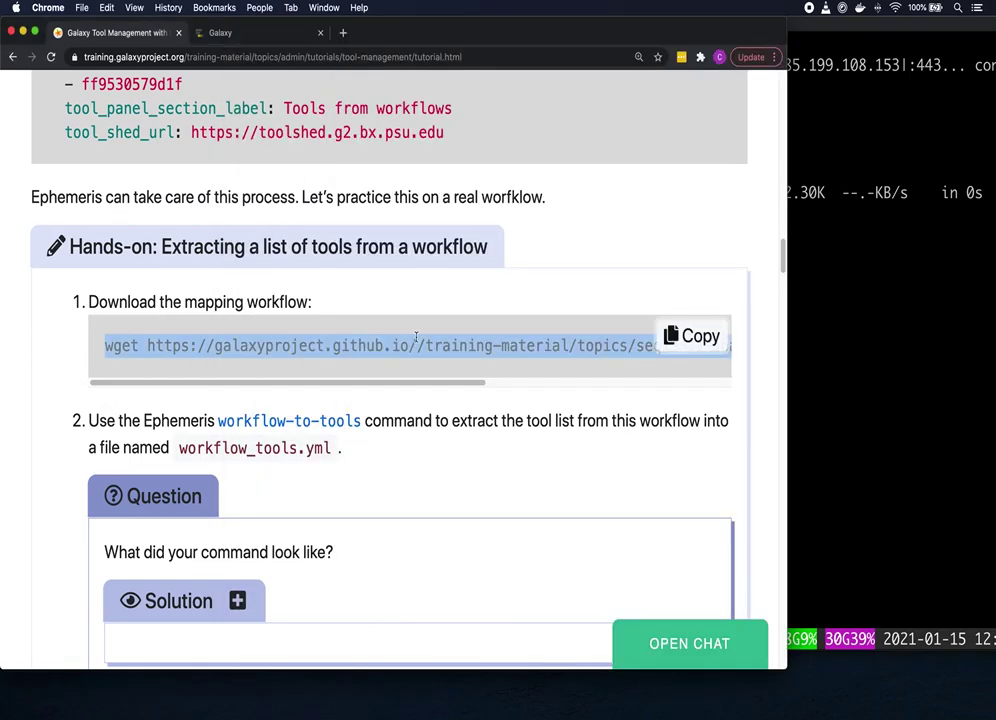
{"action": "scroll", "coordinate": [437, 318], "scroll_direction": "down", "scroll_amount": 1}
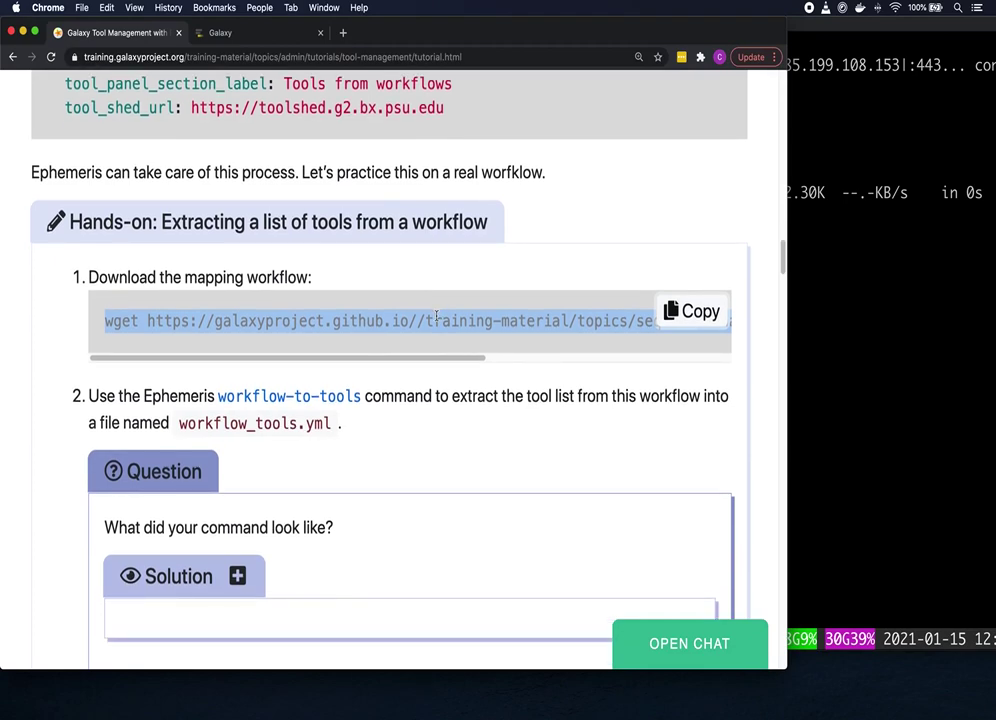
{"action": "scroll", "coordinate": [438, 320], "scroll_direction": "down", "scroll_amount": 2}
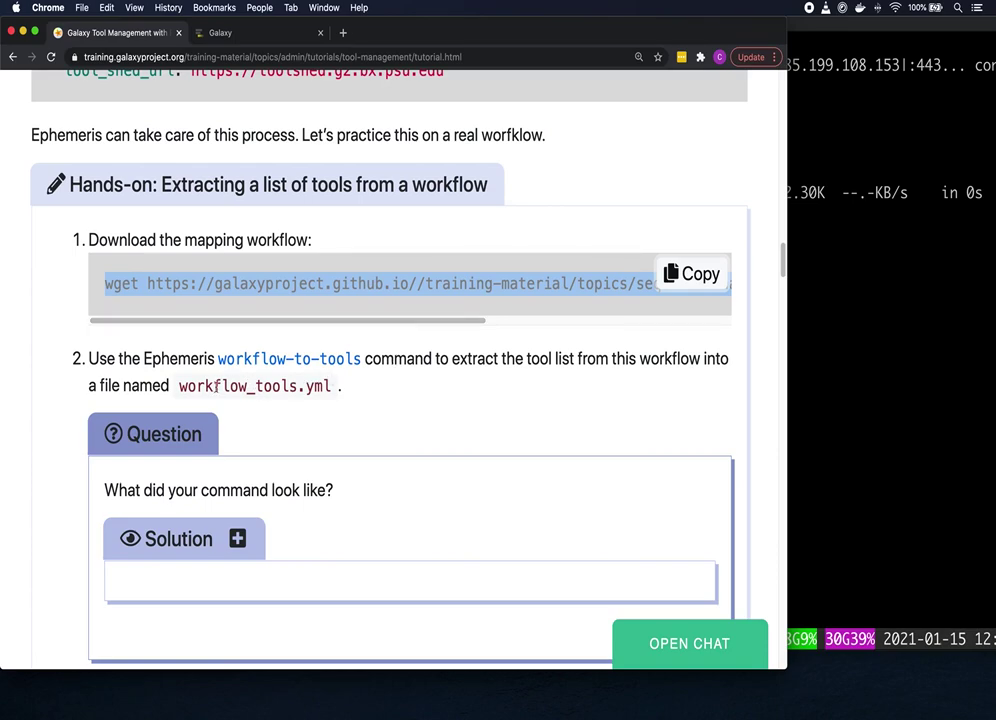
{"action": "scroll", "coordinate": [368, 389], "scroll_direction": "down", "scroll_amount": 1}
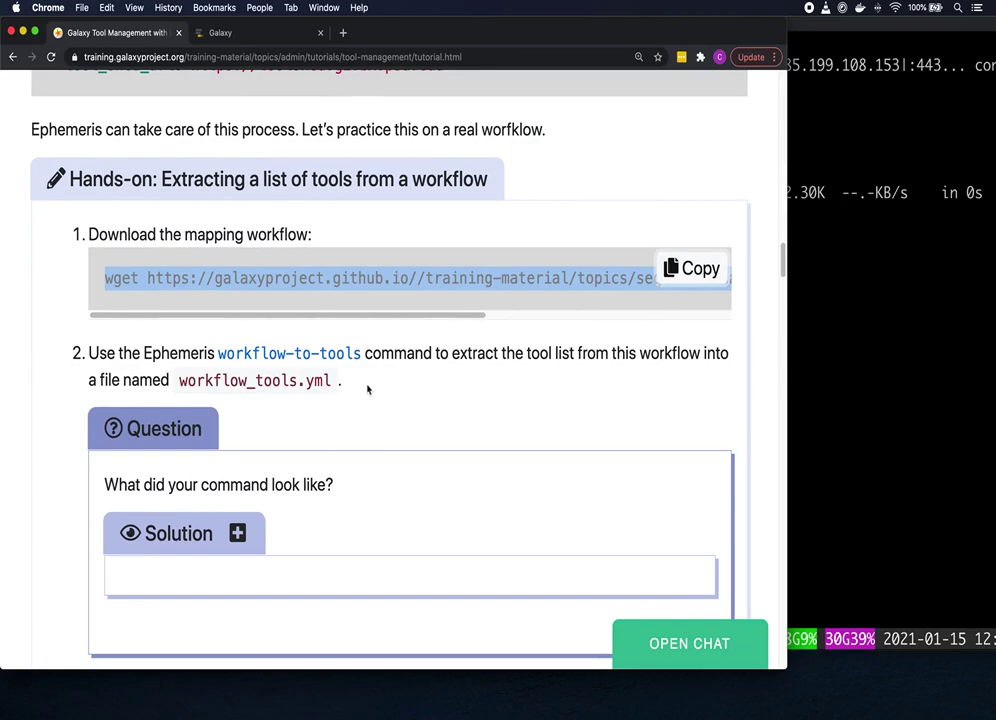
{"action": "right_click", "coordinate": [314, 358]}
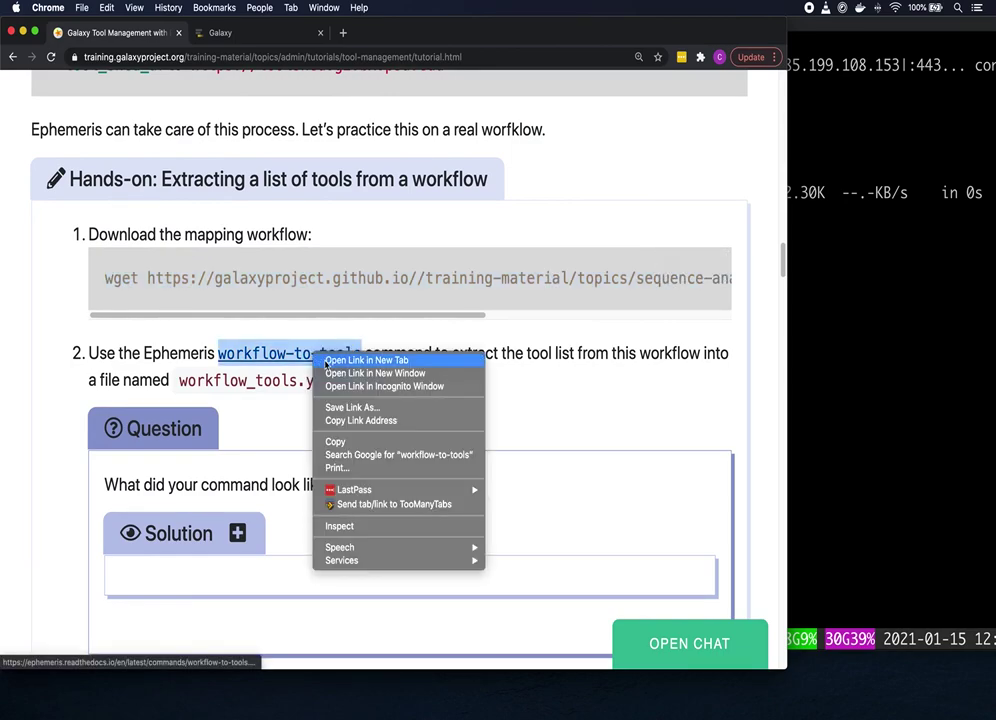
{"action": "left_click", "coordinate": [343, 362]}
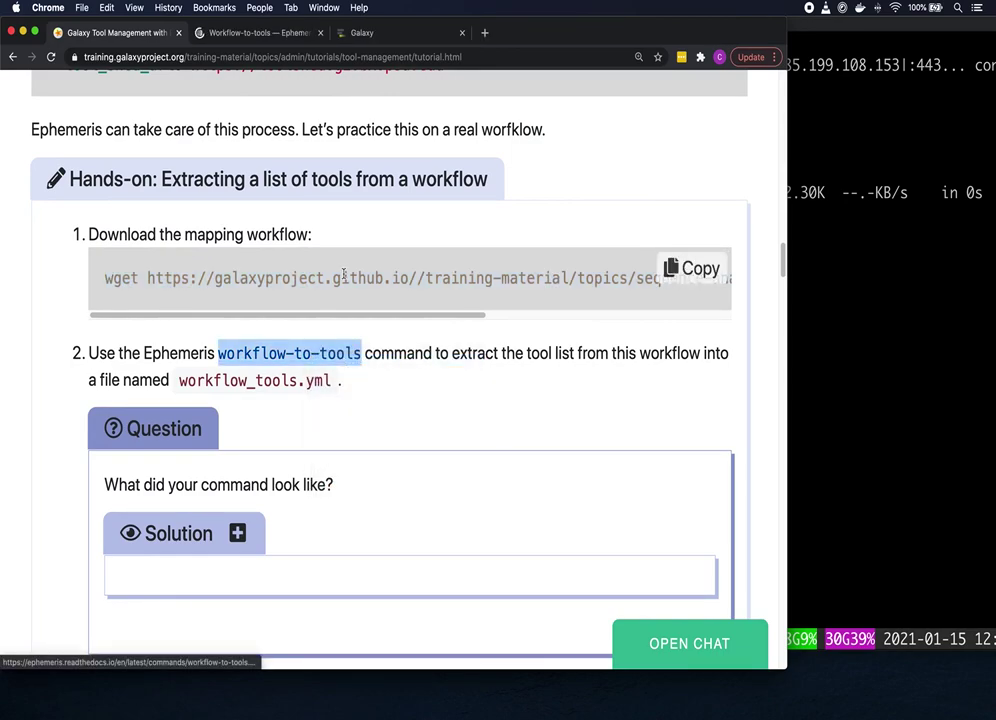
{"action": "left_click", "coordinate": [288, 36]}
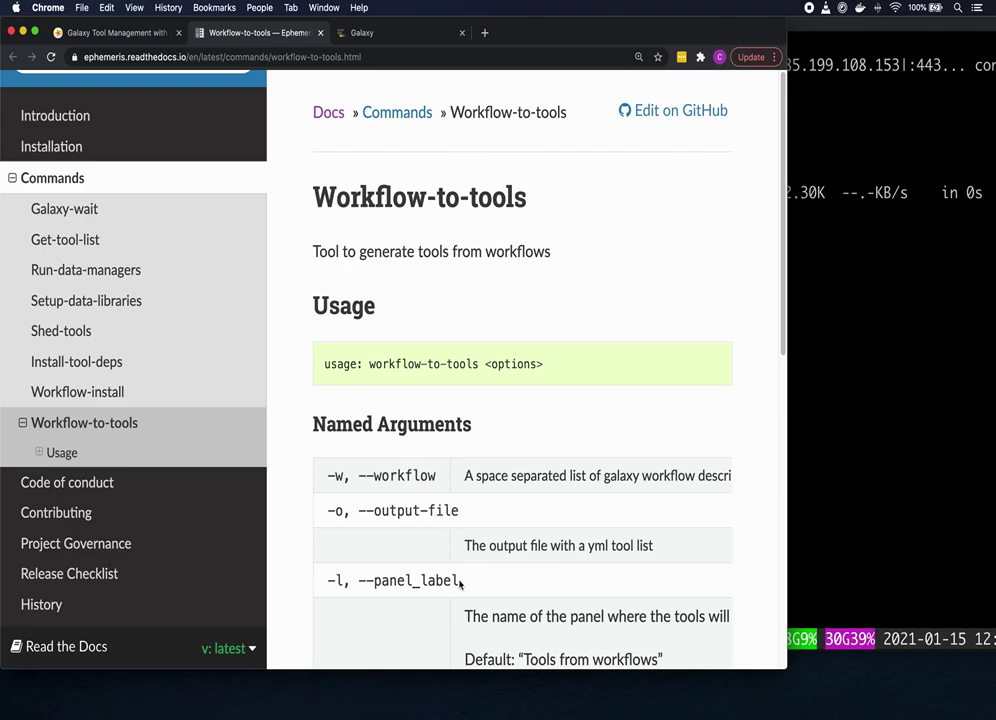
{"action": "scroll", "coordinate": [457, 578], "scroll_direction": "down", "scroll_amount": 1}
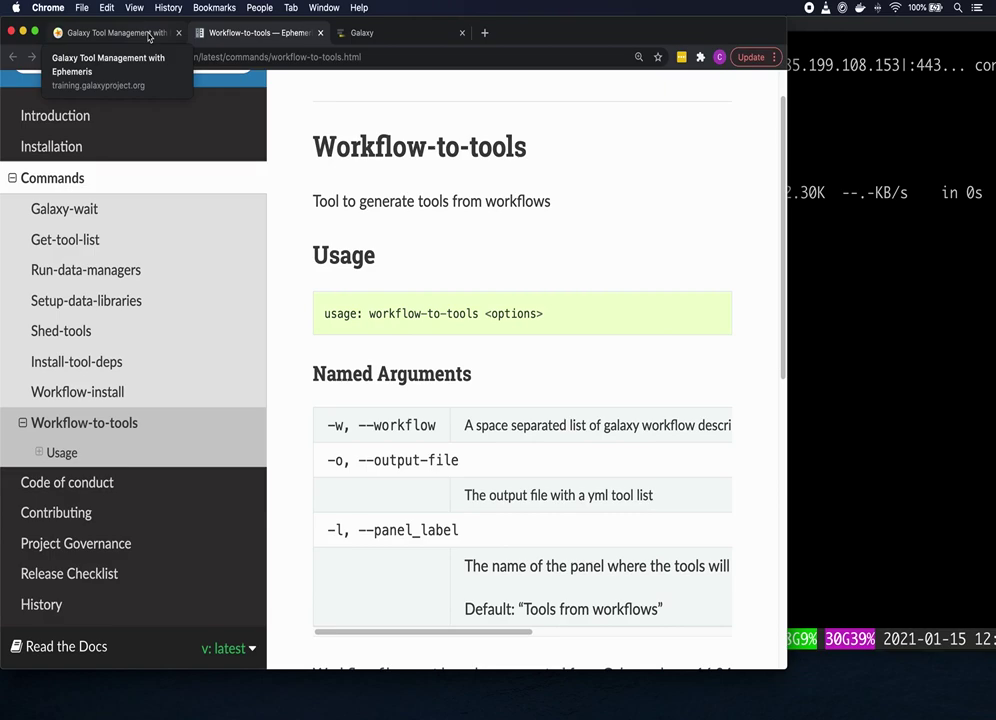
{"action": "left_click", "coordinate": [148, 33]}
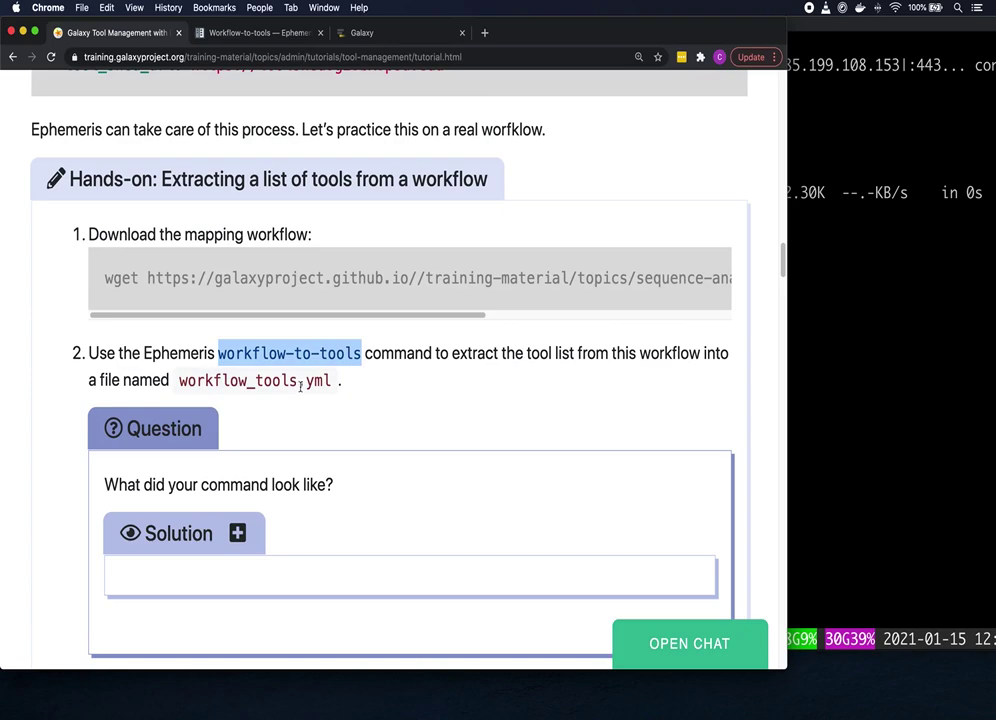
Step: Reveal the solution and copy 'workflow-to-tools -w mapping.ga -o workflow_tools.yml -l Mapping', then go to the terminal
{"action": "scroll", "coordinate": [300, 395], "scroll_direction": "down", "scroll_amount": 1}
{"action": "scroll", "coordinate": [300, 398], "scroll_direction": "down", "scroll_amount": 1}
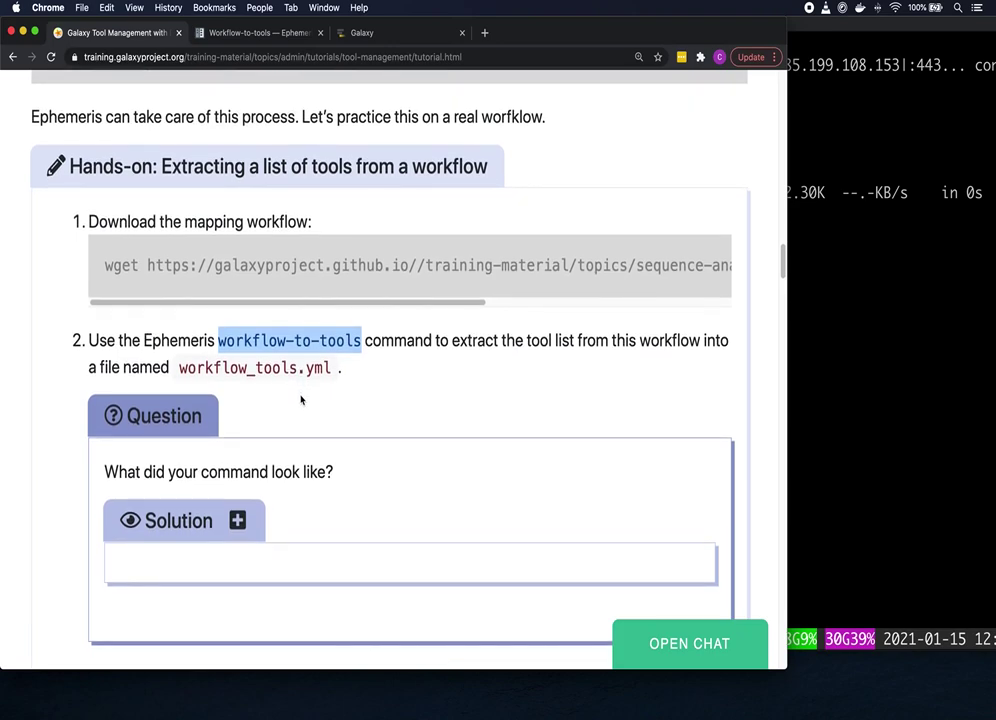
{"action": "left_click", "coordinate": [238, 519]}
{"action": "scroll", "coordinate": [367, 478], "scroll_direction": "down", "scroll_amount": 2}
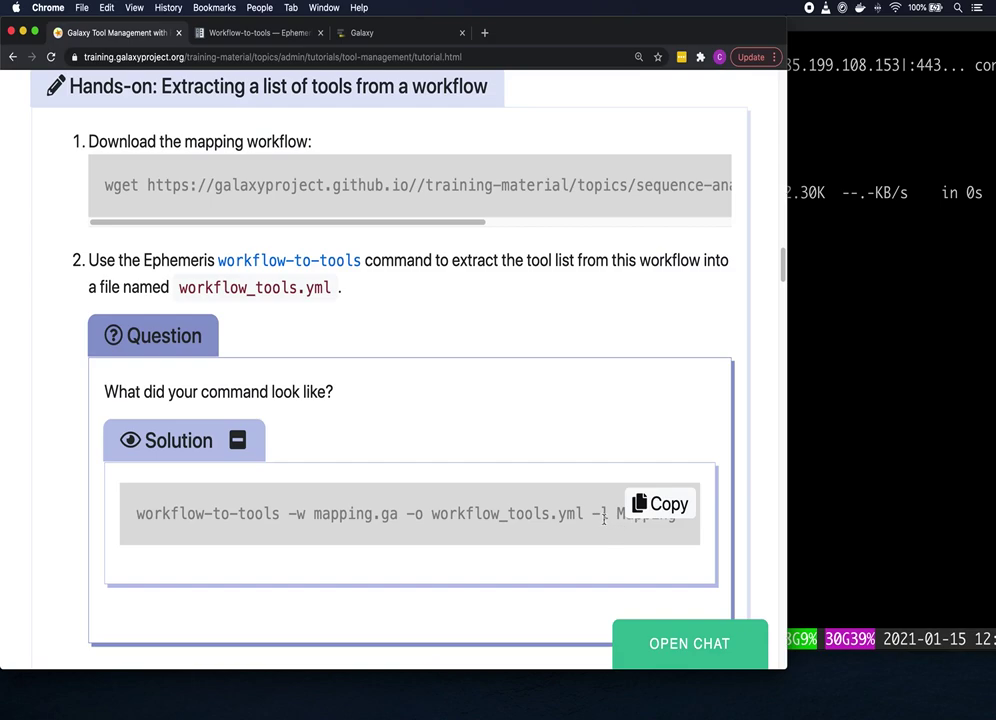
{"action": "left_click", "coordinate": [656, 505]}
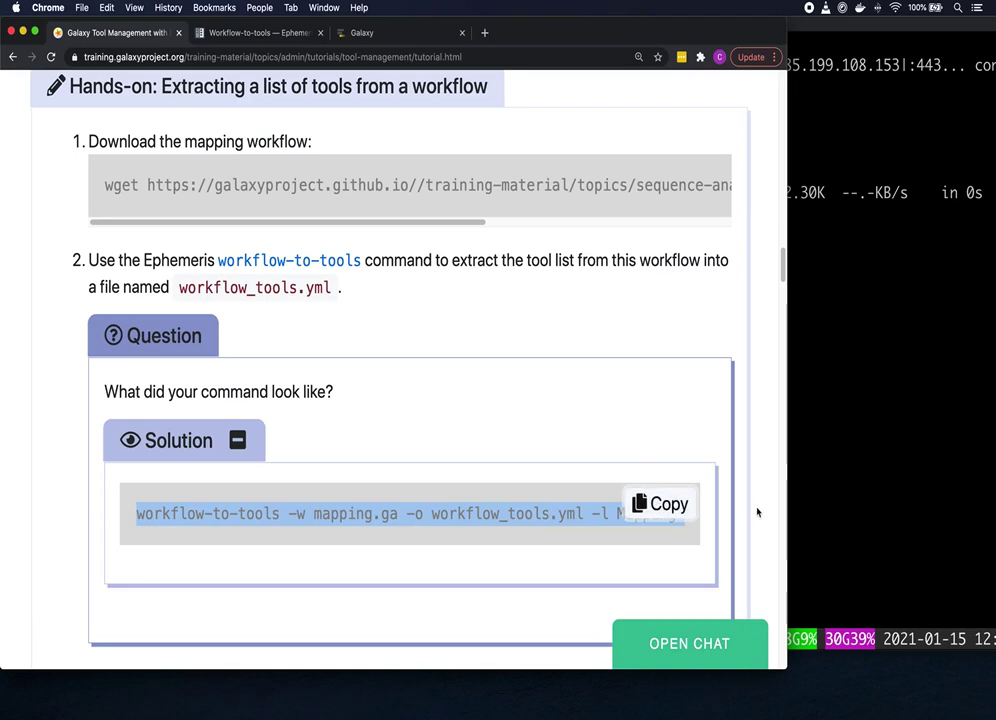
{"action": "left_click", "coordinate": [829, 467]}
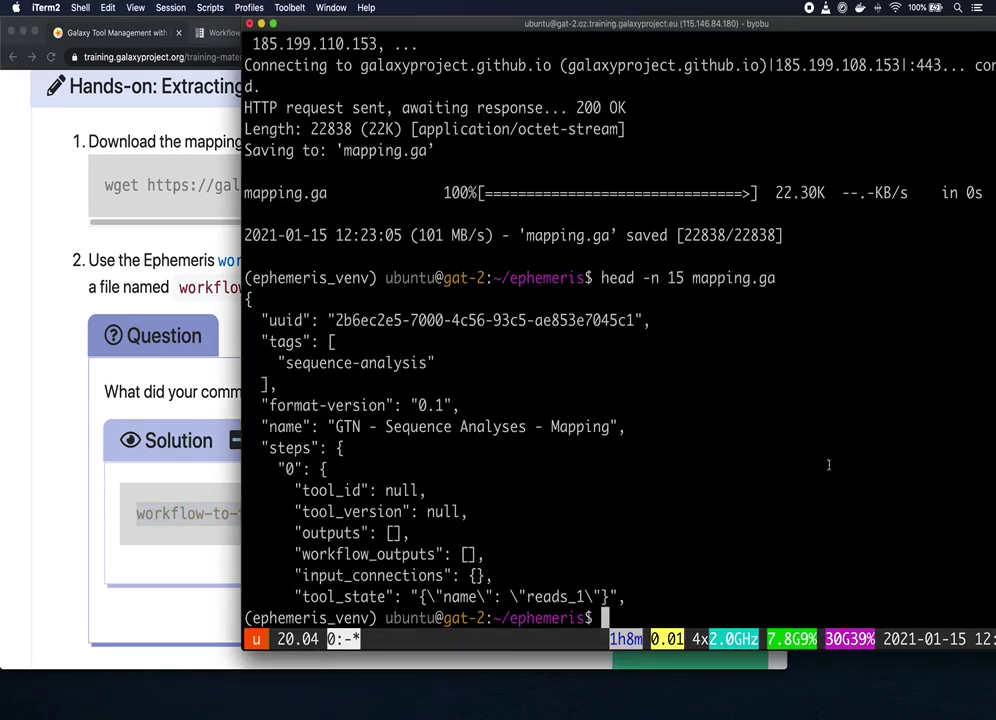
Step: Run the pasted workflow-to-tools command and list files to confirm workflow_tools.yml exists
{"action": "key", "text": "super+v"}
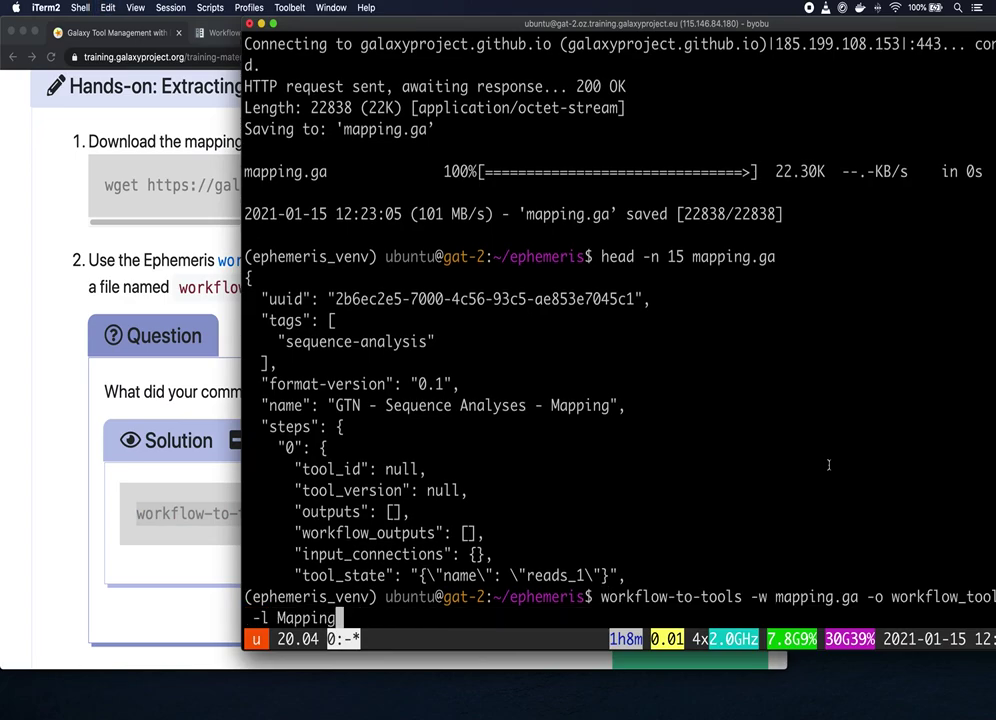
{"action": "key", "text": "Return"}
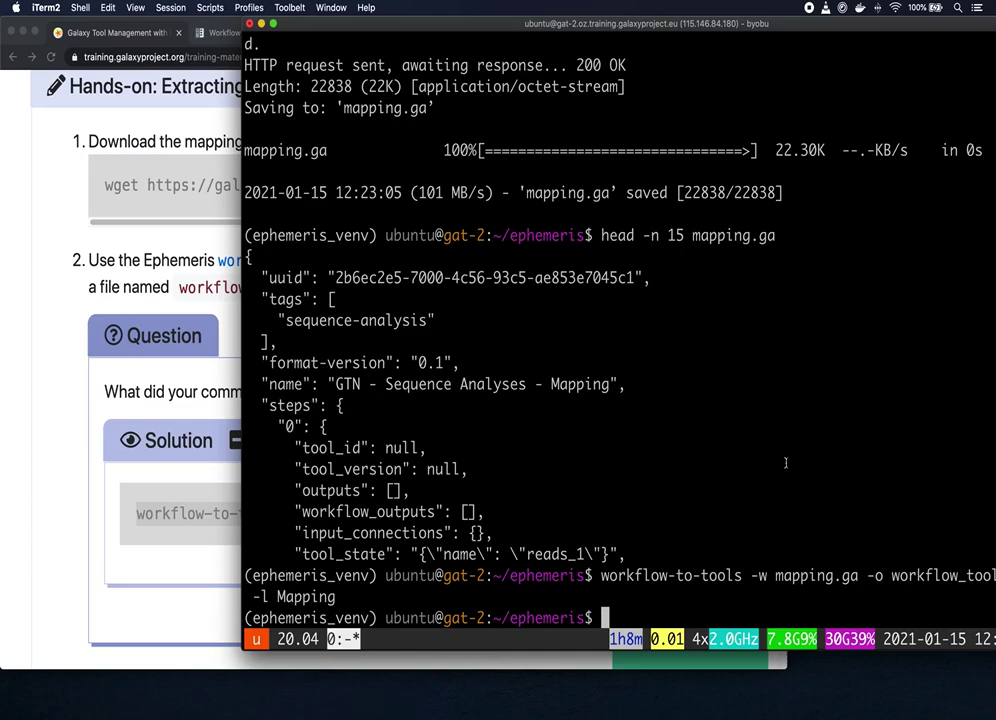
{"action": "type", "text": "ls"}
{"action": "key", "text": "Return"}
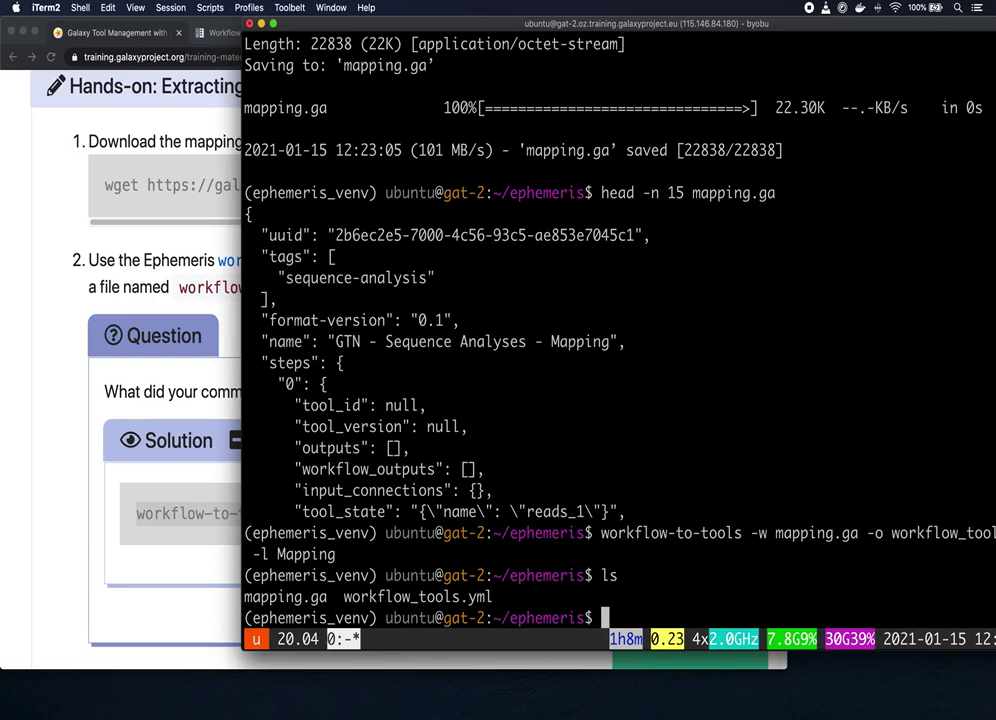
Step: Print workflow_tools.yml with cat, then switch back to the browser tutorial
{"action": "type", "text": "cat work"}
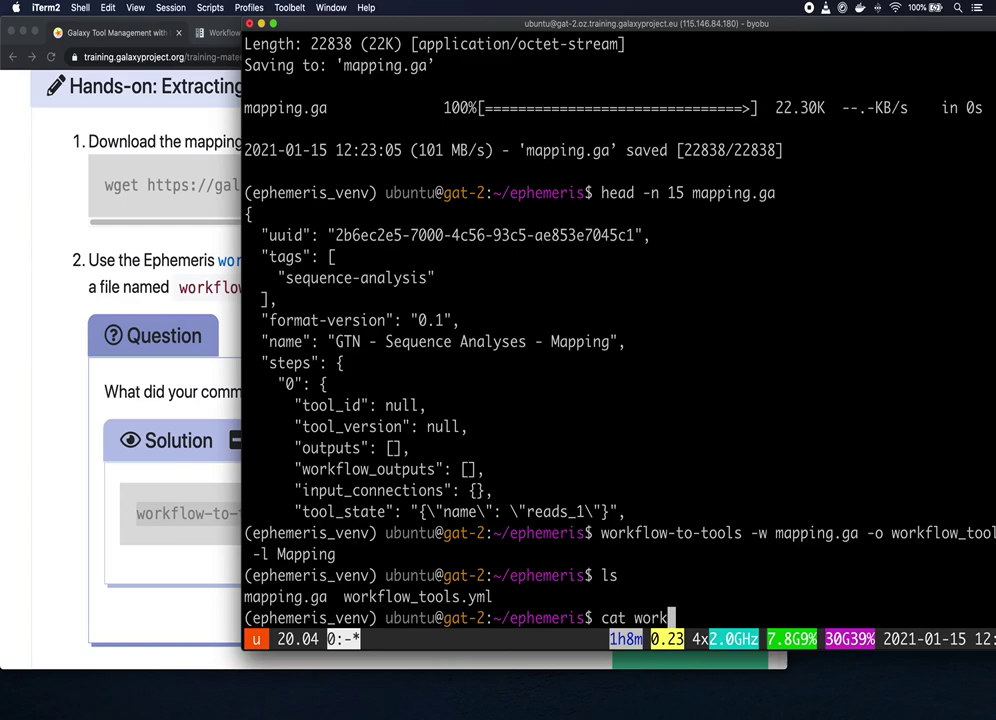
{"action": "key", "text": "Tab"}
{"action": "key", "text": "Return"}
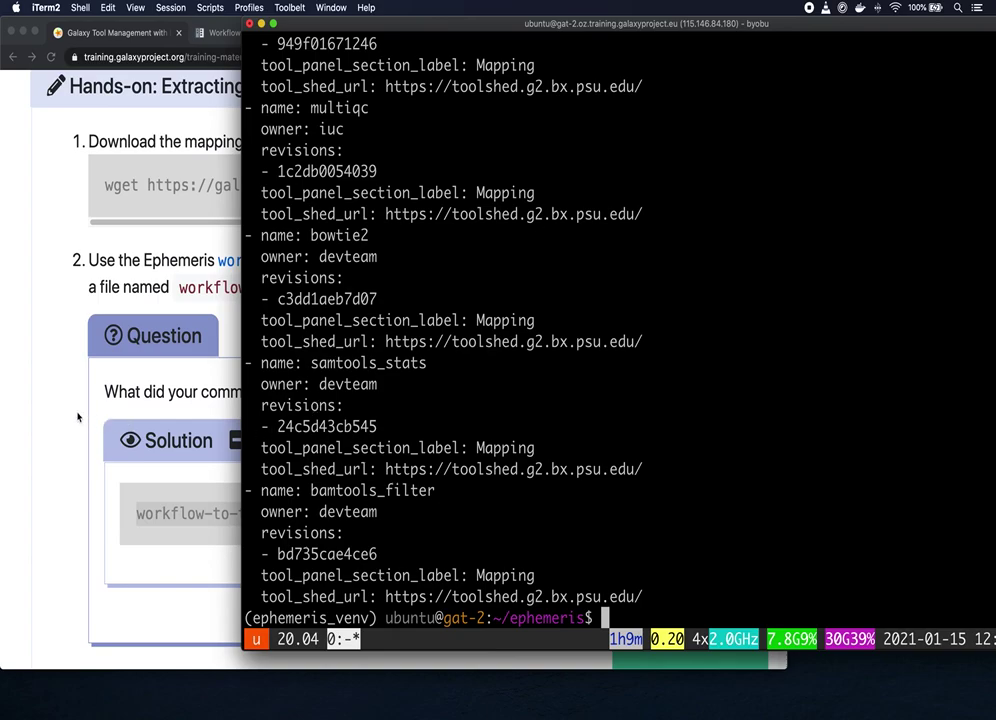
{"action": "key", "text": "super+Tab"}
{"action": "scroll", "coordinate": [421, 392], "scroll_direction": "down", "scroll_amount": 1}
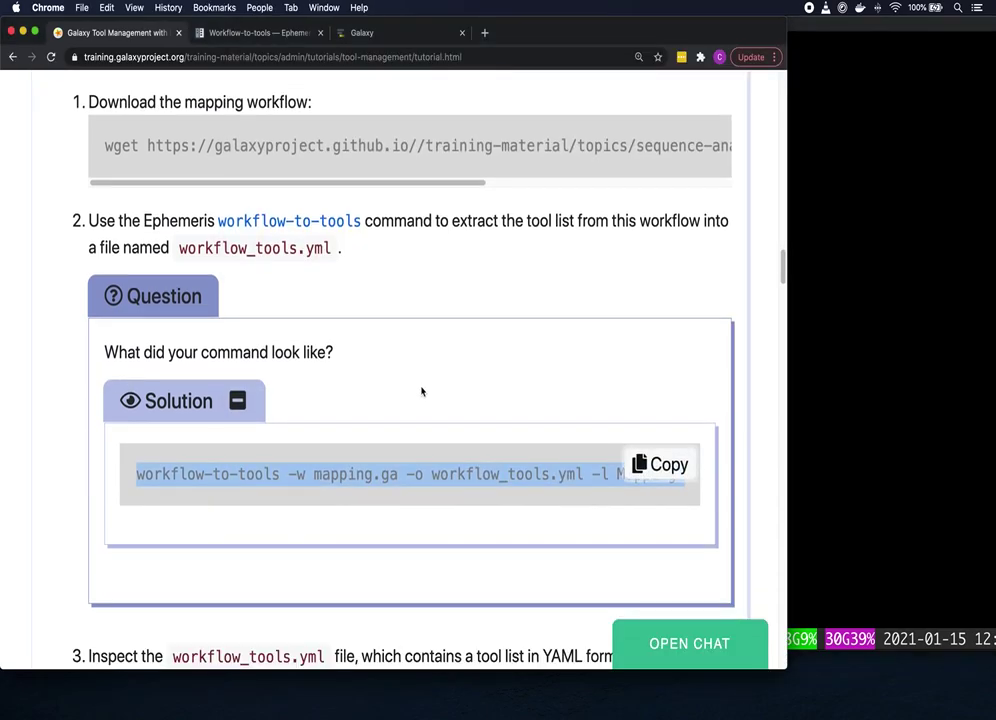
Step: Scroll the tutorial down to the Installing Tools section, then switch to the Galaxy tab
{"action": "scroll", "coordinate": [421, 392], "scroll_direction": "down", "scroll_amount": 1}
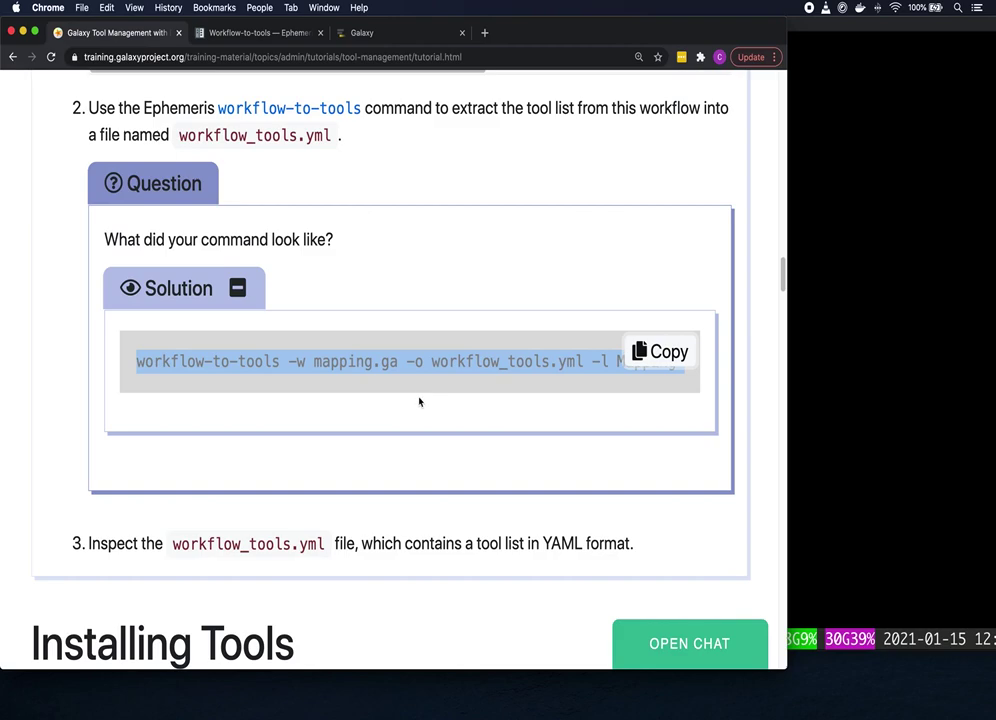
{"action": "scroll", "coordinate": [500, 414], "scroll_direction": "down", "scroll_amount": 3}
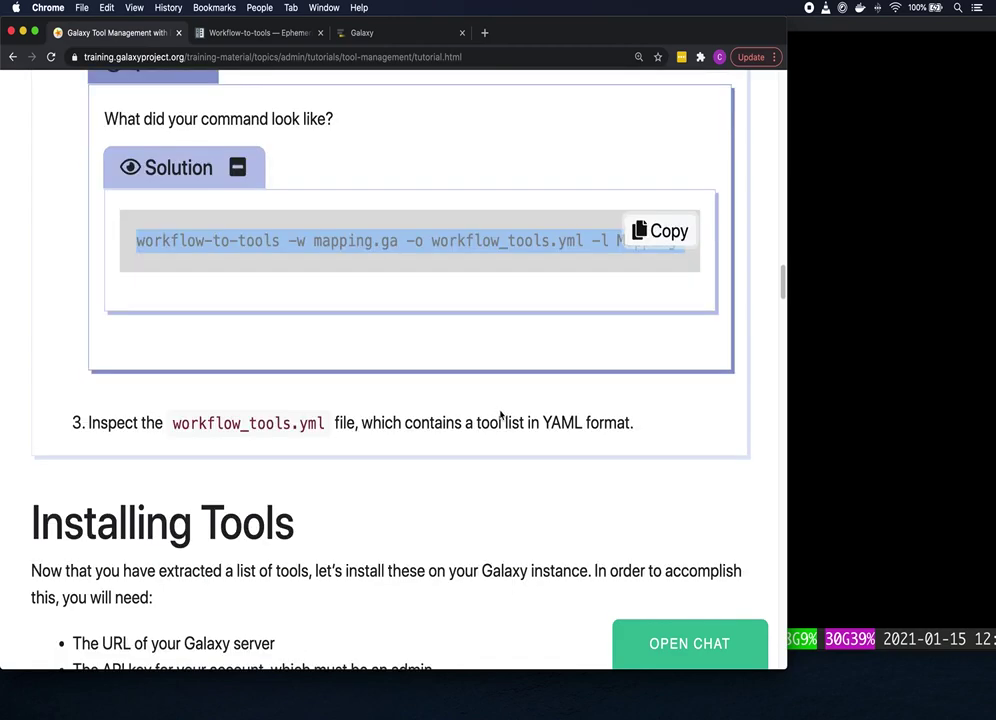
{"action": "scroll", "coordinate": [501, 415], "scroll_direction": "down", "scroll_amount": 3}
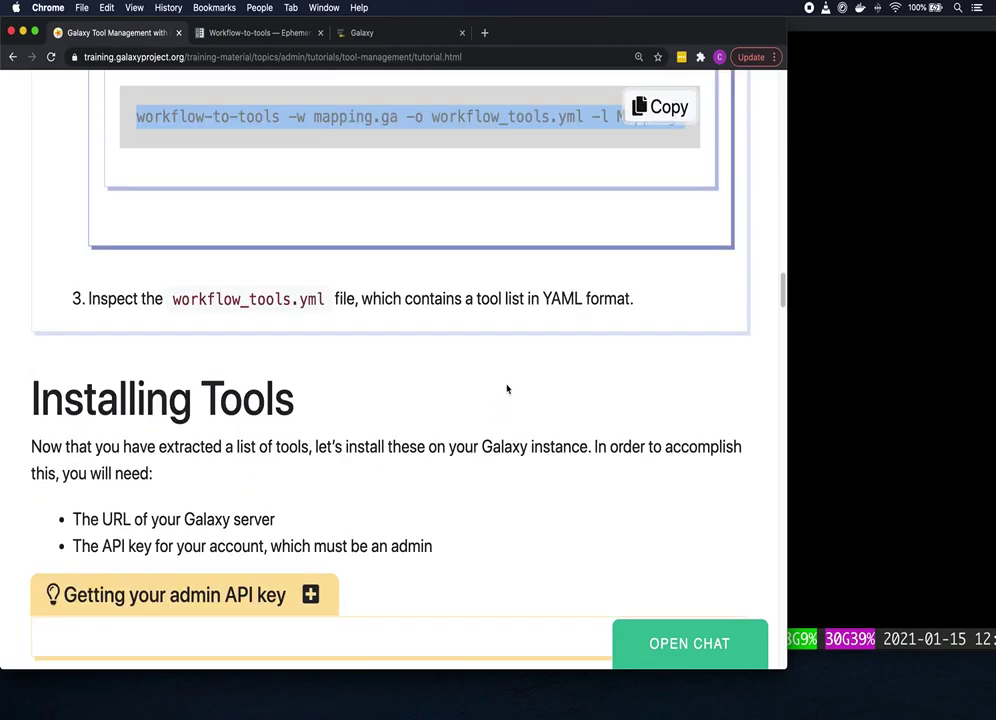
{"action": "scroll", "coordinate": [508, 388], "scroll_direction": "down", "scroll_amount": 2}
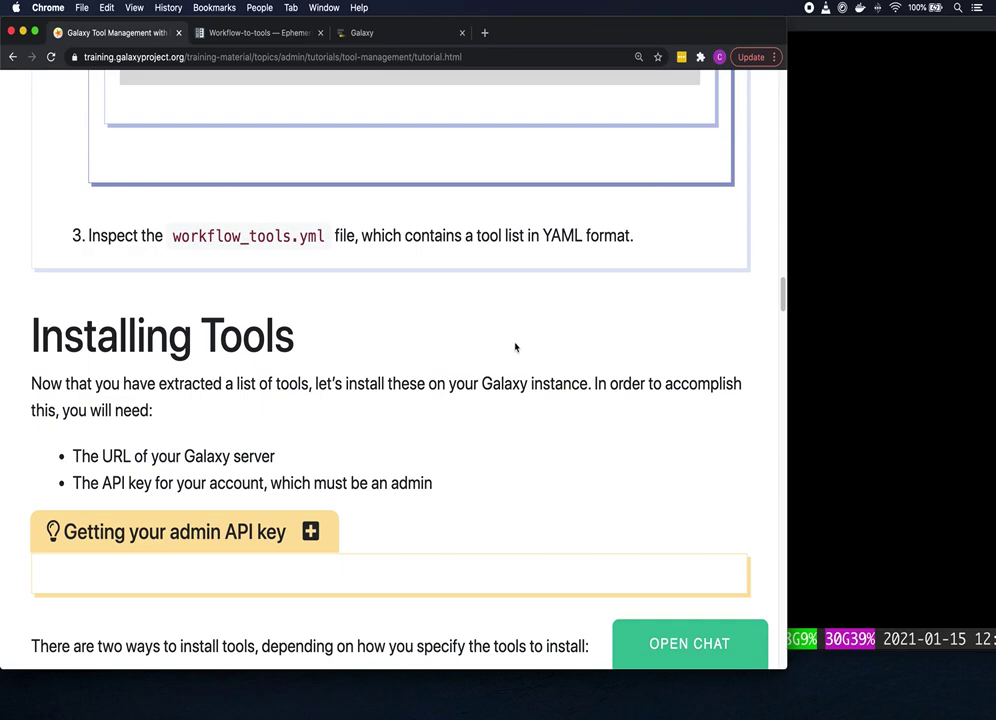
{"action": "scroll", "coordinate": [518, 349], "scroll_direction": "down", "scroll_amount": 1}
{"action": "scroll", "coordinate": [519, 352], "scroll_direction": "down", "scroll_amount": 3}
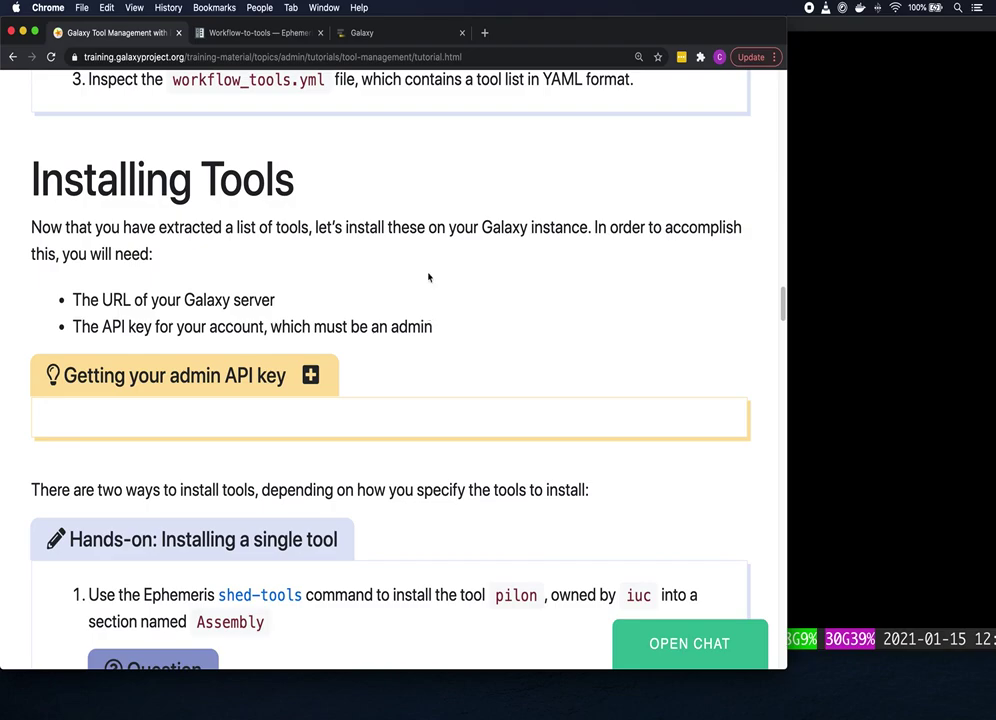
{"action": "left_click", "coordinate": [400, 33]}
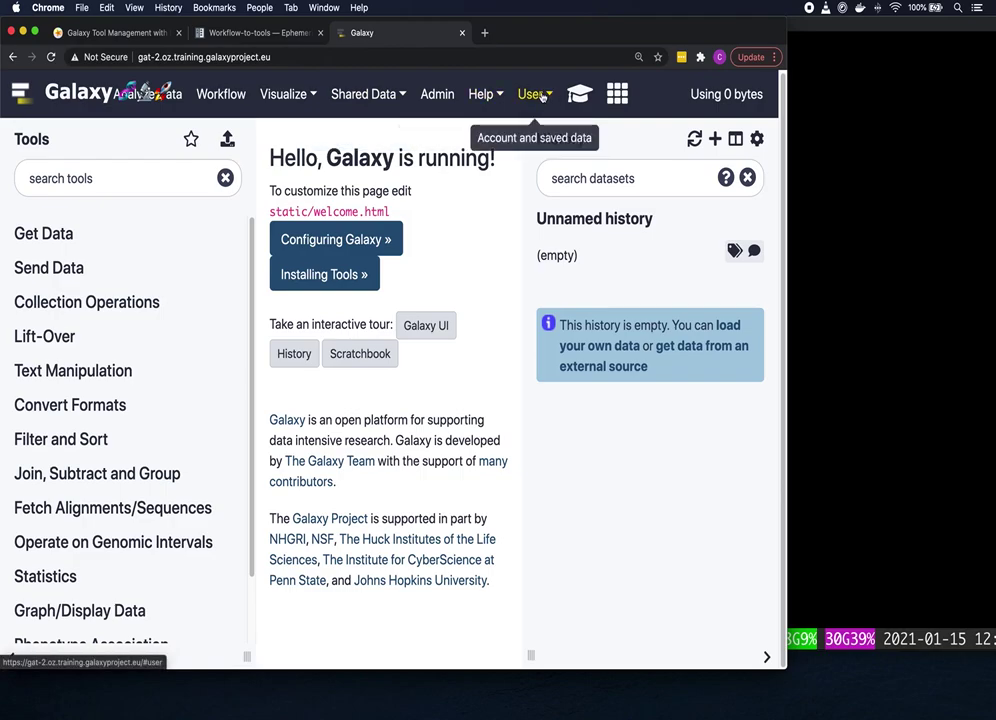
Step: Open User > Preferences > Manage API Key and select the current API key, then return to the terminal
{"action": "left_click", "coordinate": [542, 96]}
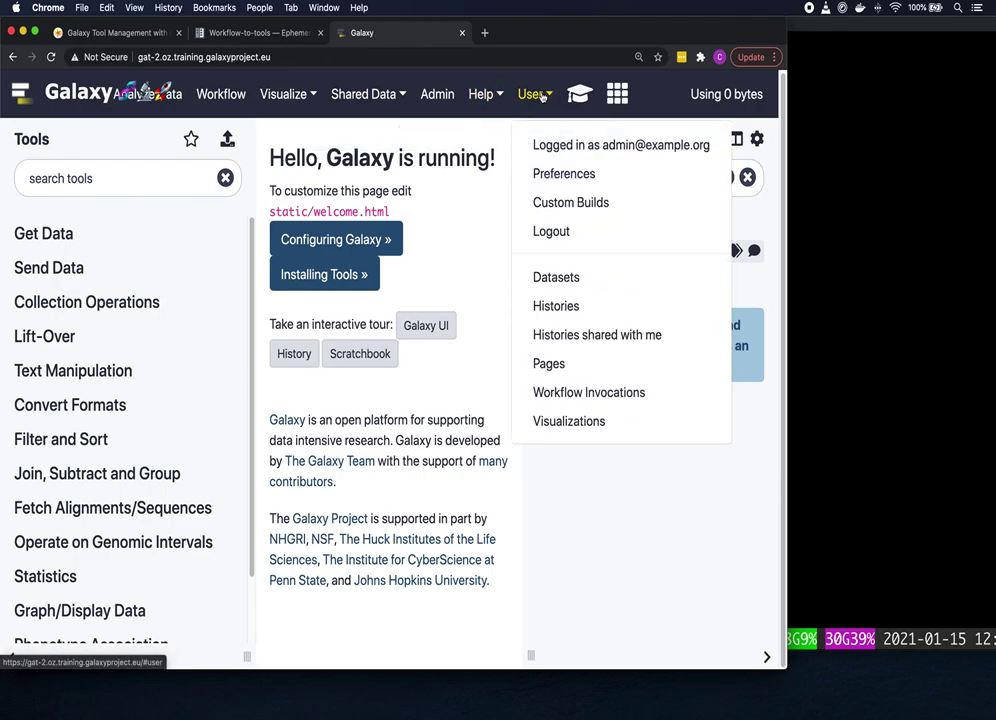
{"action": "left_click", "coordinate": [564, 175]}
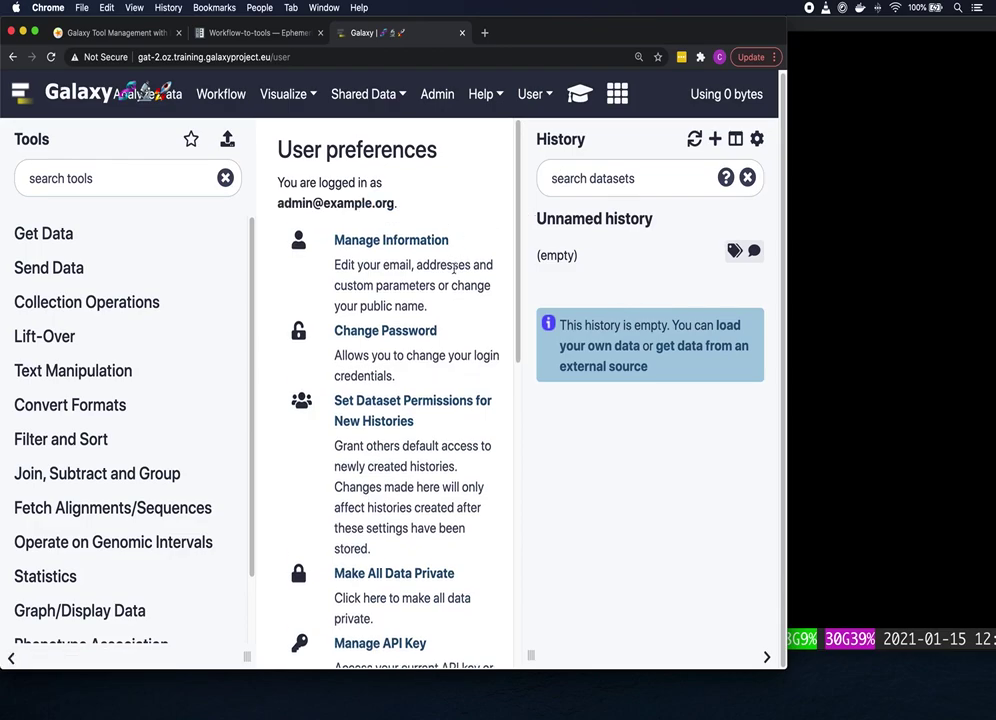
{"action": "scroll", "coordinate": [455, 268], "scroll_direction": "down", "scroll_amount": 1}
{"action": "scroll", "coordinate": [457, 275], "scroll_direction": "down", "scroll_amount": 3}
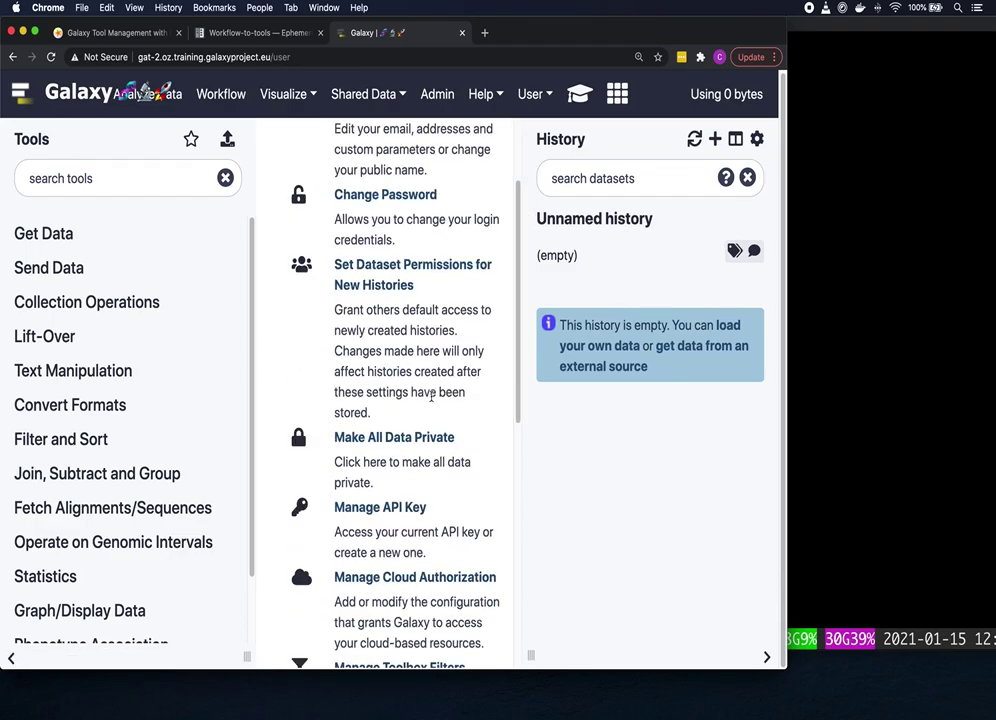
{"action": "left_click", "coordinate": [410, 510]}
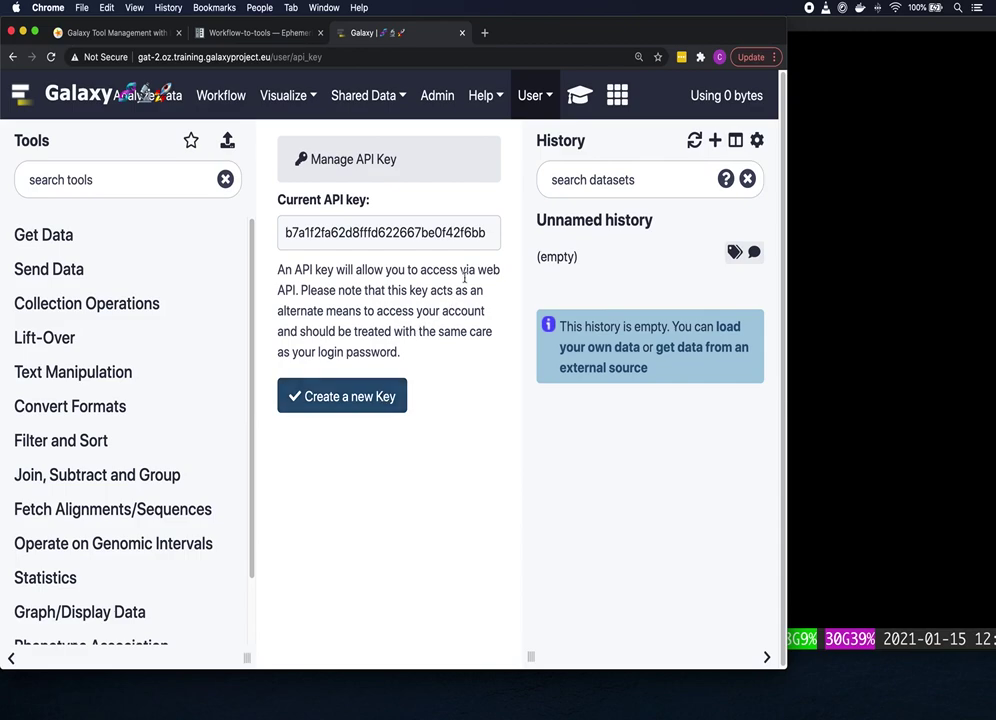
{"action": "left_click_drag", "start_coordinate": [489, 232], "coordinate": [292, 238]}
{"action": "key", "text": "super+c"}
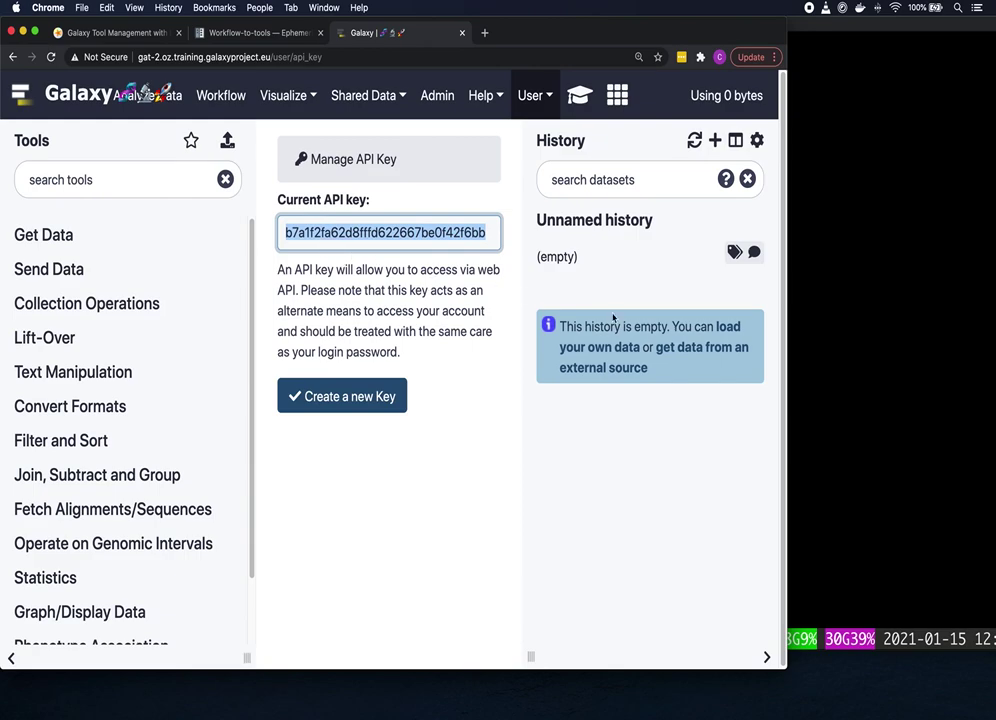
{"action": "left_click", "coordinate": [839, 330]}
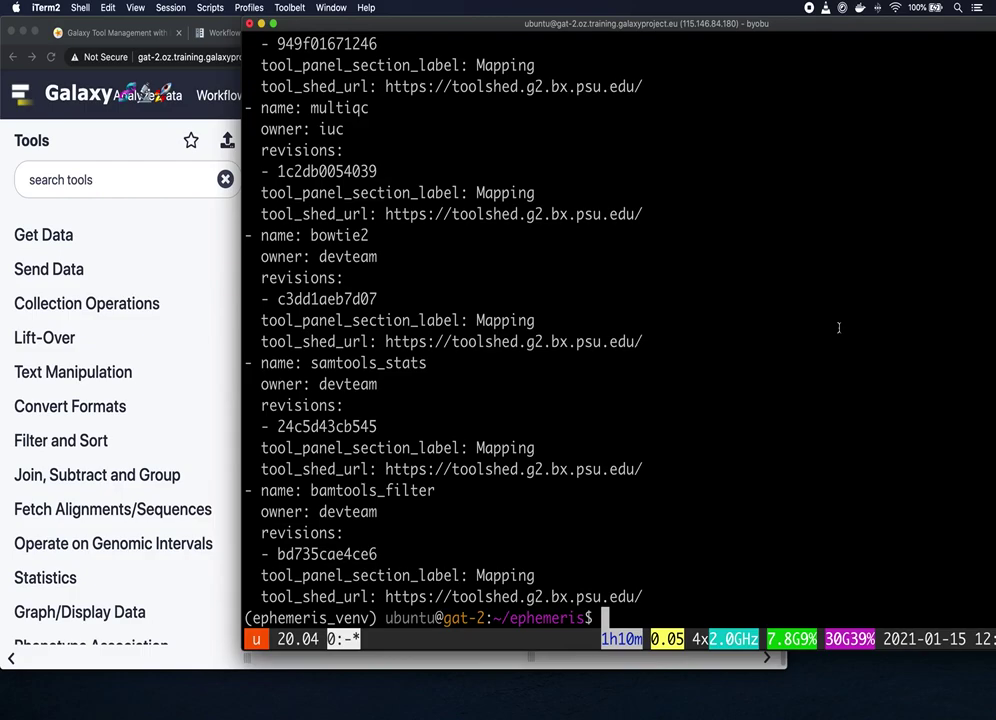
Step: Store the pasted Galaxy admin API key in an API_KEY shell variable
{"action": "type", "text": "API_KEY"}
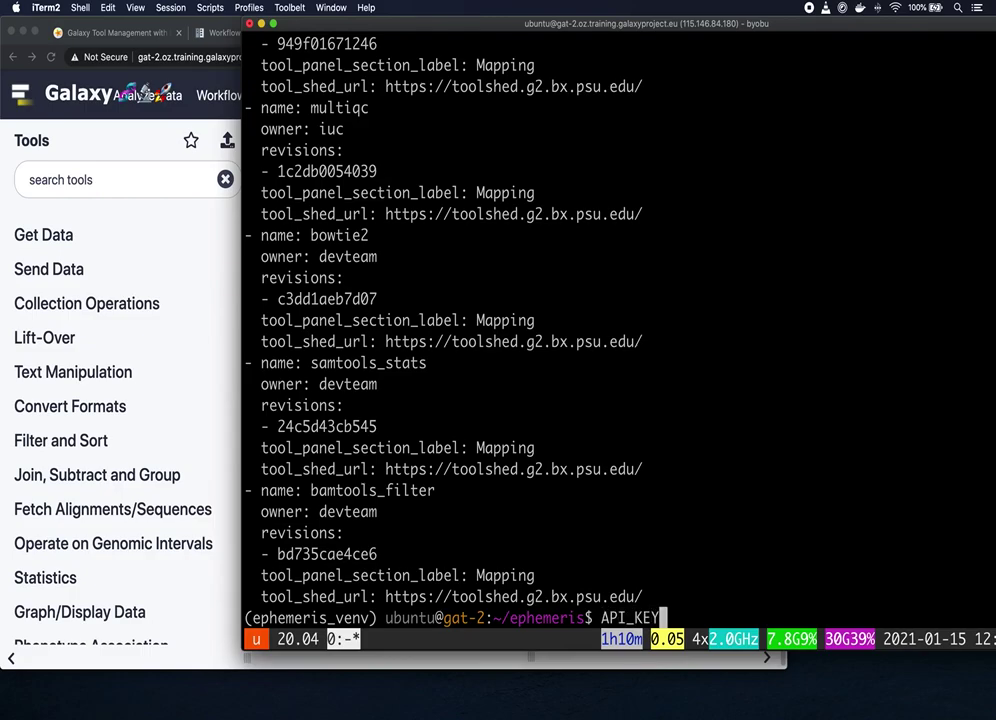
{"action": "type", "text": "="}
{"action": "key", "text": "super+v"}
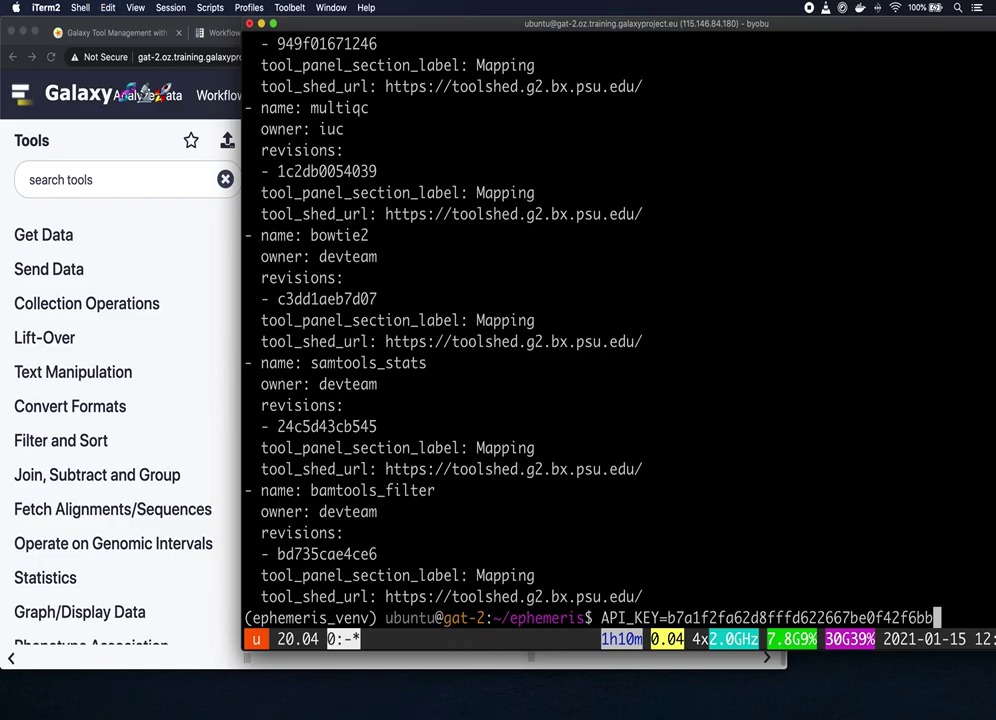
{"action": "key", "text": "Return"}
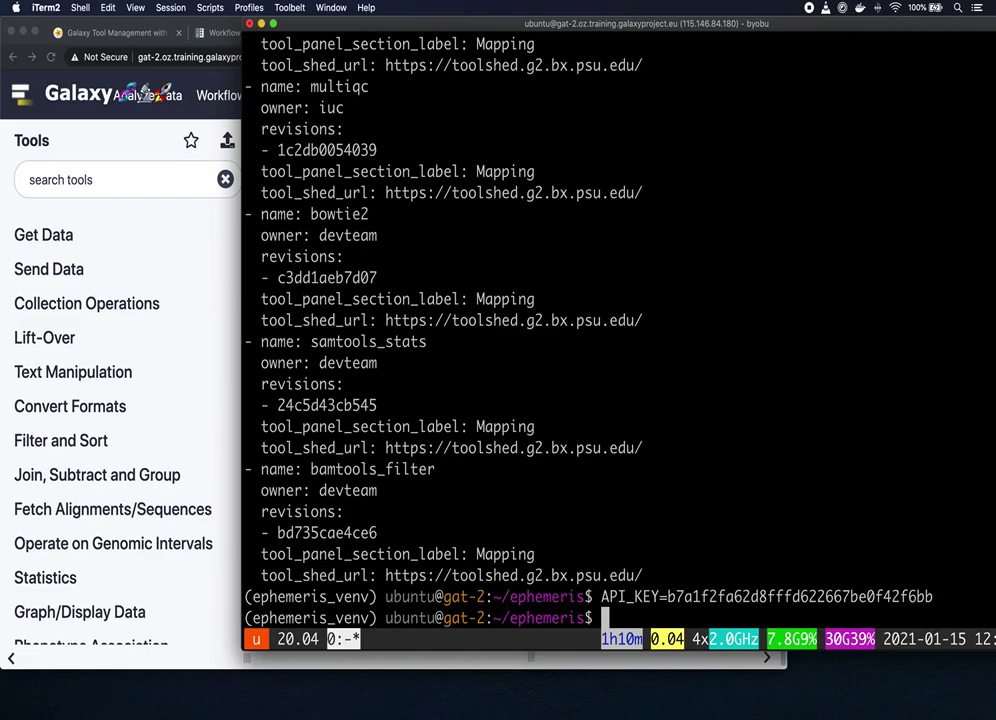
Step: Echo $API_KEY to confirm the stored key, then return to the tutorial
{"action": "type", "text": "echo $API_"}
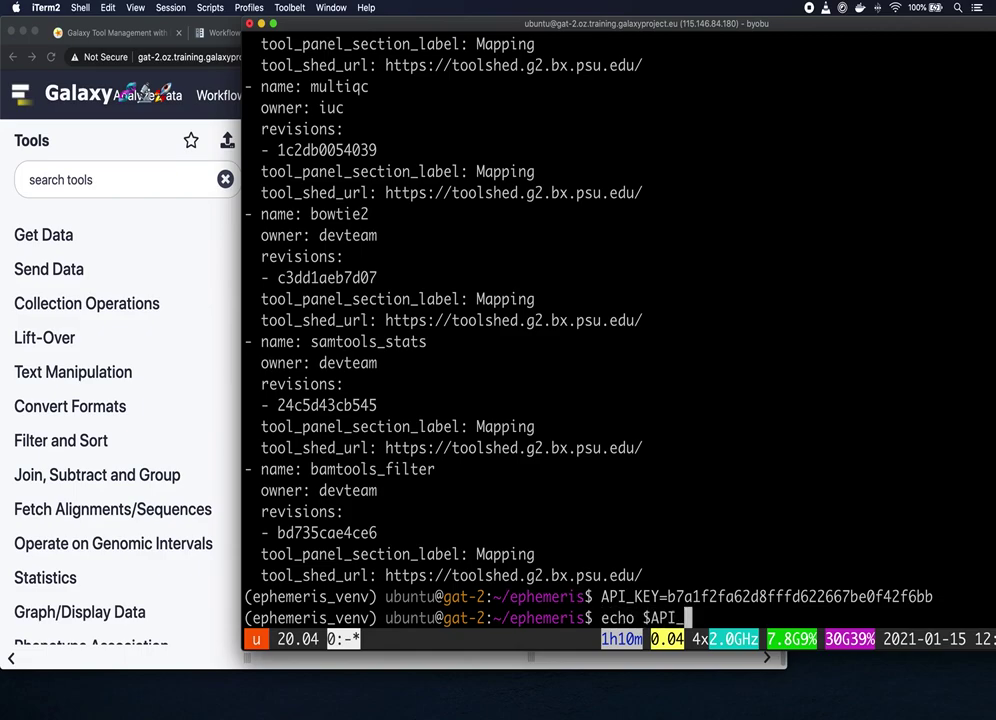
{"action": "type", "text": "KEY"}
{"action": "key", "text": "Return"}
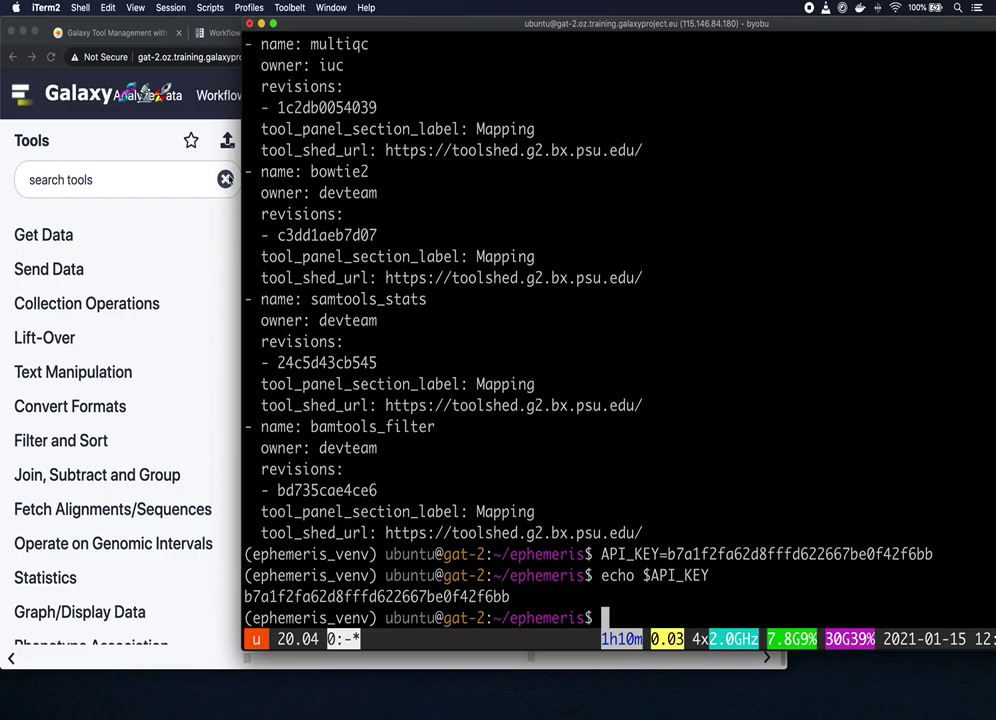
{"action": "left_click", "coordinate": [149, 37]}
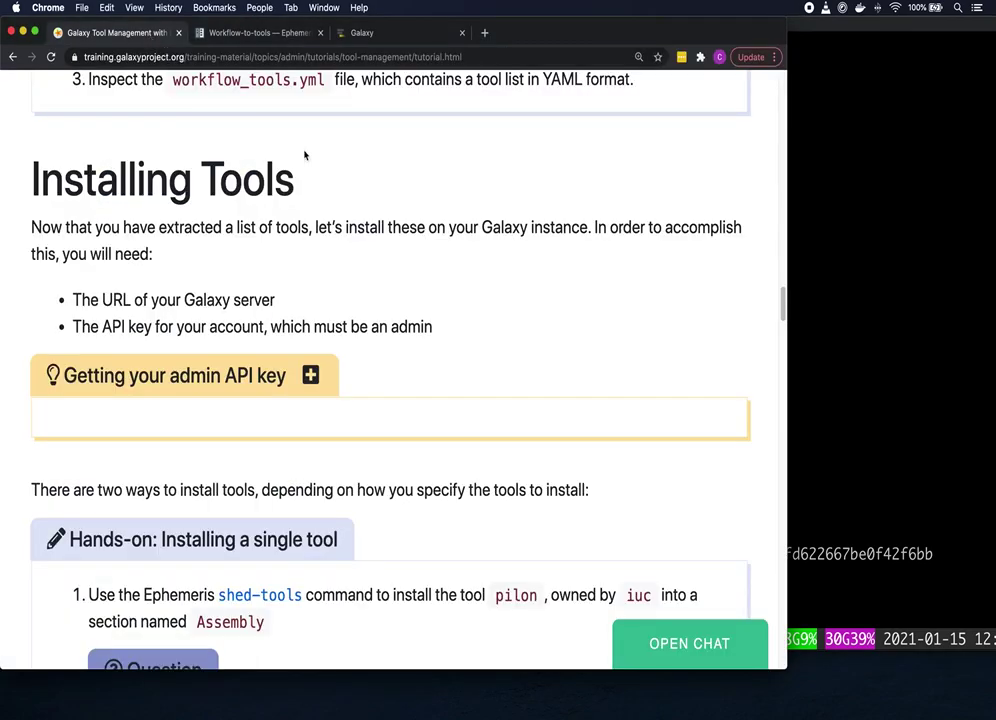
Step: Scroll the tutorial down to 'Hands-on: Installing a single tool' for pilon
{"action": "scroll", "coordinate": [484, 229], "scroll_direction": "down", "scroll_amount": 2}
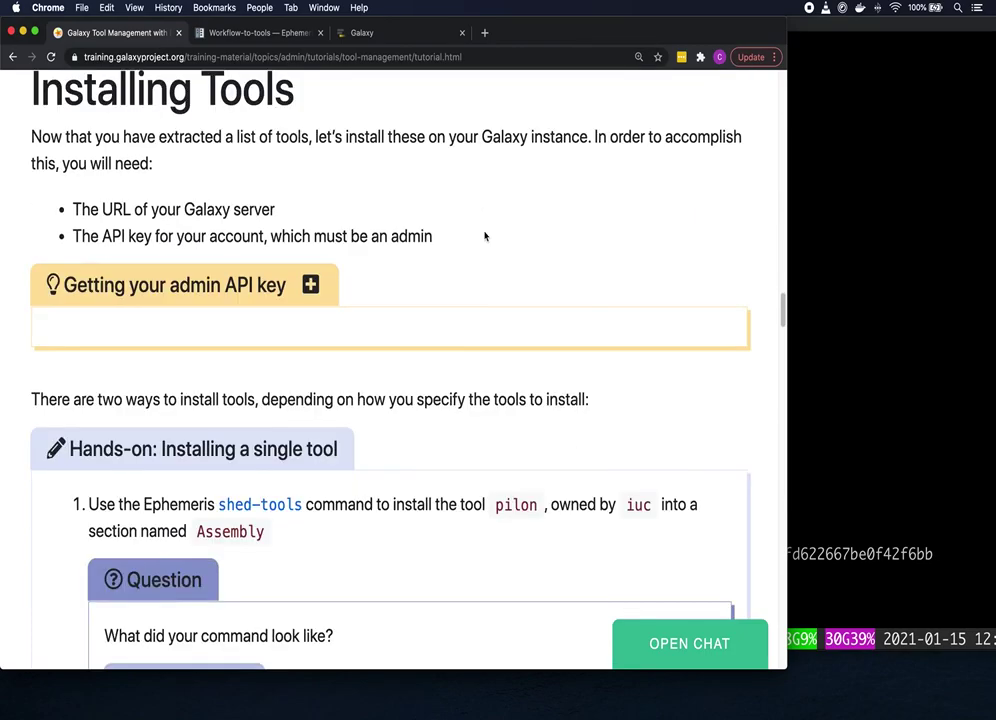
{"action": "scroll", "coordinate": [509, 225], "scroll_direction": "down", "scroll_amount": 2}
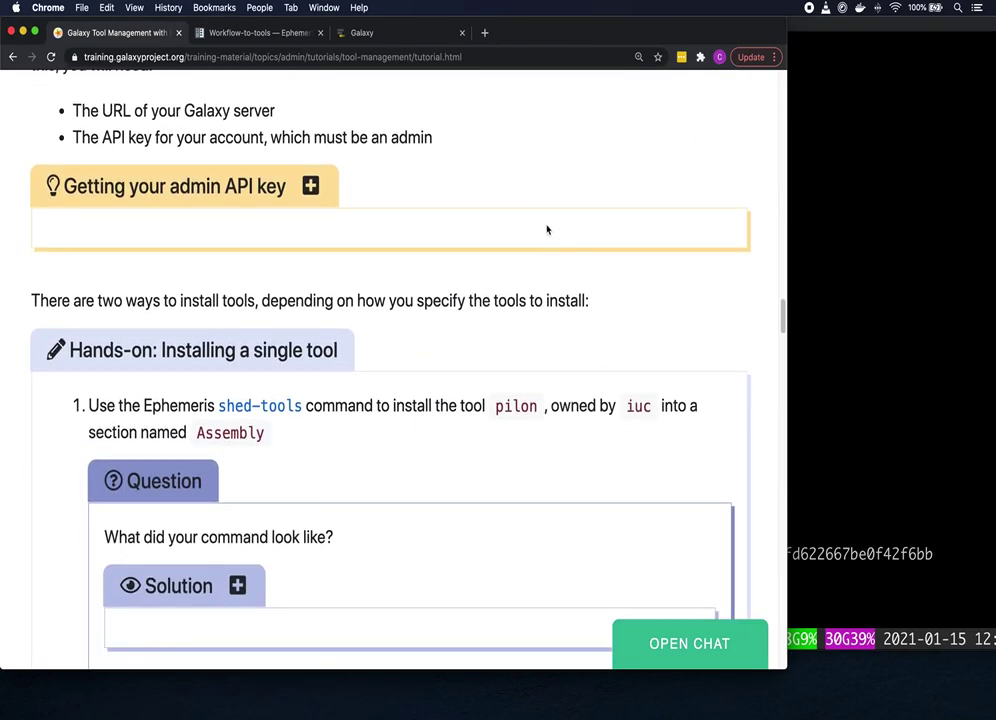
{"action": "scroll", "coordinate": [556, 217], "scroll_direction": "down", "scroll_amount": 2}
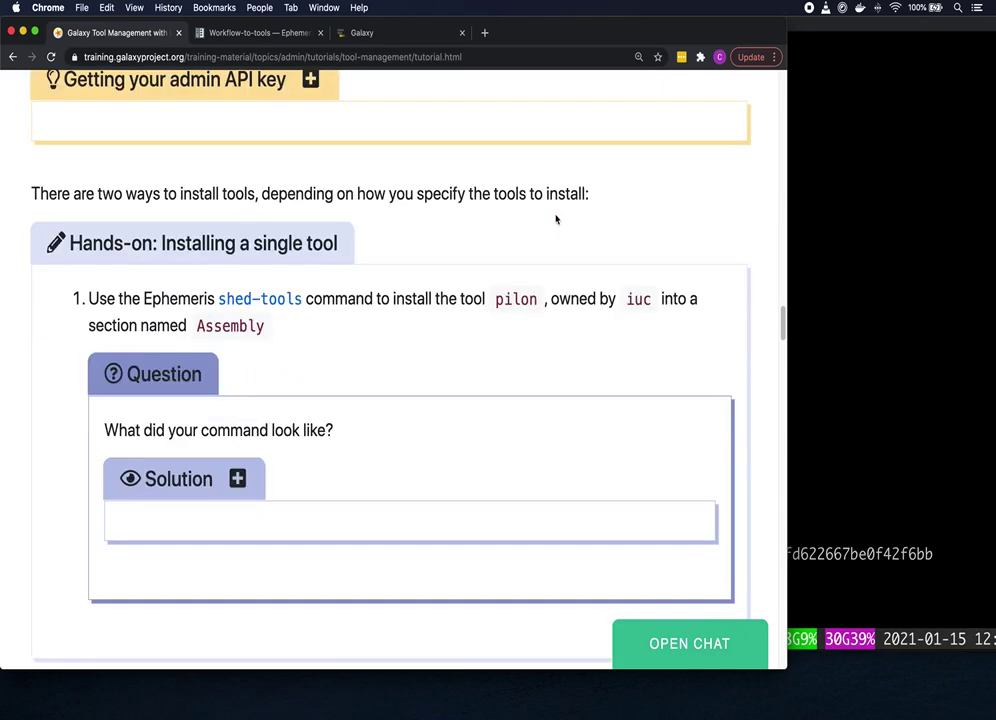
{"action": "scroll", "coordinate": [549, 219], "scroll_direction": "down", "scroll_amount": 1}
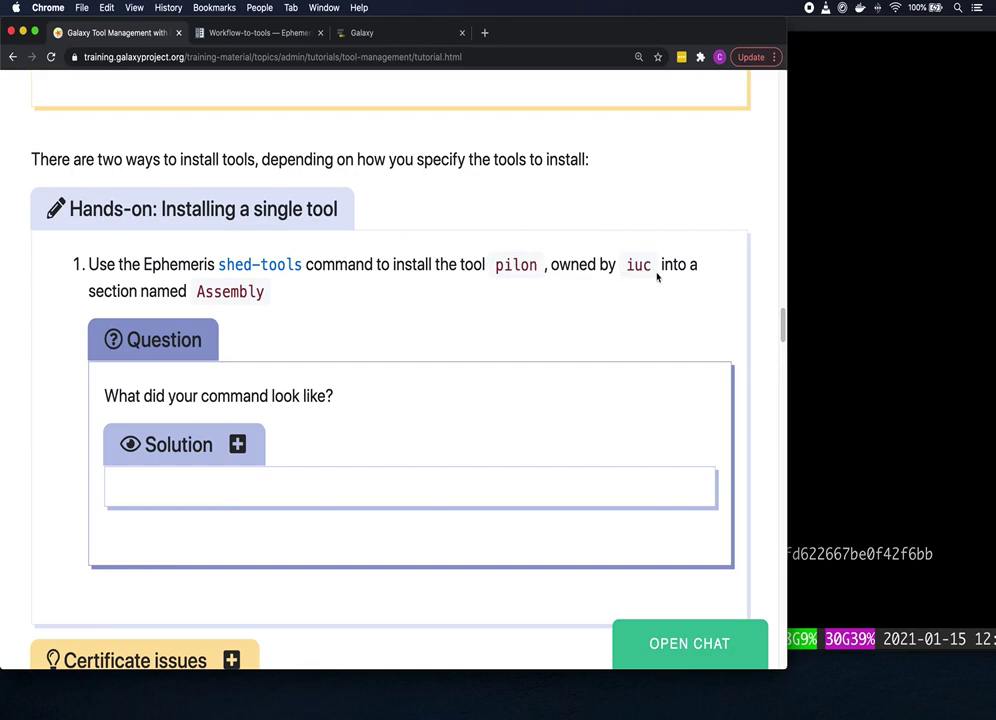
Step: Open the shed-tools documentation link in a new Chrome tab and switch to it
{"action": "right_click", "coordinate": [274, 267]}
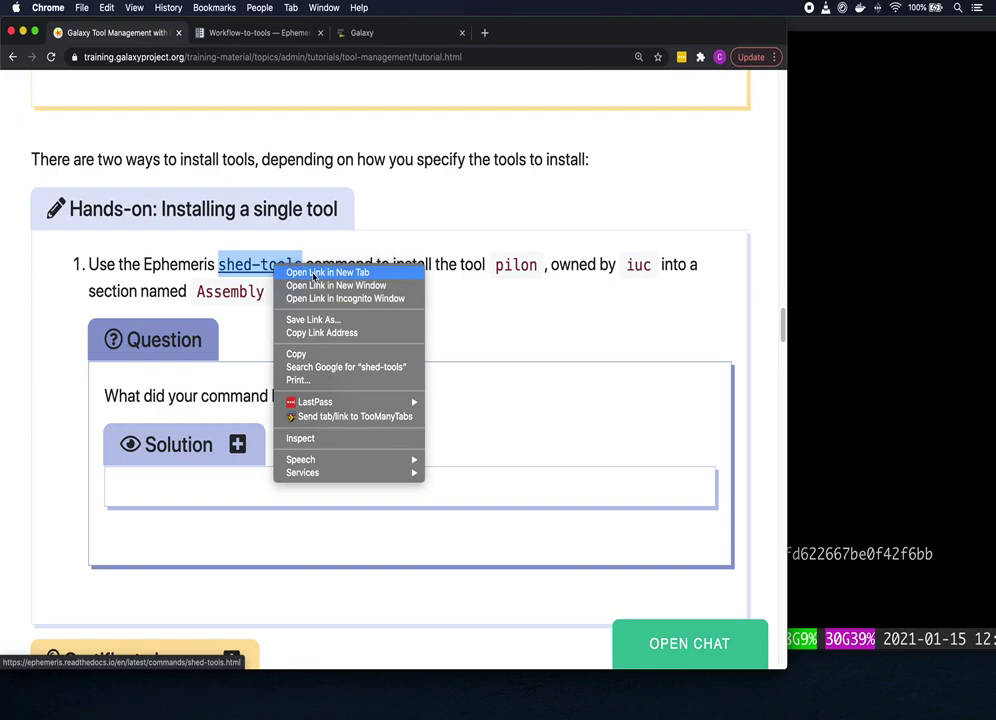
{"action": "left_click", "coordinate": [313, 273]}
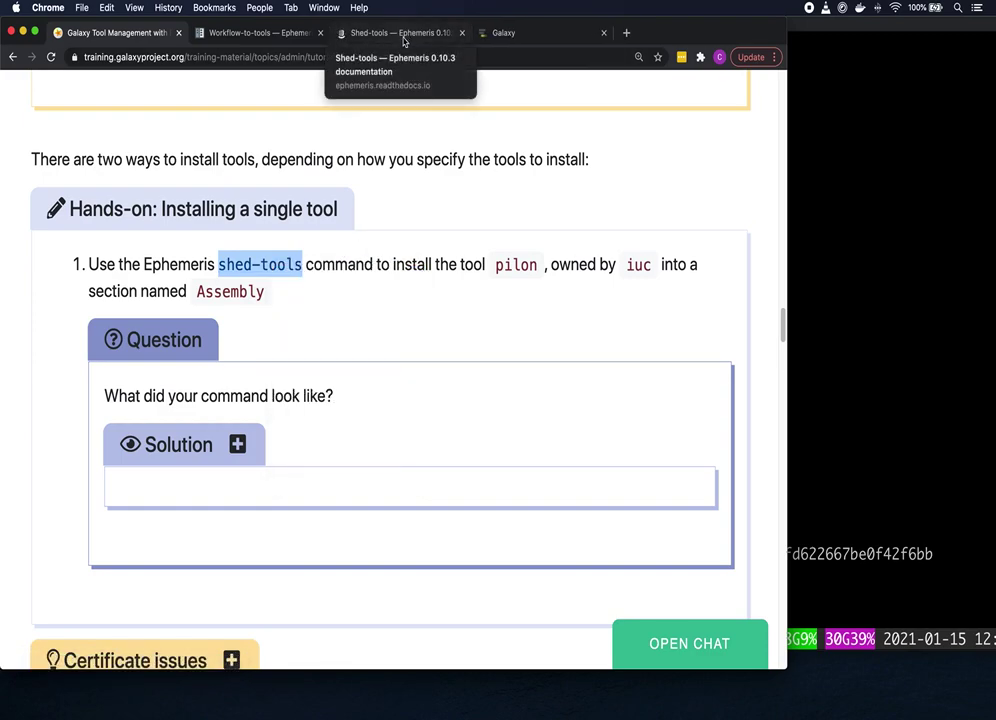
{"action": "left_click", "coordinate": [413, 35]}
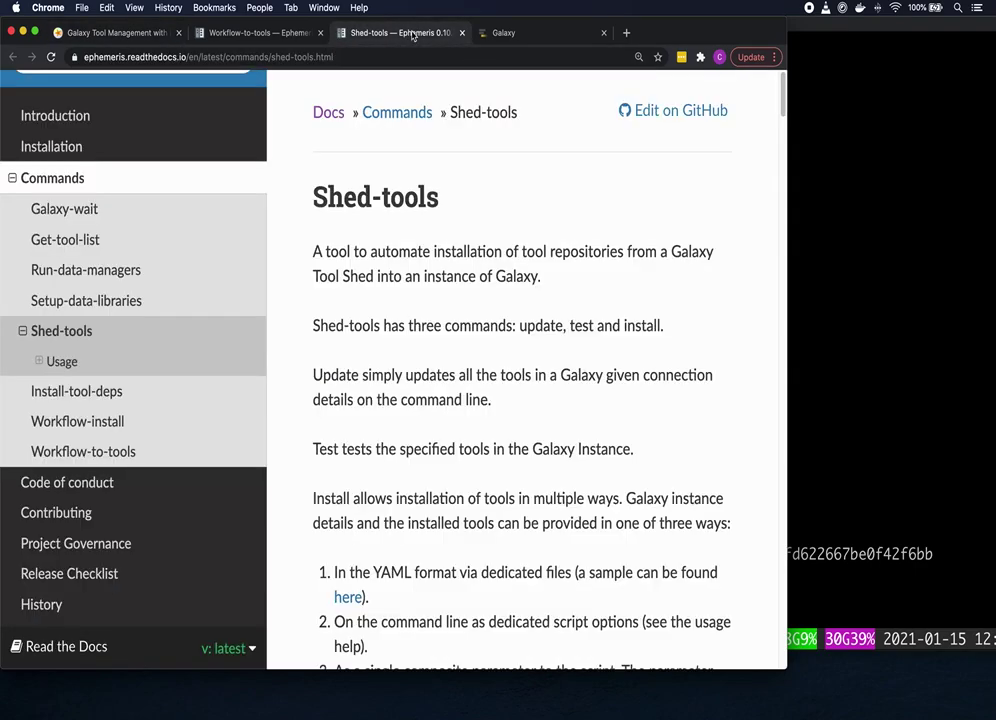
Step: Read through the shed-tools Named Arguments down to the test and section options
{"action": "scroll", "coordinate": [522, 162], "scroll_direction": "down", "scroll_amount": 10}
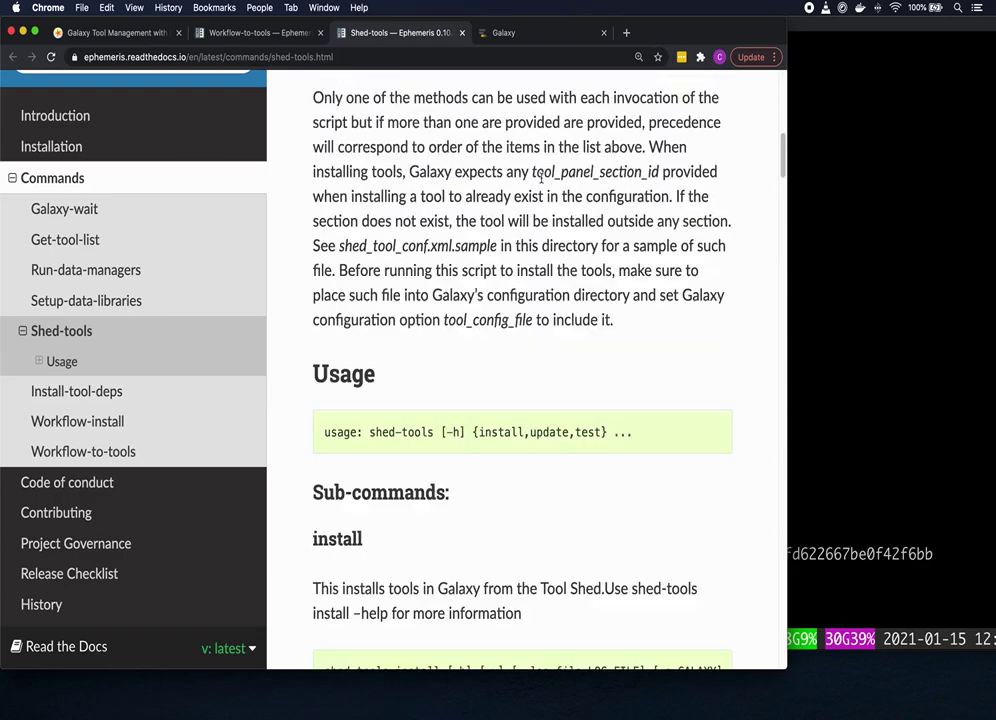
{"action": "scroll", "coordinate": [541, 178], "scroll_direction": "down", "scroll_amount": 4}
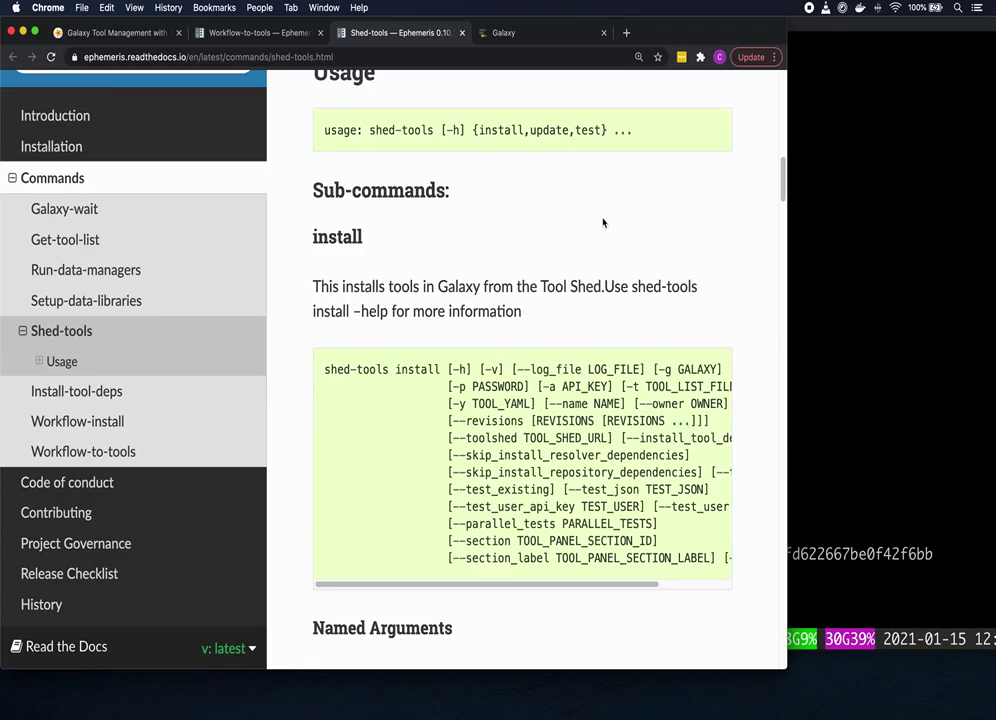
{"action": "scroll", "coordinate": [666, 213], "scroll_direction": "down", "scroll_amount": 1}
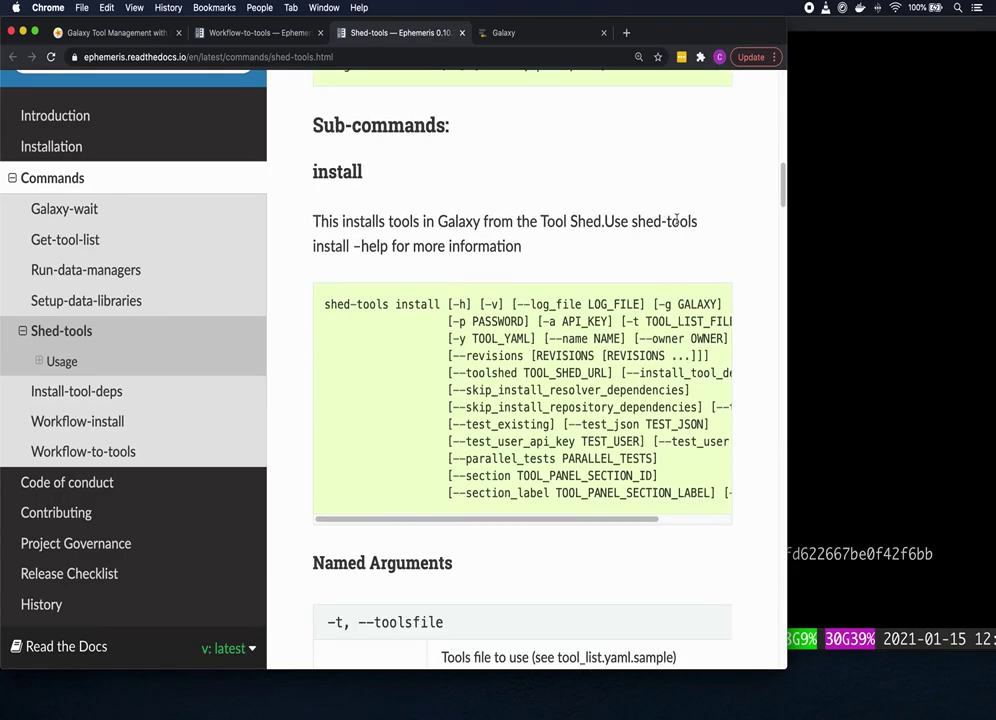
{"action": "scroll", "coordinate": [715, 219], "scroll_direction": "down", "scroll_amount": 2}
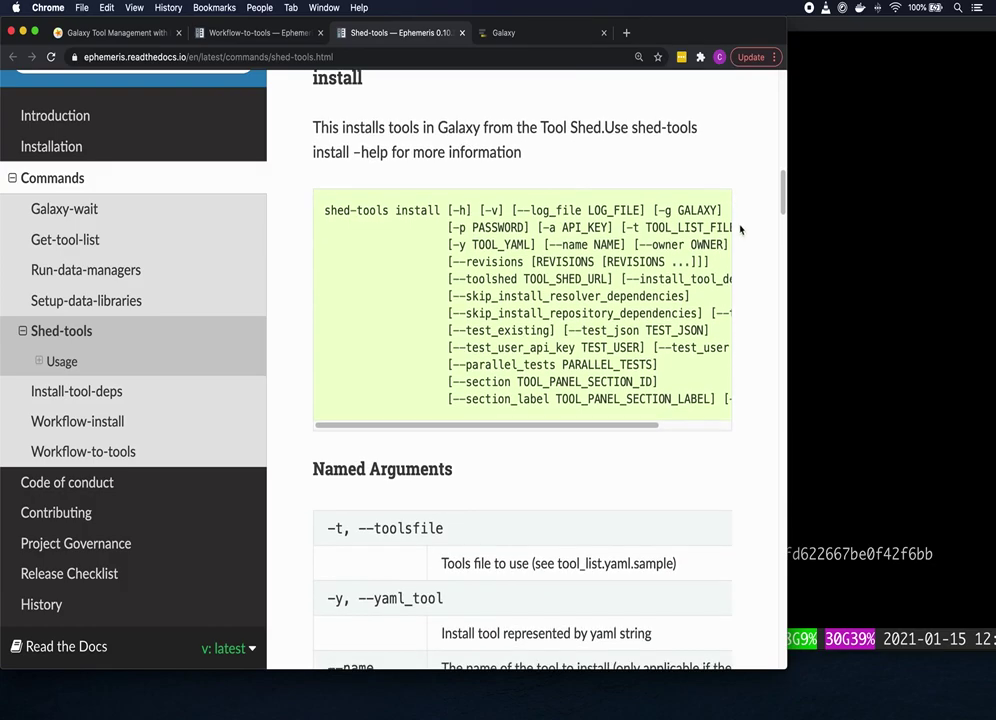
{"action": "scroll", "coordinate": [746, 232], "scroll_direction": "down", "scroll_amount": 2}
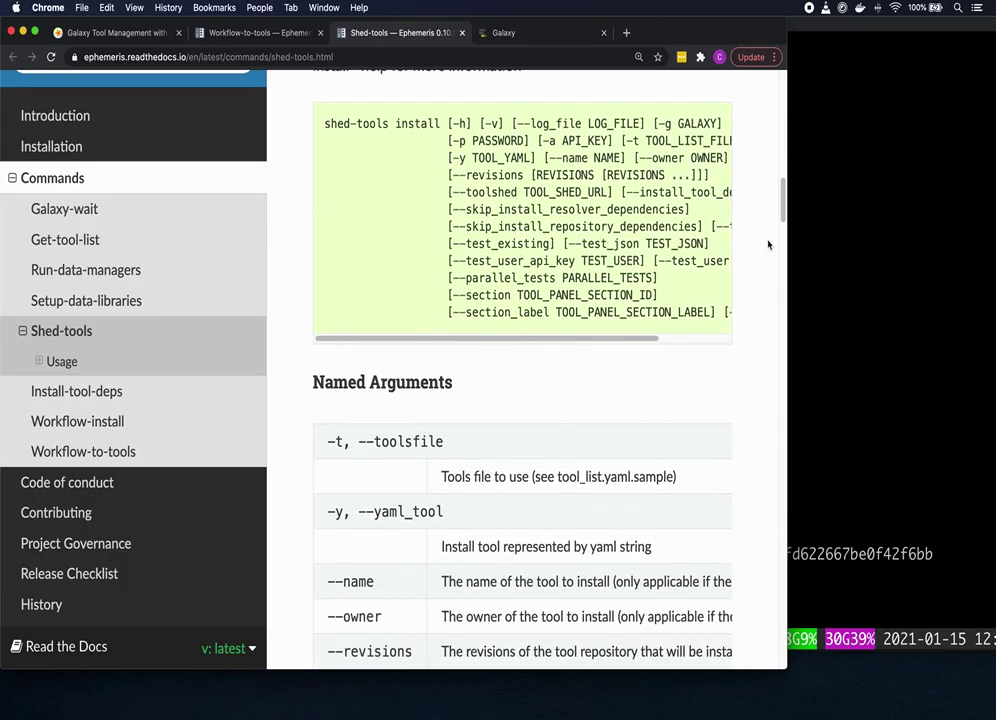
{"action": "scroll", "coordinate": [772, 243], "scroll_direction": "down", "scroll_amount": 1}
{"action": "scroll", "coordinate": [777, 243], "scroll_direction": "down", "scroll_amount": 1}
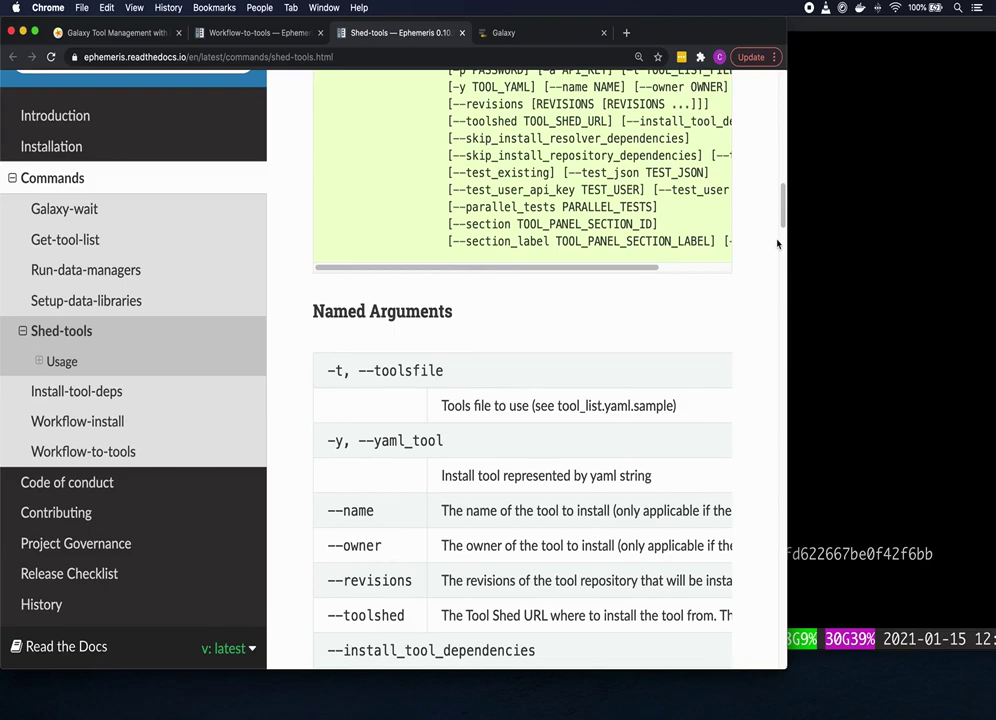
{"action": "scroll", "coordinate": [777, 243], "scroll_direction": "down", "scroll_amount": 1}
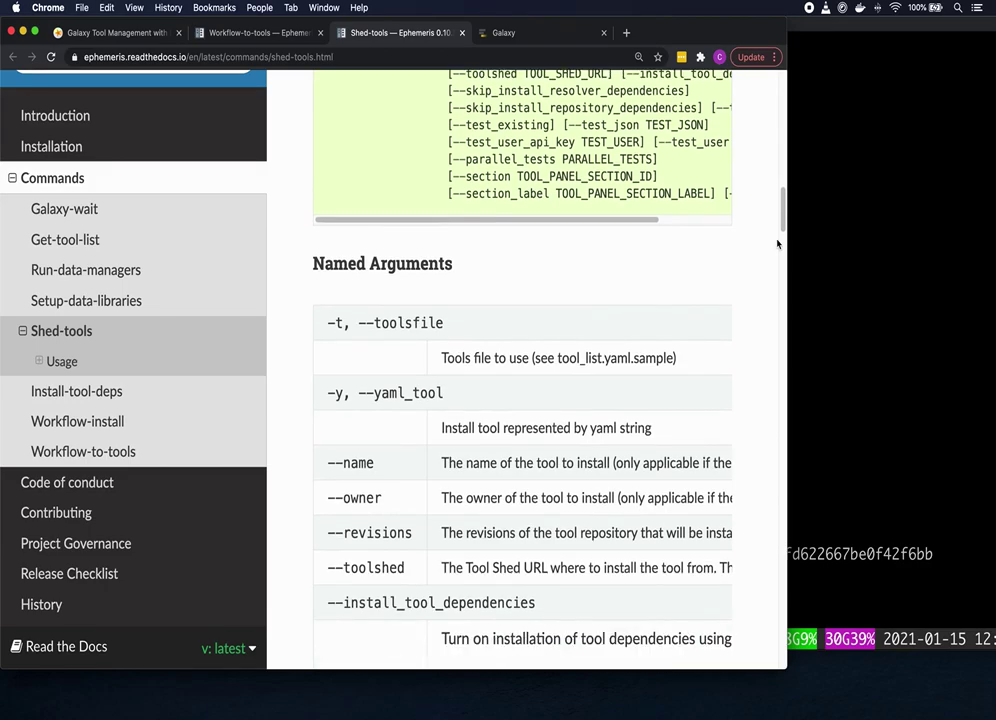
{"action": "scroll", "coordinate": [777, 243], "scroll_direction": "down", "scroll_amount": 2}
{"action": "scroll", "coordinate": [777, 243], "scroll_direction": "down", "scroll_amount": 1}
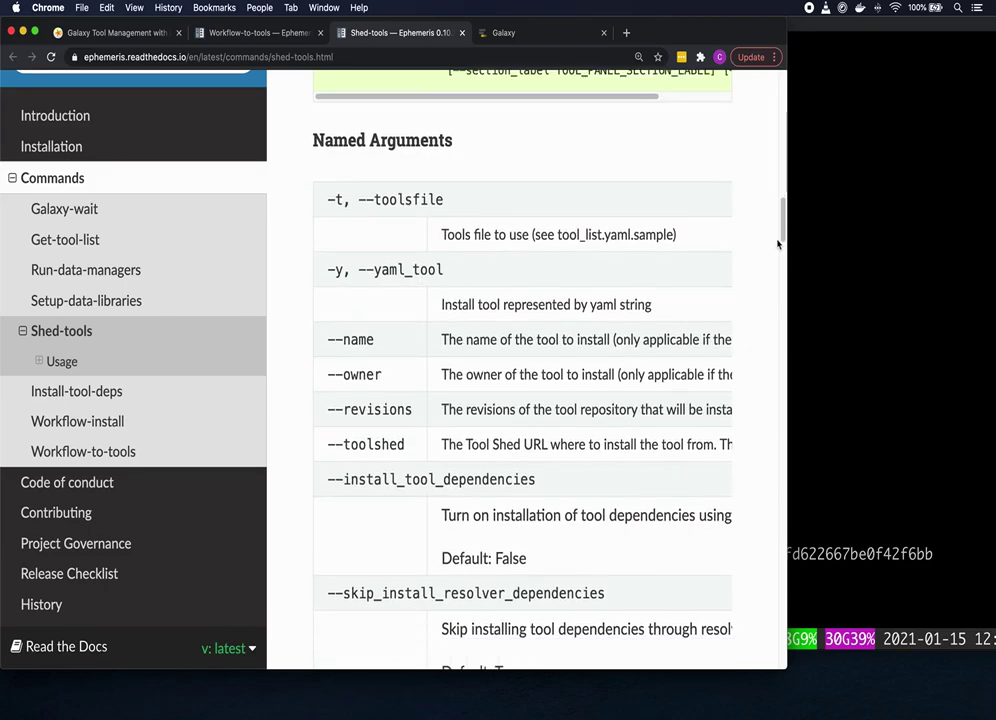
{"action": "scroll", "coordinate": [777, 243], "scroll_direction": "down", "scroll_amount": 1}
{"action": "scroll", "coordinate": [779, 245], "scroll_direction": "down", "scroll_amount": 3}
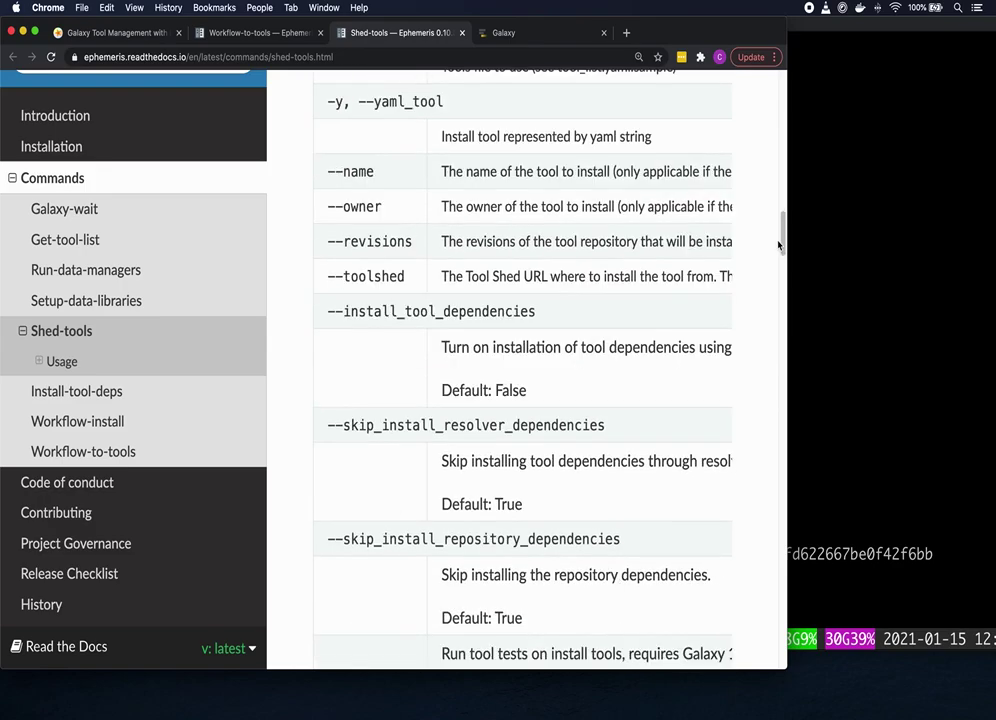
{"action": "scroll", "coordinate": [779, 245], "scroll_direction": "down", "scroll_amount": 2}
{"action": "scroll", "coordinate": [779, 245], "scroll_direction": "down", "scroll_amount": 1}
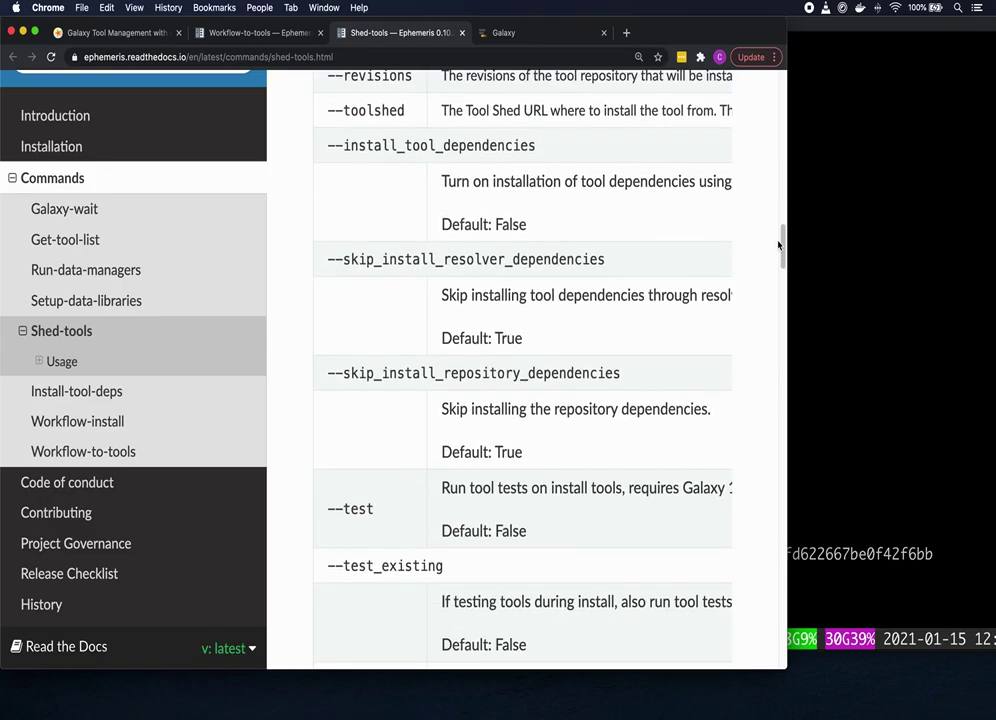
{"action": "scroll", "coordinate": [779, 245], "scroll_direction": "down", "scroll_amount": 3}
{"action": "scroll", "coordinate": [779, 245], "scroll_direction": "down", "scroll_amount": 5}
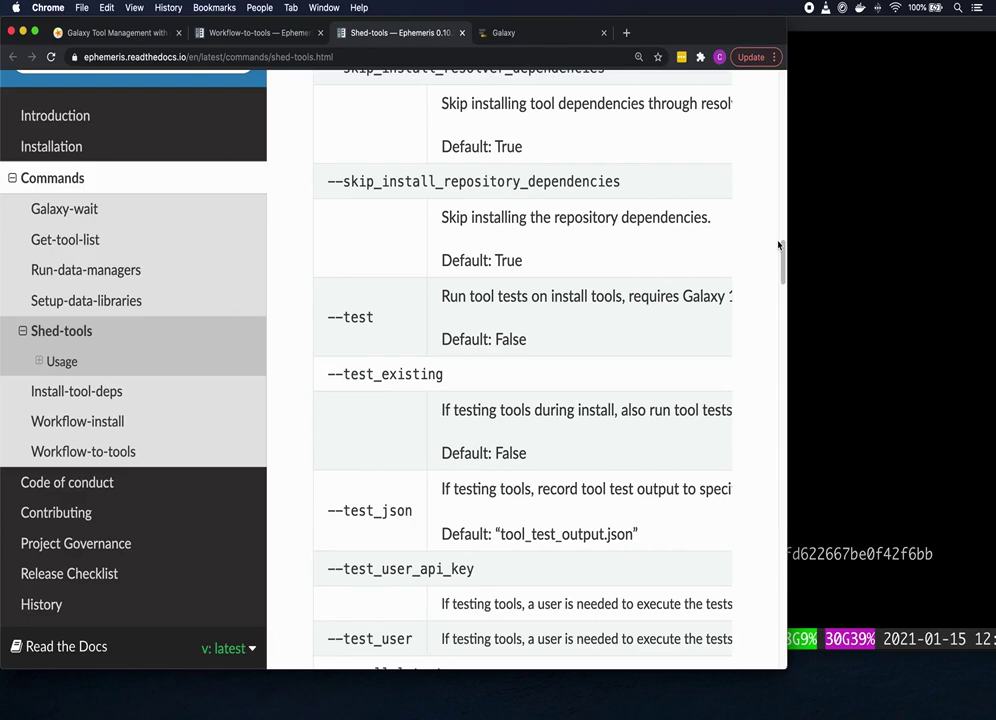
{"action": "scroll", "coordinate": [779, 245], "scroll_direction": "down", "scroll_amount": 1}
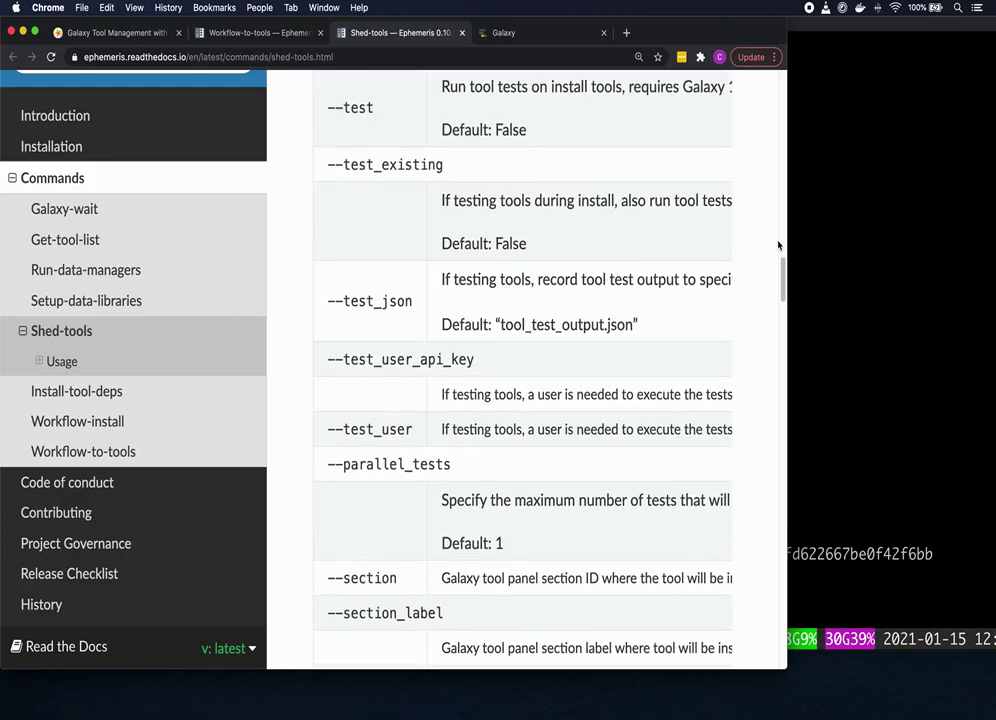
{"action": "scroll", "coordinate": [779, 245], "scroll_direction": "down", "scroll_amount": 1}
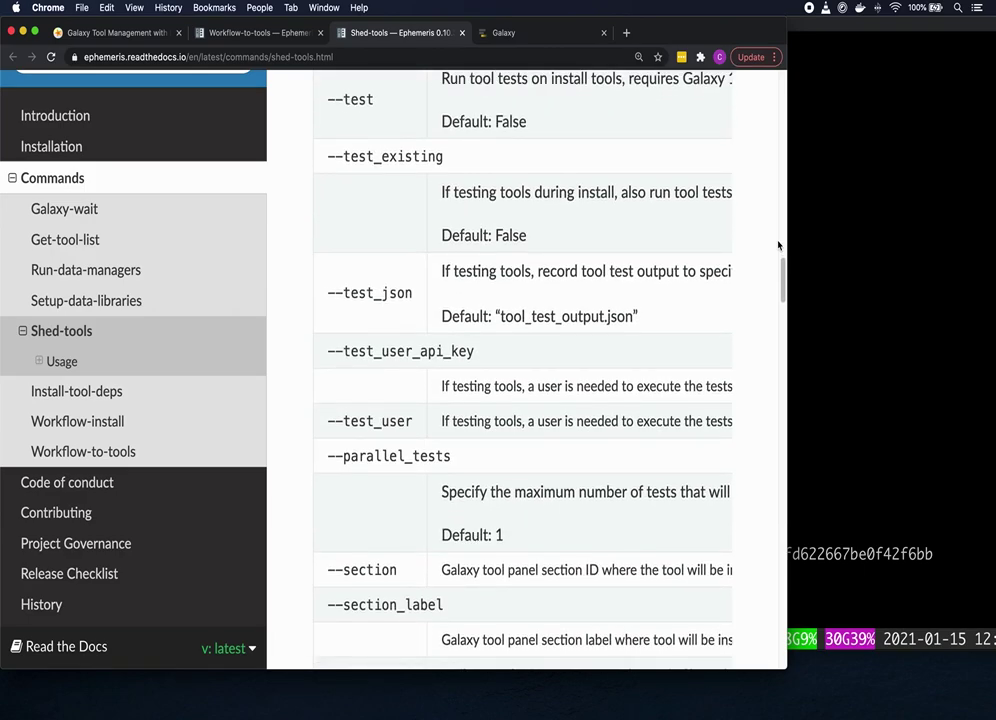
{"action": "scroll", "coordinate": [779, 245], "scroll_direction": "down", "scroll_amount": 1}
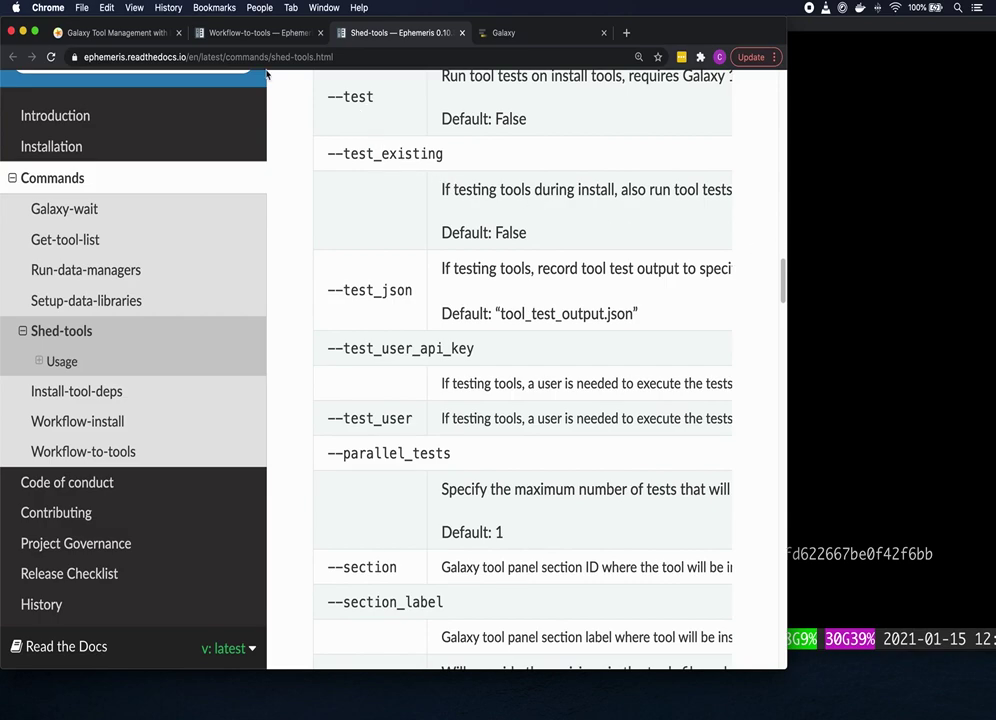
Step: Expand the pilon Solution in the tutorial and copy its shed-tools install command
{"action": "left_click", "coordinate": [139, 37]}
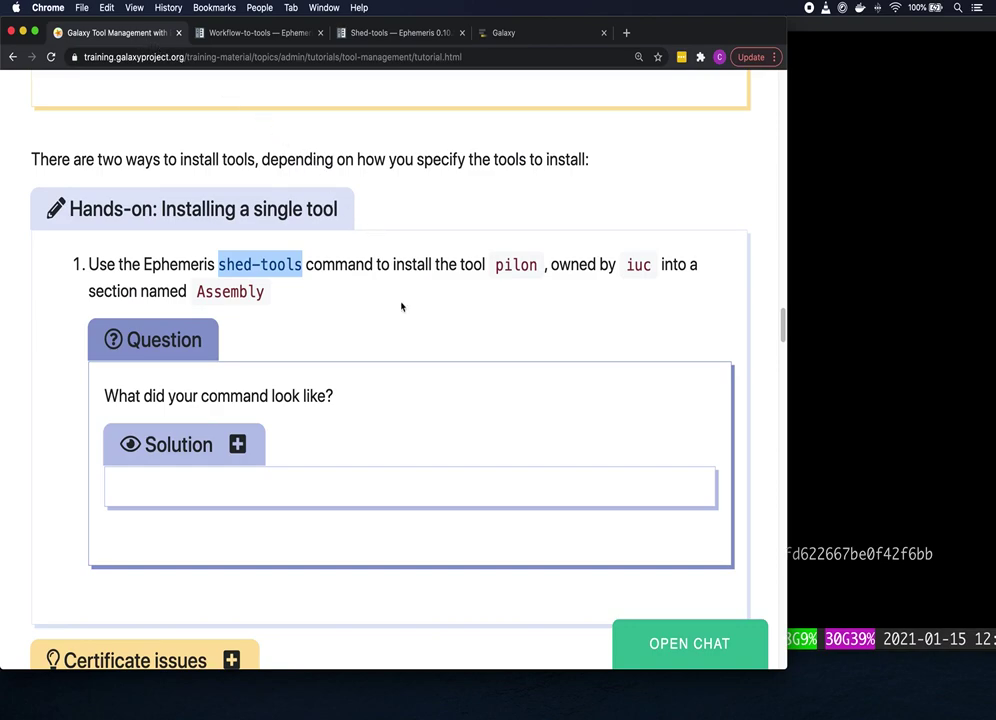
{"action": "left_click", "coordinate": [238, 446]}
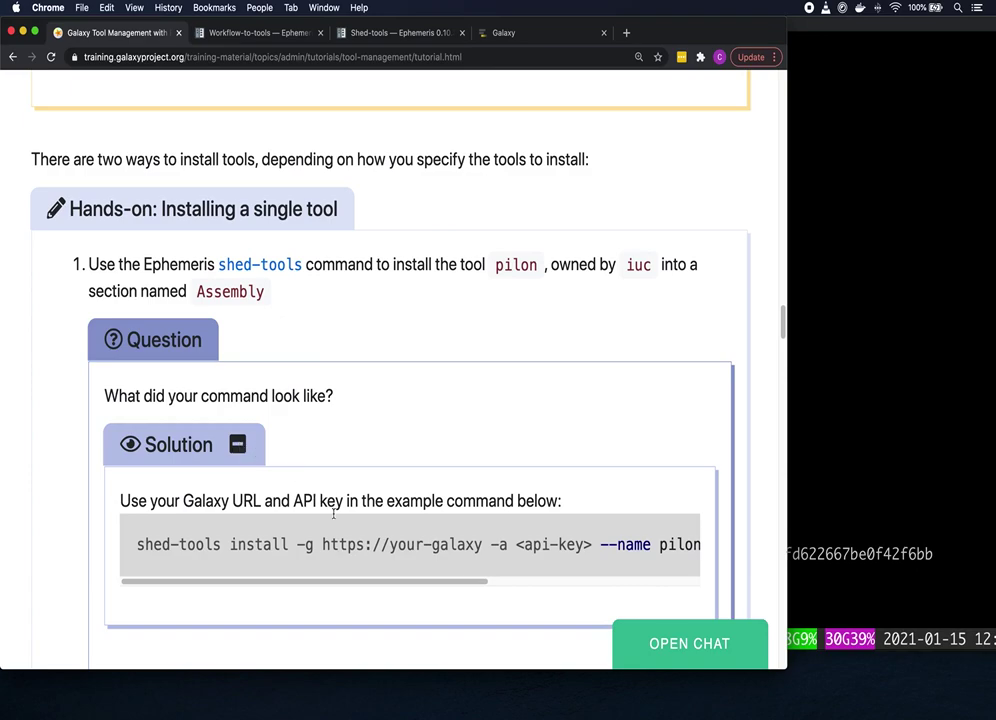
{"action": "mouse_move", "coordinate": [260, 560]}
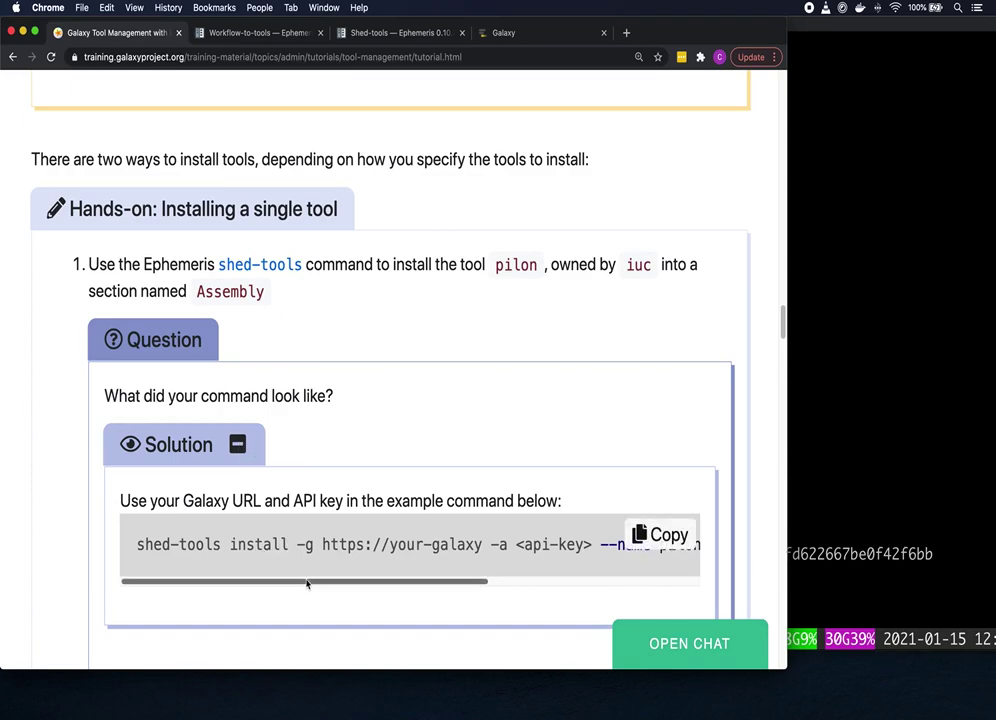
{"action": "left_click_drag", "start_coordinate": [306, 583], "coordinate": [399, 583]}
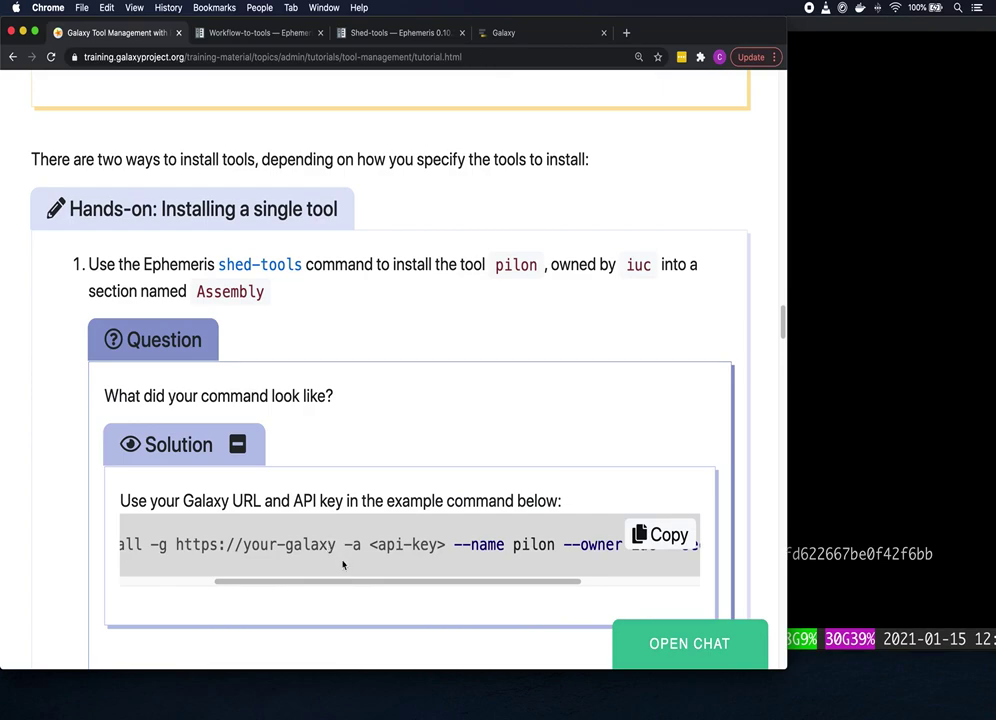
{"action": "left_click_drag", "start_coordinate": [351, 584], "coordinate": [447, 587]}
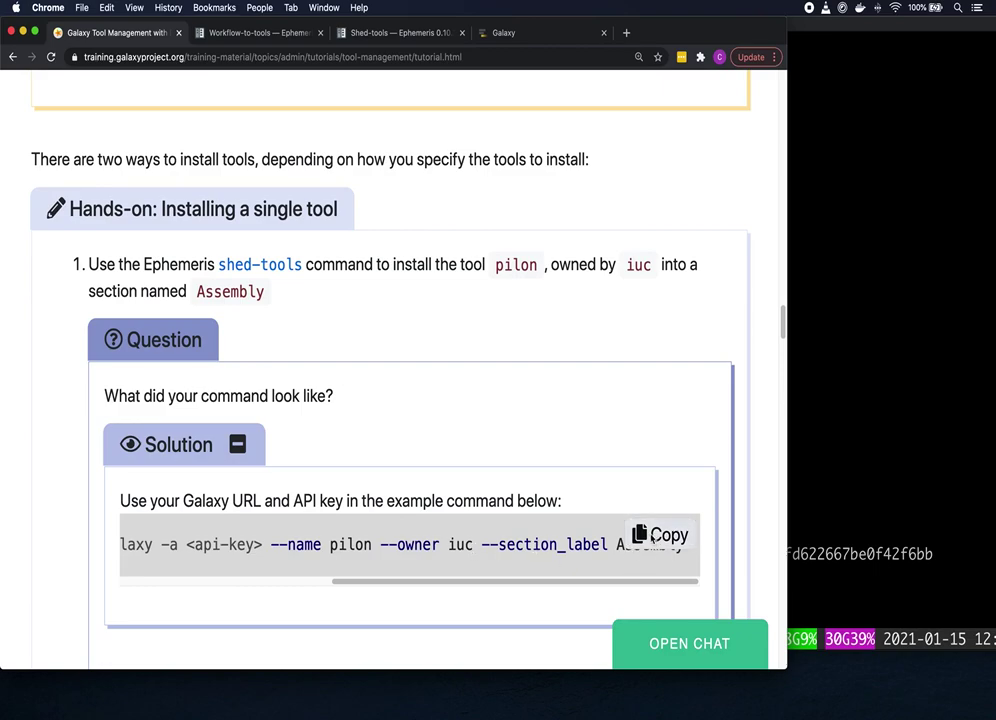
{"action": "left_click", "coordinate": [651, 537]}
Step: Paste the pilon install command and point its Galaxy URL at gat-2.oz.training.galaxyproject.eu
{"action": "left_click", "coordinate": [814, 447]}
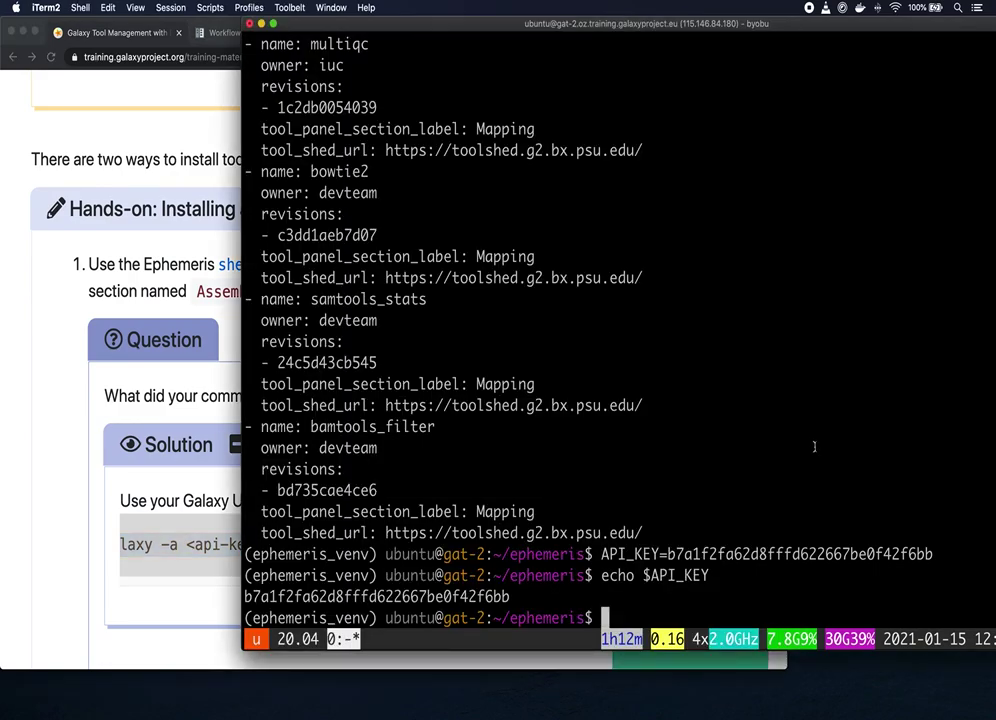
{"action": "type", "text": "shed-tools install -g https://your-galaxy -a <api-key> \\ --name pilon --owner iuc --section_label Assembly"}
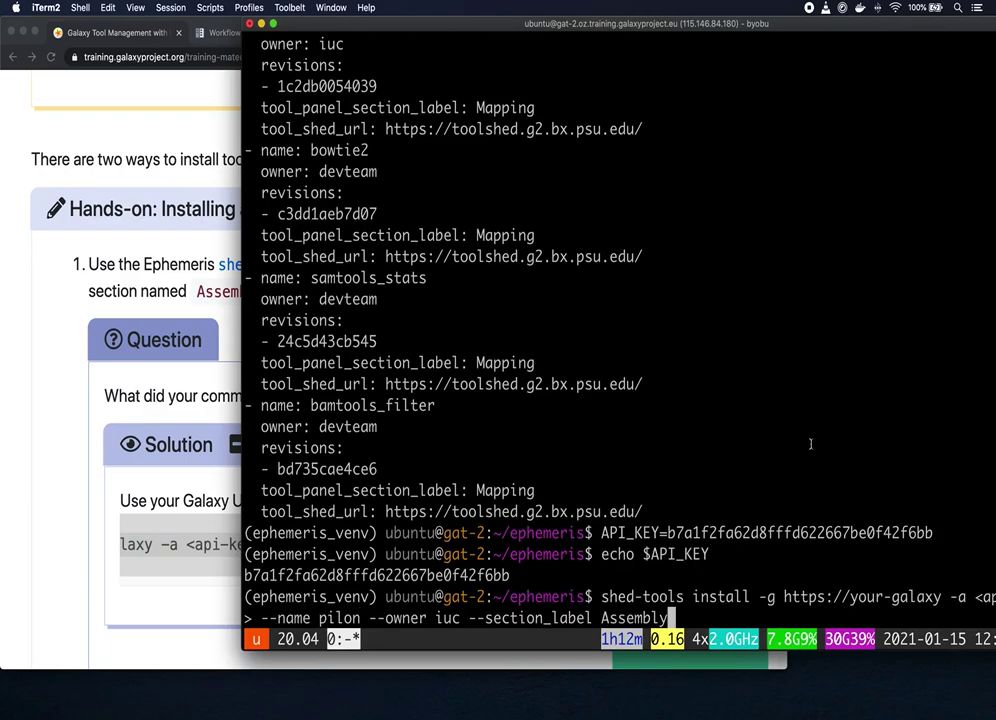
{"action": "key", "text": "Left"}
{"action": "key", "text": "Left"}
{"action": "key", "text": "Left"}
{"action": "key", "text": "Left"}
{"action": "key", "text": "Left"}
{"action": "key", "text": "Left"}
{"action": "key", "text": "Left"}
{"action": "key", "text": "Left"}
{"action": "key", "text": "Left"}
{"action": "key", "text": "Left"}
{"action": "key", "text": "Left"}
{"action": "key", "text": "Left"}
{"action": "key", "text": "Left"}
{"action": "key", "text": "Left"}
{"action": "key", "text": "Left"}
{"action": "key", "text": "Left"}
{"action": "key", "text": "Left"}
{"action": "key", "text": "Left"}
{"action": "key", "text": "Left"}
{"action": "key", "text": "Left"}
{"action": "key", "text": "Left"}
{"action": "key", "text": "Left"}
{"action": "key", "text": "Left"}
{"action": "key", "text": "Left"}
{"action": "key", "text": "Left"}
{"action": "key", "text": "Left"}
{"action": "key", "text": "Left"}
{"action": "key", "text": "Left"}
{"action": "key", "text": "Left"}
{"action": "key", "text": "Left"}
{"action": "key", "text": "Left"}
{"action": "key", "text": "Left"}
{"action": "key", "text": "Left"}
{"action": "key", "text": "Left"}
{"action": "key", "text": "Left"}
{"action": "key", "text": "Left"}
{"action": "key", "text": "Left"}
{"action": "key", "text": "Left"}
{"action": "key", "text": "Left"}
{"action": "key", "text": "Left"}
{"action": "key", "text": "Left"}
{"action": "key", "text": "Left"}
{"action": "key", "text": "Left"}
{"action": "key", "text": "Left"}
{"action": "key", "text": "Left"}
{"action": "key", "text": "Left"}
{"action": "key", "text": "Left"}
{"action": "key", "text": "Left"}
{"action": "key", "text": "Left"}
{"action": "key", "text": "Left"}
{"action": "key", "text": "Left"}
{"action": "key", "text": "Left"}
{"action": "key", "text": "BackSpace"}
{"action": "key", "text": "BackSpace"}
{"action": "key", "text": "BackSpace"}
{"action": "key", "text": "BackSpace"}
{"action": "key", "text": "BackSpace"}
{"action": "key", "text": "BackSpace"}
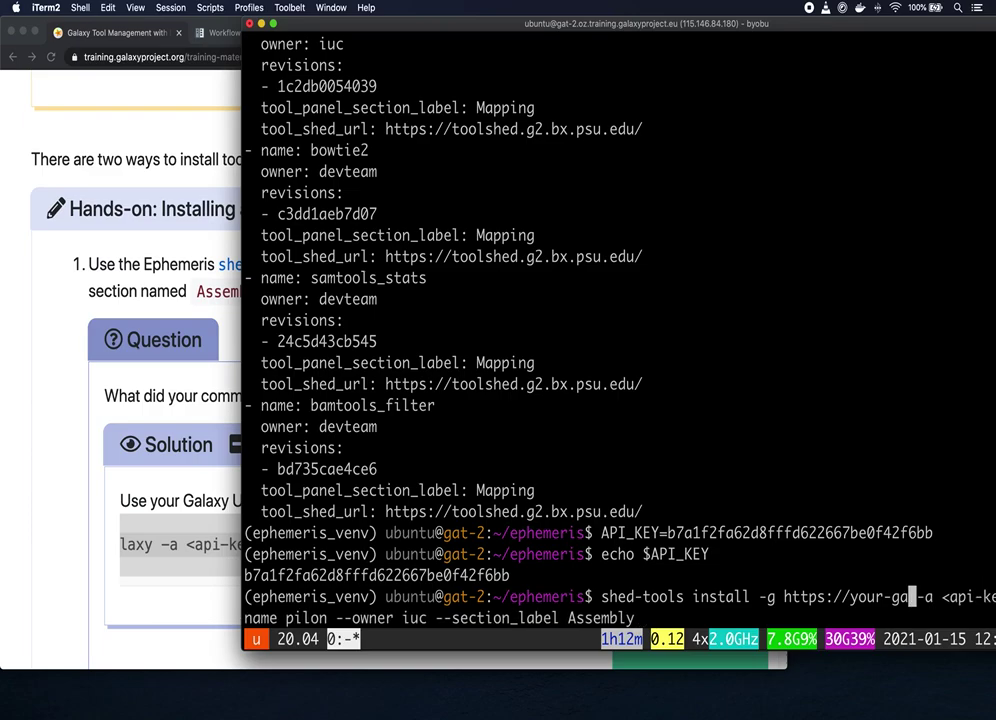
{"action": "key", "text": "BackSpace"}
{"action": "key", "text": "BackSpace"}
{"action": "key", "text": "BackSpace"}
{"action": "key", "text": "BackSpace"}
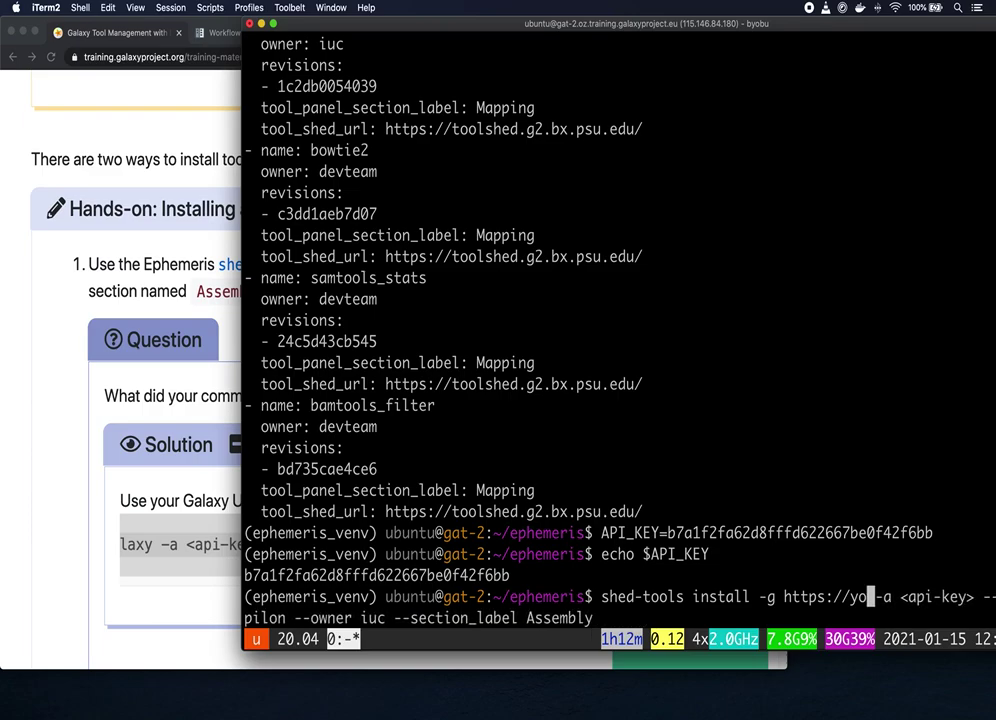
{"action": "key", "text": "BackSpace"}
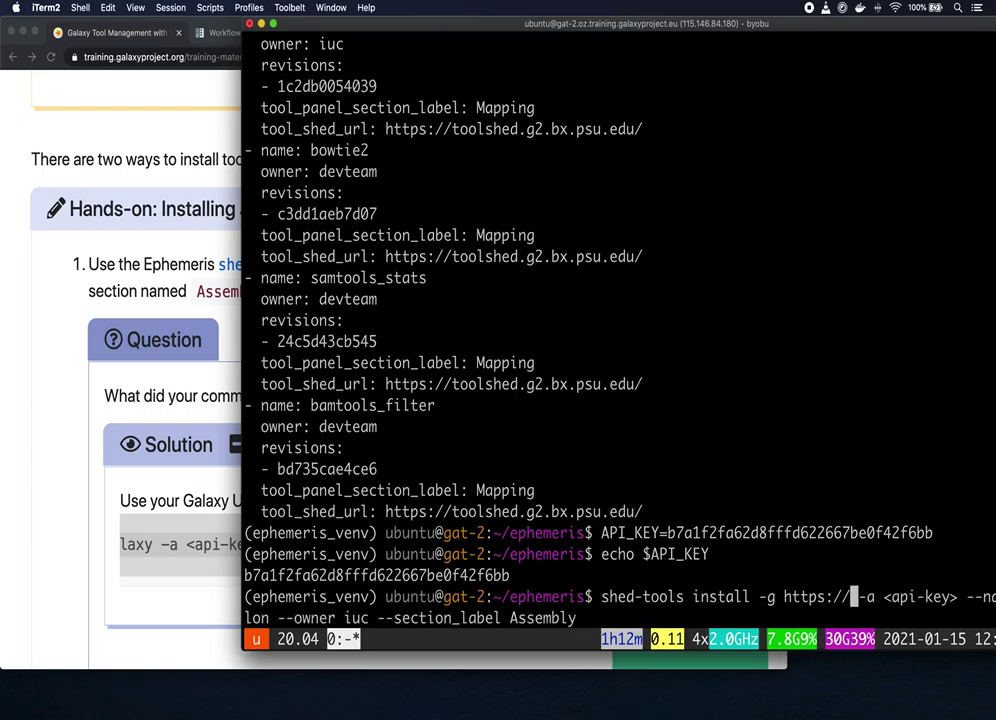
{"action": "type", "text": "g"}
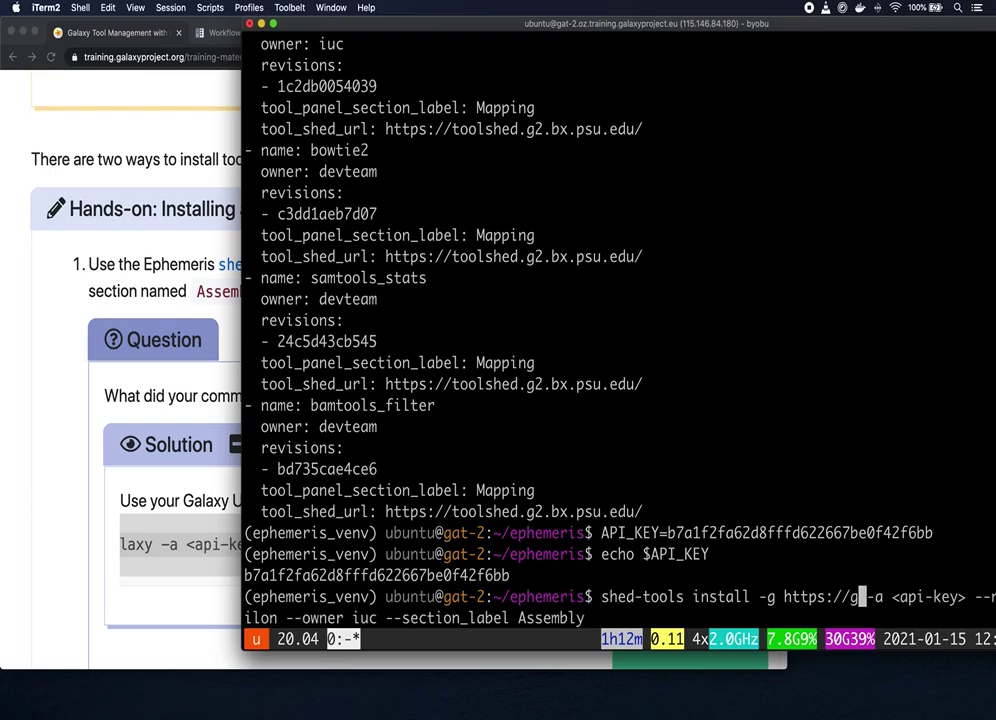
{"action": "type", "text": "at-"}
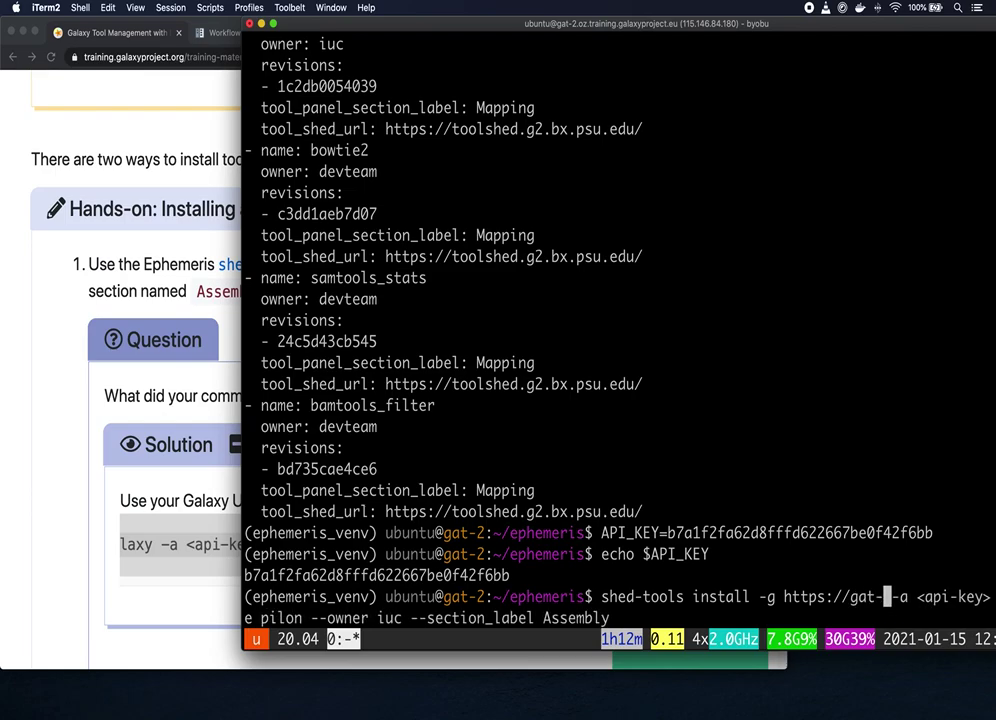
{"action": "type", "text": "2.o"}
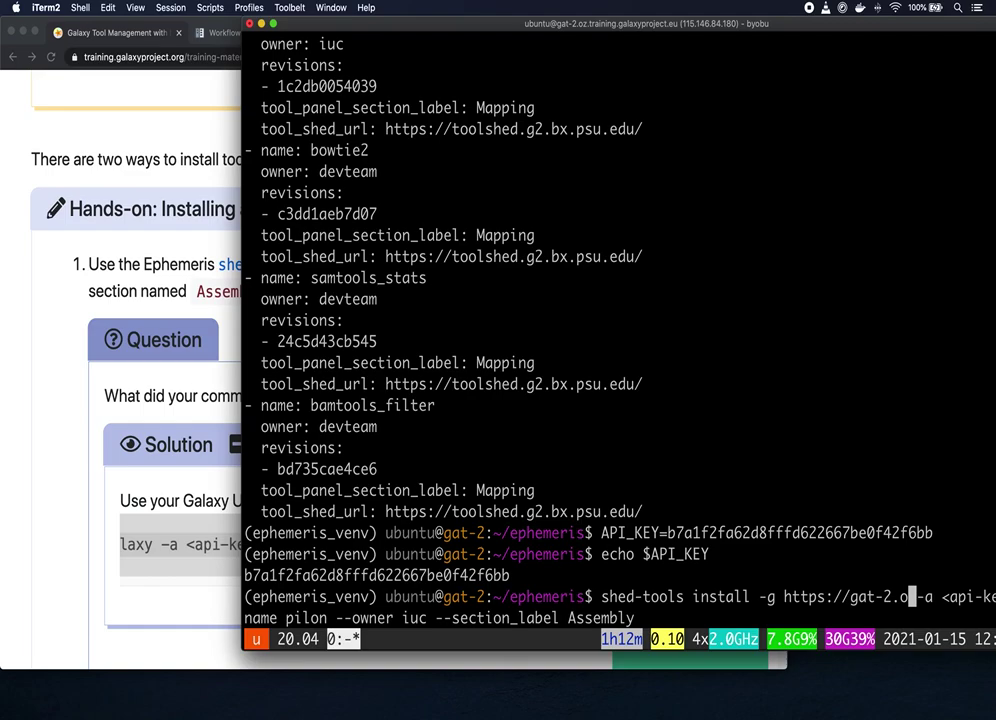
{"action": "type", "text": "z."}
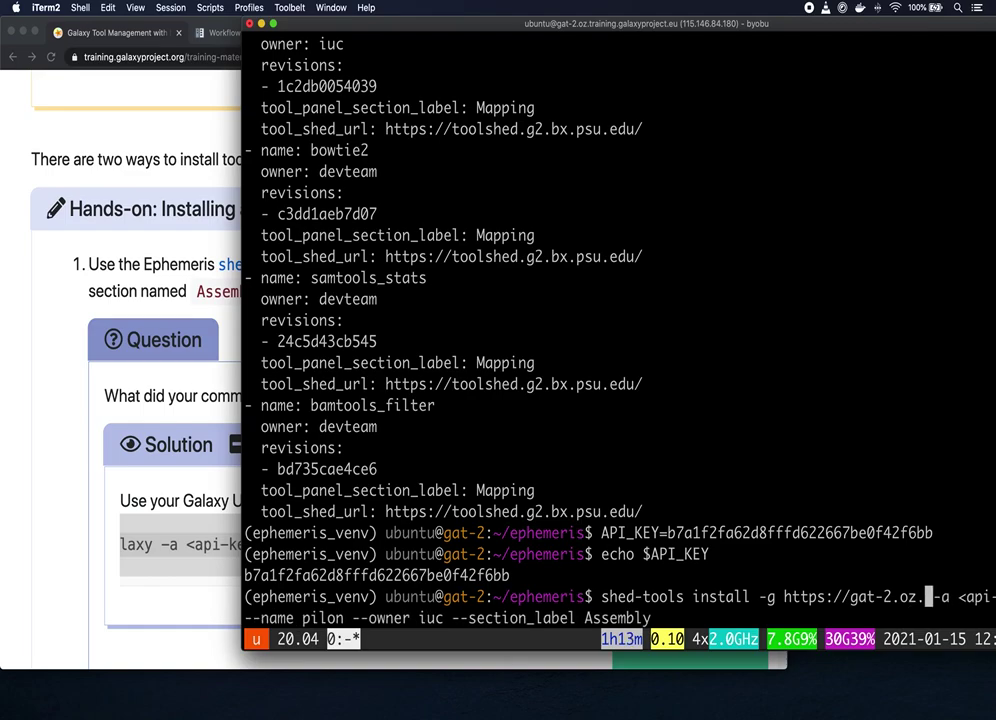
{"action": "type", "text": "training."}
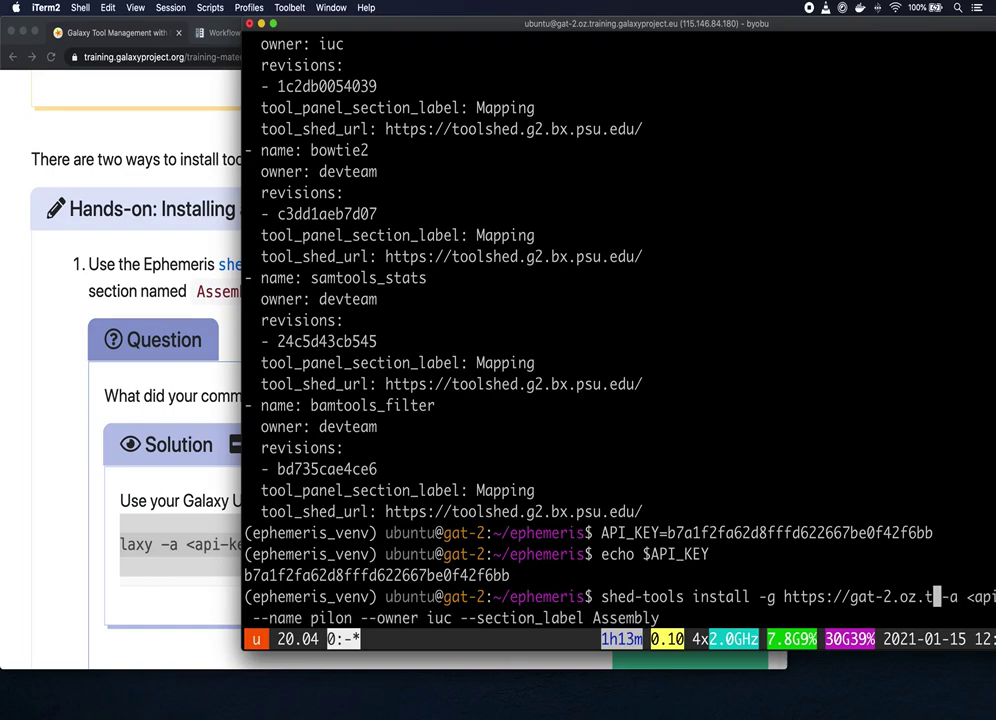
{"action": "type", "text": "galaxyproj"}
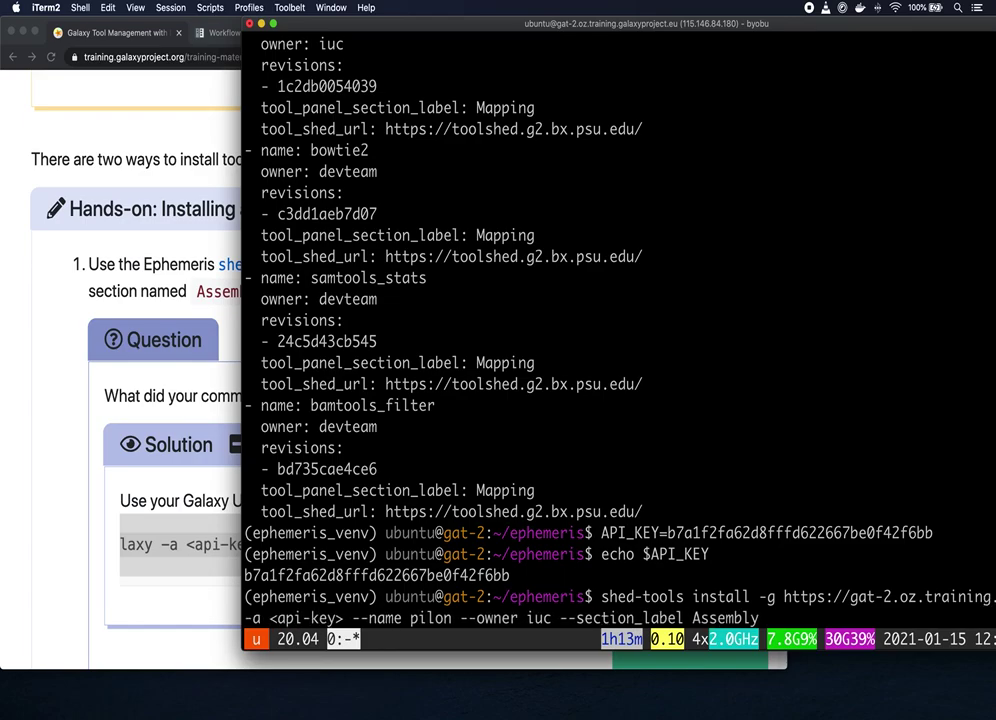
{"action": "type", "text": "ect.eu"}
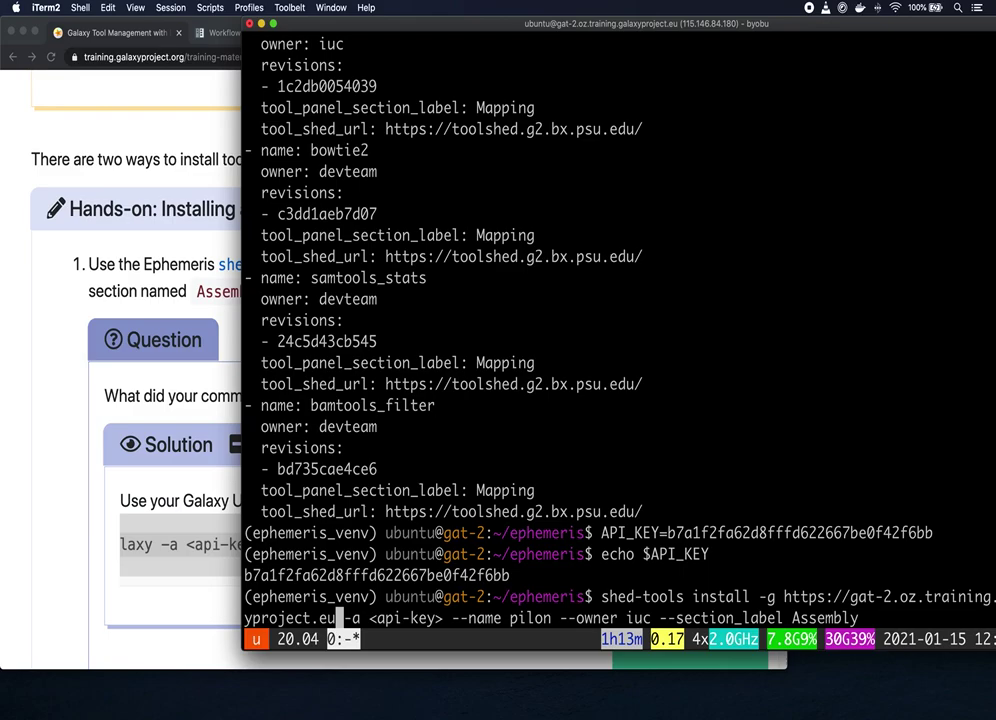
Step: Replace the <api-key> placeholder with $API_KEY and run the pilon install
{"action": "key", "text": "Right"}
{"action": "key", "text": "Right"}
{"action": "key", "text": "Right"}
{"action": "key", "text": "Right"}
{"action": "key", "text": "Right"}
{"action": "key", "text": "Right"}
{"action": "key", "text": "Right"}
{"action": "key", "text": "Right"}
{"action": "key", "text": "Right"}
{"action": "key", "text": "Right"}
{"action": "key", "text": "Right"}
{"action": "key", "text": "Right"}
{"action": "key", "text": "Right"}
{"action": "key", "text": "BackSpace"}
{"action": "key", "text": "BackSpace"}
{"action": "key", "text": "BackSpace"}
{"action": "key", "text": "BackSpace"}
{"action": "key", "text": "BackSpace"}
{"action": "key", "text": "BackSpace"}
{"action": "key", "text": "BackSpace"}
{"action": "key", "text": "BackSpace"}
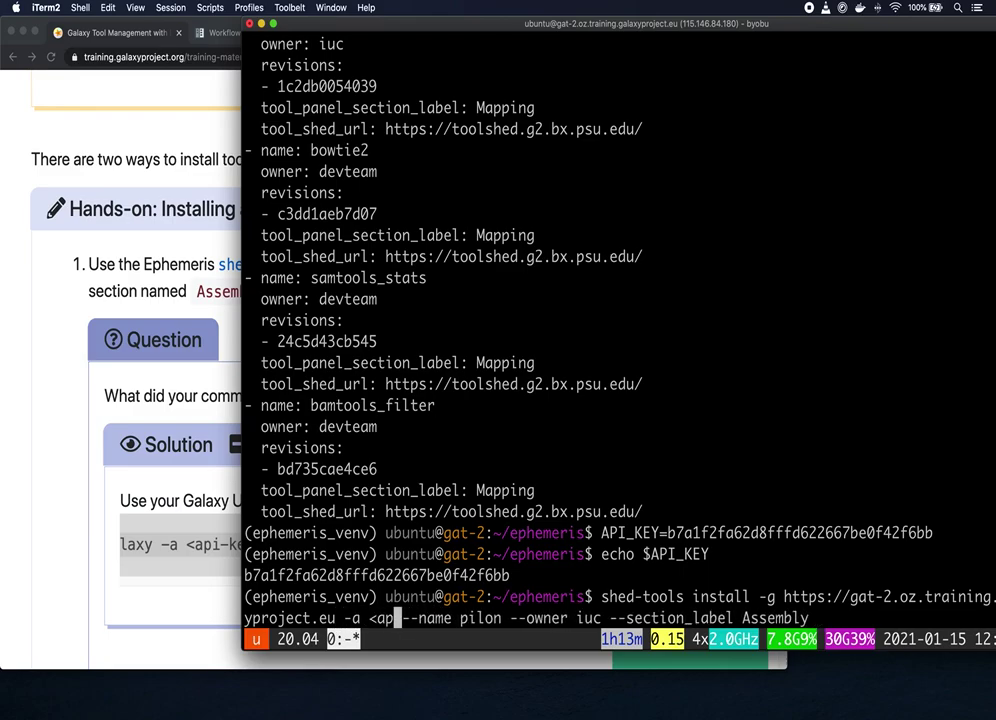
{"action": "key", "text": "BackSpace"}
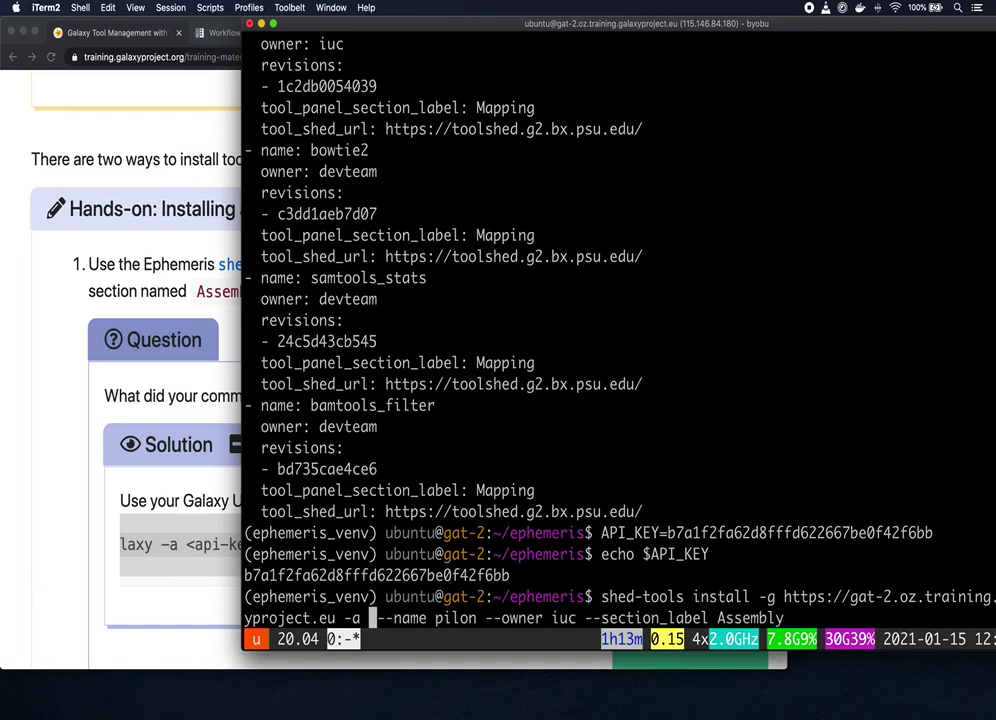
{"action": "type", "text": "$"}
{"action": "type", "text": "API_KE"}
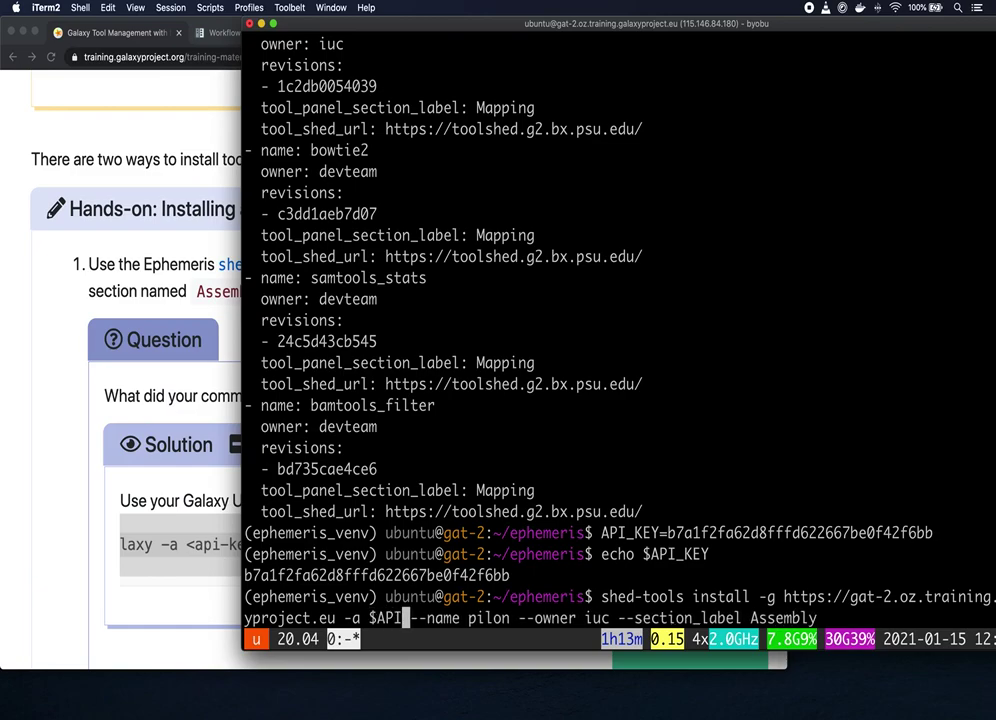
{"action": "type", "text": "Y"}
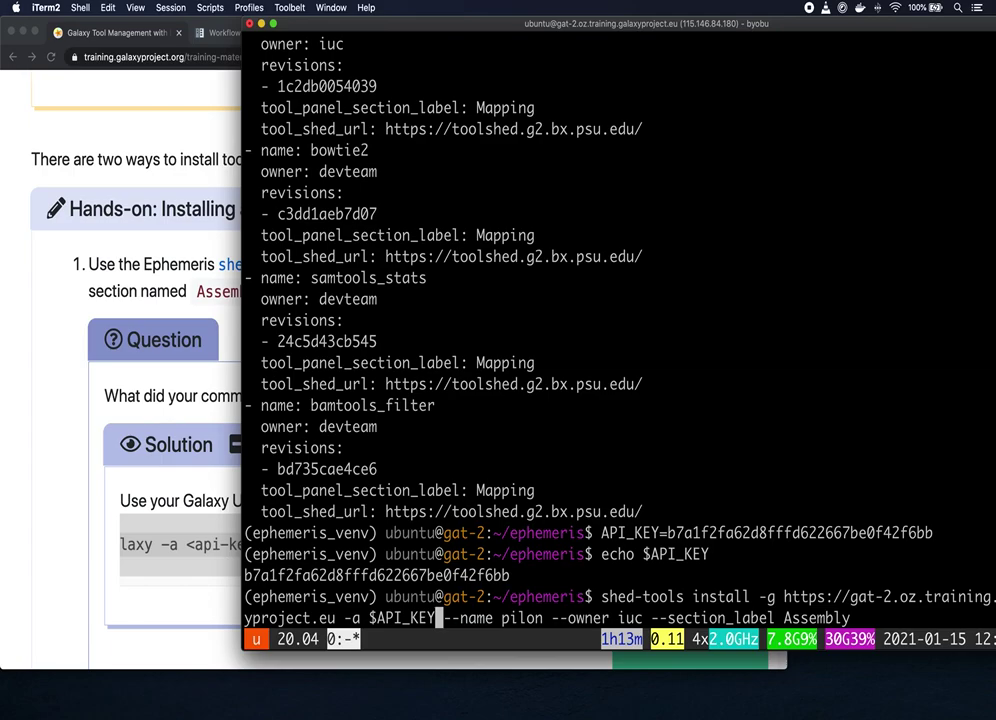
{"action": "key", "text": "Return"}
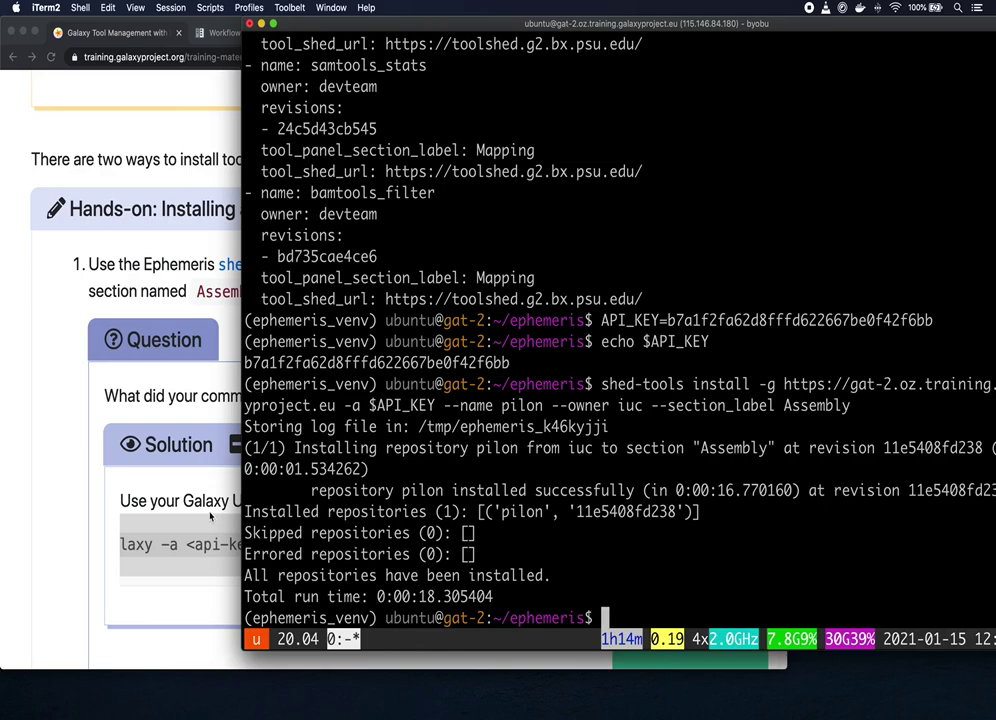
Step: Scroll the tutorial to 'Hands-on: Installing tools from a tool list' for workflow_tools.yml
{"action": "left_click", "coordinate": [58, 457]}
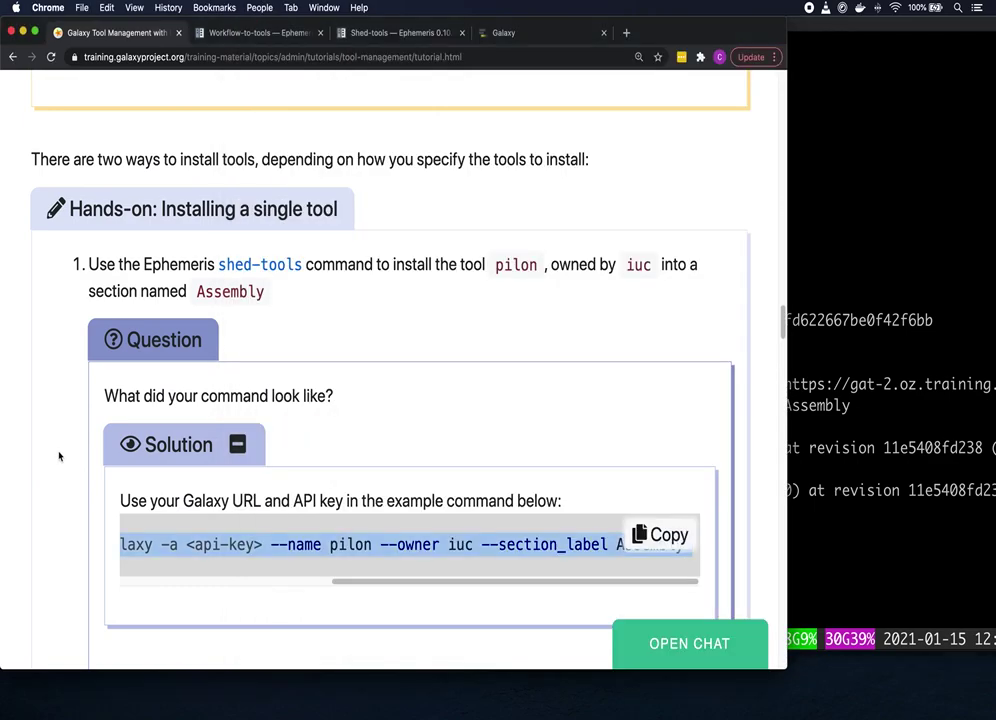
{"action": "scroll", "coordinate": [488, 371], "scroll_direction": "down", "scroll_amount": 1}
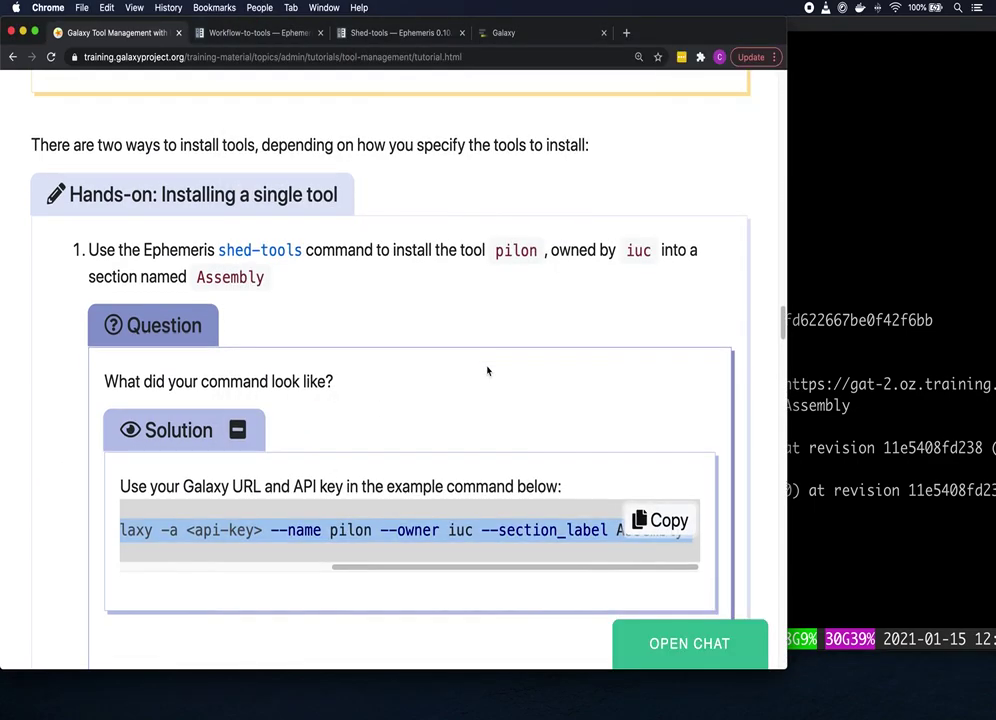
{"action": "scroll", "coordinate": [488, 371], "scroll_direction": "down", "scroll_amount": 5}
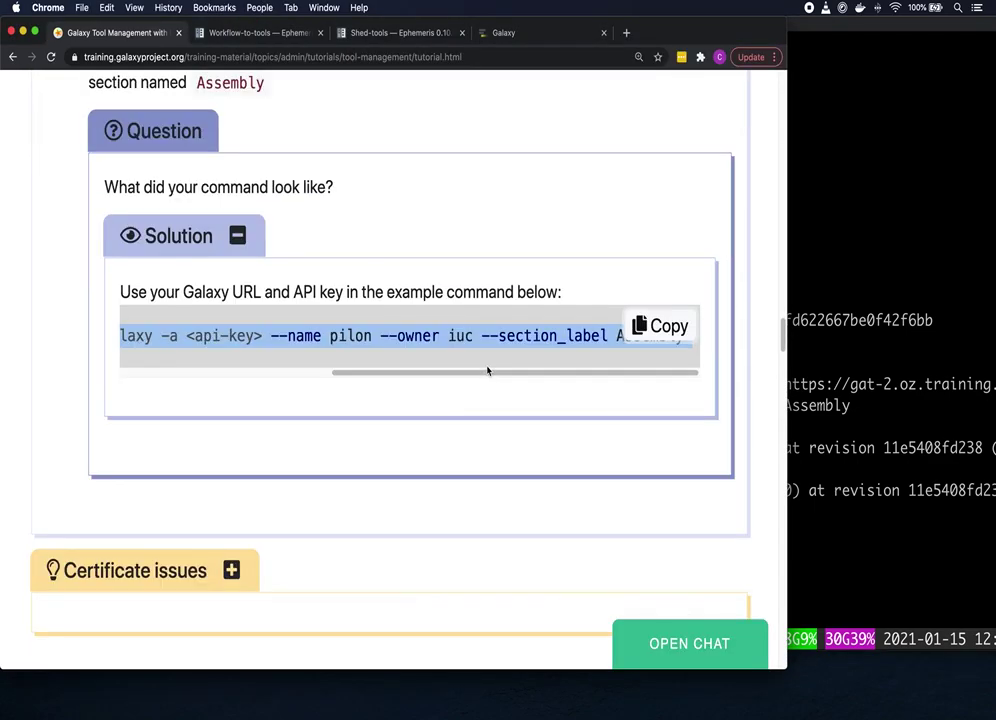
{"action": "scroll", "coordinate": [488, 371], "scroll_direction": "down", "scroll_amount": 3}
{"action": "scroll", "coordinate": [489, 373], "scroll_direction": "down", "scroll_amount": 5}
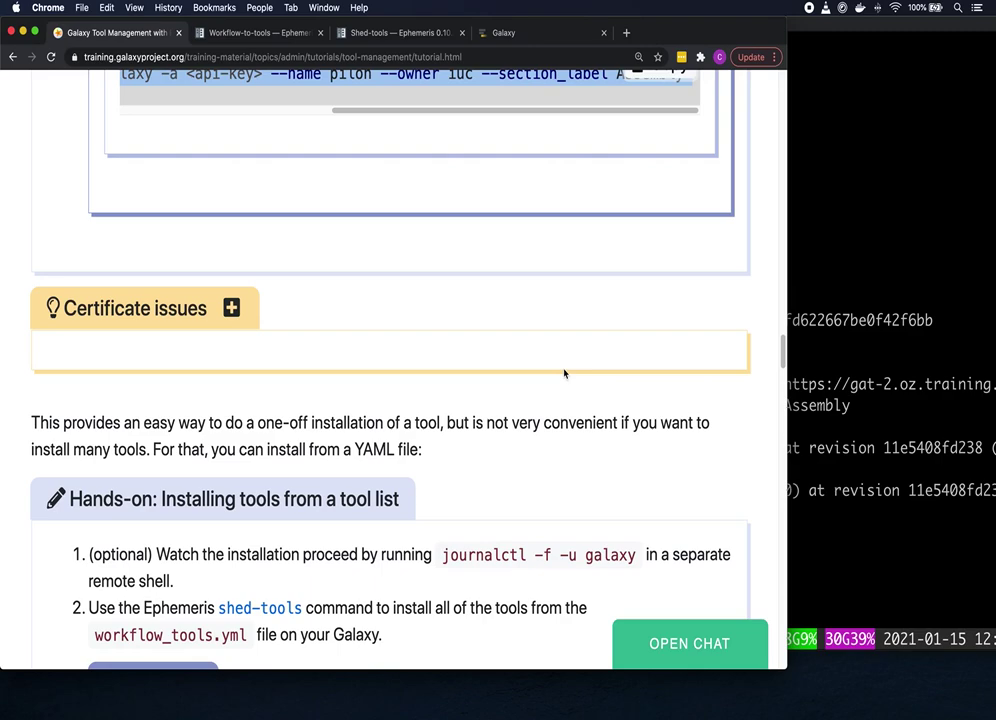
Step: Expand 'Tip: Opening a split screen in byobu', then go back to iTerm2
{"action": "scroll", "coordinate": [564, 373], "scroll_direction": "down", "scroll_amount": 3}
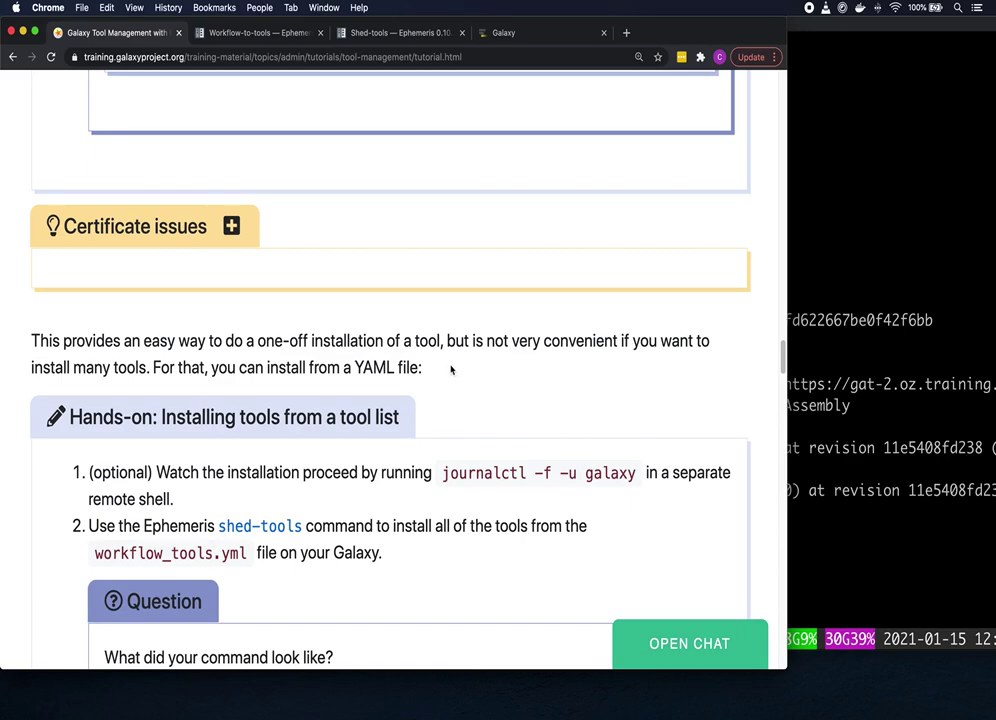
{"action": "scroll", "coordinate": [533, 358], "scroll_direction": "down", "scroll_amount": 1}
{"action": "scroll", "coordinate": [533, 360], "scroll_direction": "down", "scroll_amount": 5}
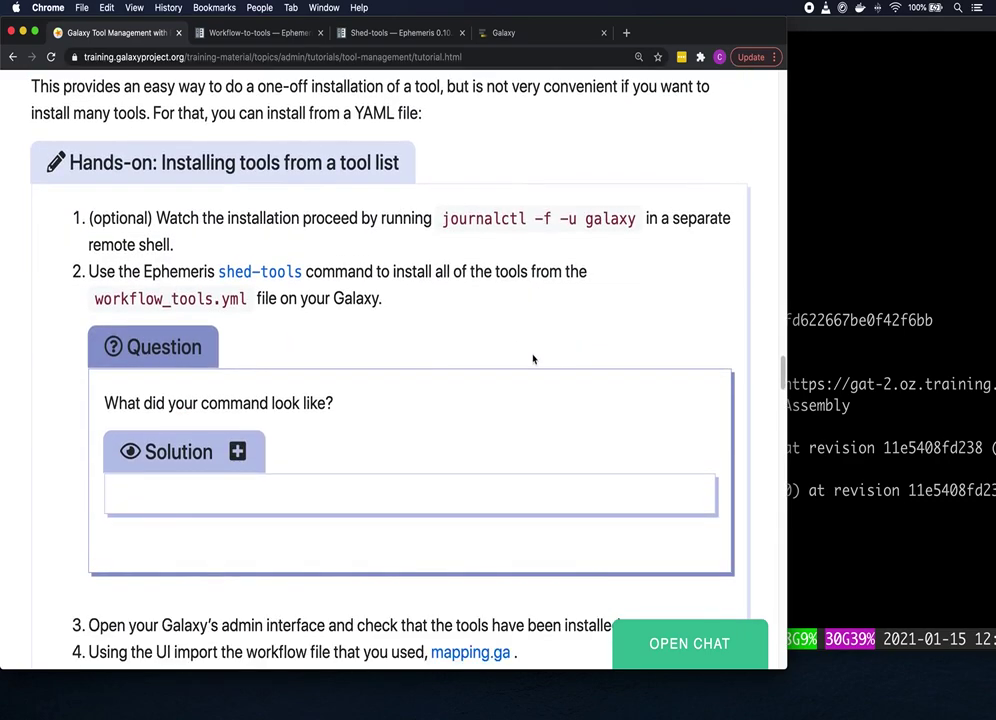
{"action": "scroll", "coordinate": [538, 345], "scroll_direction": "down", "scroll_amount": 1}
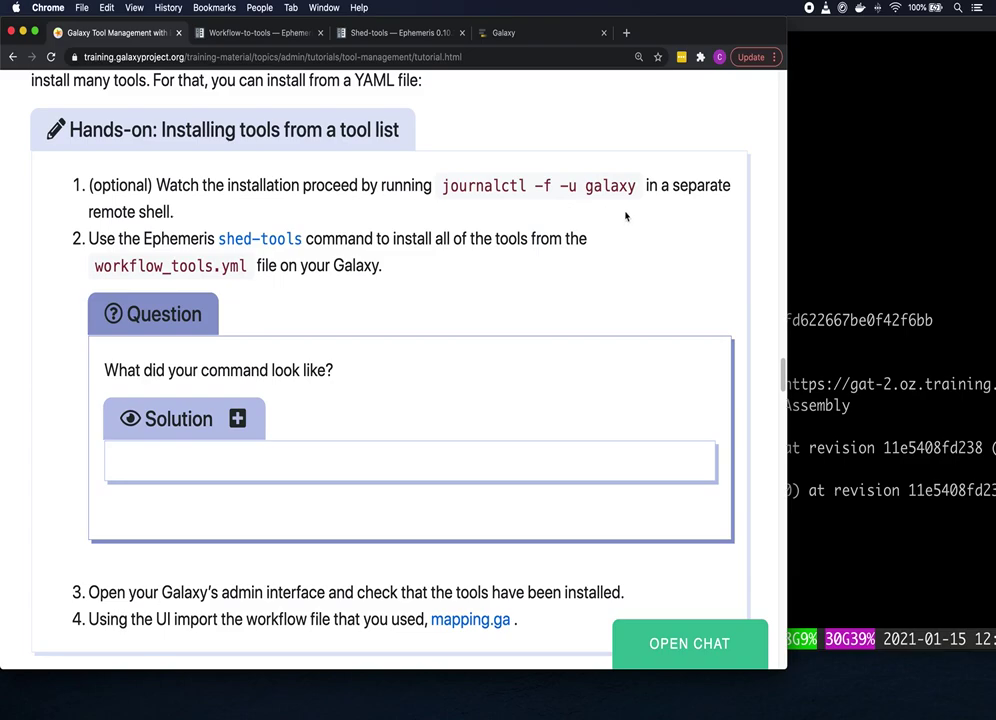
{"action": "scroll", "coordinate": [640, 235], "scroll_direction": "down", "scroll_amount": 4}
{"action": "scroll", "coordinate": [644, 243], "scroll_direction": "down", "scroll_amount": 4}
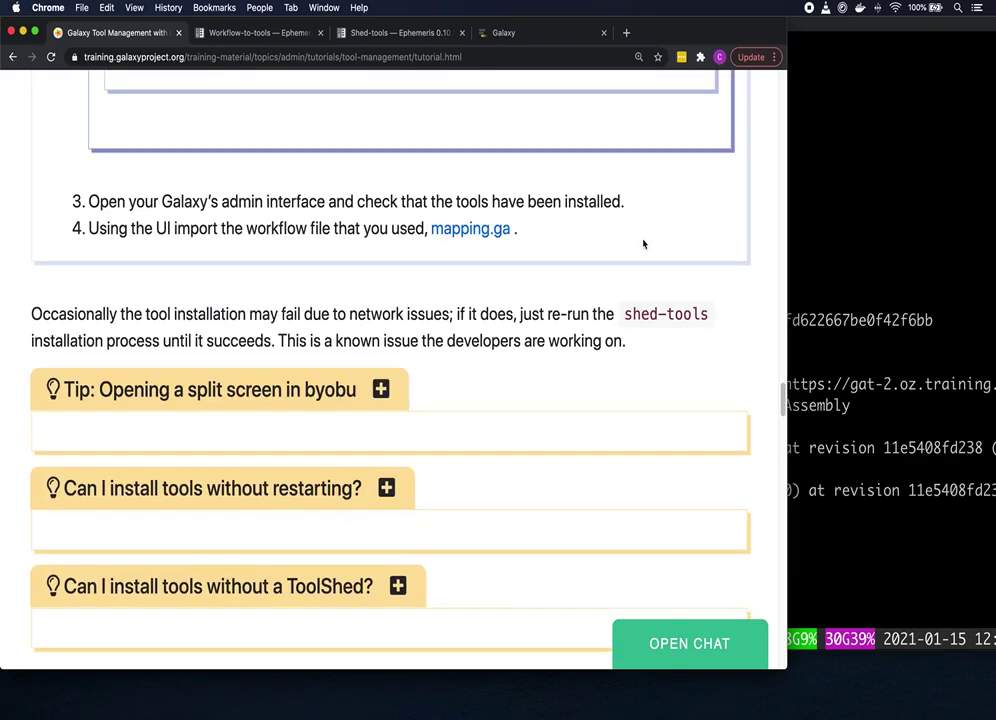
{"action": "left_click", "coordinate": [381, 389]}
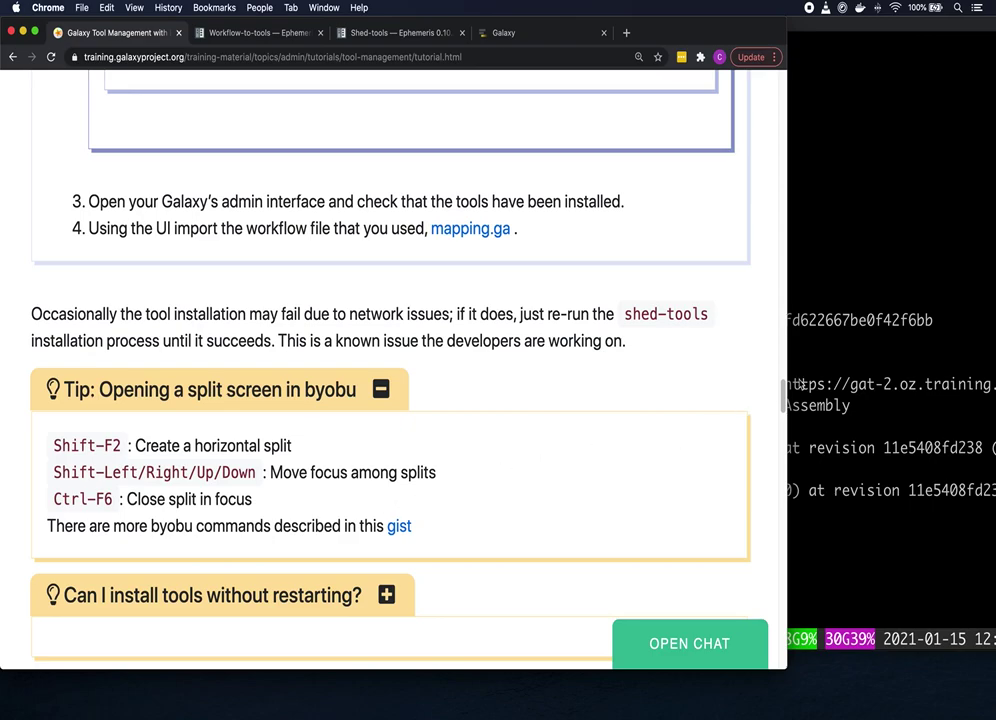
{"action": "left_click", "coordinate": [855, 358]}
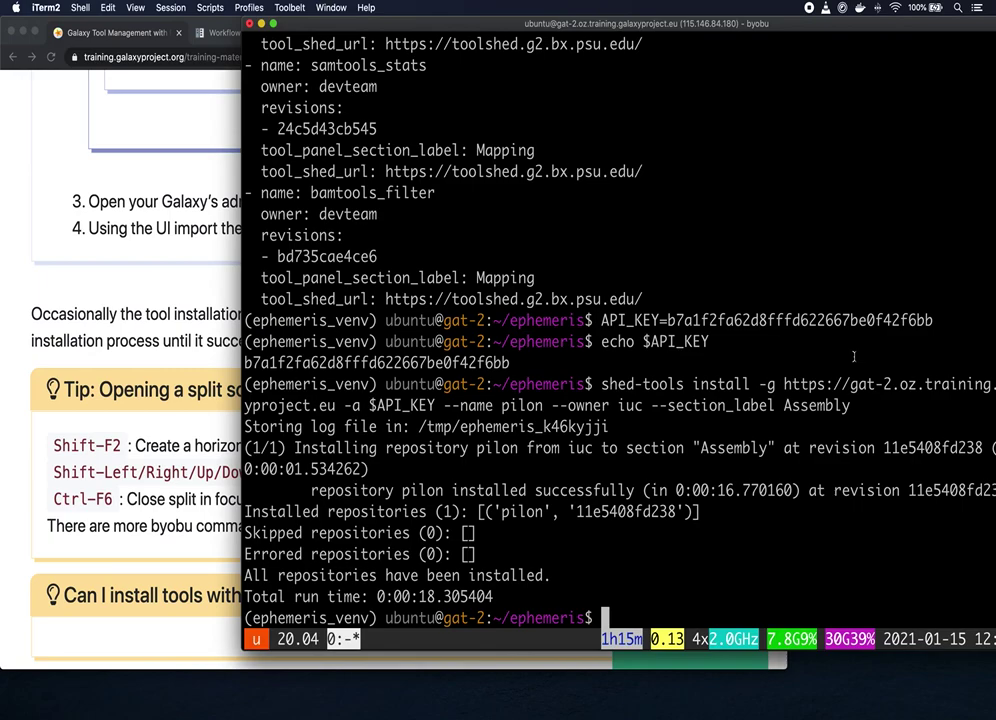
Step: Split byobu with Shift-F2, run journalctl -f -u galaxy below, and refocus the top pane
{"action": "type", "text": "@"}
{"action": "key", "text": "BackSpace"}
{"action": "key", "text": "shift+F2"}
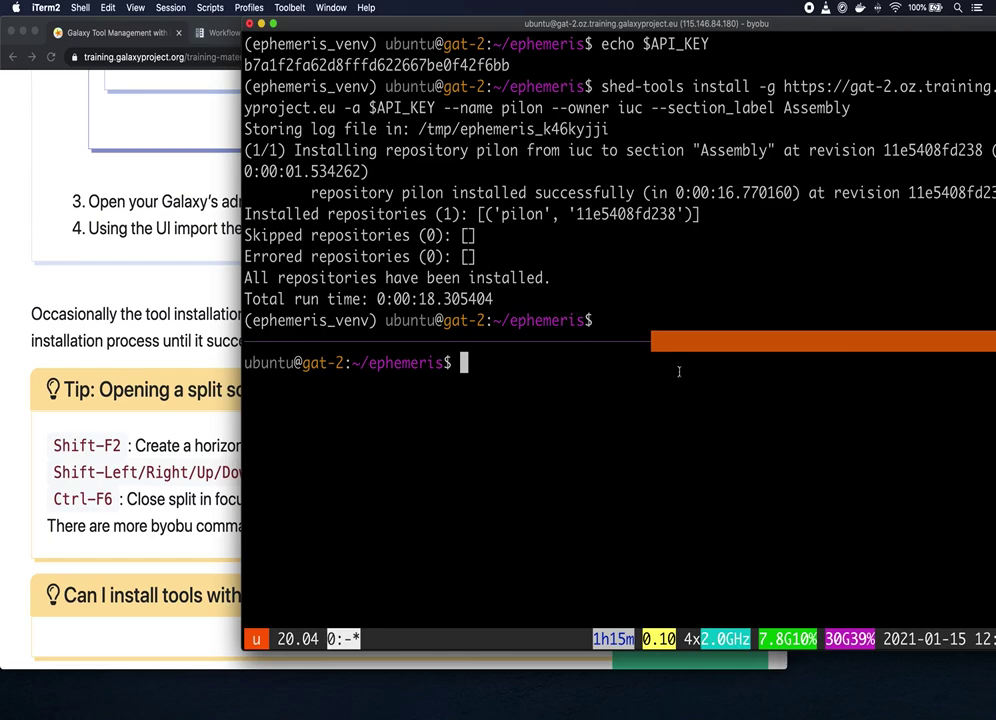
{"action": "type", "text": "journal"}
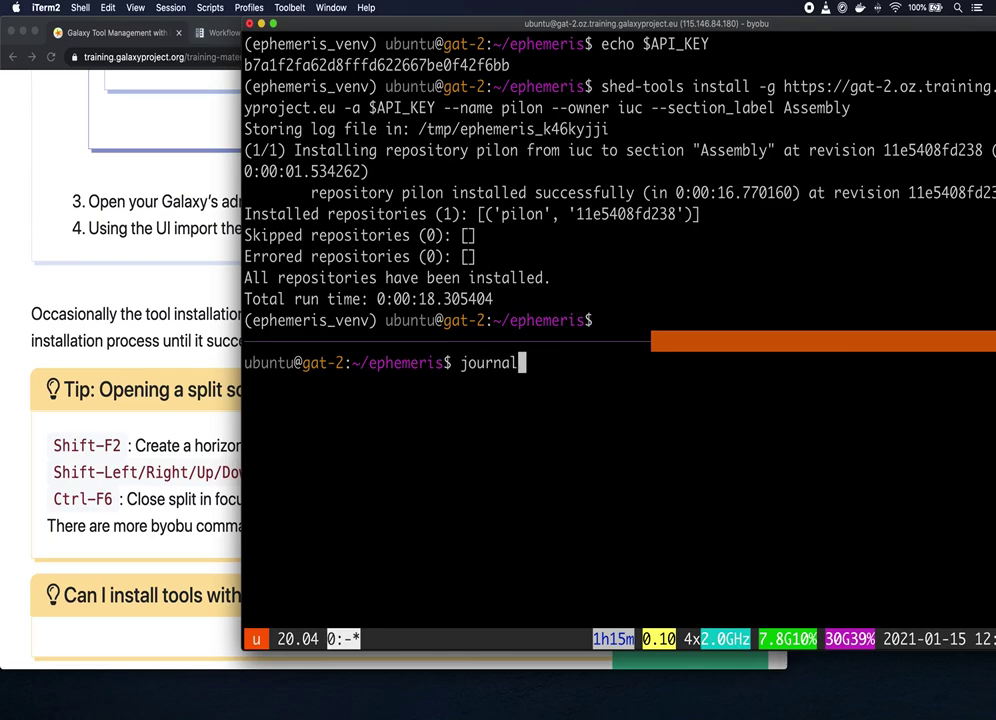
{"action": "type", "text": "ctl -f -u galaxy"}
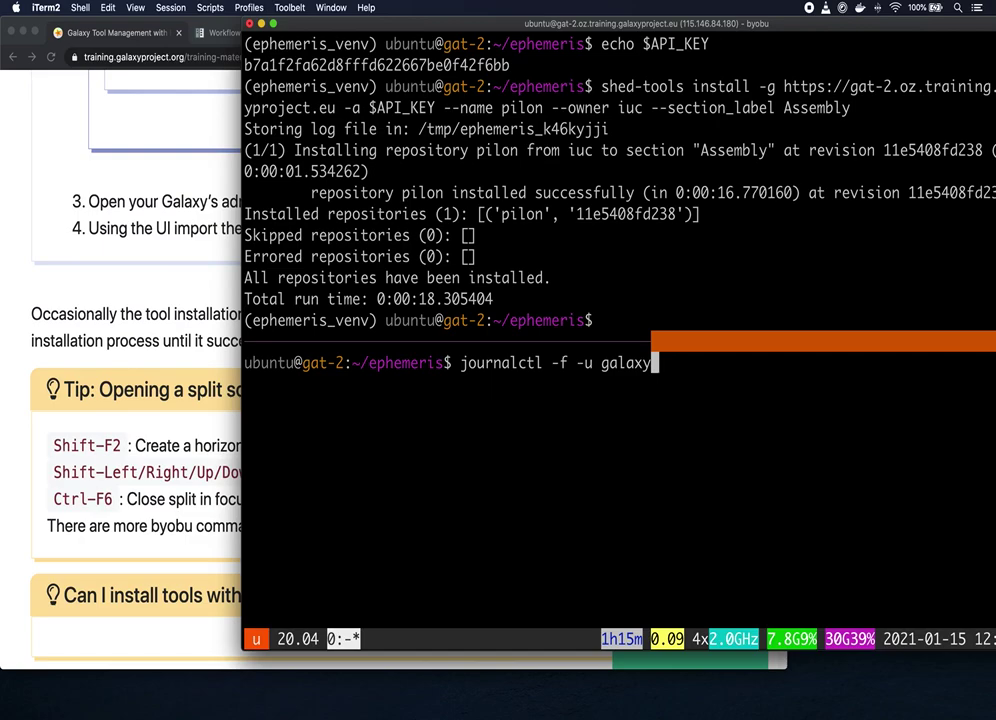
{"action": "key", "text": "Return"}
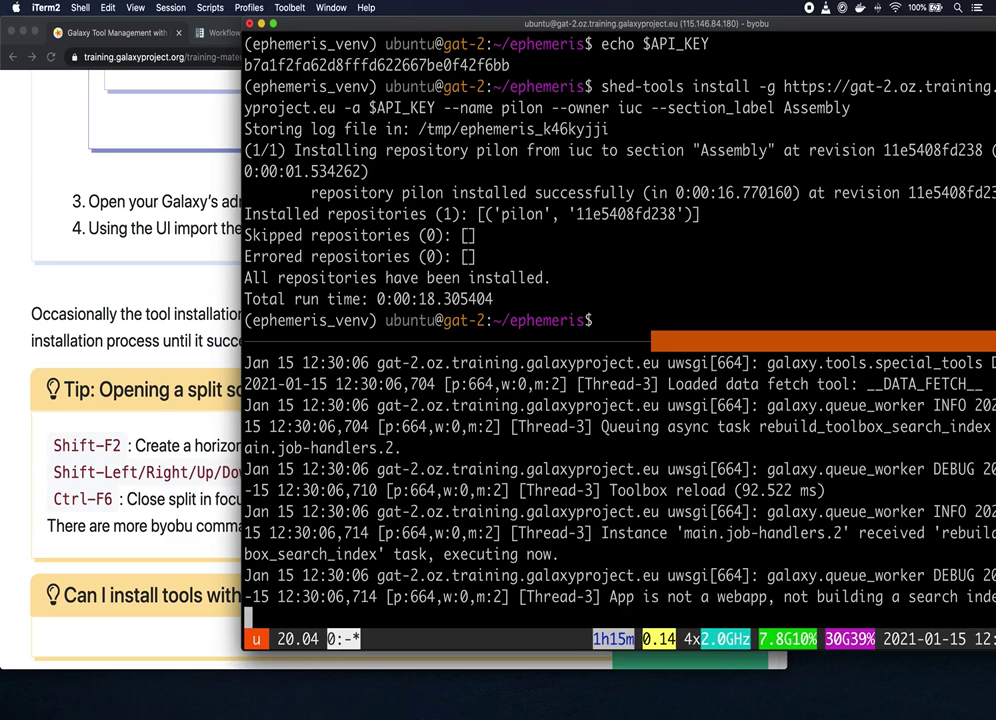
{"action": "key", "text": "shift+Up"}
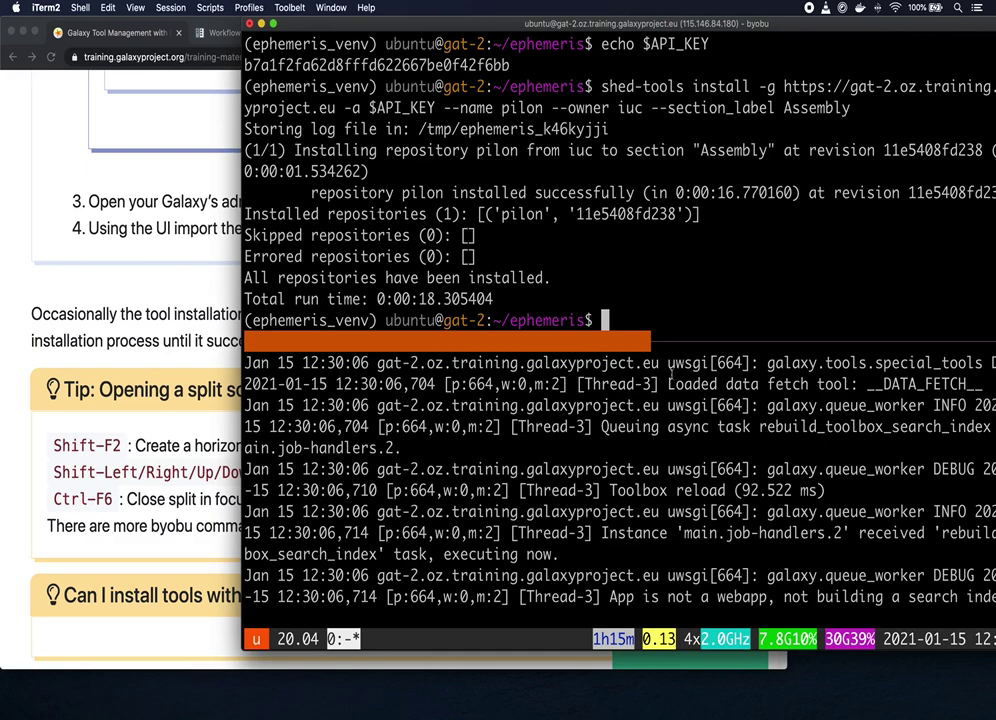
Step: Review the tool-list hands-on steps, then switch to the 'Shed-tools — Ephemeris' tab
{"action": "left_click", "coordinate": [39, 206]}
{"action": "scroll", "coordinate": [90, 220], "scroll_direction": "up", "scroll_amount": 5}
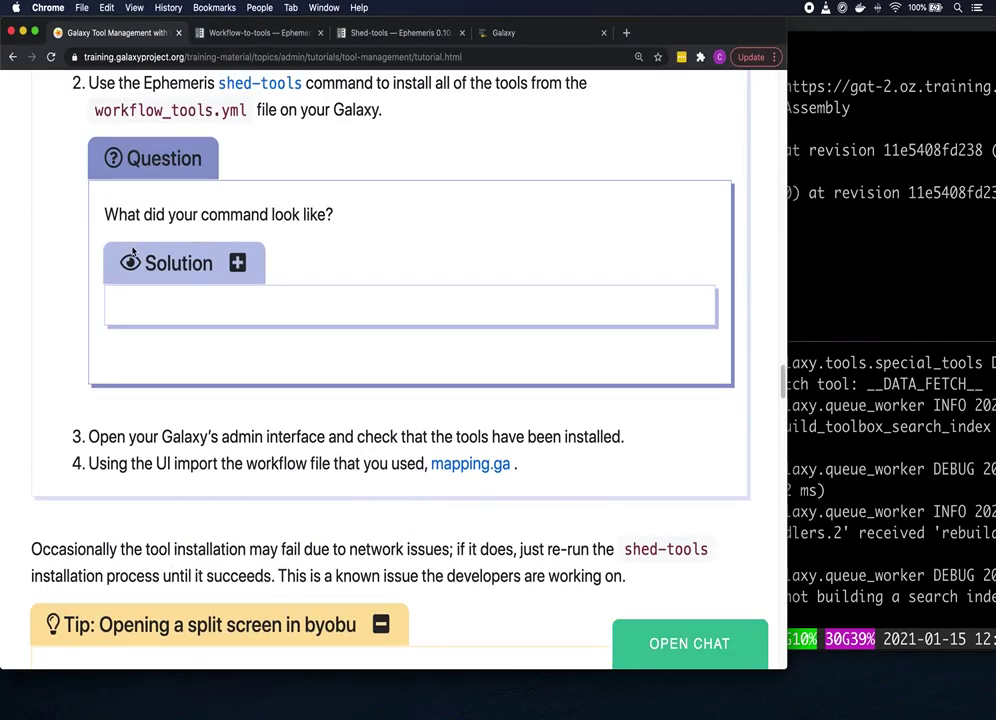
{"action": "scroll", "coordinate": [128, 243], "scroll_direction": "up", "scroll_amount": 2}
{"action": "scroll", "coordinate": [129, 250], "scroll_direction": "up", "scroll_amount": 1}
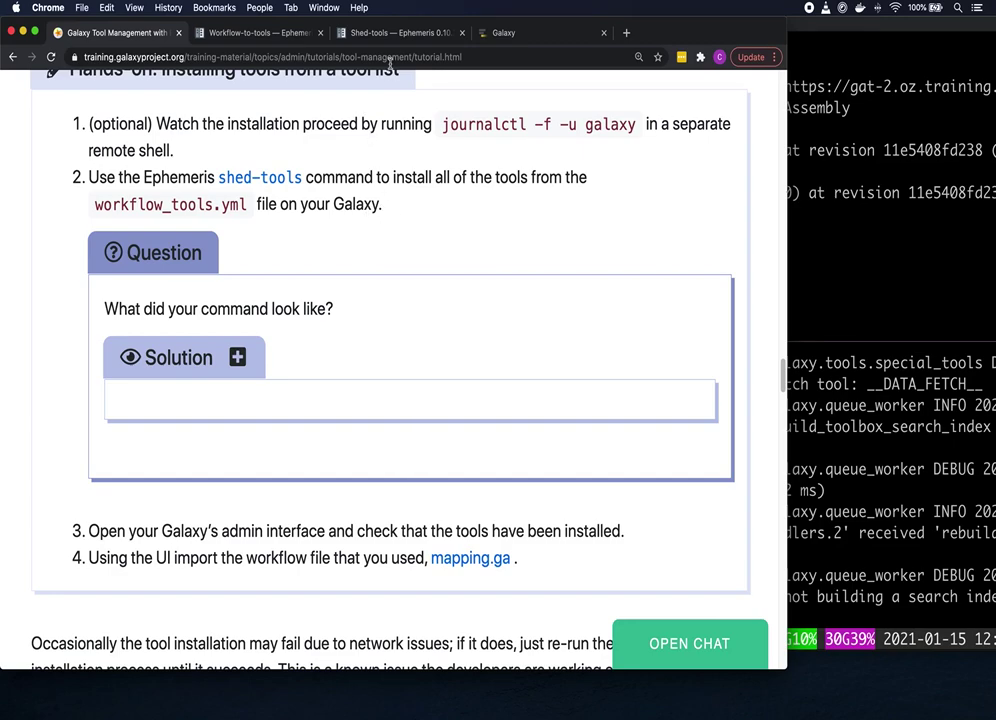
{"action": "left_click", "coordinate": [398, 34]}
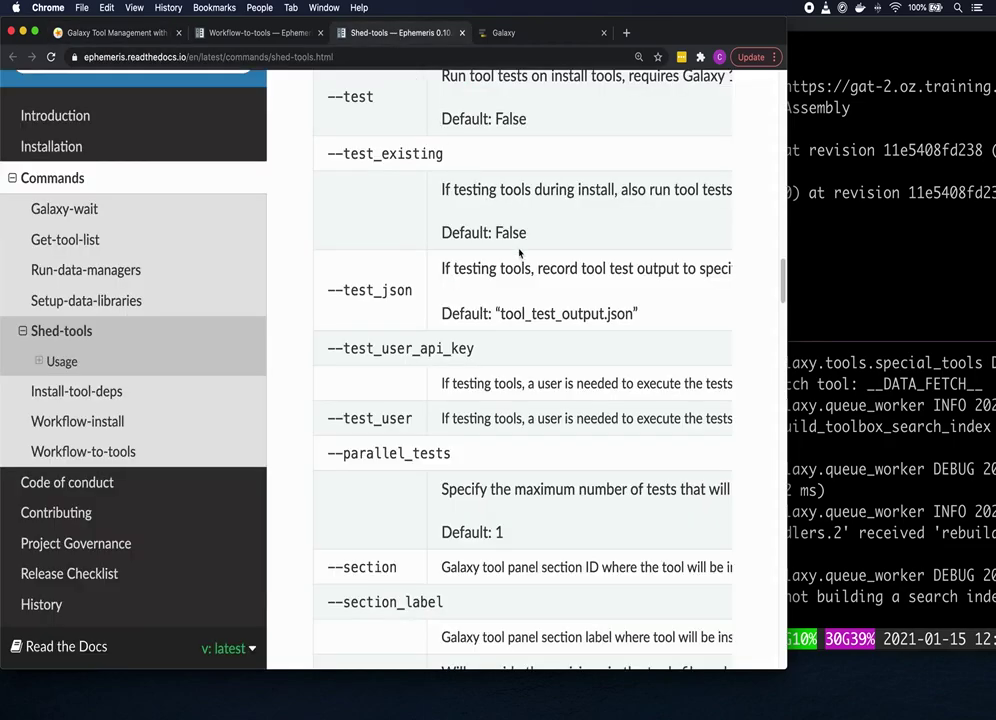
Step: Scroll up to Named Arguments and highlight the -t of the -t, --toolsfile option
{"action": "scroll", "coordinate": [507, 238], "scroll_direction": "up", "scroll_amount": 1}
{"action": "scroll", "coordinate": [507, 238], "scroll_direction": "up", "scroll_amount": 5}
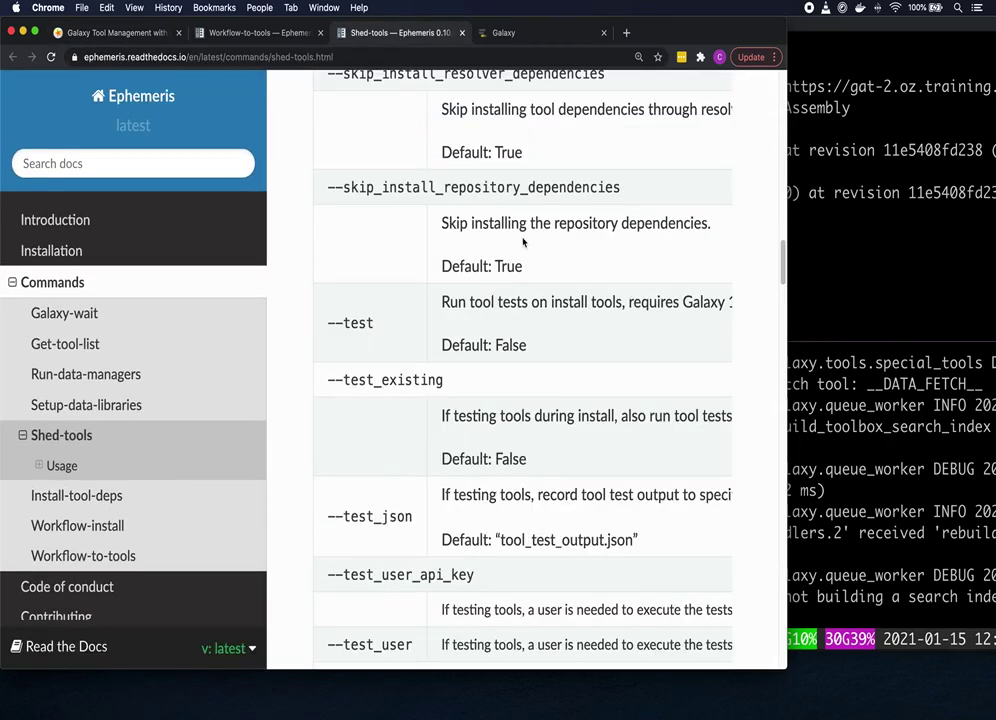
{"action": "scroll", "coordinate": [470, 242], "scroll_direction": "up", "scroll_amount": 5}
{"action": "scroll", "coordinate": [521, 237], "scroll_direction": "up", "scroll_amount": 5}
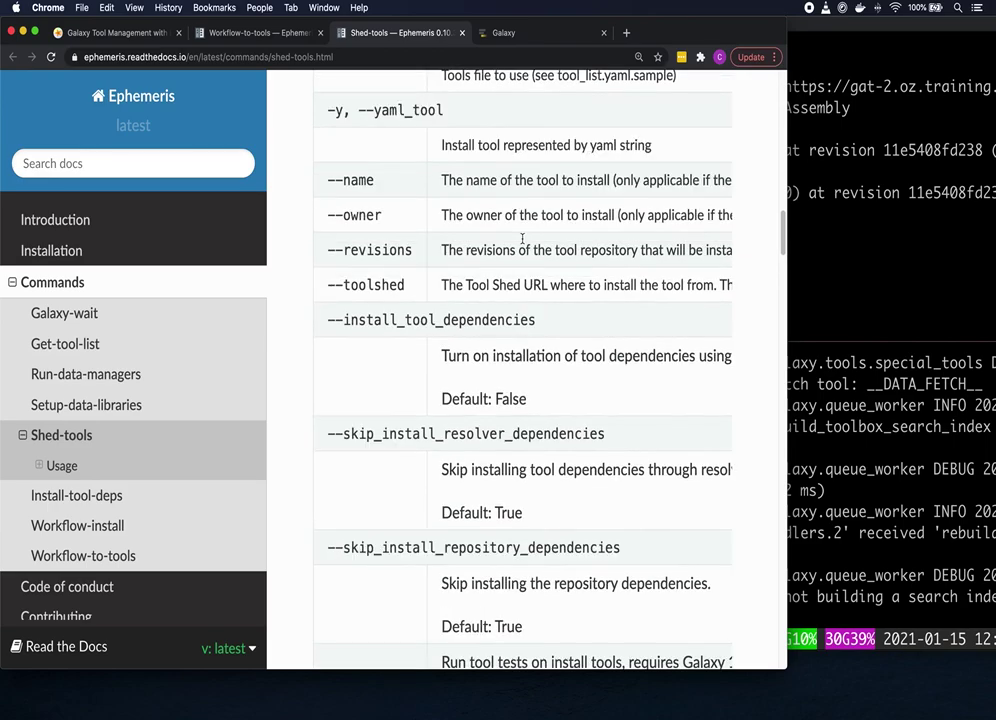
{"action": "scroll", "coordinate": [521, 238], "scroll_direction": "up", "scroll_amount": 1}
{"action": "scroll", "coordinate": [521, 238], "scroll_direction": "up", "scroll_amount": 1}
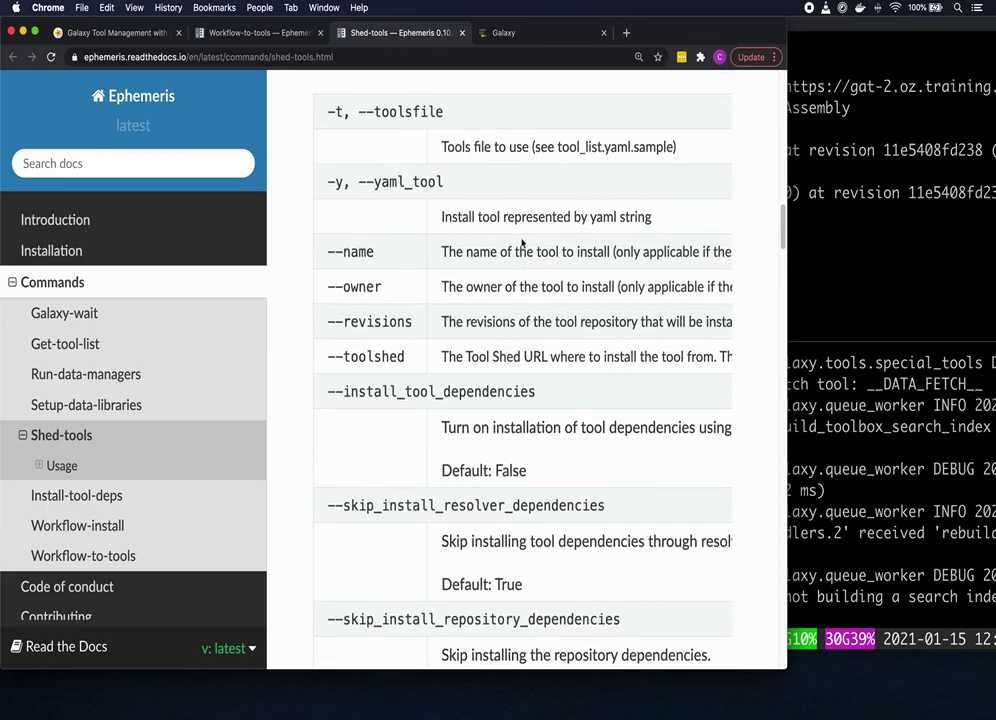
{"action": "scroll", "coordinate": [518, 236], "scroll_direction": "up", "scroll_amount": 2}
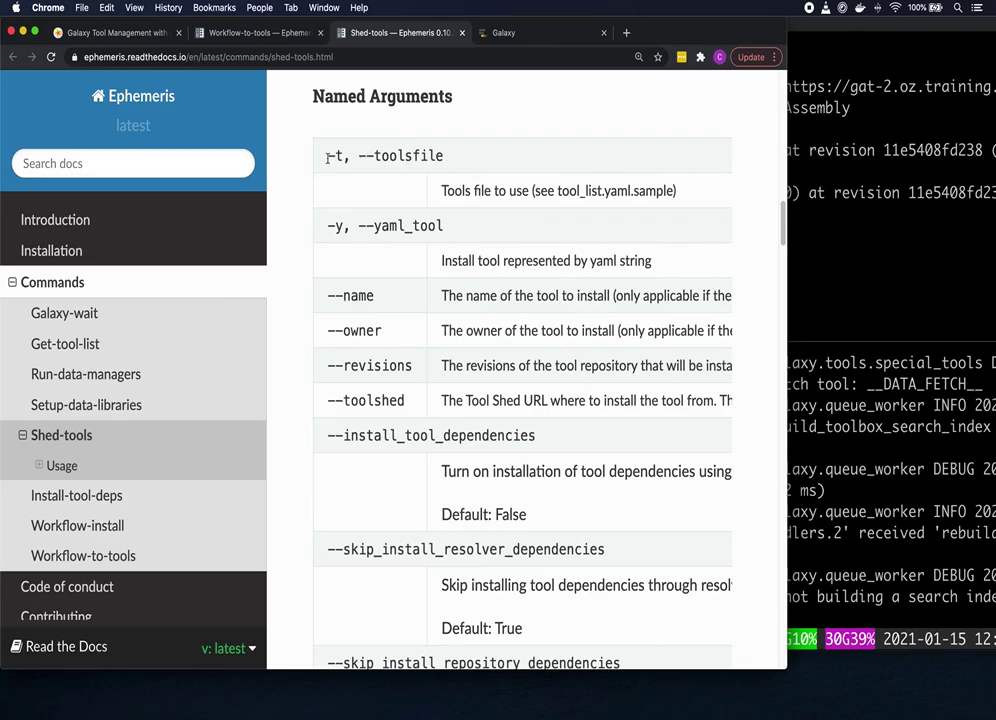
{"action": "left_click_drag", "start_coordinate": [327, 156], "coordinate": [344, 156]}
Step: Reveal and copy the tutorial's example shed-tools install command for workflow_tools.yml
{"action": "left_click", "coordinate": [148, 34]}
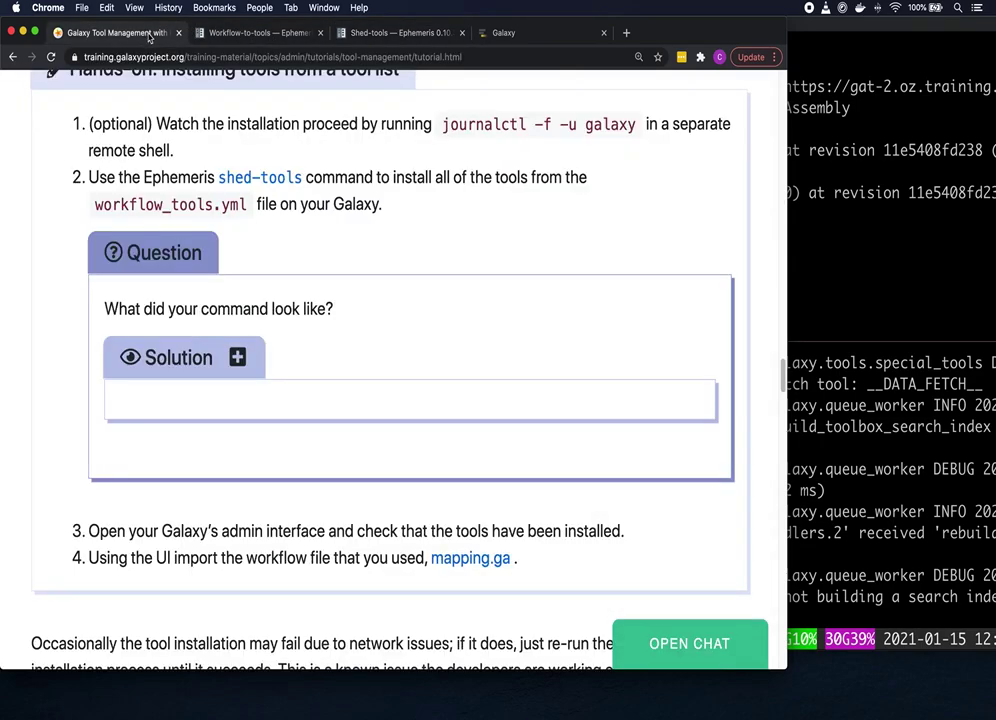
{"action": "left_click", "coordinate": [255, 356]}
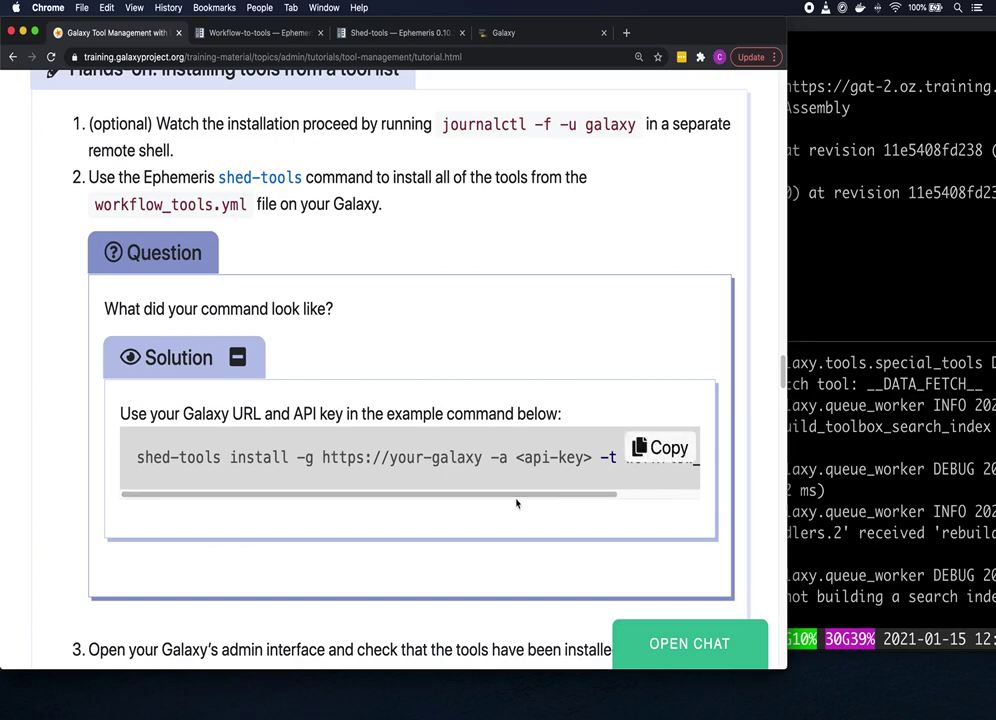
{"action": "left_click_drag", "start_coordinate": [518, 493], "coordinate": [627, 496]}
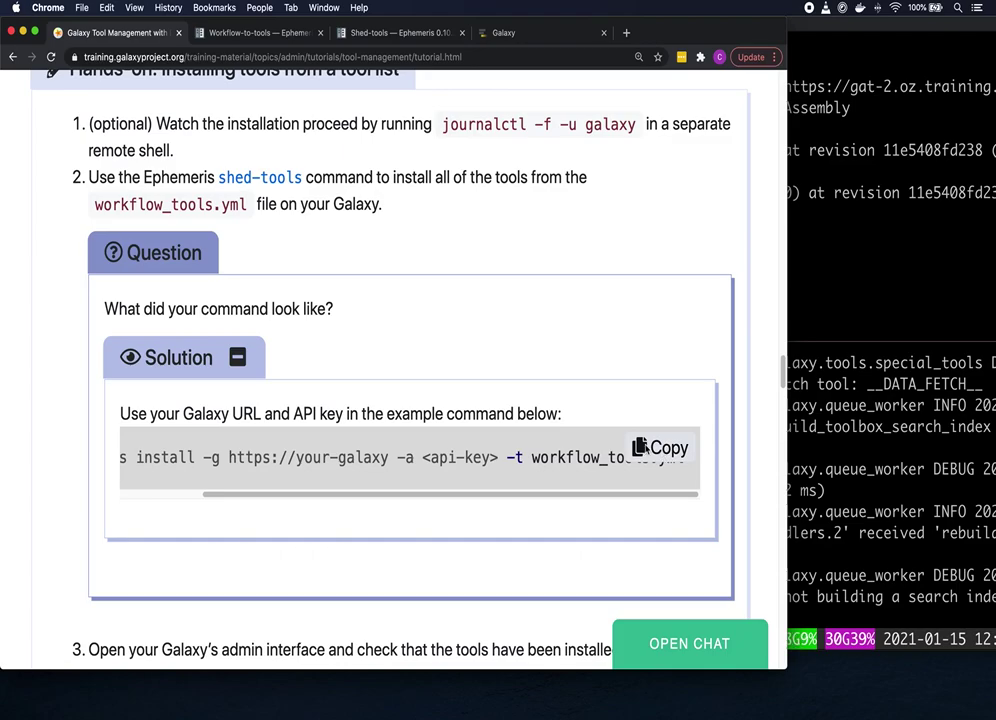
{"action": "left_click", "coordinate": [641, 447]}
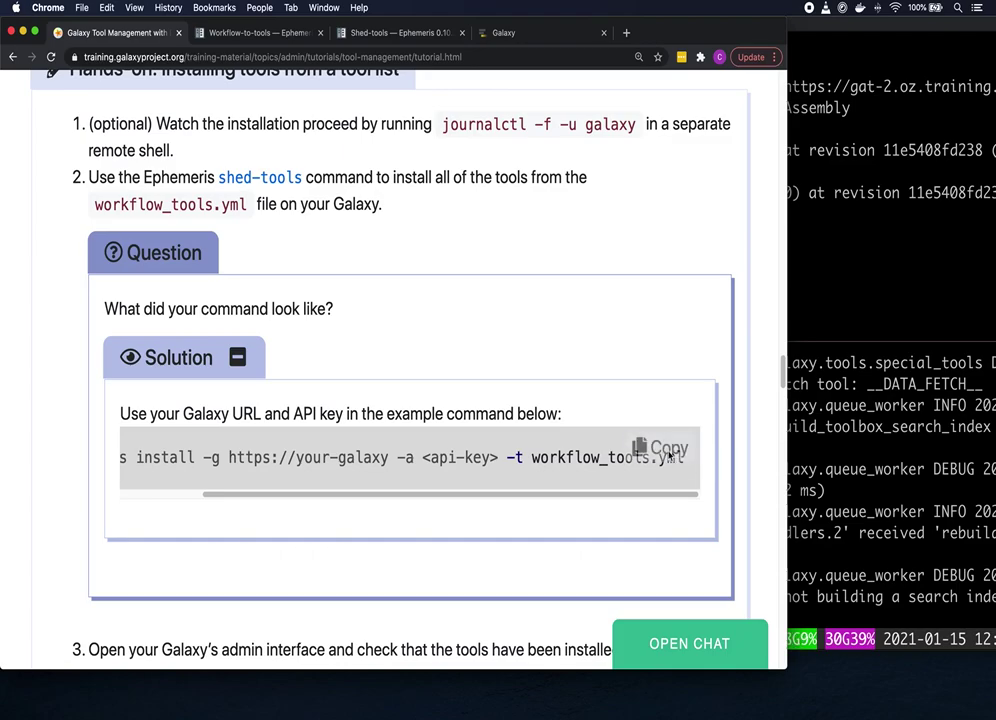
{"action": "left_click", "coordinate": [838, 333]}
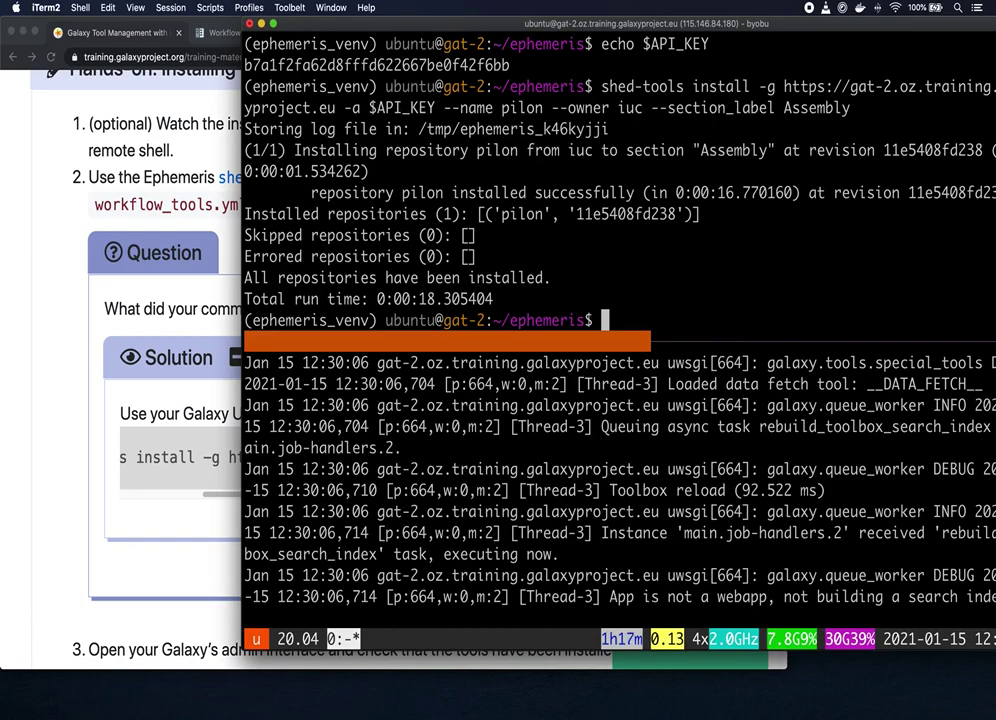
Step: Turn the previous pilon install command into one using -t workflow_tools.yml, and run it
{"action": "key", "text": "Up"}
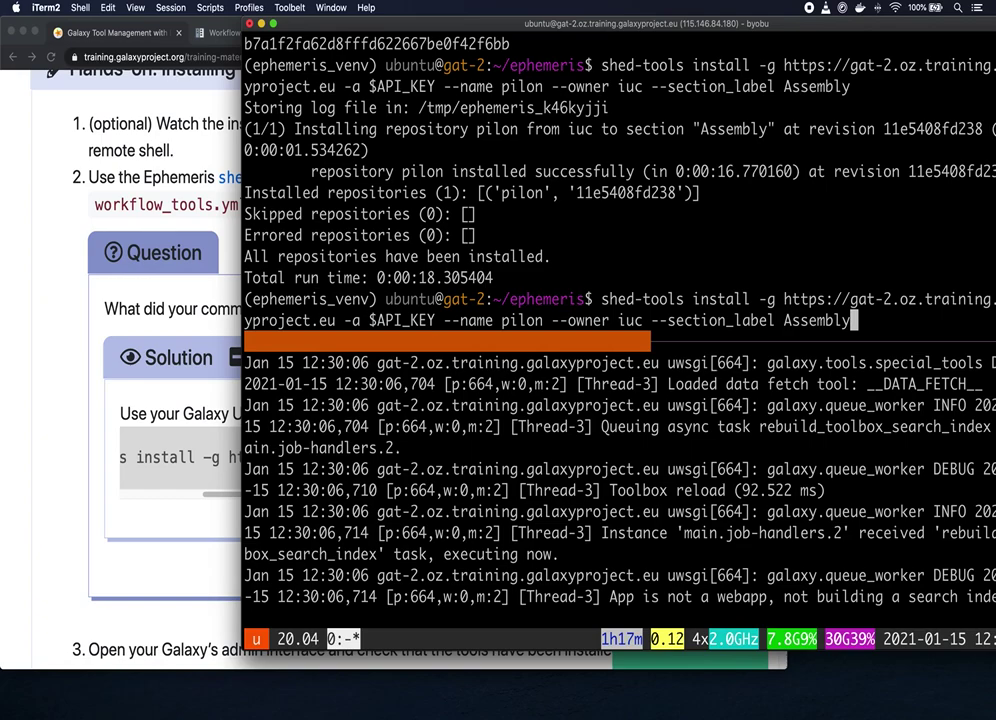
{"action": "key", "text": "BackSpace"}
{"action": "key", "text": "BackSpace"}
{"action": "key", "text": "BackSpace"}
{"action": "key", "text": "BackSpace"}
{"action": "key", "text": "BackSpace"}
{"action": "key", "text": "BackSpace"}
{"action": "key", "text": "BackSpace"}
{"action": "key", "text": "BackSpace"}
{"action": "key", "text": "BackSpace"}
{"action": "key", "text": "BackSpace"}
{"action": "key", "text": "BackSpace"}
{"action": "key", "text": "BackSpace"}
{"action": "key", "text": "BackSpace"}
{"action": "key", "text": "BackSpace"}
{"action": "key", "text": "BackSpace"}
{"action": "key", "text": "BackSpace"}
{"action": "key", "text": "BackSpace"}
{"action": "key", "text": "BackSpace"}
{"action": "key", "text": "BackSpace"}
{"action": "key", "text": "BackSpace"}
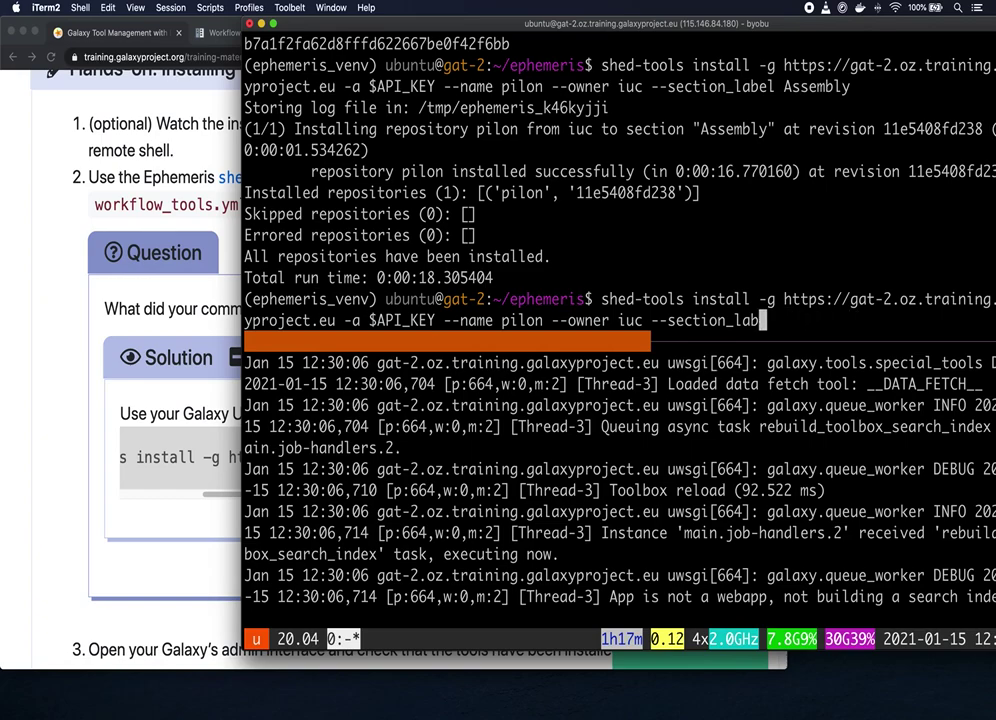
{"action": "key", "text": "BackSpace"}
{"action": "key", "text": "BackSpace"}
{"action": "key", "text": "BackSpace"}
{"action": "key", "text": "BackSpace"}
{"action": "key", "text": "BackSpace"}
{"action": "key", "text": "BackSpace"}
{"action": "key", "text": "BackSpace"}
{"action": "key", "text": "BackSpace"}
{"action": "key", "text": "BackSpace"}
{"action": "key", "text": "BackSpace"}
{"action": "key", "text": "BackSpace"}
{"action": "key", "text": "BackSpace"}
{"action": "key", "text": "BackSpace"}
{"action": "key", "text": "BackSpace"}
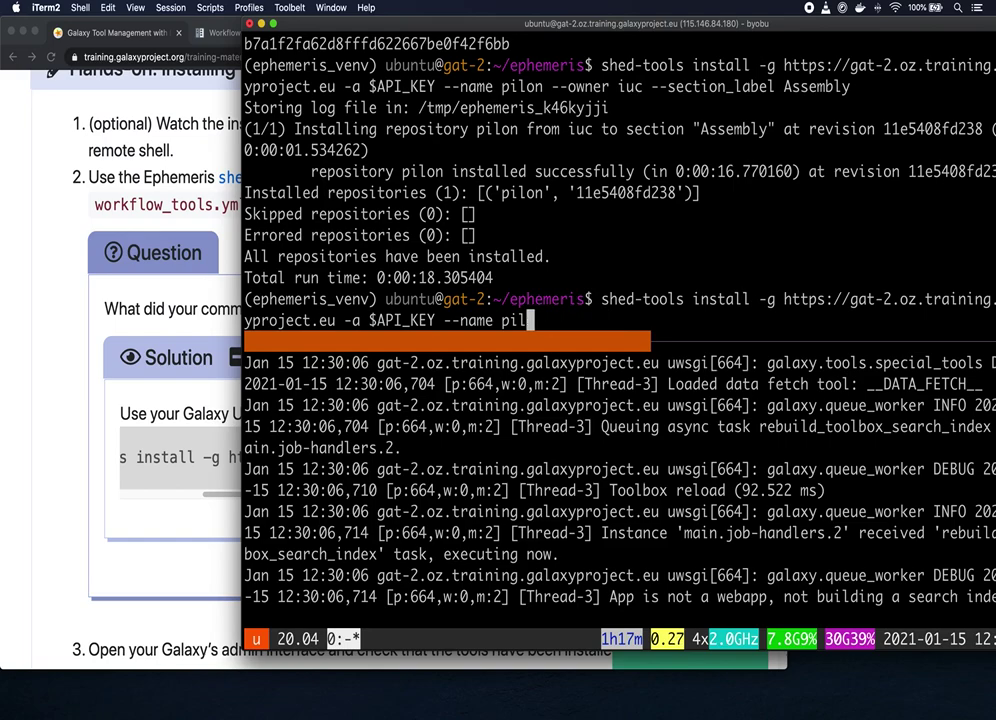
{"action": "key", "text": "BackSpace"}
{"action": "key", "text": "BackSpace"}
{"action": "key", "text": "BackSpace"}
{"action": "key", "text": "BackSpace"}
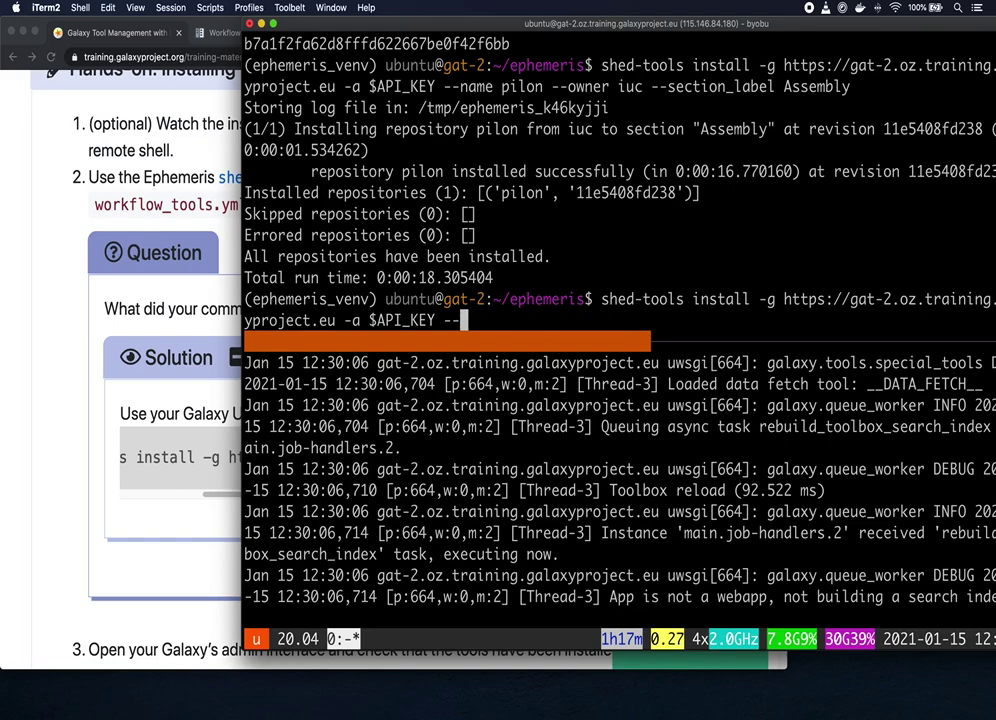
{"action": "type", "text": "t wor"}
{"action": "key", "text": "Tab"}
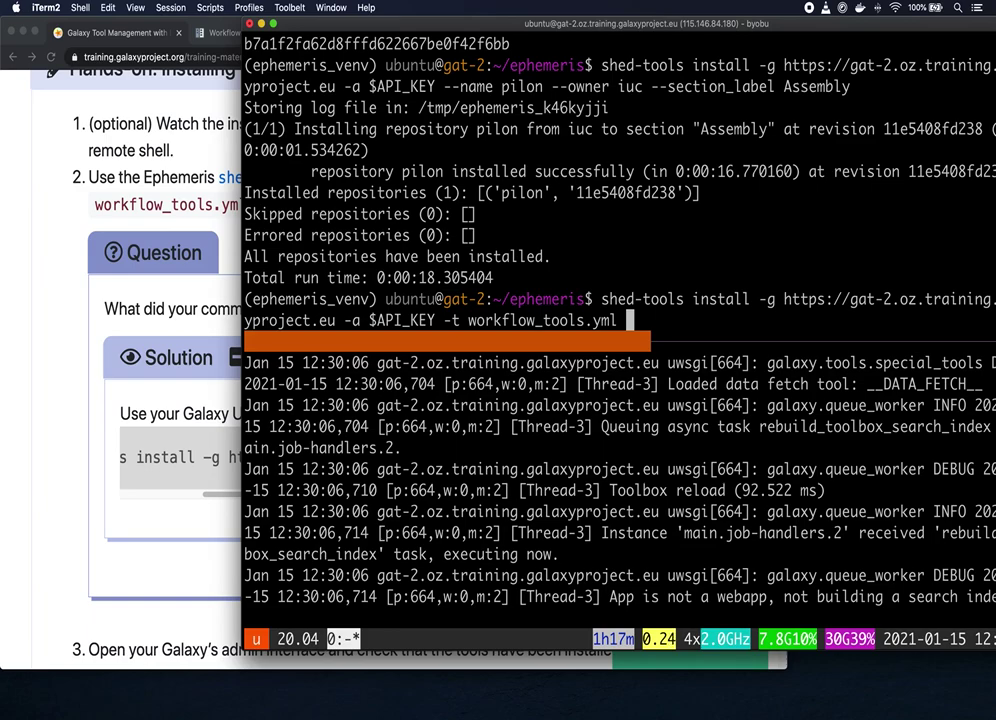
{"action": "key", "text": "Return"}
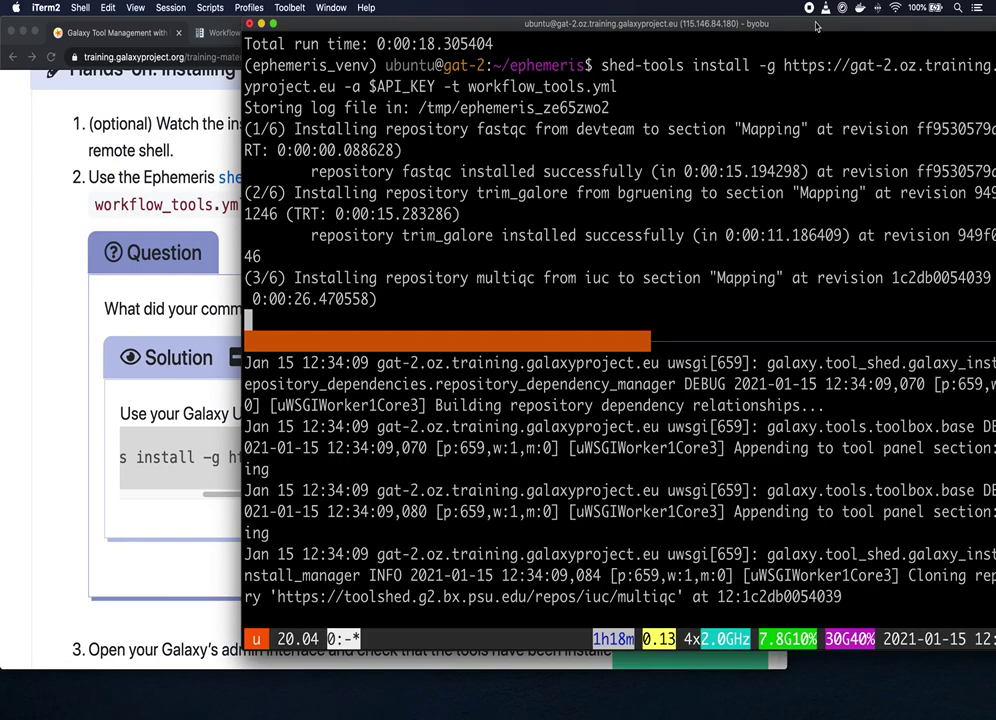
Step: Shift the terminal window slightly left while the six repositories finish installing
{"action": "left_click_drag", "start_coordinate": [816, 27], "coordinate": [760, 25]}
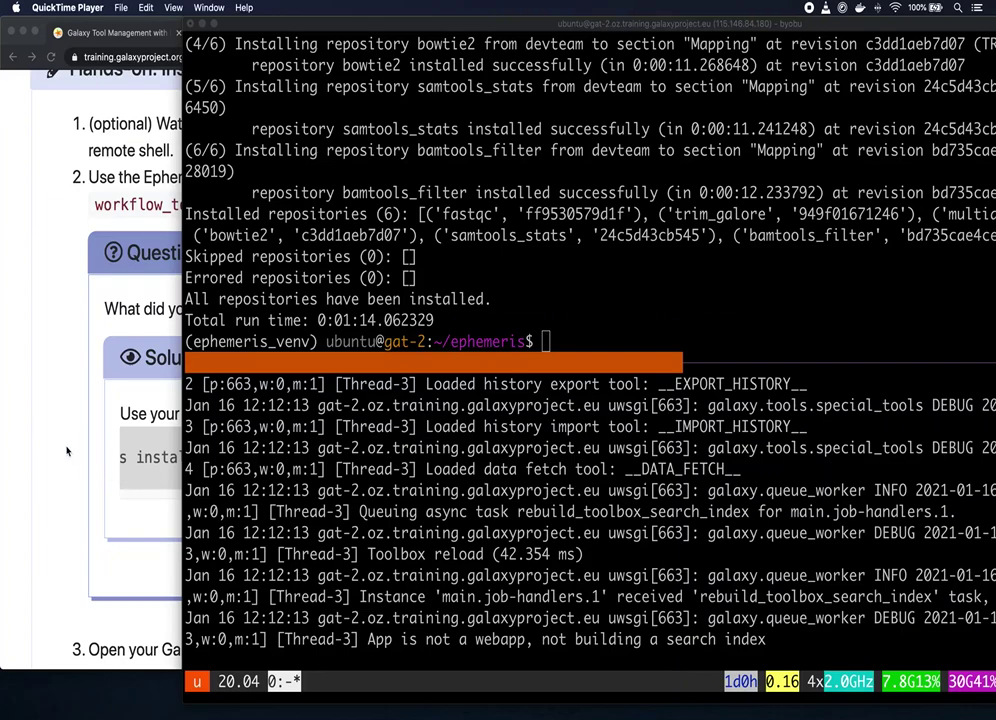
Step: Reload the Galaxy server page in Chrome to pick up the newly installed tools
{"action": "left_click", "coordinate": [67, 451]}
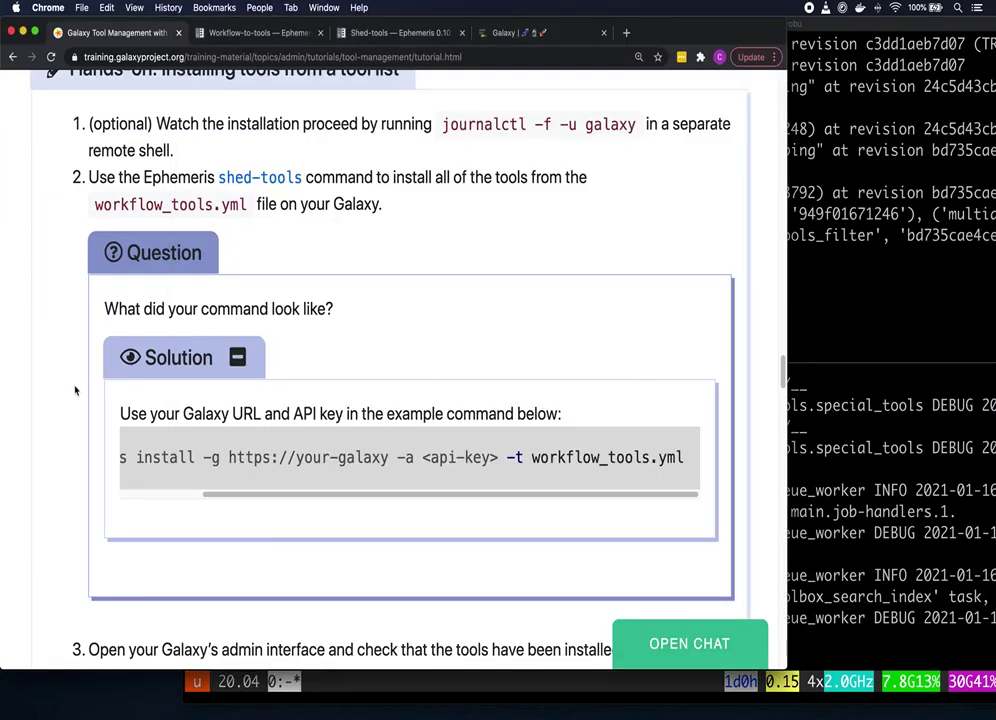
{"action": "scroll", "coordinate": [76, 388], "scroll_direction": "down", "scroll_amount": 2}
{"action": "scroll", "coordinate": [75, 388], "scroll_direction": "down", "scroll_amount": 1}
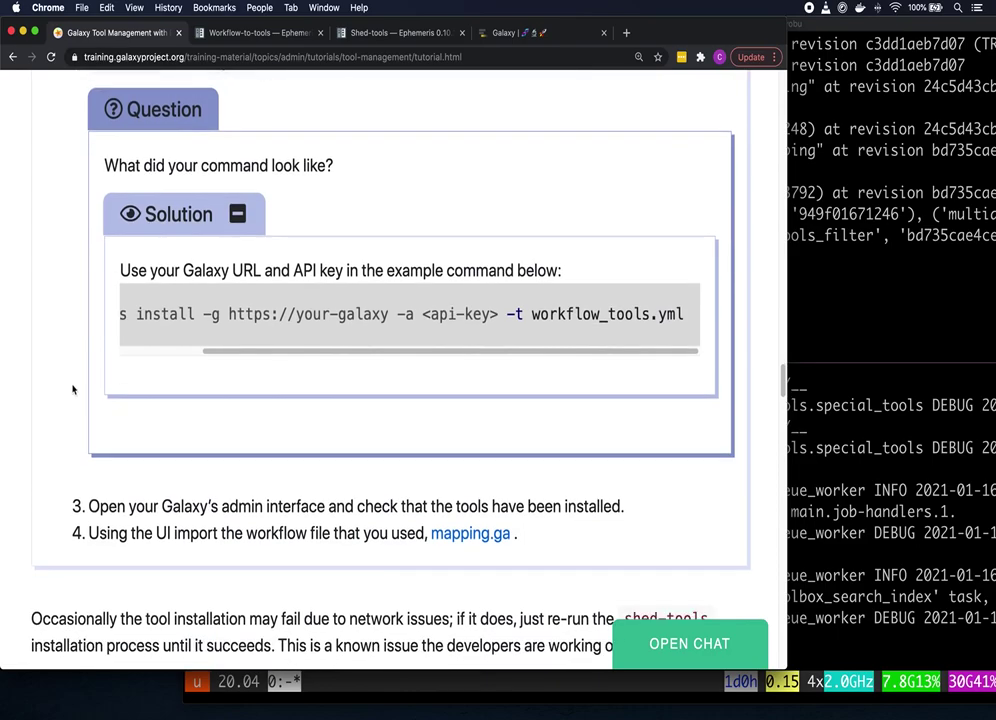
{"action": "scroll", "coordinate": [72, 390], "scroll_direction": "down", "scroll_amount": 1}
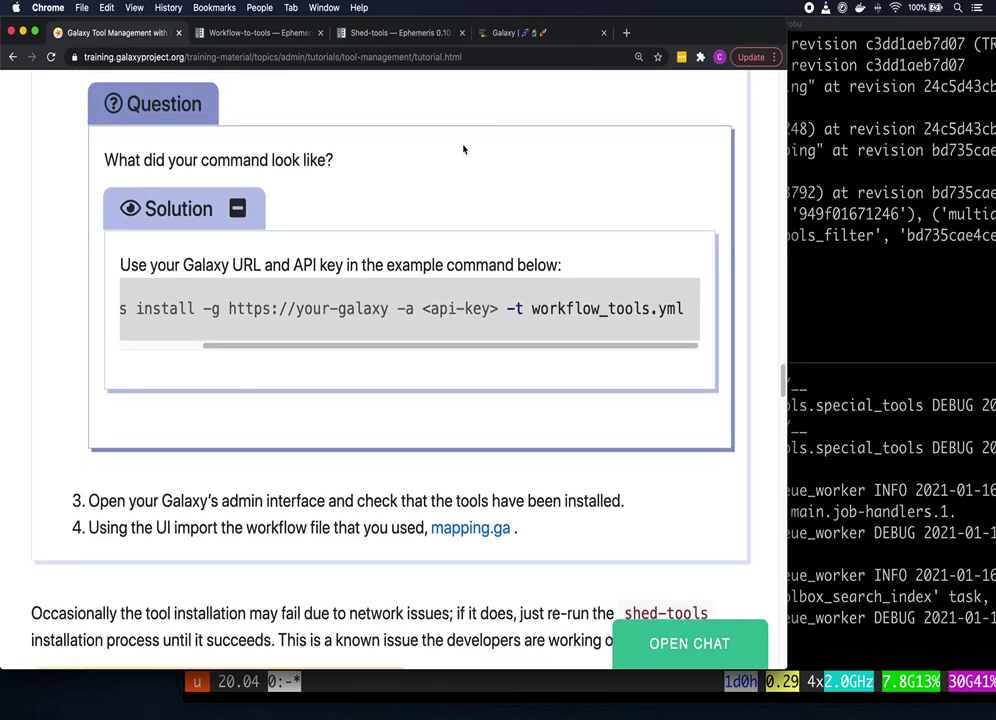
{"action": "left_click", "coordinate": [518, 33]}
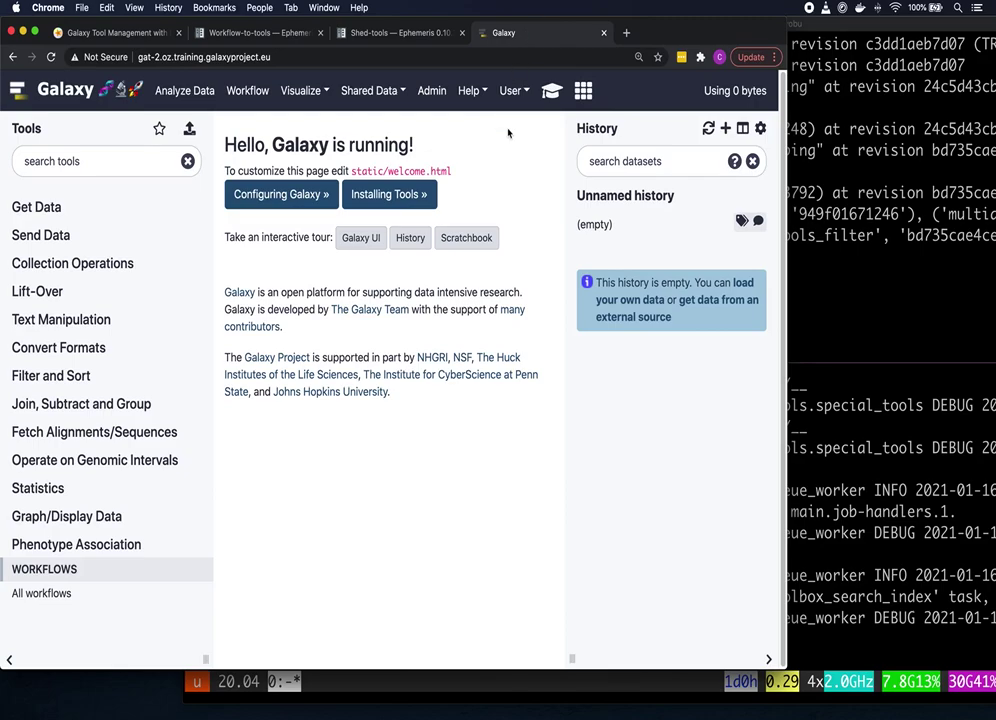
{"action": "key", "text": "super+r"}
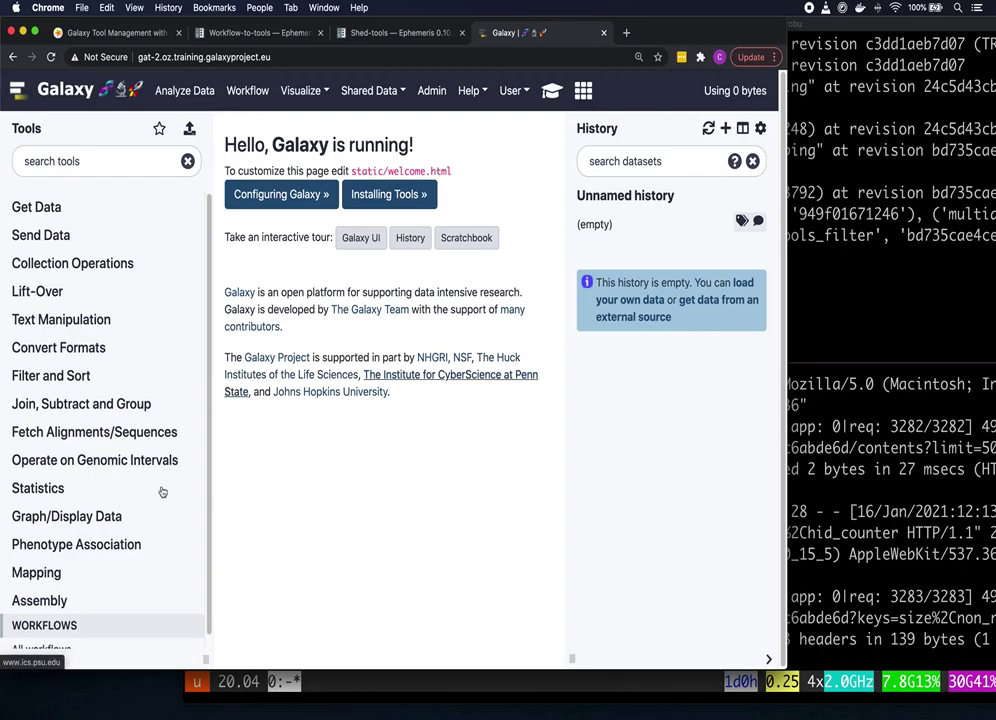
Step: Expand the Mapping and Assembly sections to confirm the workflow tools and pilon are listed
{"action": "left_click", "coordinate": [91, 572]}
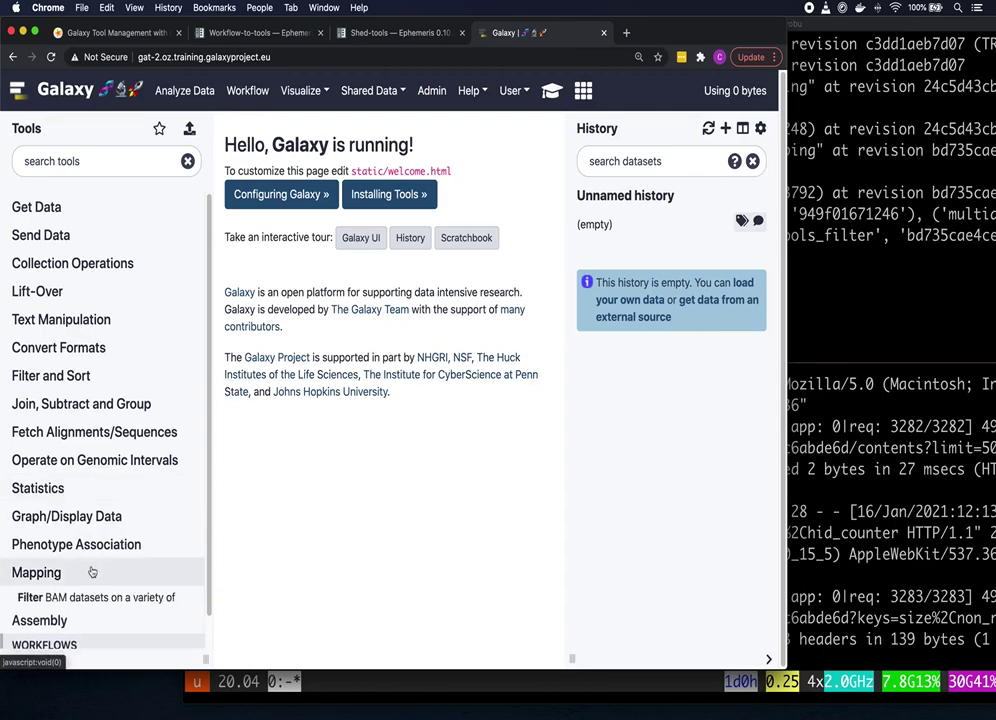
{"action": "scroll", "coordinate": [138, 541], "scroll_direction": "down", "scroll_amount": 3}
{"action": "scroll", "coordinate": [146, 495], "scroll_direction": "down", "scroll_amount": 4}
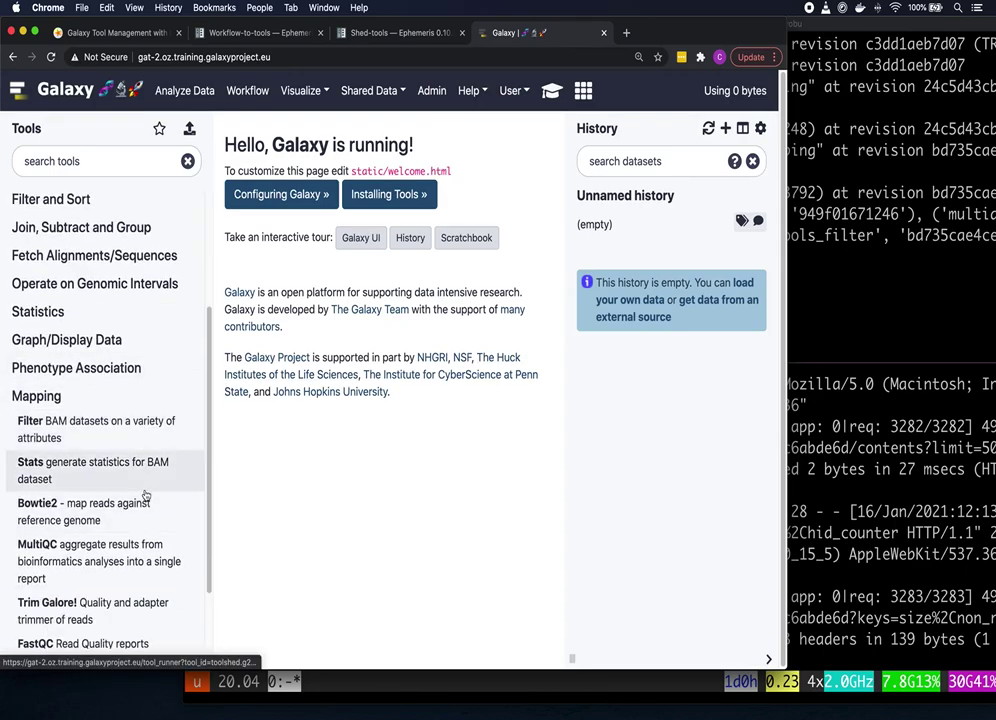
{"action": "left_click", "coordinate": [108, 590]}
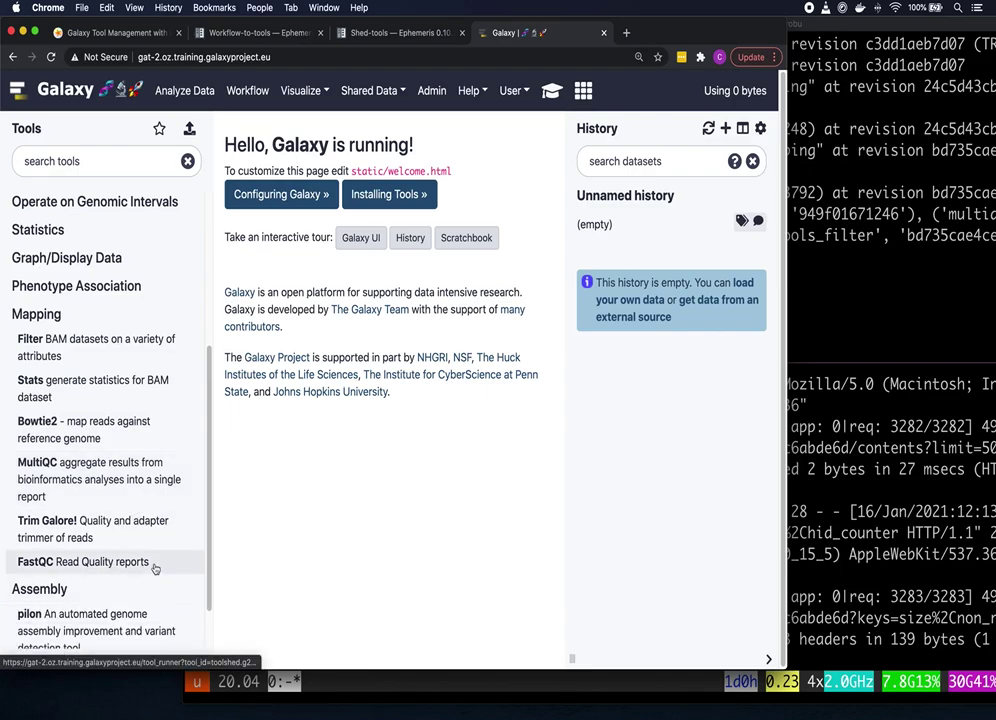
{"action": "scroll", "coordinate": [158, 565], "scroll_direction": "down", "scroll_amount": 2}
{"action": "scroll", "coordinate": [160, 567], "scroll_direction": "down", "scroll_amount": 1}
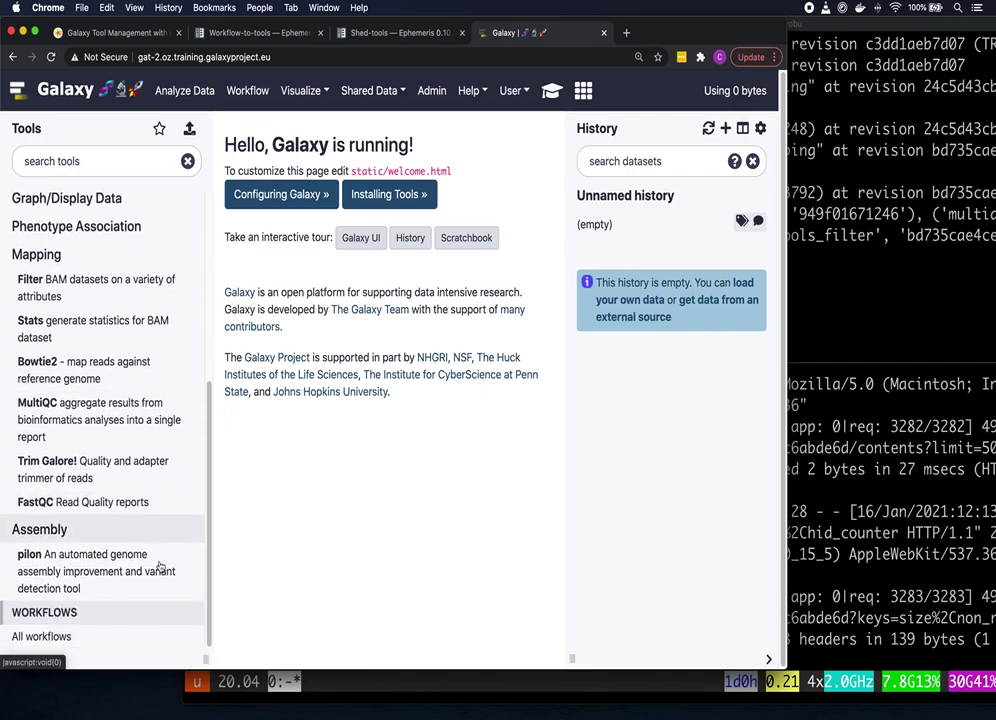
Step: Copy the mapping.ga workflow link address from the tutorial and return to the Galaxy tab
{"action": "left_click", "coordinate": [140, 33]}
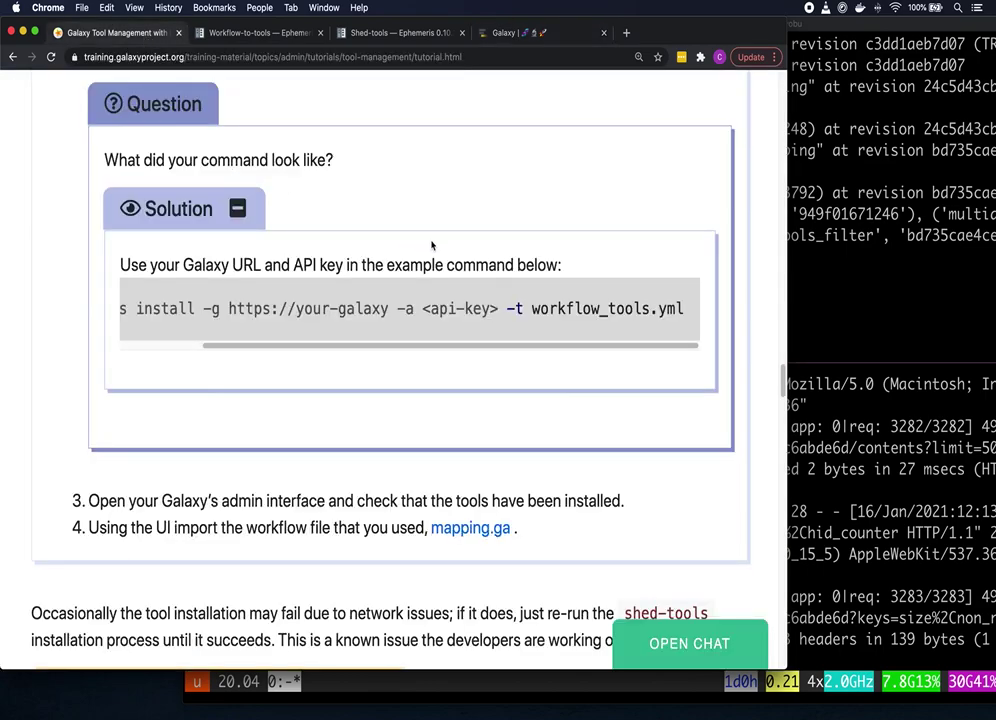
{"action": "scroll", "coordinate": [431, 248], "scroll_direction": "down", "scroll_amount": 3}
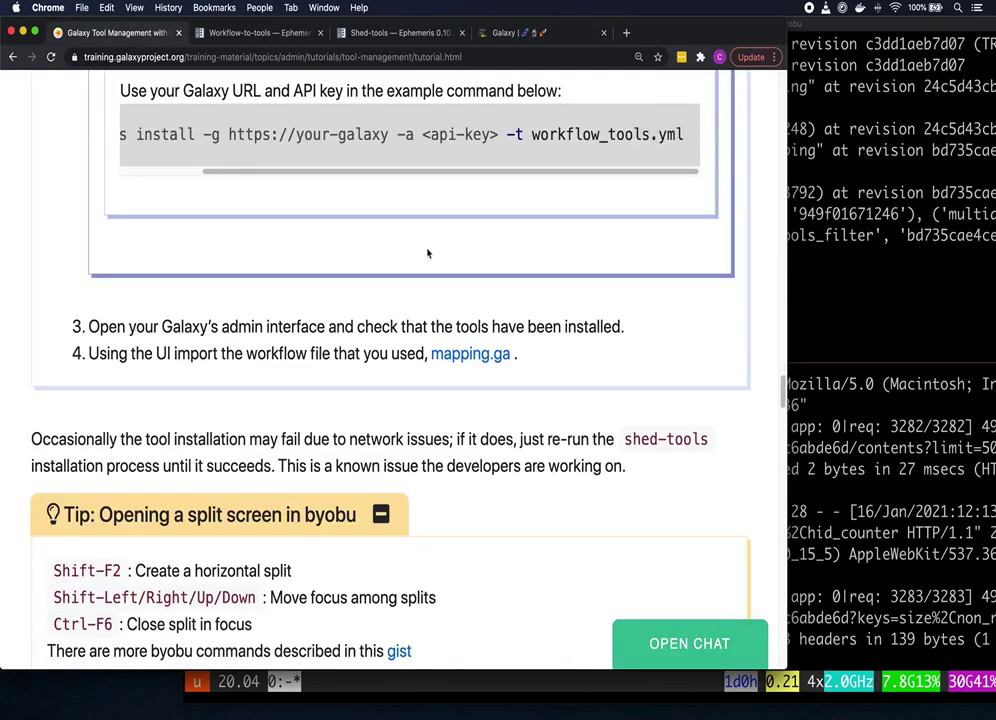
{"action": "right_click", "coordinate": [474, 356]}
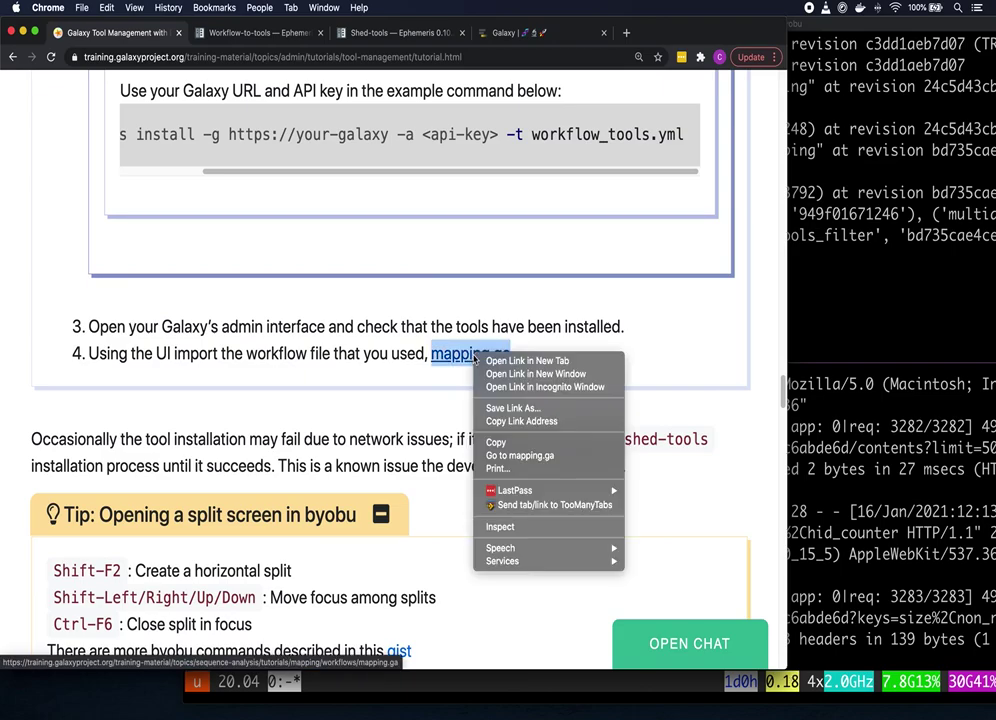
{"action": "left_click", "coordinate": [561, 422]}
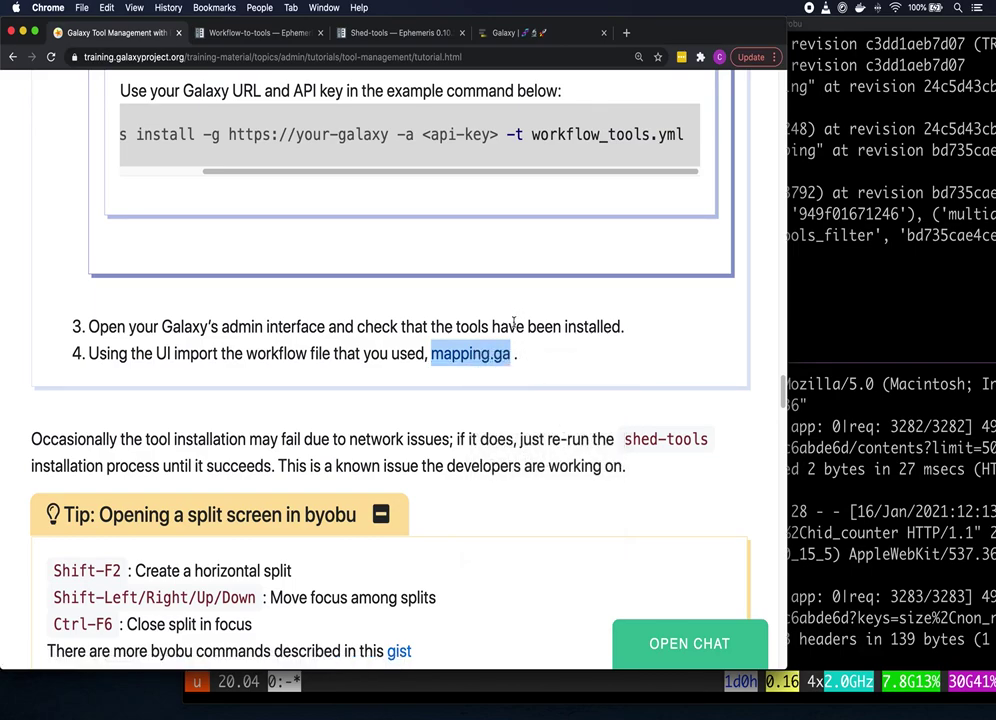
{"action": "left_click", "coordinate": [537, 33]}
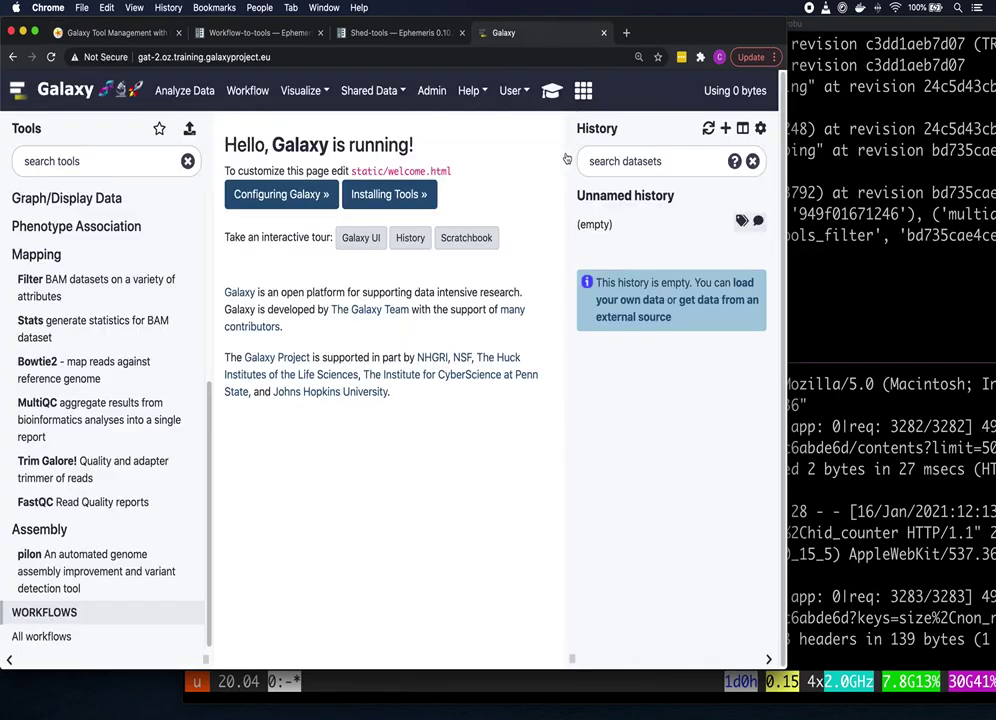
Step: Import a workflow by pasting the mapping.ga URL into the Archived Workflow URL field
{"action": "left_click", "coordinate": [251, 91]}
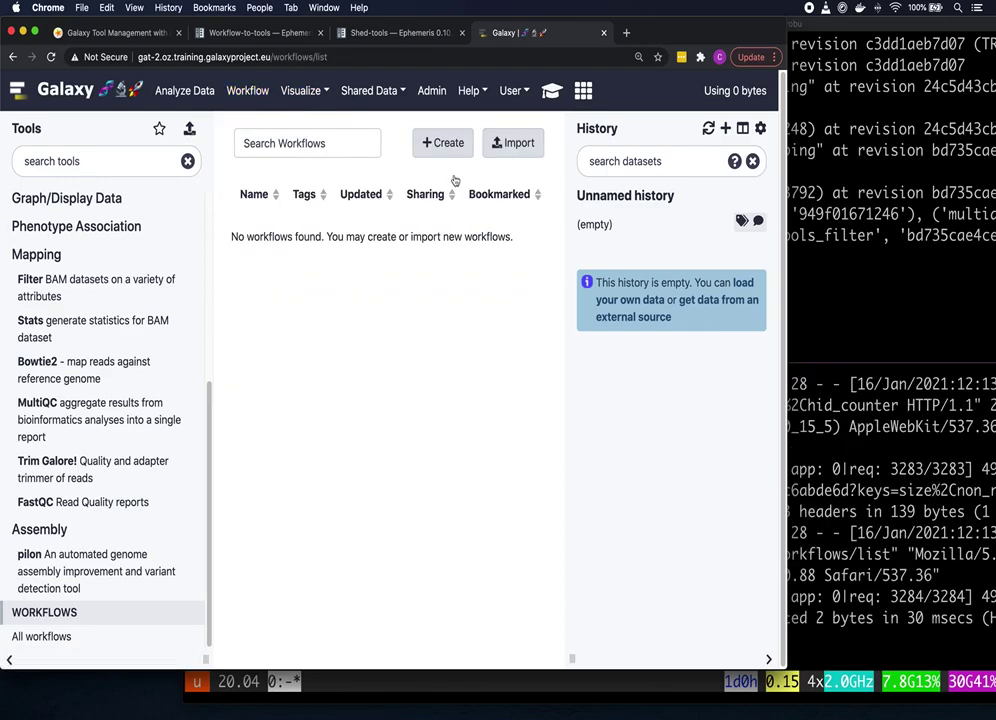
{"action": "left_click", "coordinate": [517, 143]}
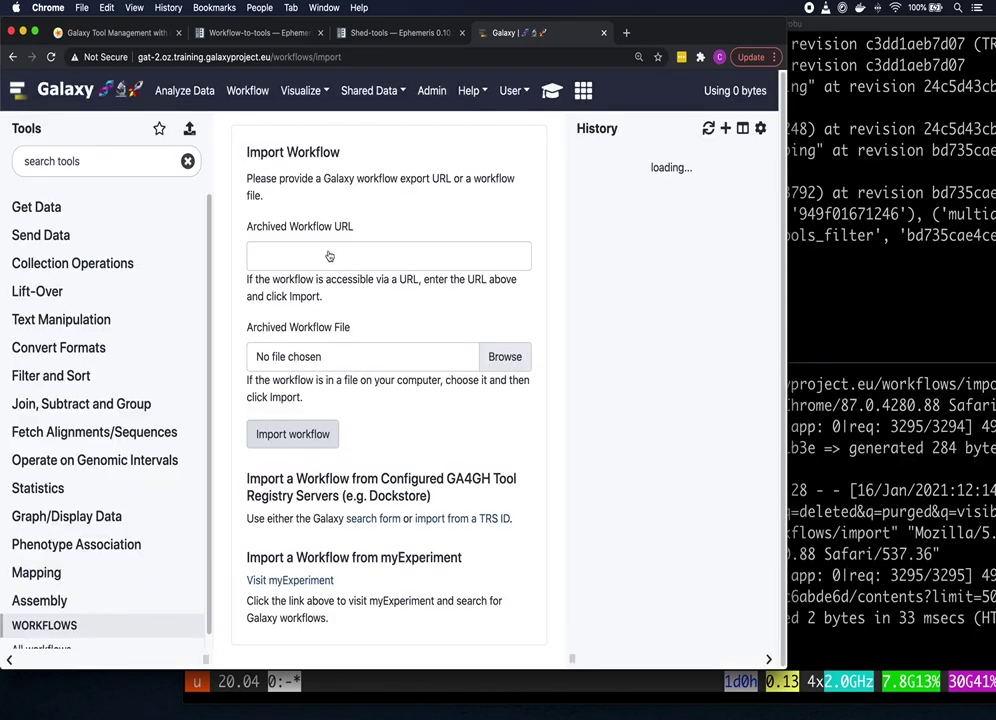
{"action": "left_click", "coordinate": [320, 257]}
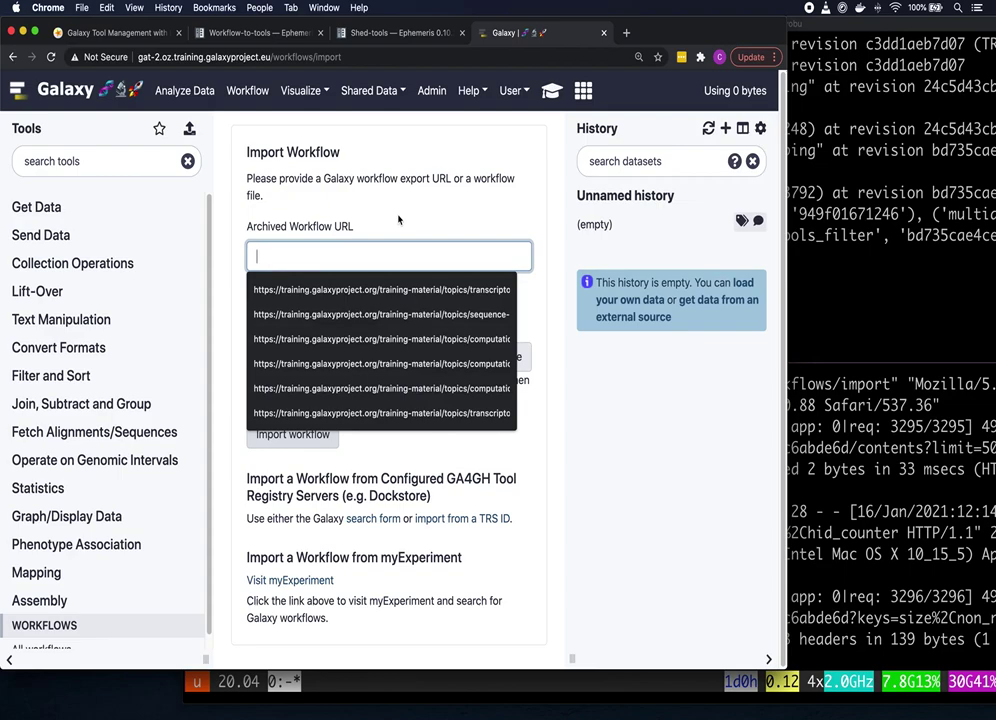
{"action": "key", "text": "super+v"}
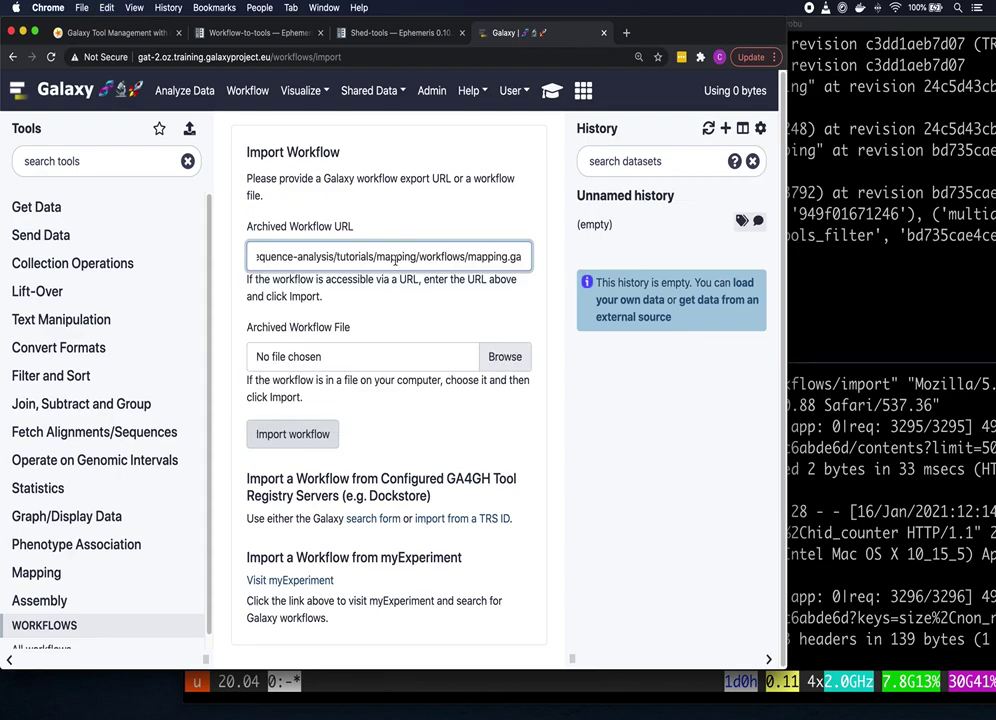
{"action": "left_click", "coordinate": [324, 435]}
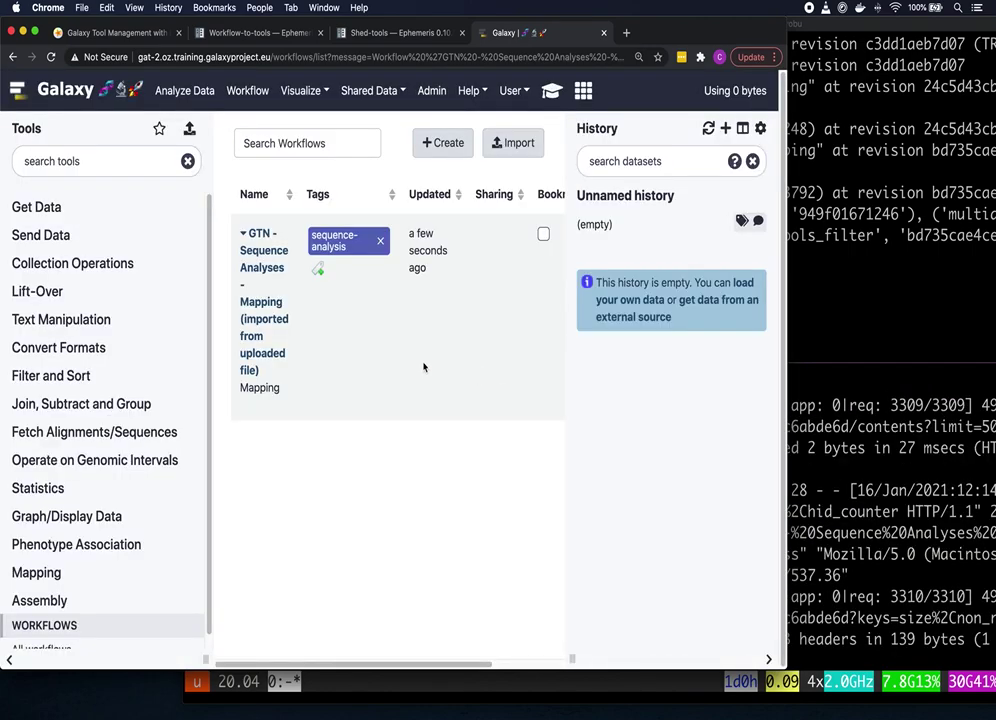
Step: Edit the GTN Mapping workflow and zoom out until all six tool nodes are visible
{"action": "left_click", "coordinate": [261, 256]}
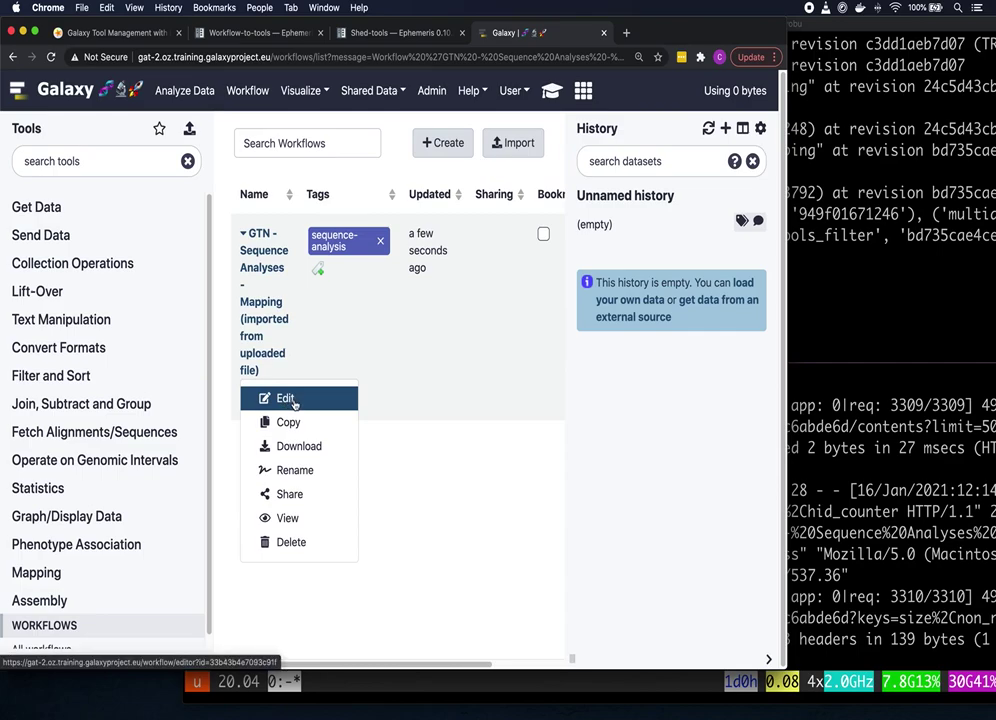
{"action": "left_click", "coordinate": [286, 399]}
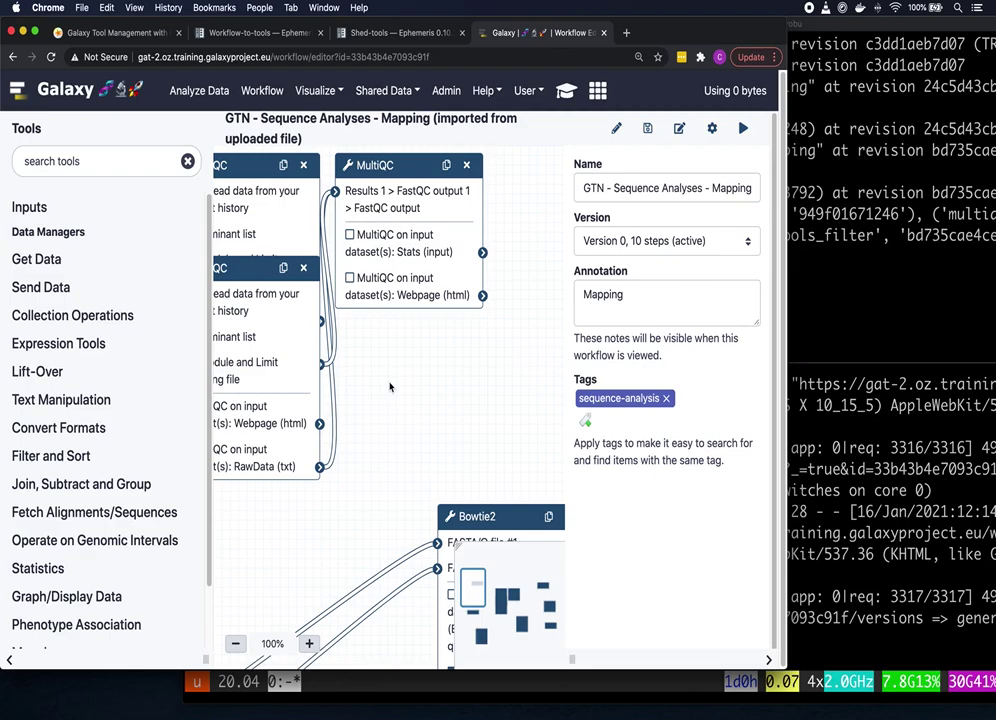
{"action": "key", "text": "super+minus"}
{"action": "key", "text": "super+minus"}
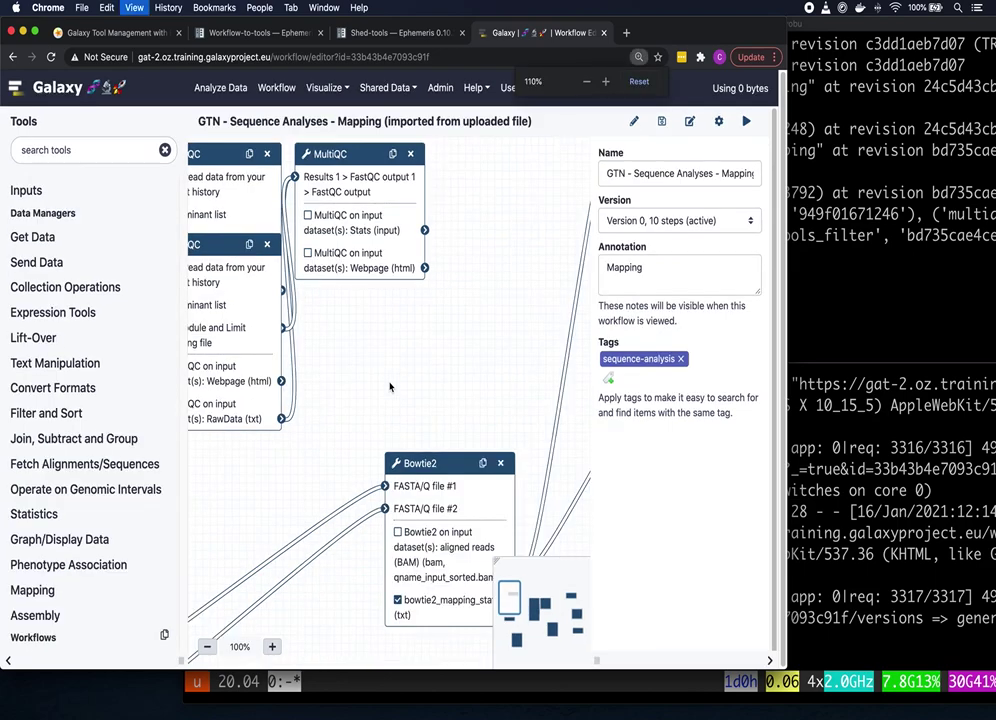
{"action": "key", "text": "super+minus"}
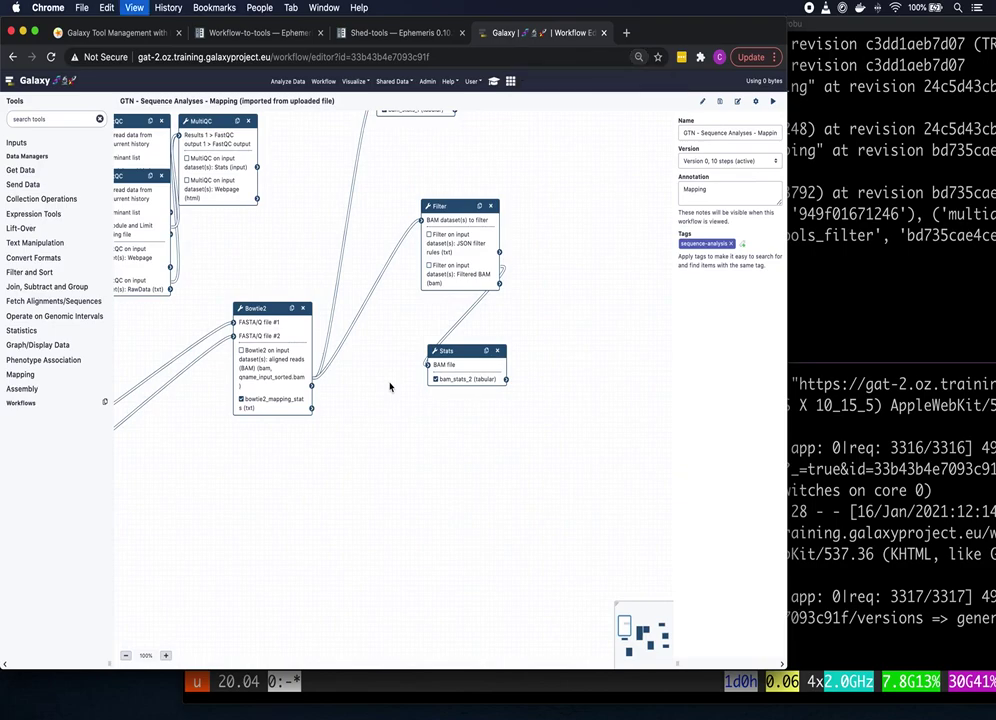
{"action": "key", "text": "super+minus"}
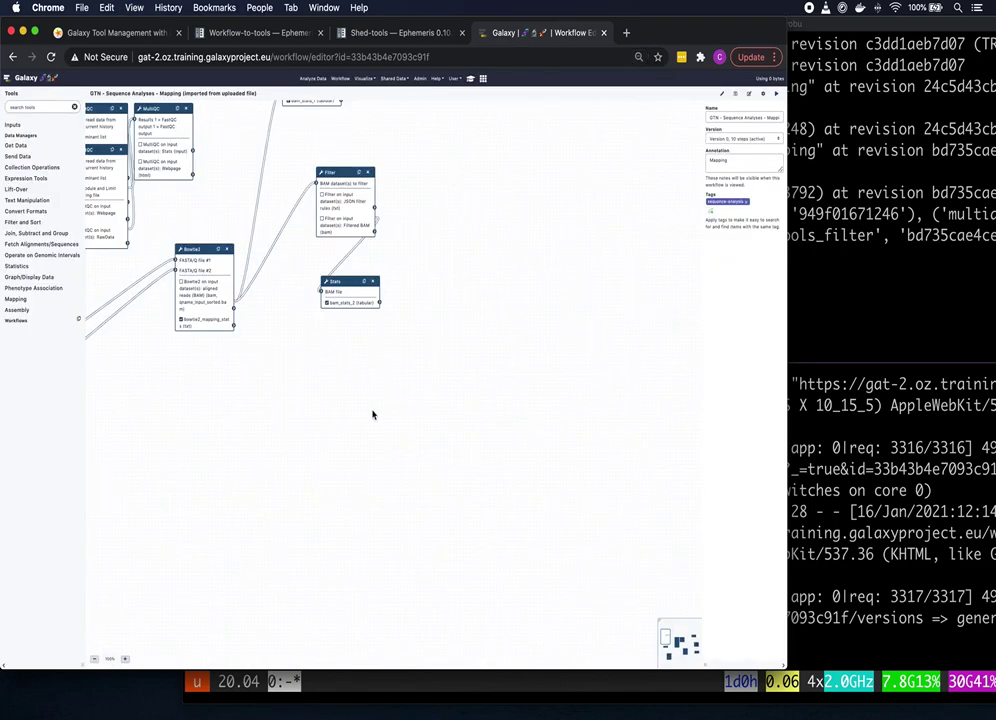
{"action": "left_click_drag", "start_coordinate": [373, 413], "coordinate": [572, 502]}
{"action": "scroll", "coordinate": [572, 502], "scroll_direction": "left", "scroll_amount": 10}
{"action": "scroll", "coordinate": [572, 502], "scroll_direction": "up", "scroll_amount": 4}
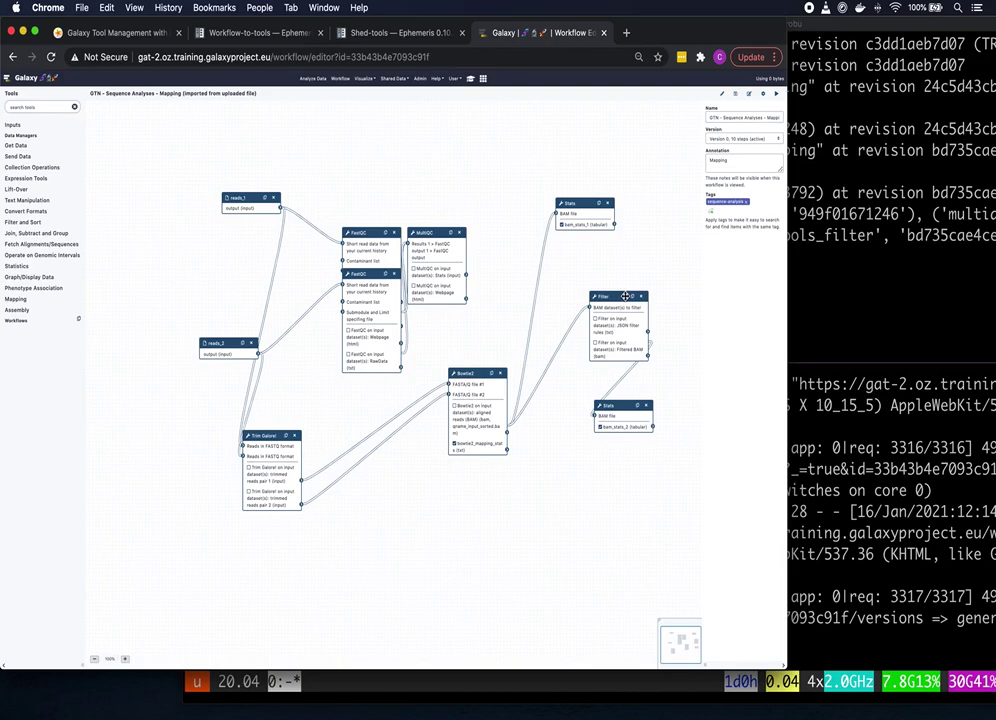
Step: Reveal and copy the Tool Testing example command: shed-tools test --name pilon --owner iuc
{"action": "left_click", "coordinate": [145, 38]}
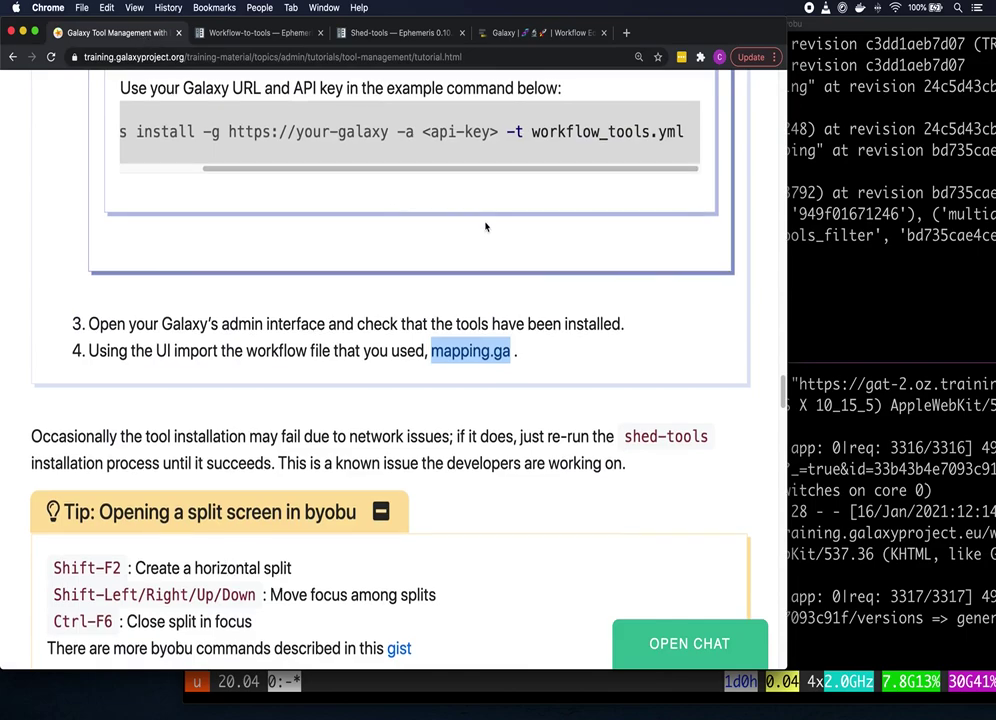
{"action": "scroll", "coordinate": [490, 226], "scroll_direction": "down", "scroll_amount": 2}
{"action": "scroll", "coordinate": [539, 240], "scroll_direction": "down", "scroll_amount": 12}
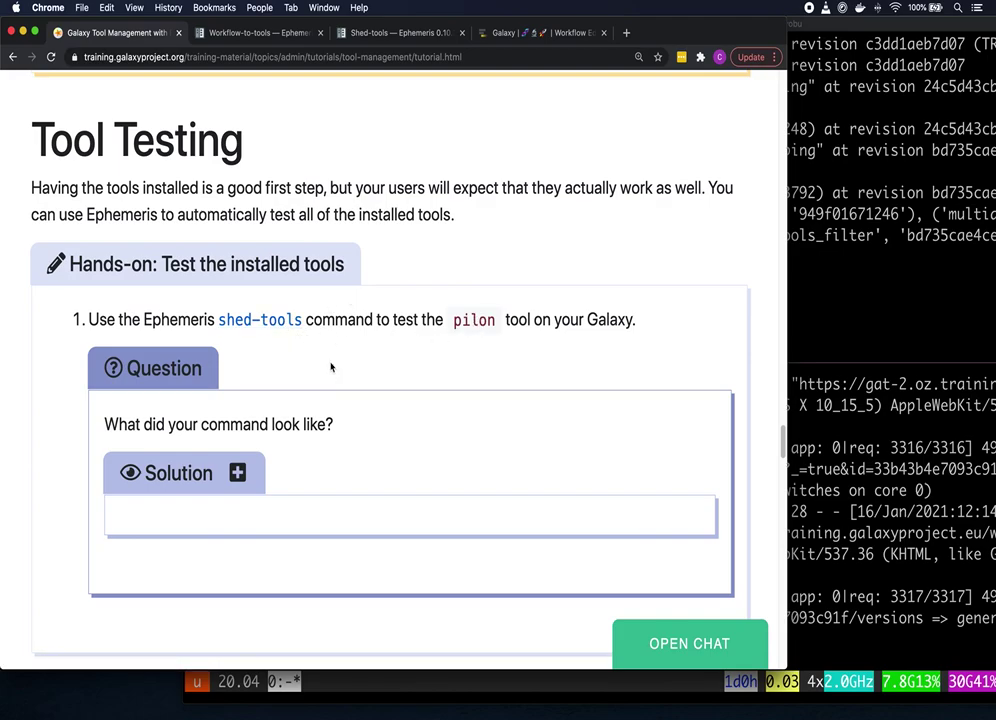
{"action": "left_click", "coordinate": [238, 474]}
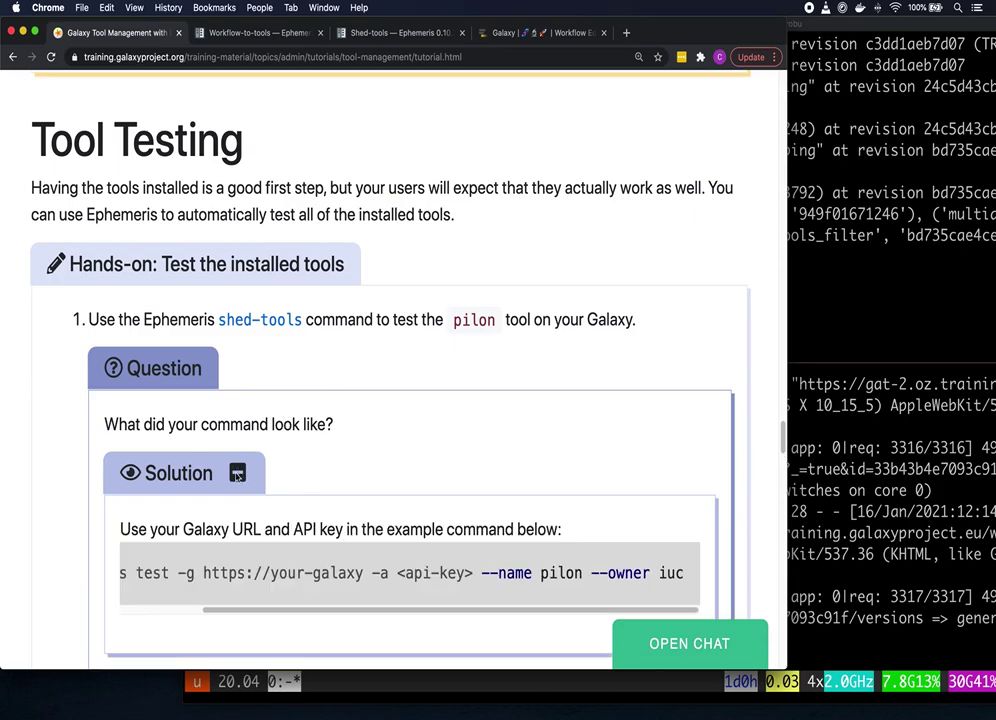
{"action": "left_click_drag", "start_coordinate": [360, 609], "coordinate": [262, 599]}
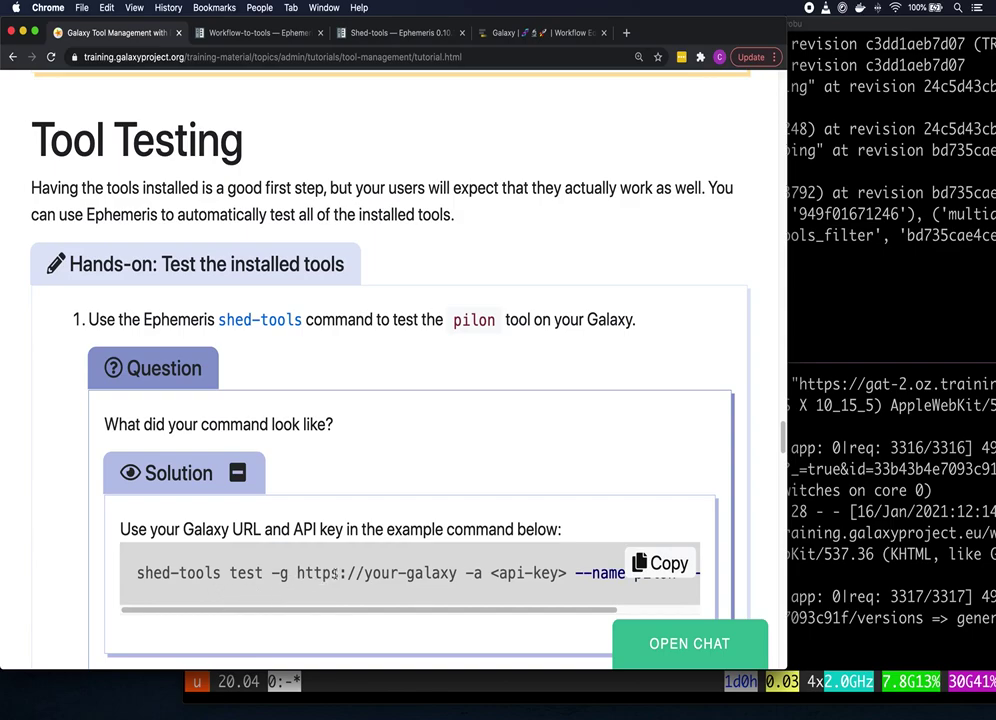
{"action": "left_click_drag", "start_coordinate": [424, 608], "coordinate": [510, 603]}
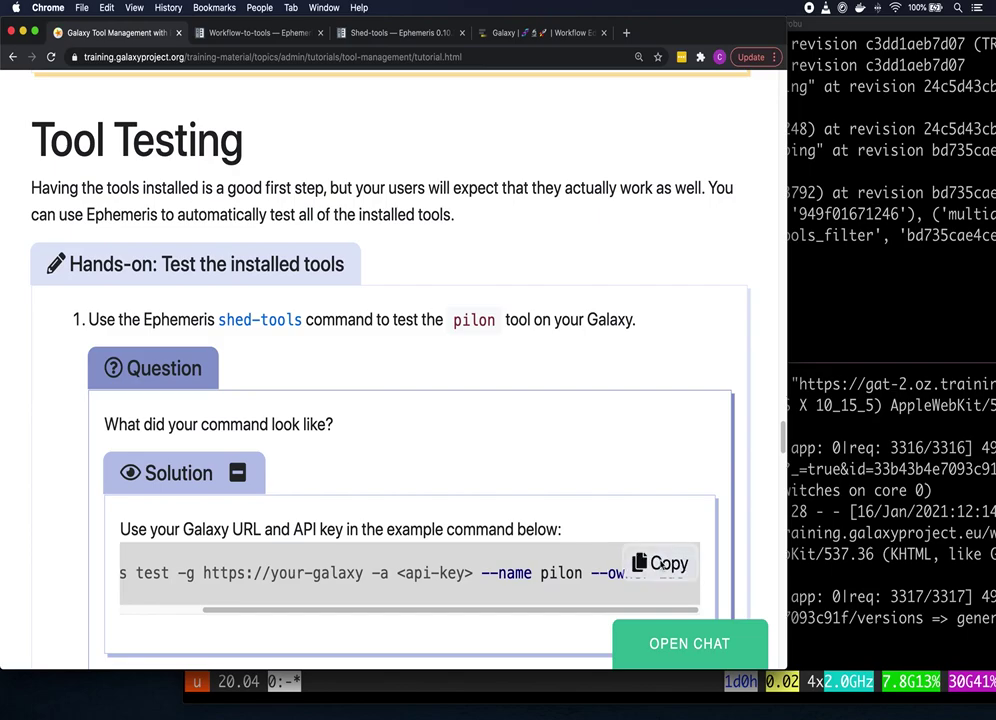
{"action": "left_click", "coordinate": [660, 563]}
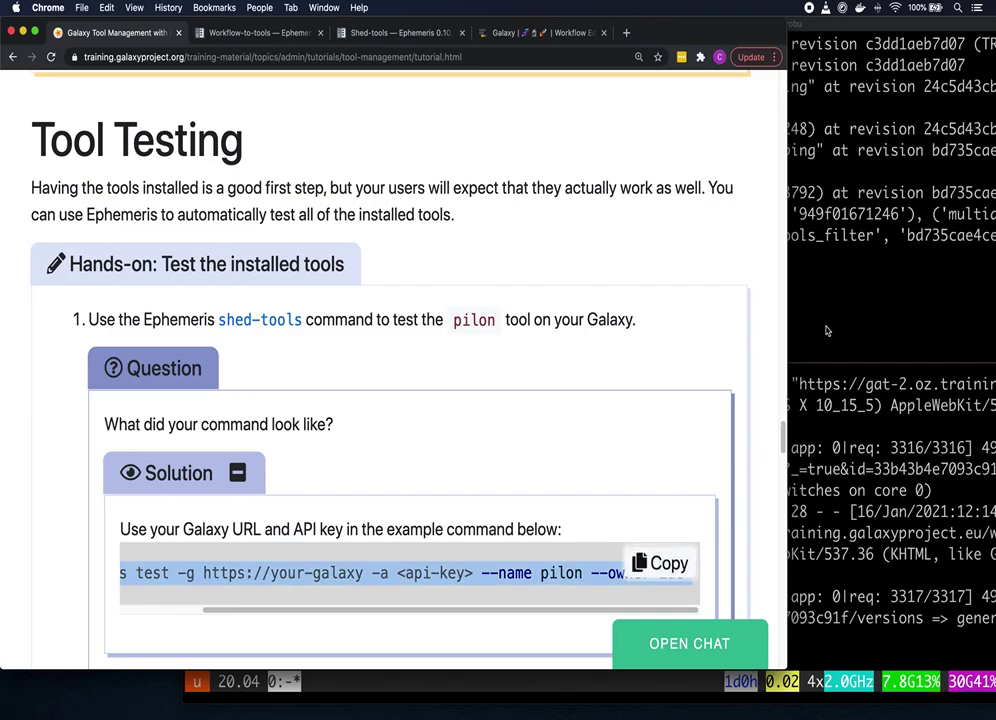
{"action": "left_click", "coordinate": [826, 325]}
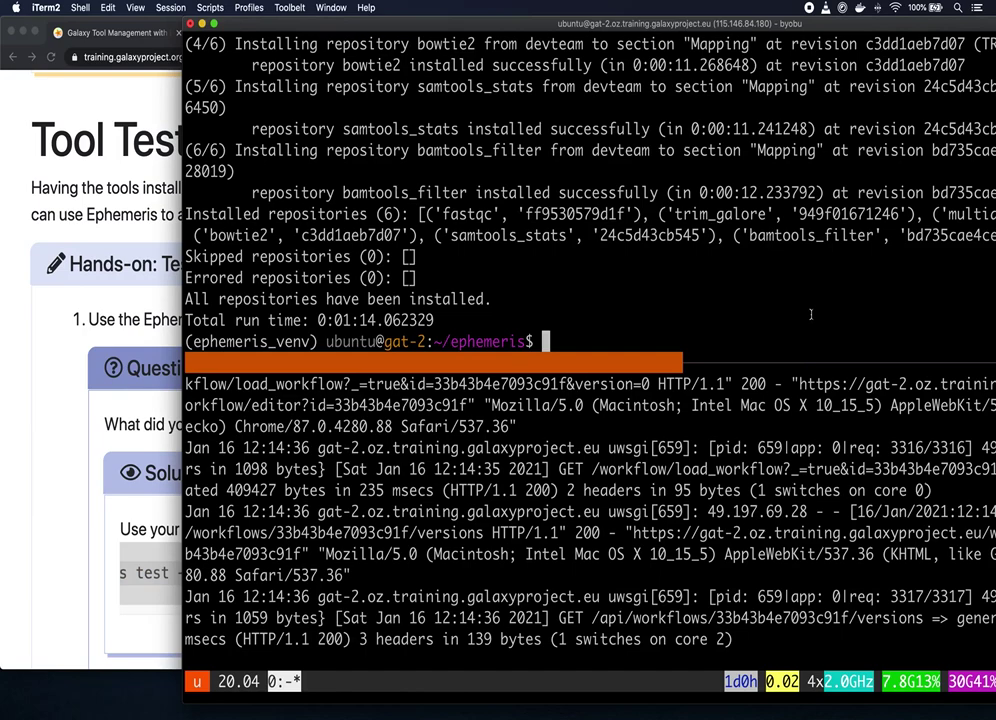
Step: Paste the test command and replace the placeholder host with gat-2.oz.training.galaxyproject.eu
{"action": "key", "text": "super+v"}
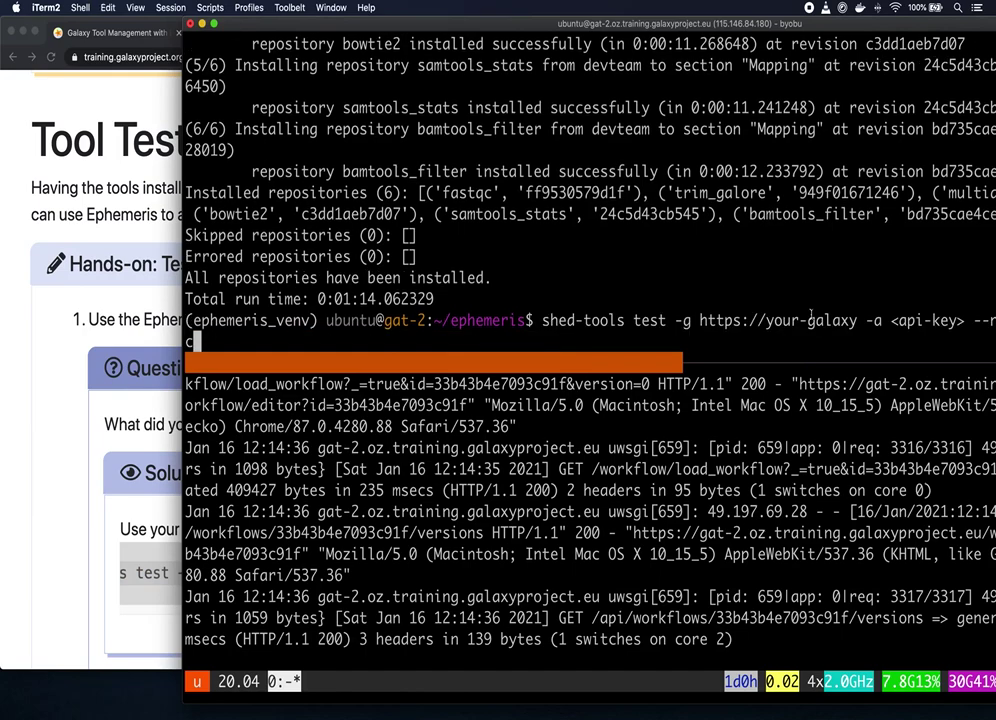
{"action": "key", "text": "Left"}
{"action": "key", "text": "Left"}
{"action": "key", "text": "Left"}
{"action": "key", "text": "Left"}
{"action": "key", "text": "Left"}
{"action": "key", "text": "Left"}
{"action": "key", "text": "Left"}
{"action": "key", "text": "Left"}
{"action": "key", "text": "Left"}
{"action": "key", "text": "Left"}
{"action": "key", "text": "Left"}
{"action": "key", "text": "Left"}
{"action": "key", "text": "Left"}
{"action": "key", "text": "Left"}
{"action": "key", "text": "Left"}
{"action": "key", "text": "Left"}
{"action": "key", "text": "Left"}
{"action": "key", "text": "Left"}
{"action": "key", "text": "Left"}
{"action": "key", "text": "BackSpace"}
{"action": "key", "text": "BackSpace"}
{"action": "key", "text": "BackSpace"}
{"action": "key", "text": "BackSpace"}
{"action": "key", "text": "BackSpace"}
{"action": "key", "text": "BackSpace"}
{"action": "key", "text": "BackSpace"}
{"action": "key", "text": "BackSpace"}
{"action": "key", "text": "BackSpace"}
{"action": "key", "text": "BackSpace"}
{"action": "key", "text": "BackSpace"}
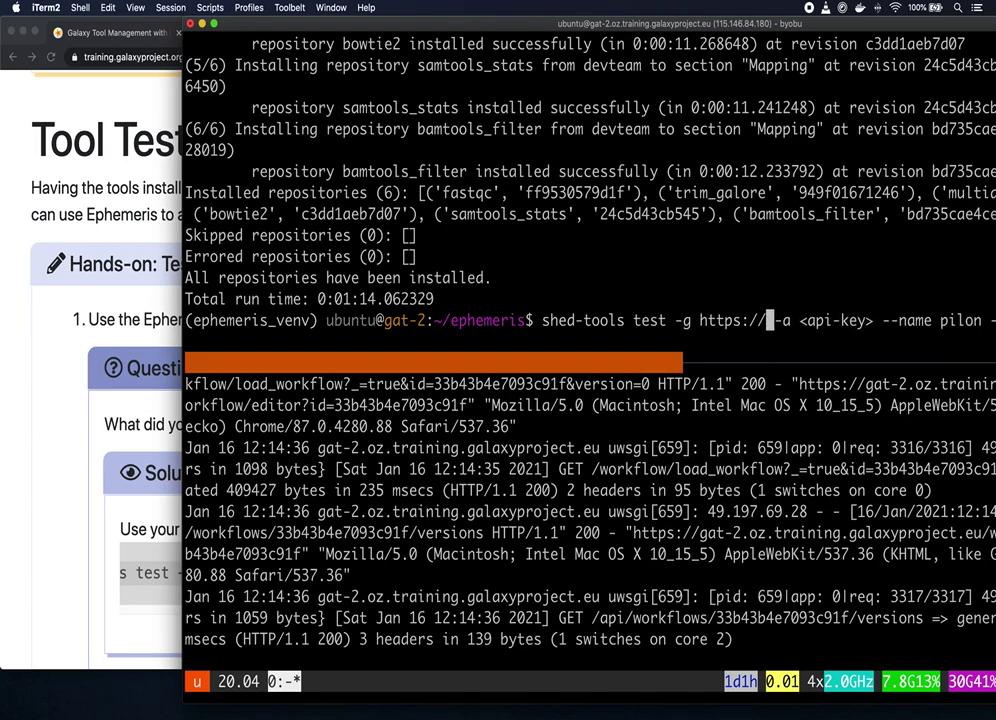
{"action": "type", "text": "gat-2"}
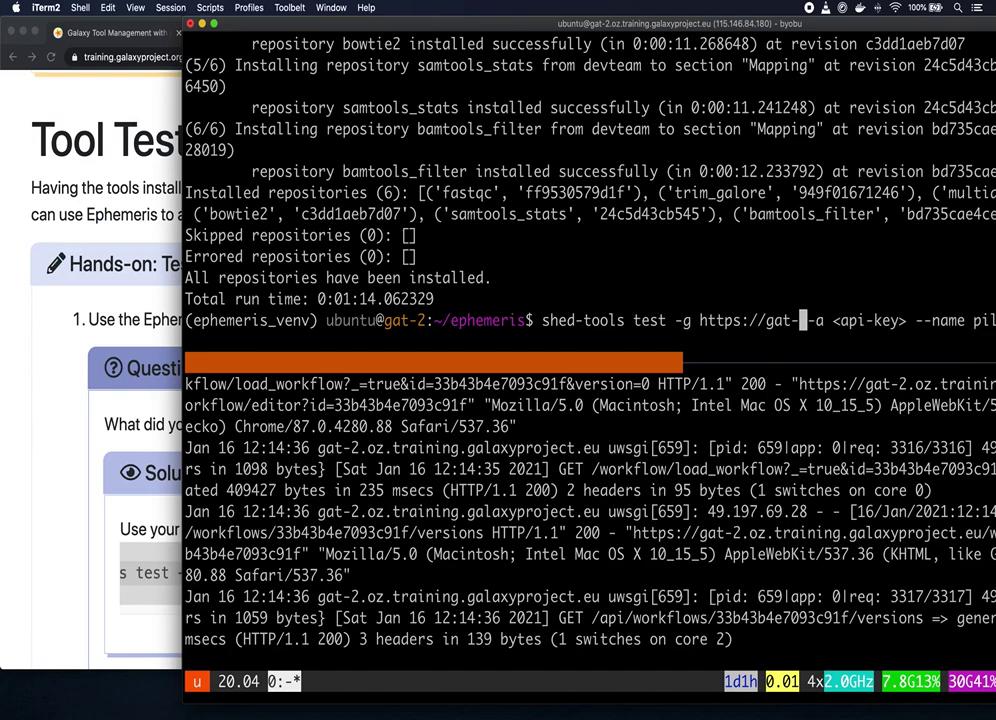
{"action": "type", "text": "."}
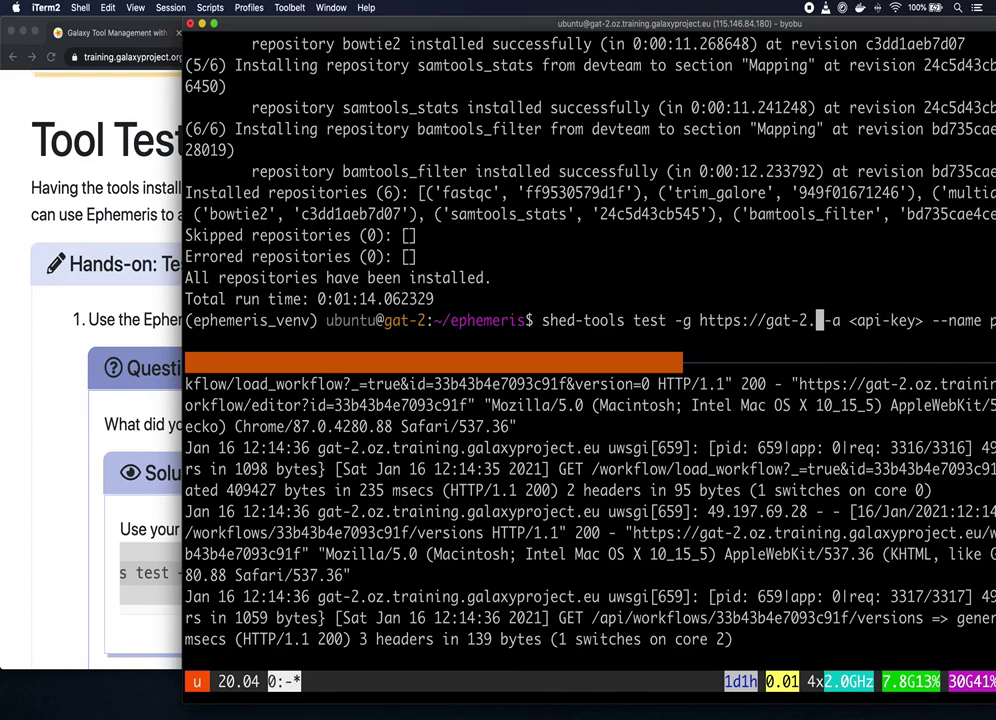
{"action": "type", "text": "oz."}
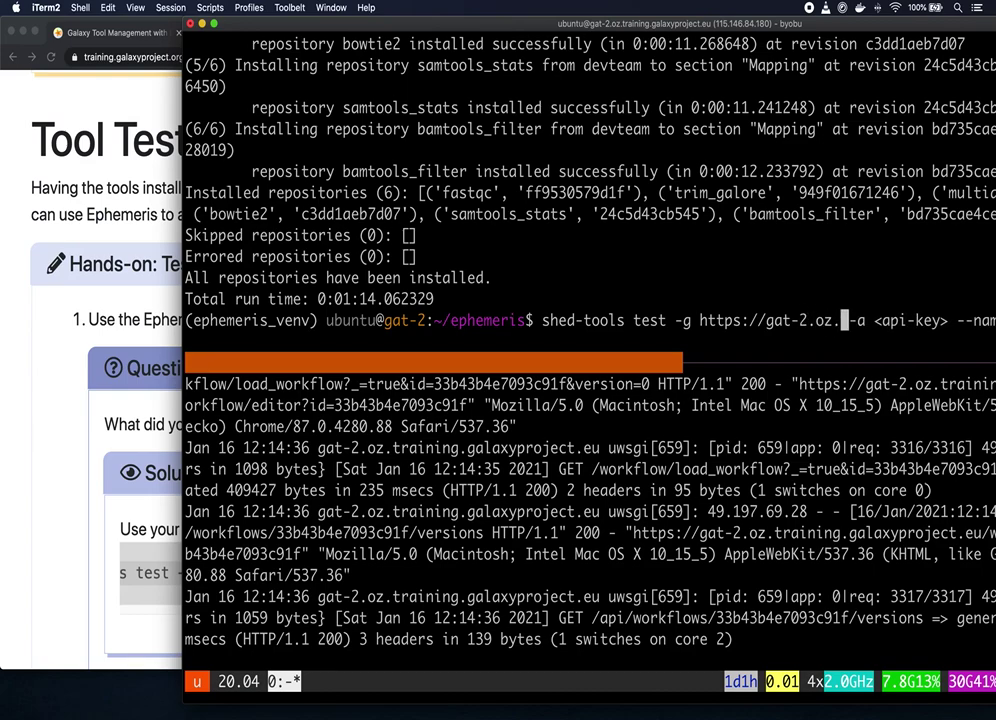
{"action": "type", "text": "trainig"}
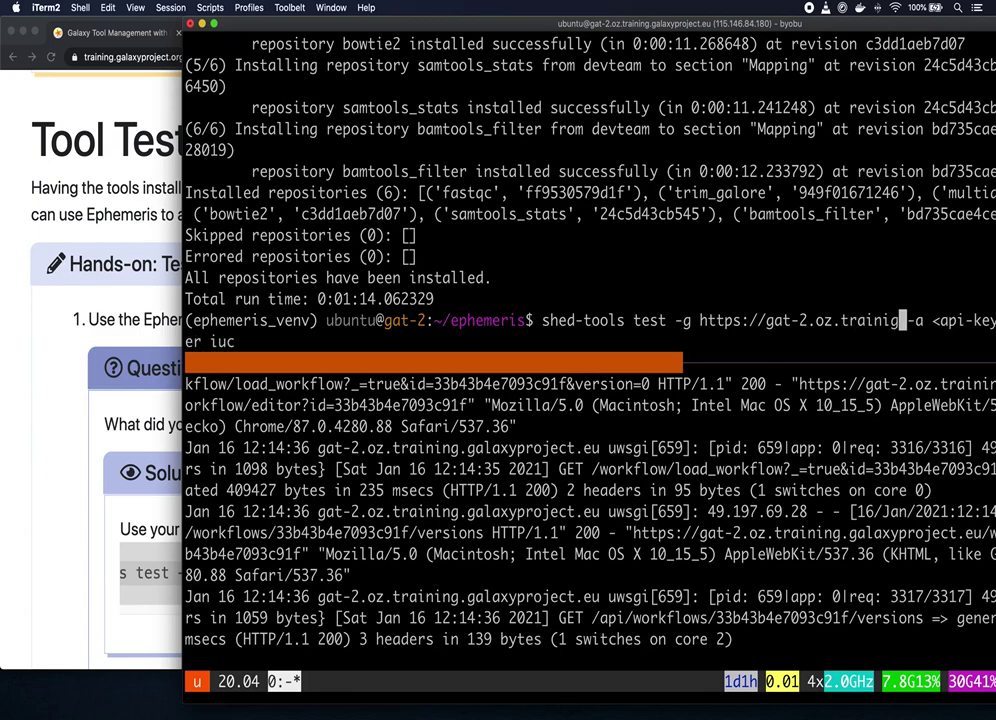
{"action": "key", "text": "BackSpace"}
{"action": "type", "text": "ng.galax"}
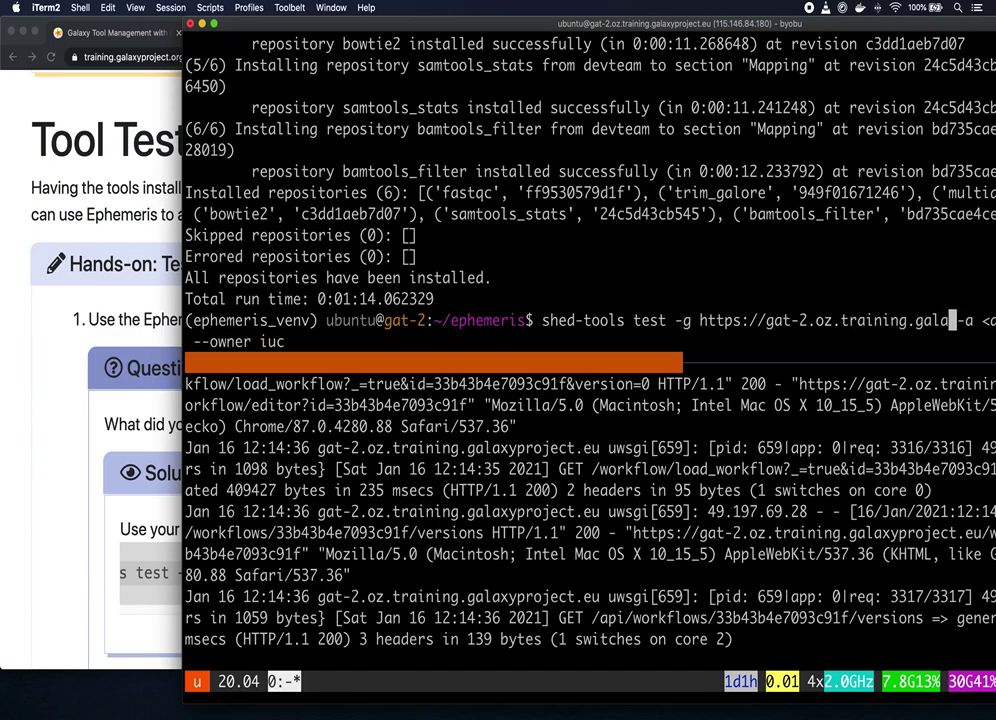
{"action": "type", "text": "yproj"}
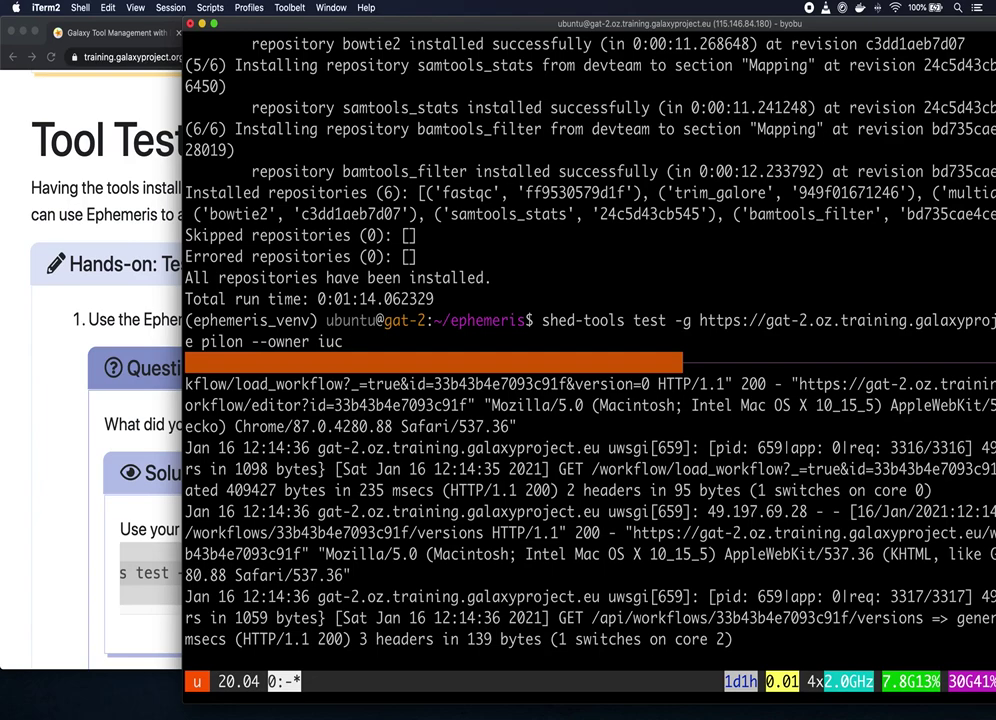
{"action": "type", "text": "ect.eu"}
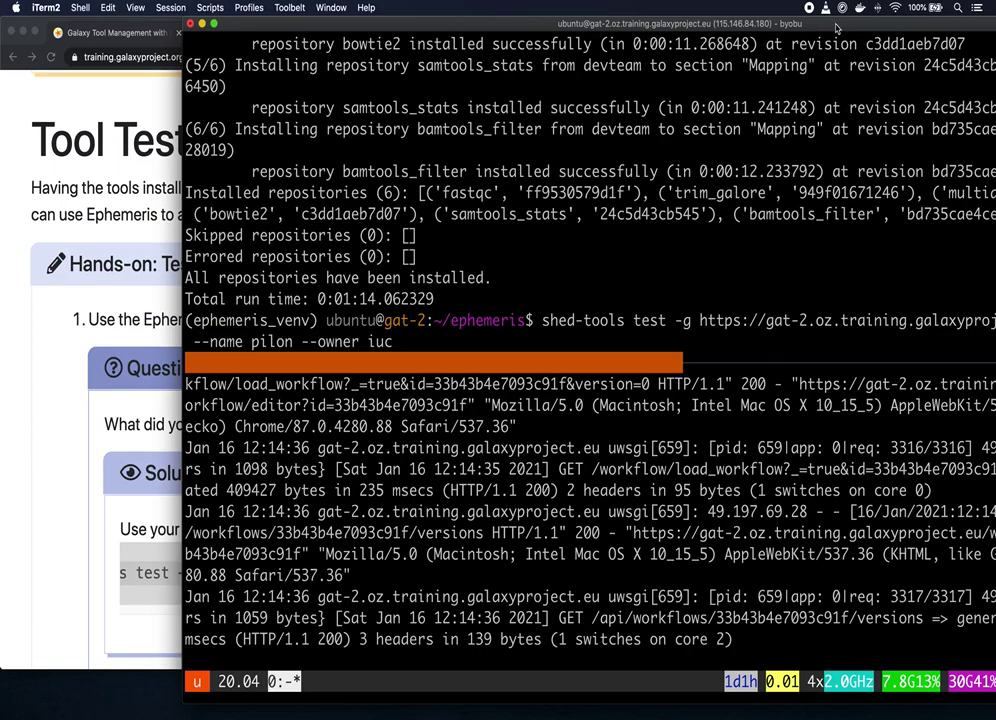
{"action": "left_click_drag", "start_coordinate": [836, 28], "coordinate": [653, 34]}
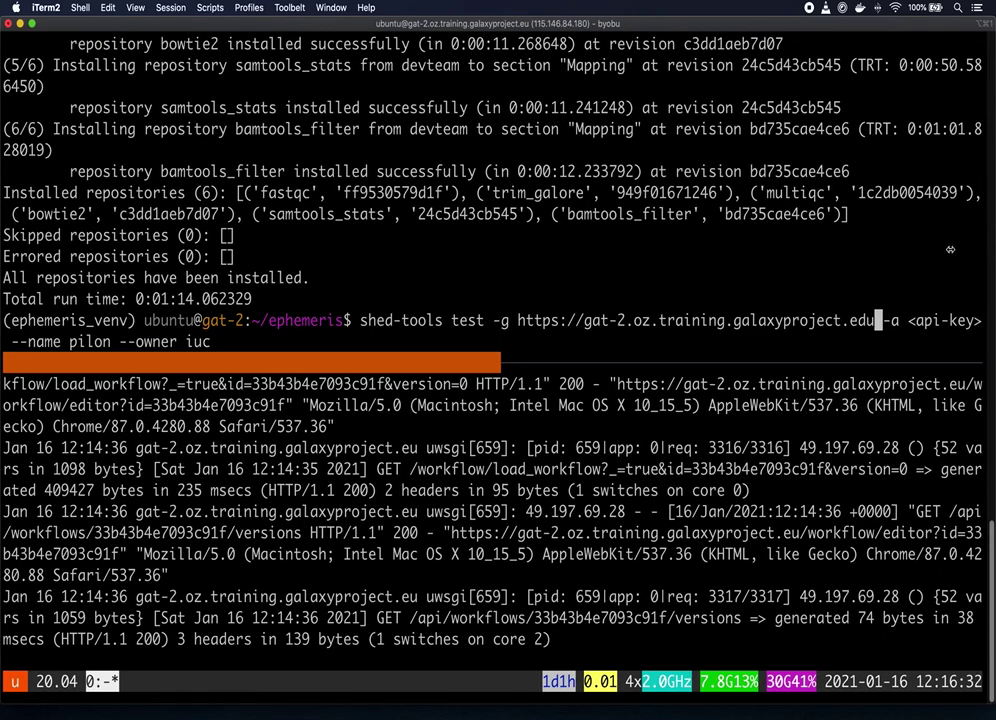
{"action": "left_click_drag", "start_coordinate": [993, 238], "coordinate": [888, 255]}
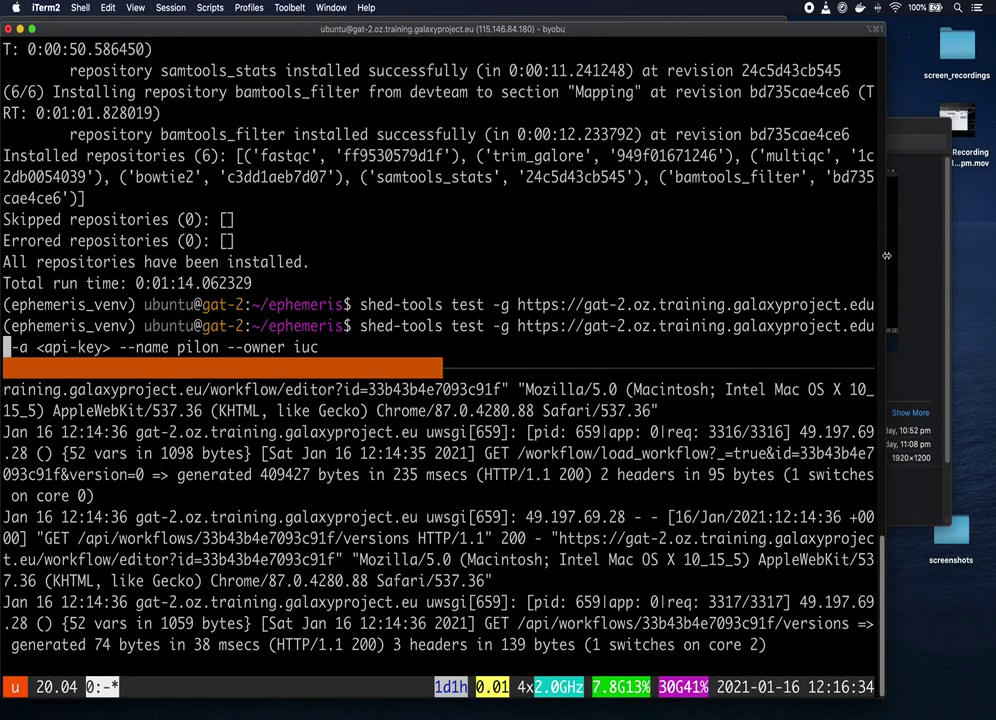
{"action": "left_click_drag", "start_coordinate": [886, 256], "coordinate": [838, 261]}
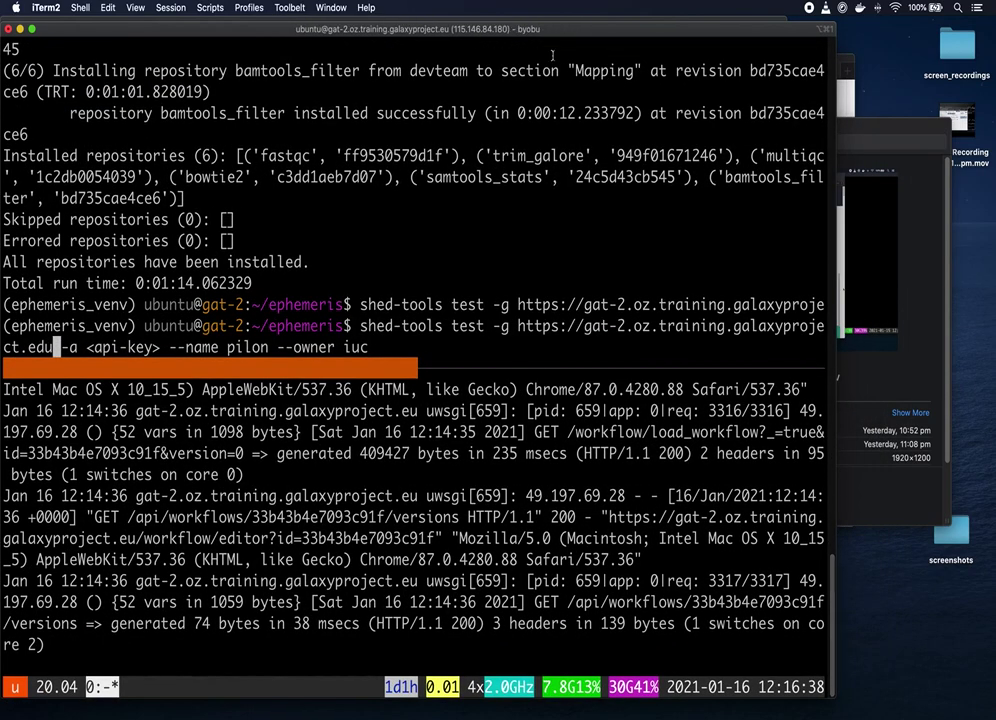
{"action": "left_click_drag", "start_coordinate": [286, 35], "coordinate": [438, 20]}
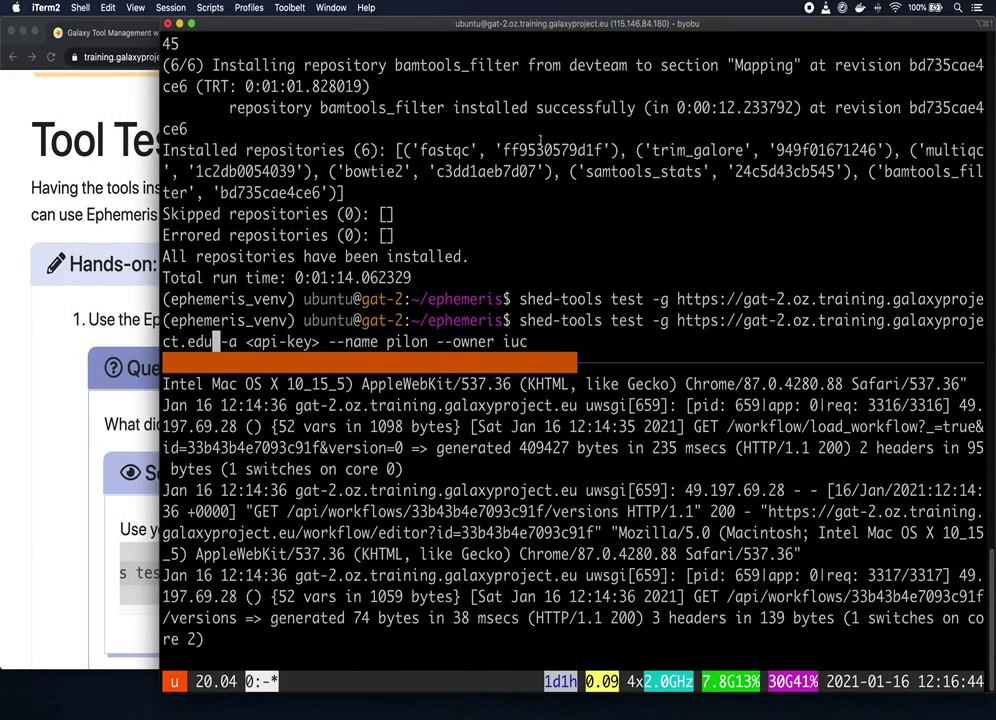
Step: Fix the domain ending, substitute $API_KEY for the api-key placeholder, and run the pilon test
{"action": "key", "text": "BackSpace"}
{"action": "key", "text": "BackSpace"}
{"action": "type", "text": "u"}
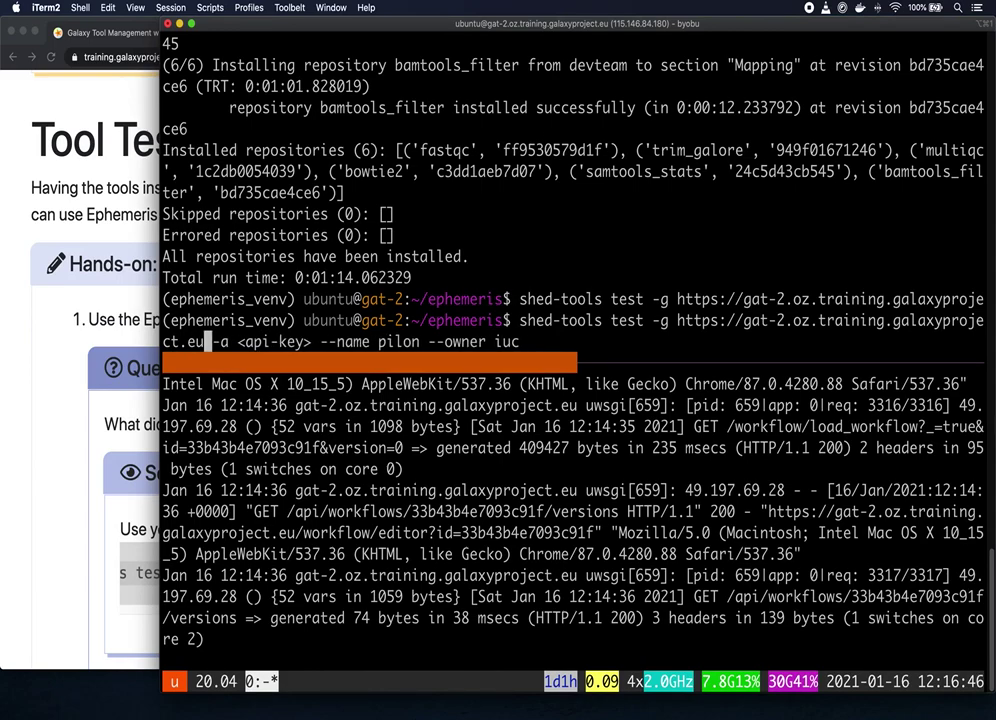
{"action": "key", "text": "Right"}
{"action": "key", "text": "Right"}
{"action": "key", "text": "Right"}
{"action": "key", "text": "Right"}
{"action": "key", "text": "Right"}
{"action": "key", "text": "Right"}
{"action": "key", "text": "Right"}
{"action": "key", "text": "Right"}
{"action": "key", "text": "Right"}
{"action": "key", "text": "Right"}
{"action": "key", "text": "Right"}
{"action": "key", "text": "Right"}
{"action": "key", "text": "Right"}
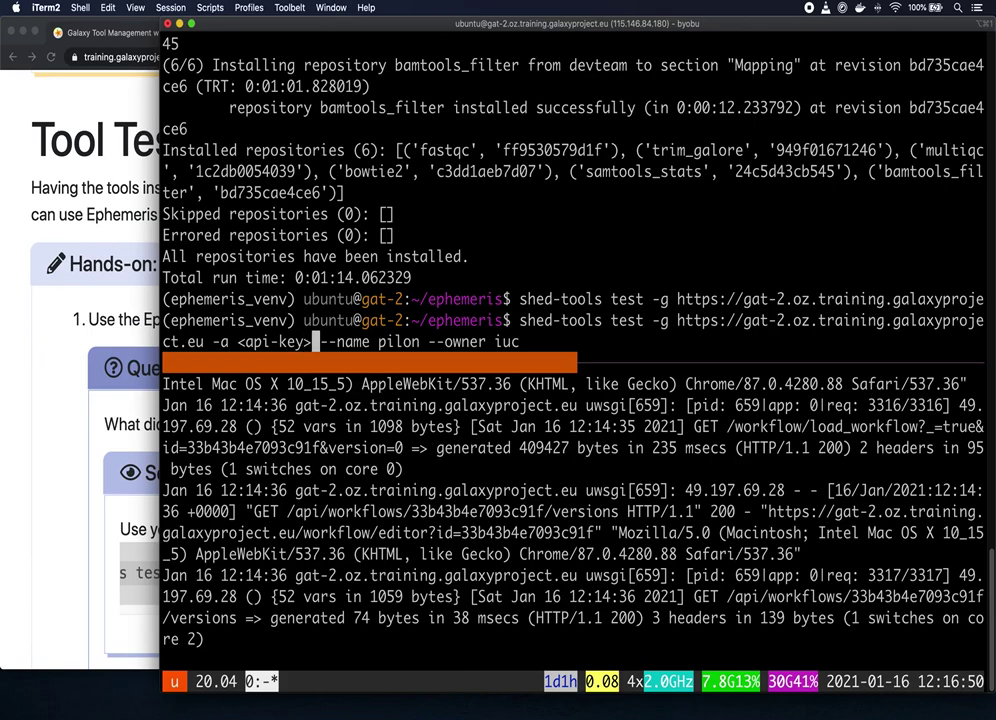
{"action": "key", "text": "BackSpace"}
{"action": "key", "text": "BackSpace"}
{"action": "key", "text": "BackSpace"}
{"action": "key", "text": "BackSpace"}
{"action": "key", "text": "BackSpace"}
{"action": "key", "text": "BackSpace"}
{"action": "key", "text": "BackSpace"}
{"action": "key", "text": "BackSpace"}
{"action": "key", "text": "BackSpace"}
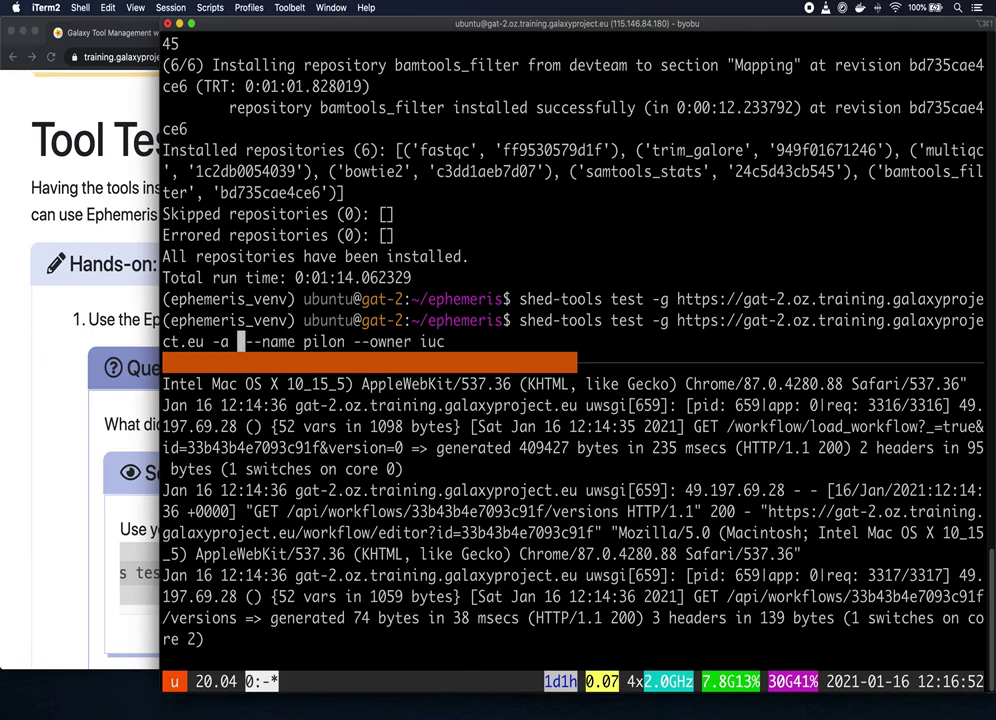
{"action": "type", "text": "$API_KEY"}
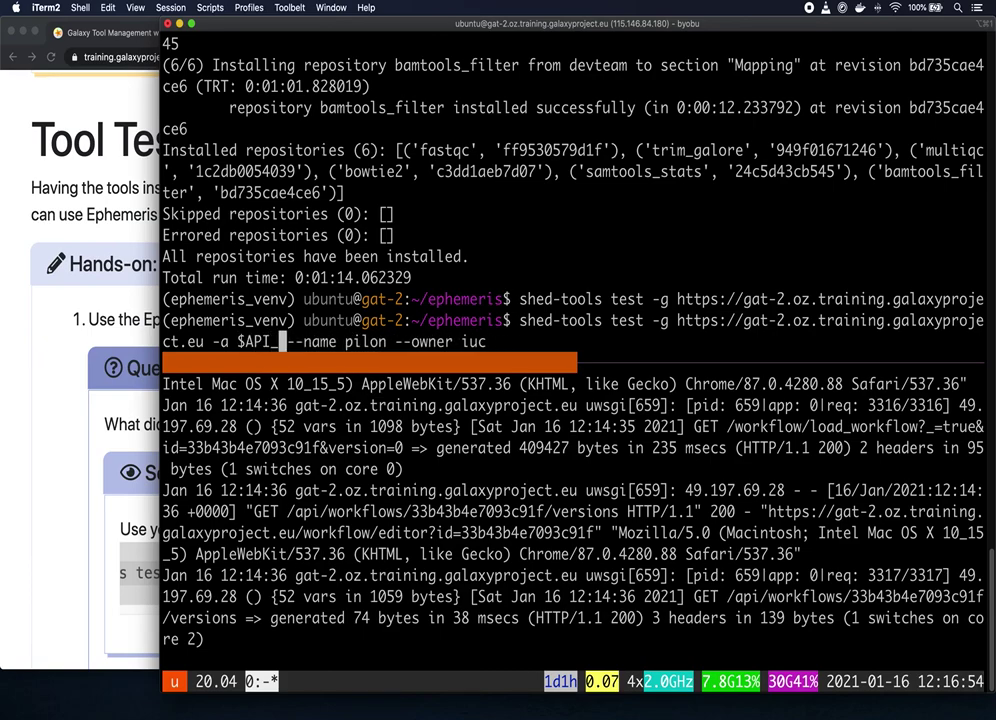
{"action": "key", "text": "Right"}
{"action": "key", "text": "Right"}
{"action": "key", "text": "Right"}
{"action": "key", "text": "Right"}
{"action": "key", "text": "Right"}
{"action": "key", "text": "Right"}
{"action": "key", "text": "Right"}
{"action": "key", "text": "Right"}
{"action": "key", "text": "Right"}
{"action": "key", "text": "Right"}
{"action": "key", "text": "Right"}
{"action": "key", "text": "Right"}
{"action": "key", "text": "Right"}
{"action": "key", "text": "Right"}
{"action": "key", "text": "Right"}
{"action": "key", "text": "Right"}
{"action": "key", "text": "Right"}
{"action": "key", "text": "Right"}
{"action": "key", "text": "Right"}
{"action": "key", "text": "Right"}
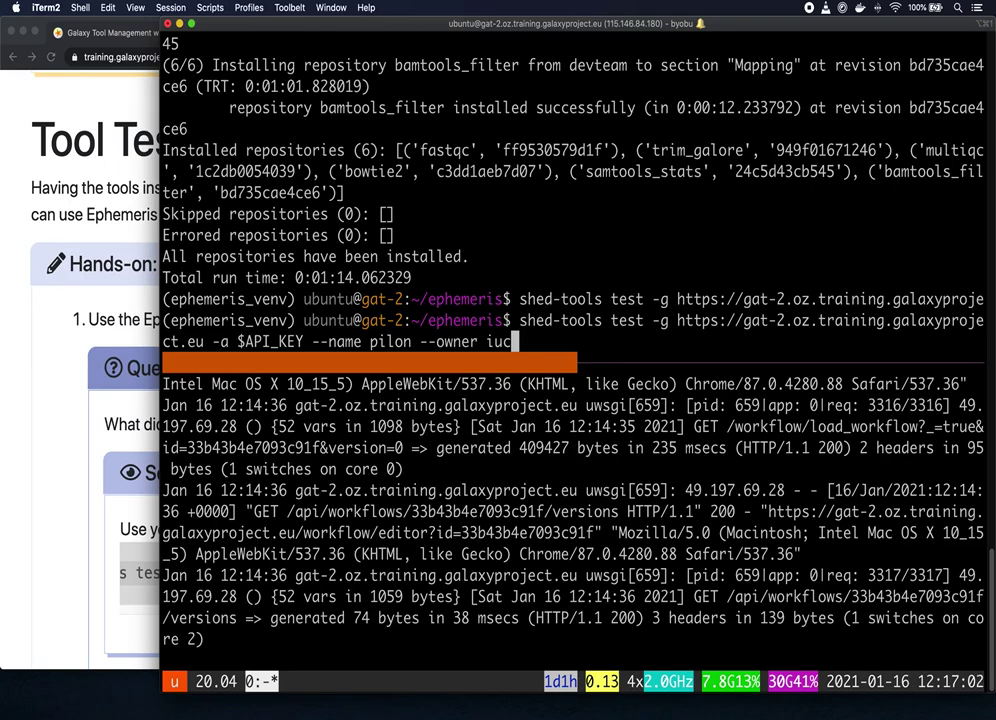
{"action": "key", "text": "Return"}
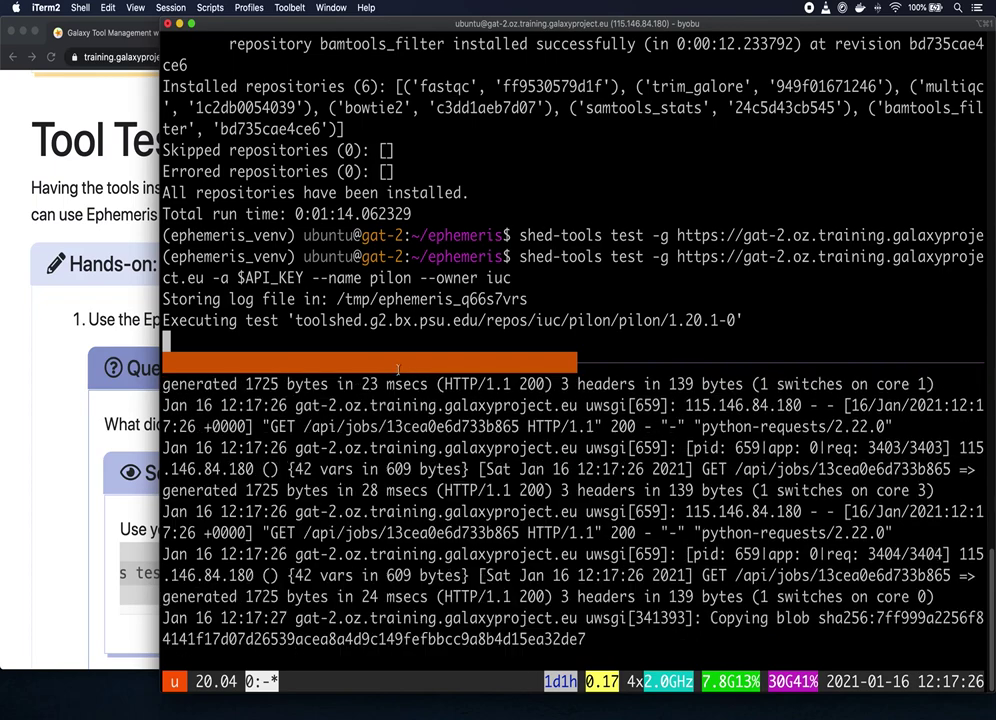
Step: Return to the Galaxy tab, zoom the page back in to 110%, and go to Analyze Data
{"action": "left_click", "coordinate": [97, 95]}
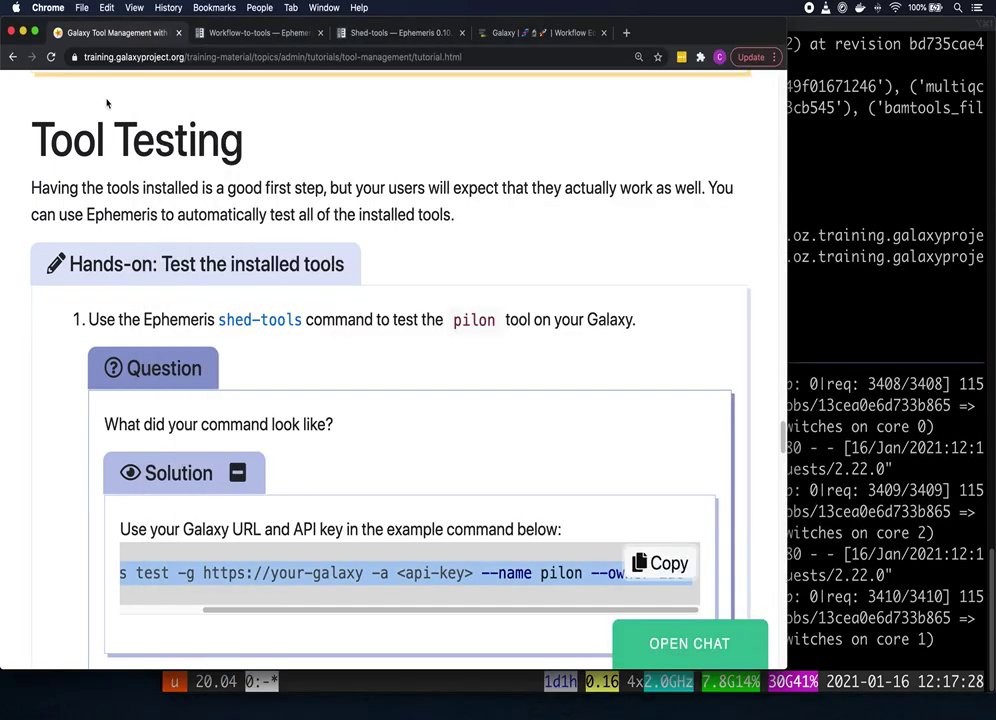
{"action": "left_click", "coordinate": [515, 35]}
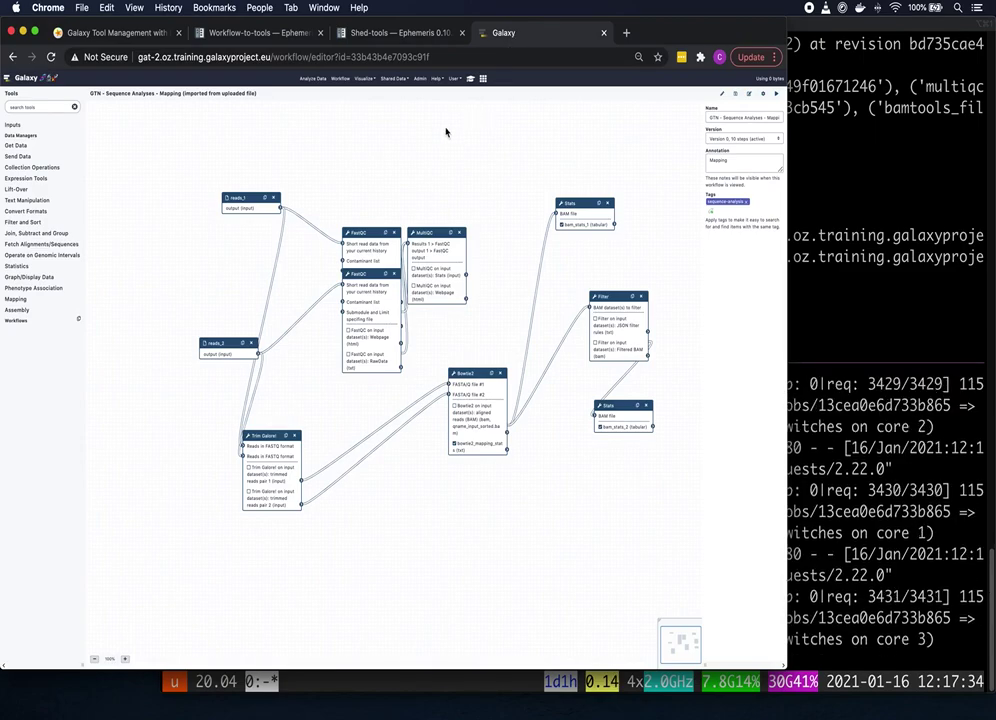
{"action": "key", "text": "super+equal"}
{"action": "key", "text": "super+equal"}
{"action": "key", "text": "super+equal"}
{"action": "key", "text": "super+equal"}
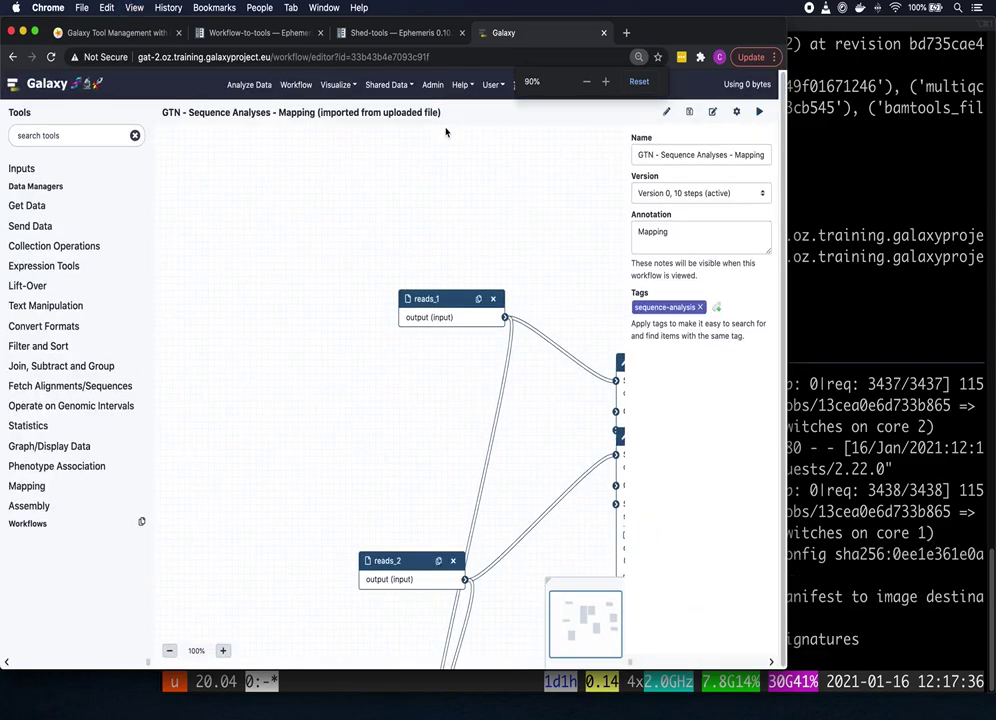
{"action": "key", "text": "super+equal"}
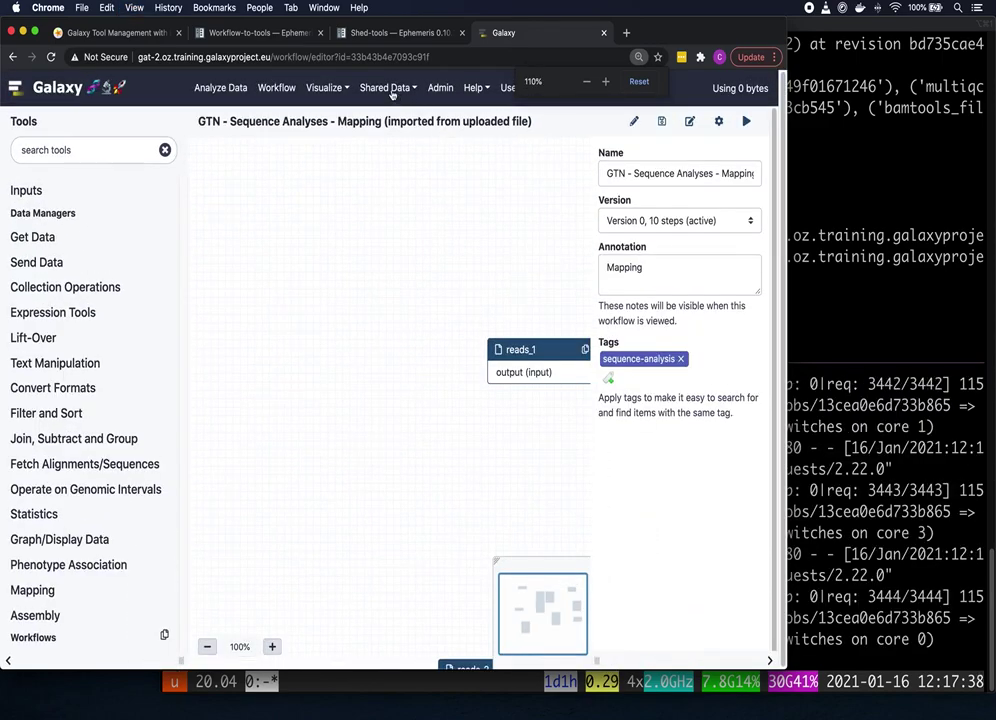
{"action": "left_click", "coordinate": [220, 88]}
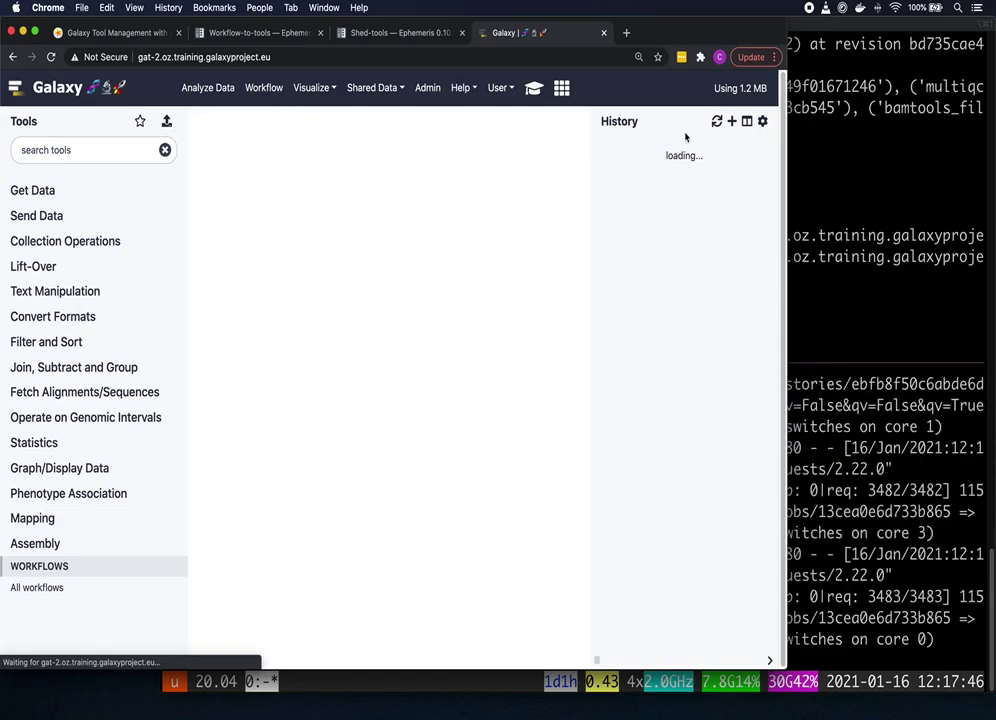
Step: Monitor test_history and the terminal, refreshing until both pilon tests on data 6 and data 5 finish
{"action": "left_click", "coordinate": [748, 121]}
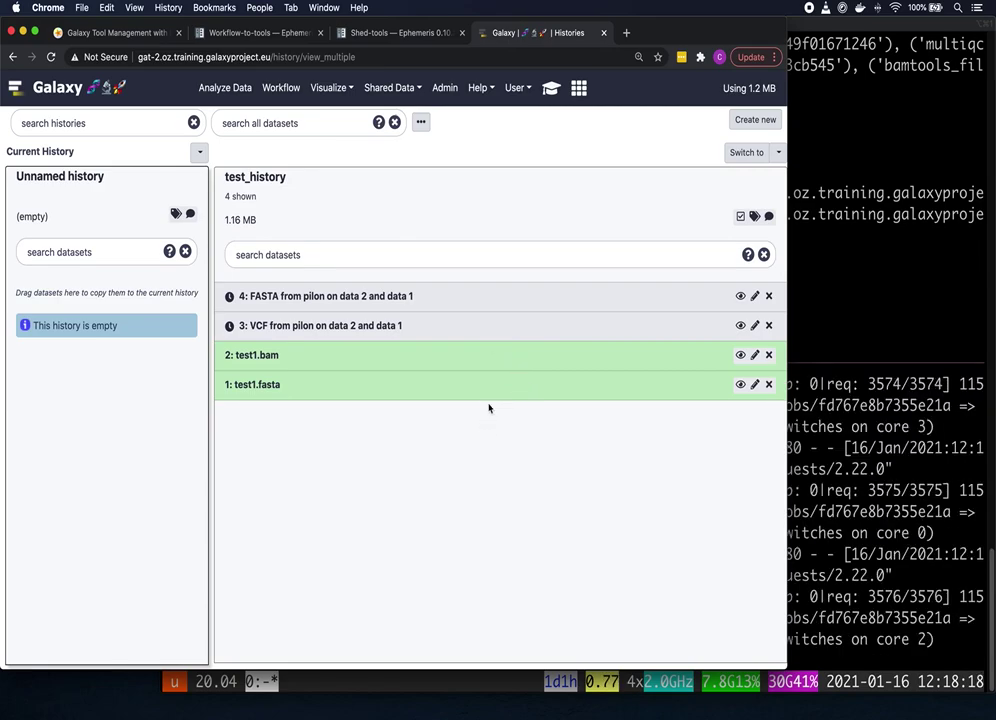
{"action": "left_click", "coordinate": [847, 286]}
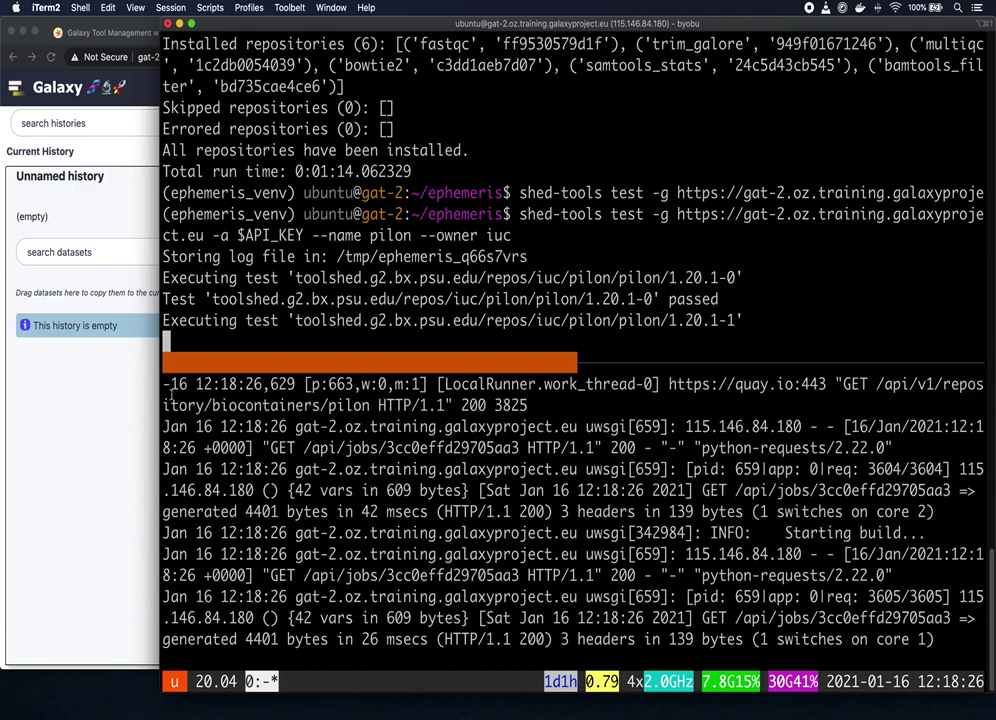
{"action": "left_click", "coordinate": [127, 393]}
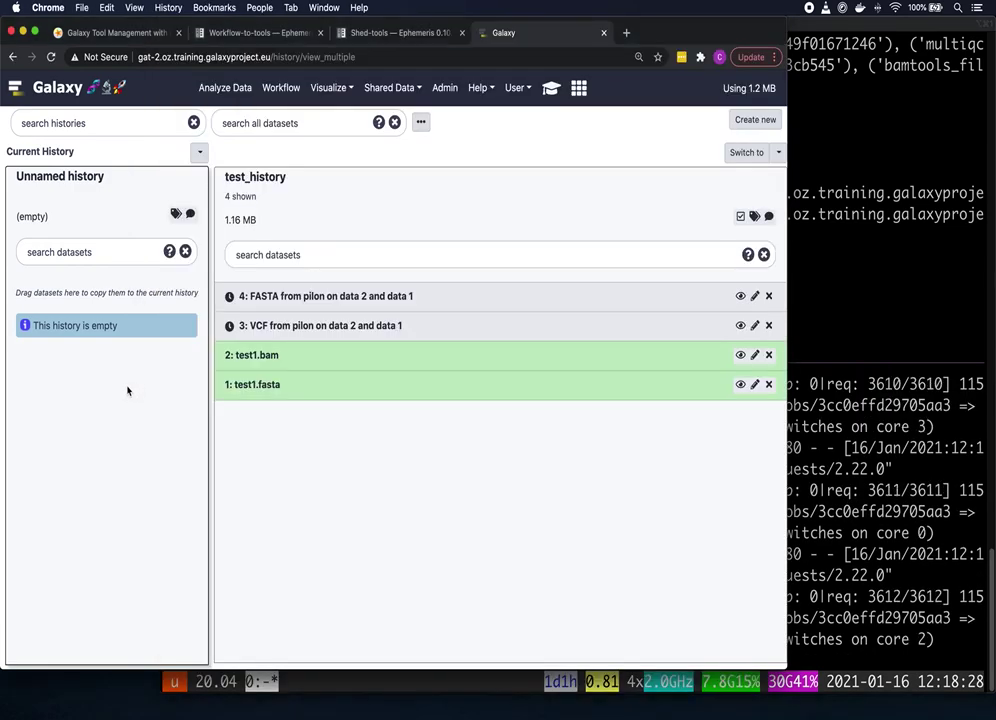
{"action": "key", "text": "super+r"}
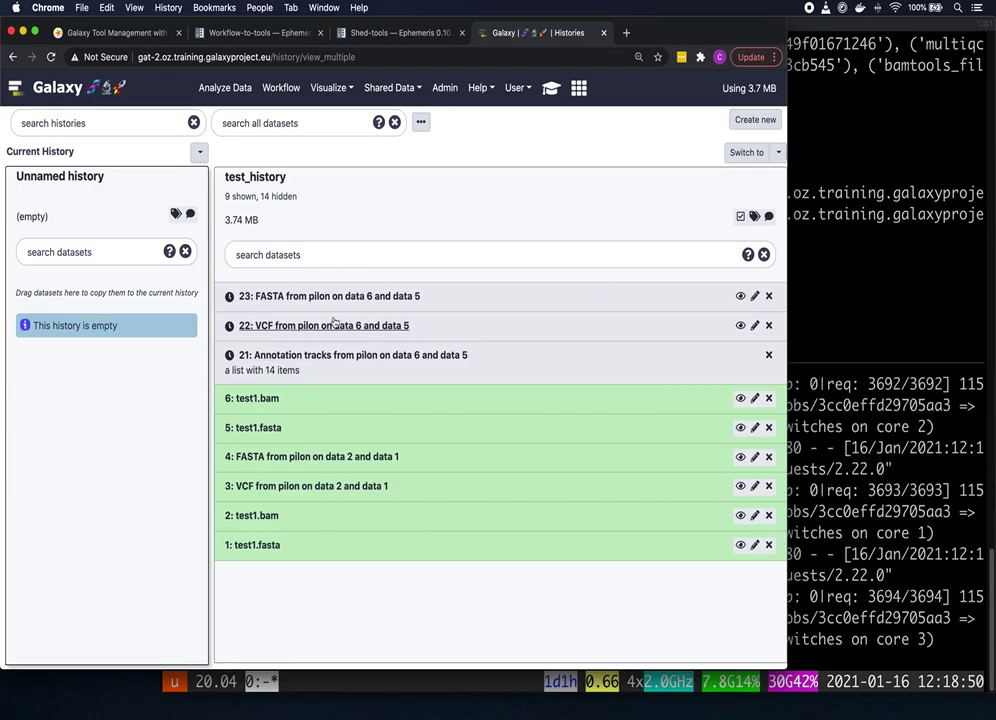
{"action": "key", "text": "super+r"}
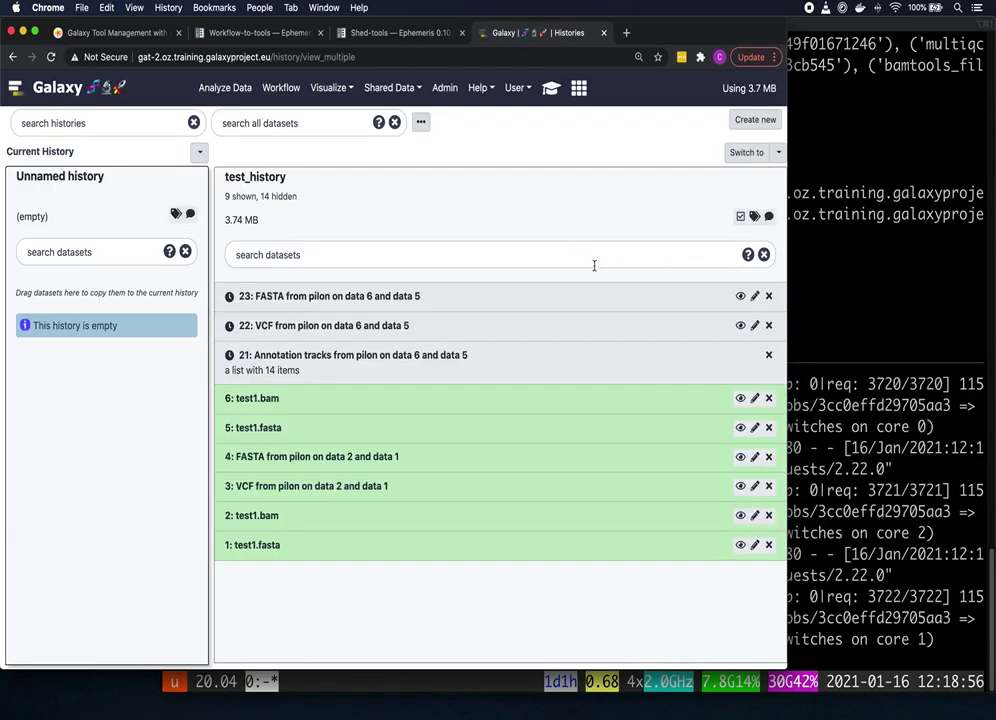
{"action": "left_click", "coordinate": [885, 281]}
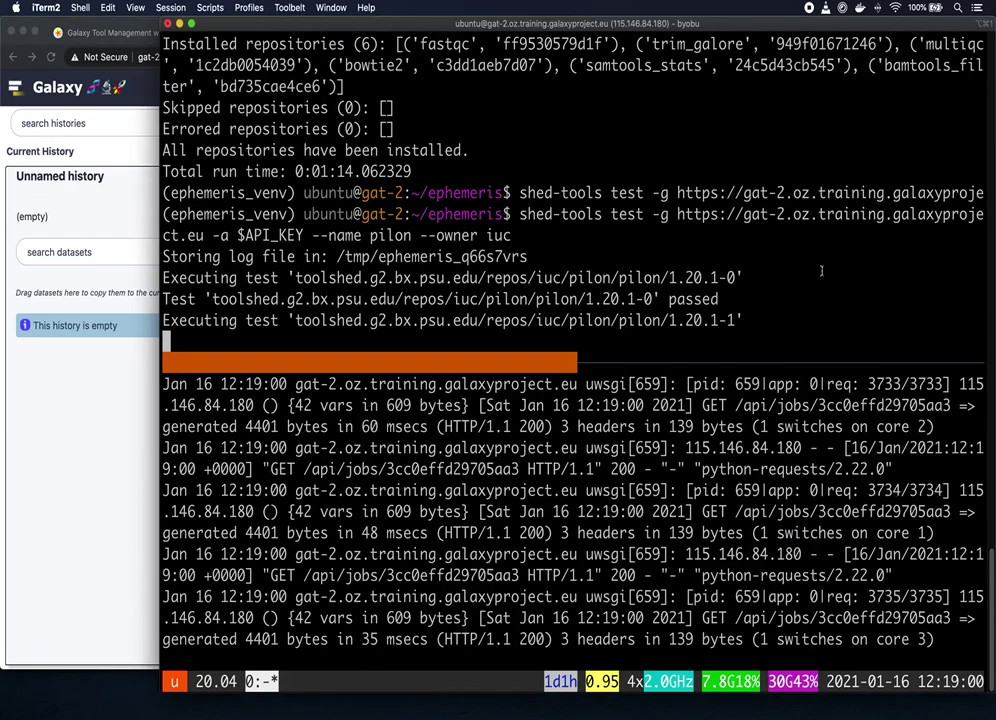
{"action": "left_click", "coordinate": [85, 420]}
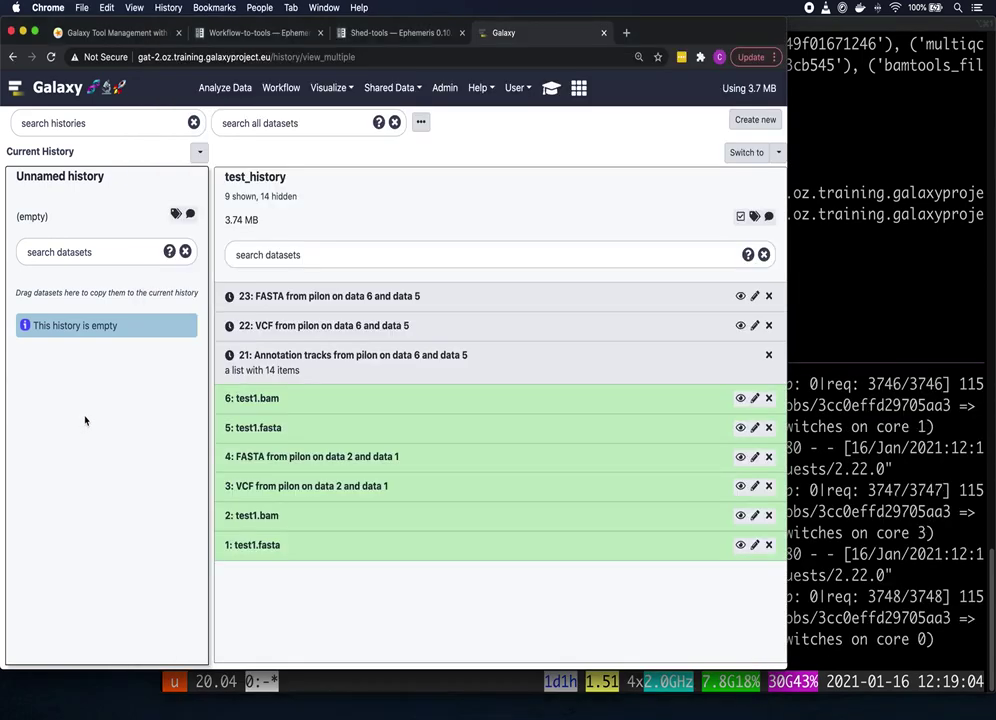
{"action": "key", "text": "super+r"}
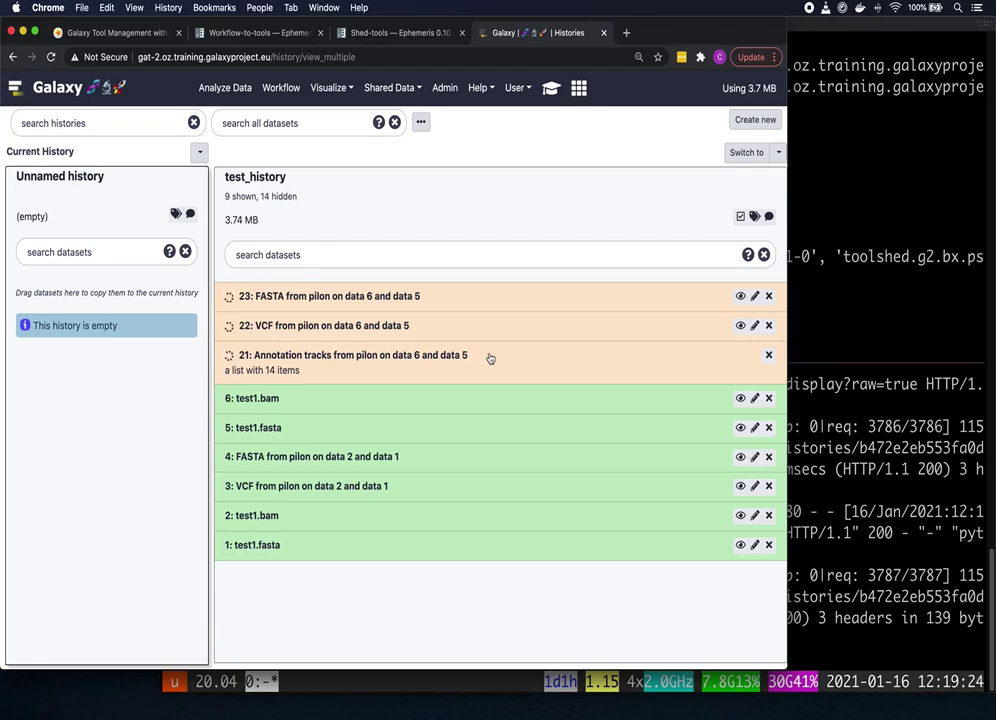
{"action": "left_click", "coordinate": [831, 292]}
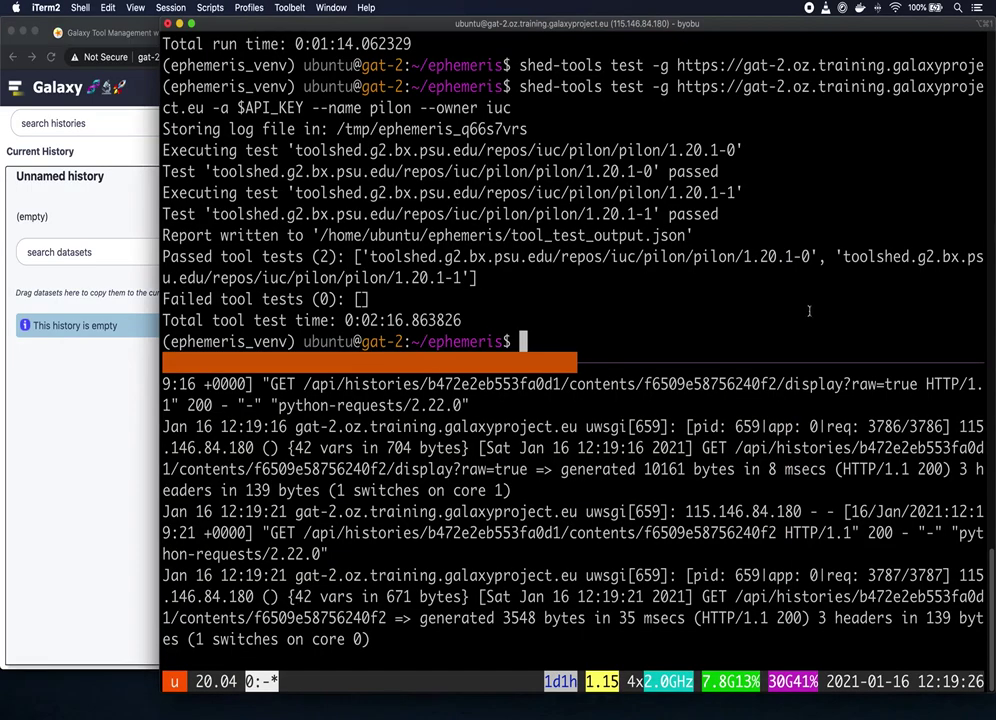
{"action": "left_click", "coordinate": [130, 413]}
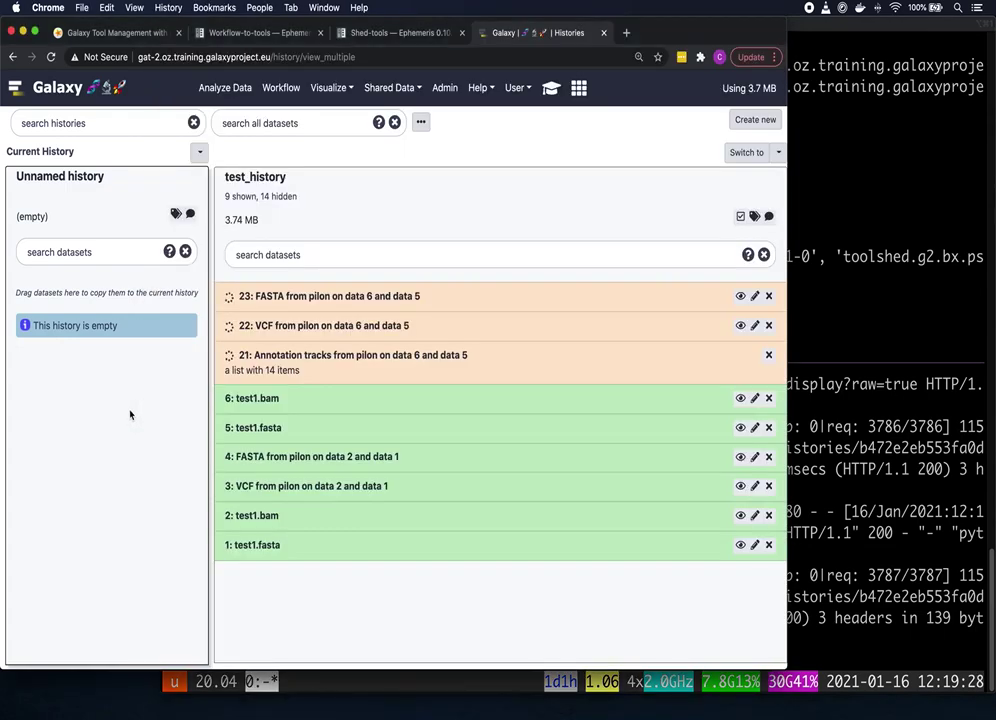
{"action": "key", "text": "super+r"}
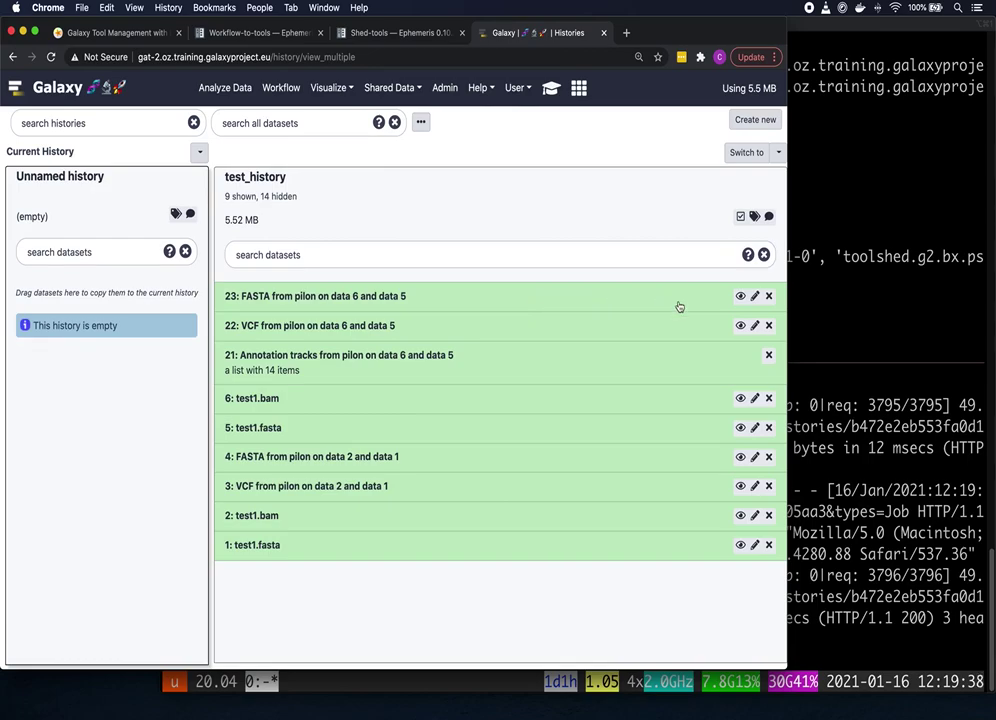
{"action": "left_click", "coordinate": [840, 305]}
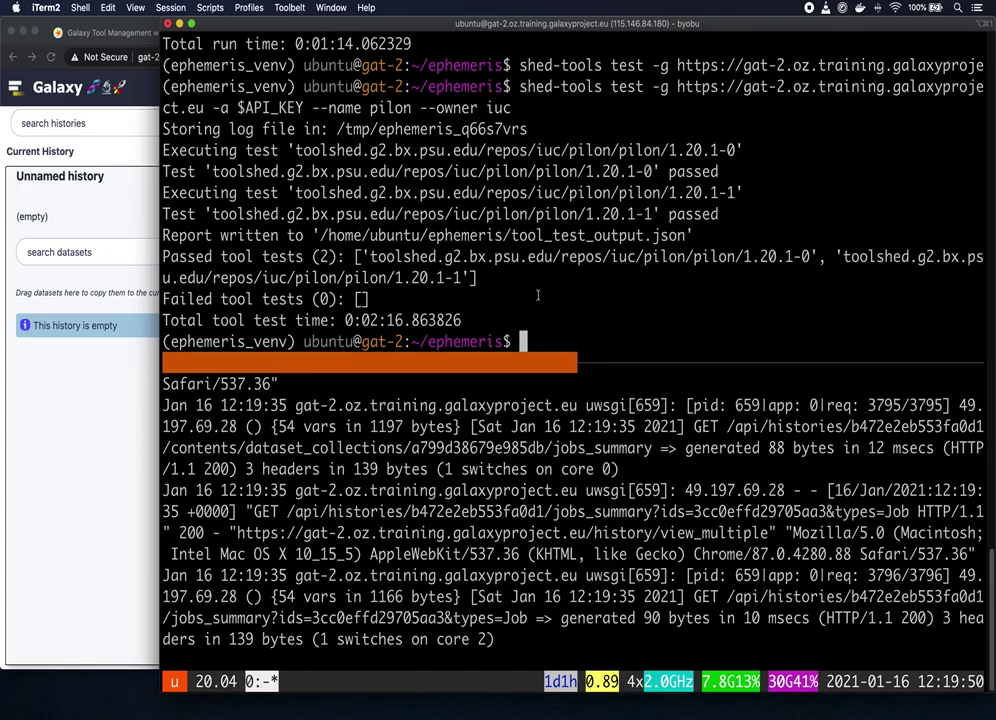
Step: List the ephemeris folder and highlight the new tool_test_output.json report
{"action": "type", "text": "ls"}
{"action": "key", "text": "Return"}
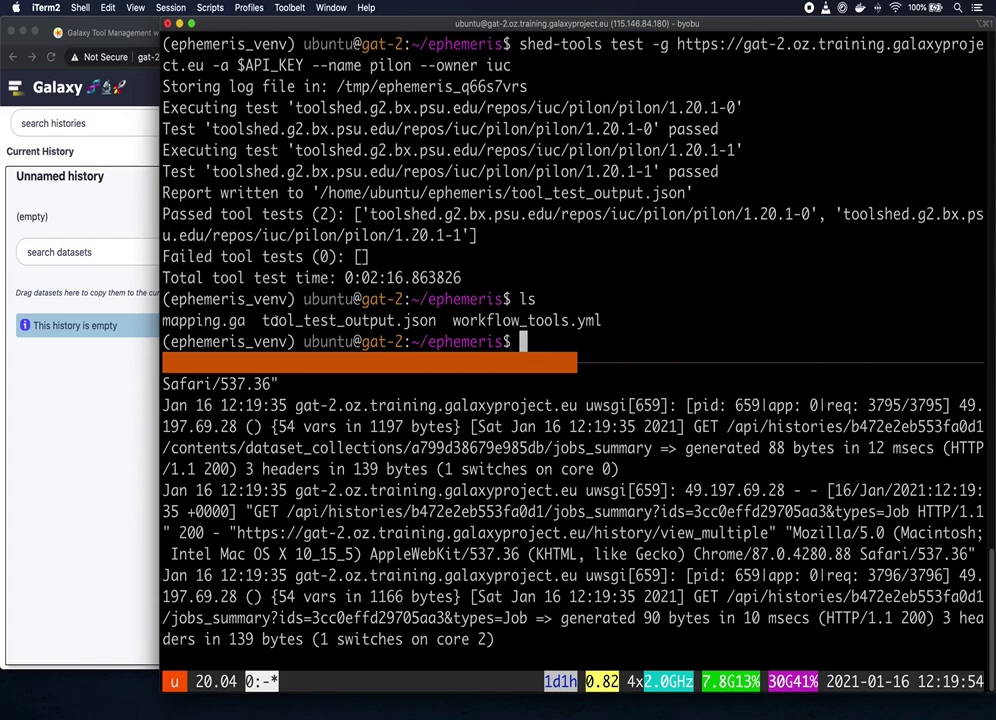
{"action": "left_click_drag", "start_coordinate": [263, 320], "coordinate": [436, 320]}
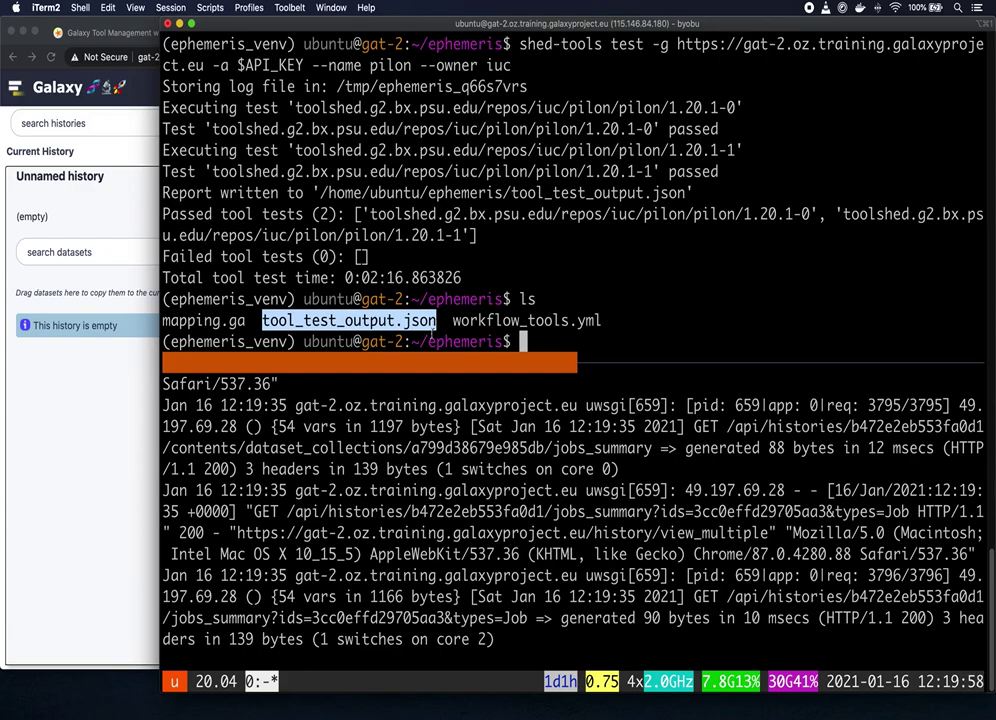
{"action": "left_click", "coordinate": [97, 405]}
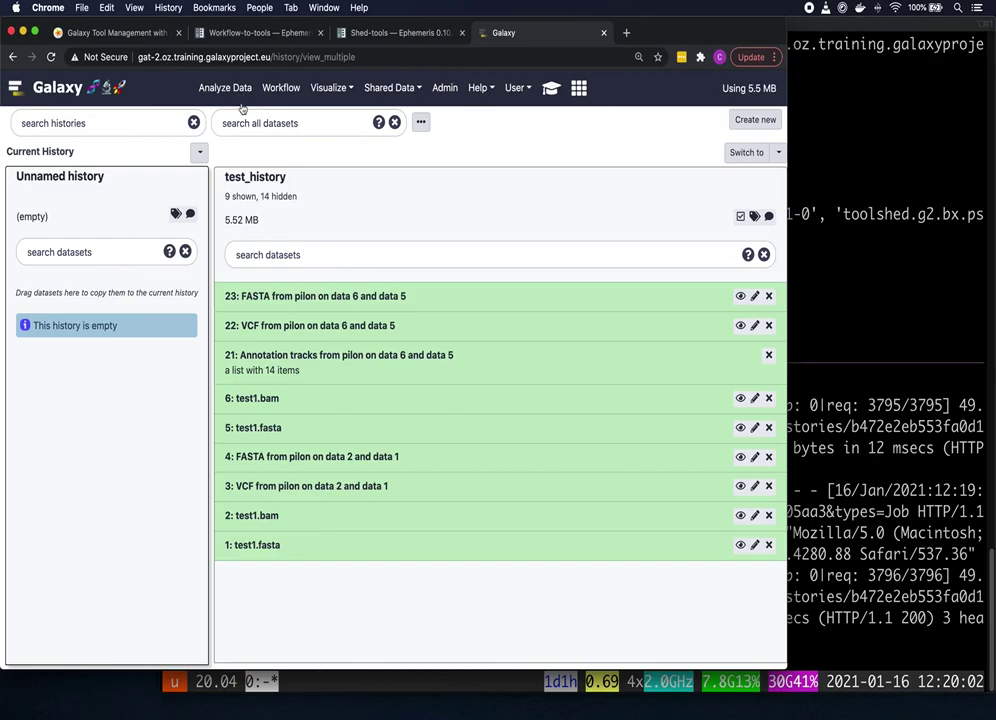
Step: Scroll the tool management tutorial to Obtaining a Tool List and open the get-tool-list docs in a new tab
{"action": "left_click", "coordinate": [136, 35]}
{"action": "scroll", "coordinate": [465, 221], "scroll_direction": "down", "scroll_amount": 2}
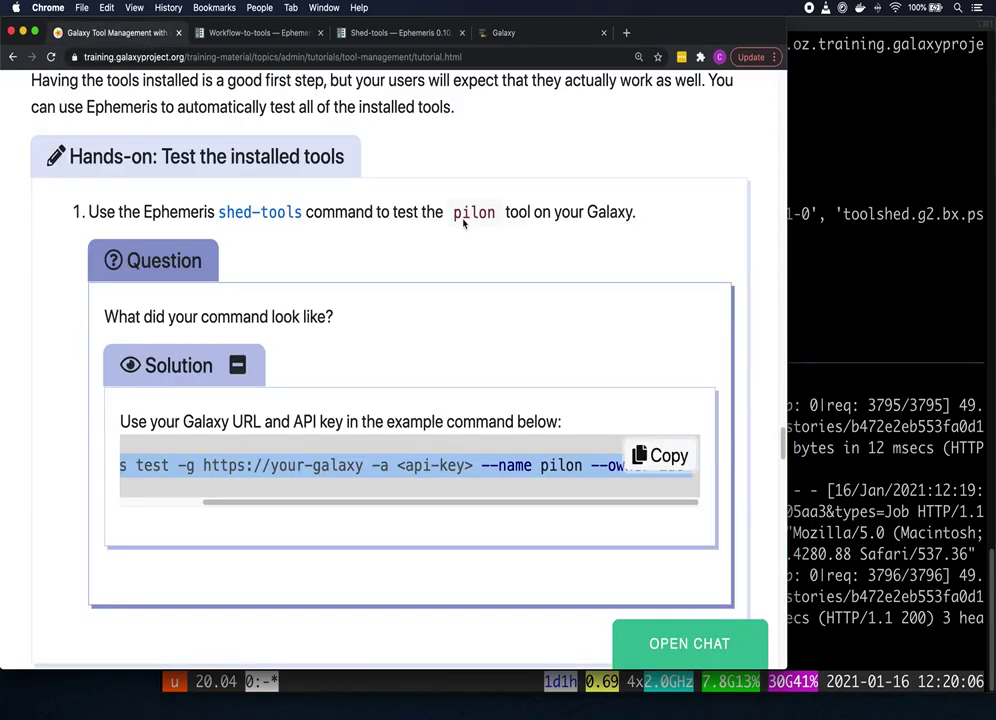
{"action": "scroll", "coordinate": [480, 221], "scroll_direction": "down", "scroll_amount": 5}
{"action": "scroll", "coordinate": [491, 221], "scroll_direction": "down", "scroll_amount": 3}
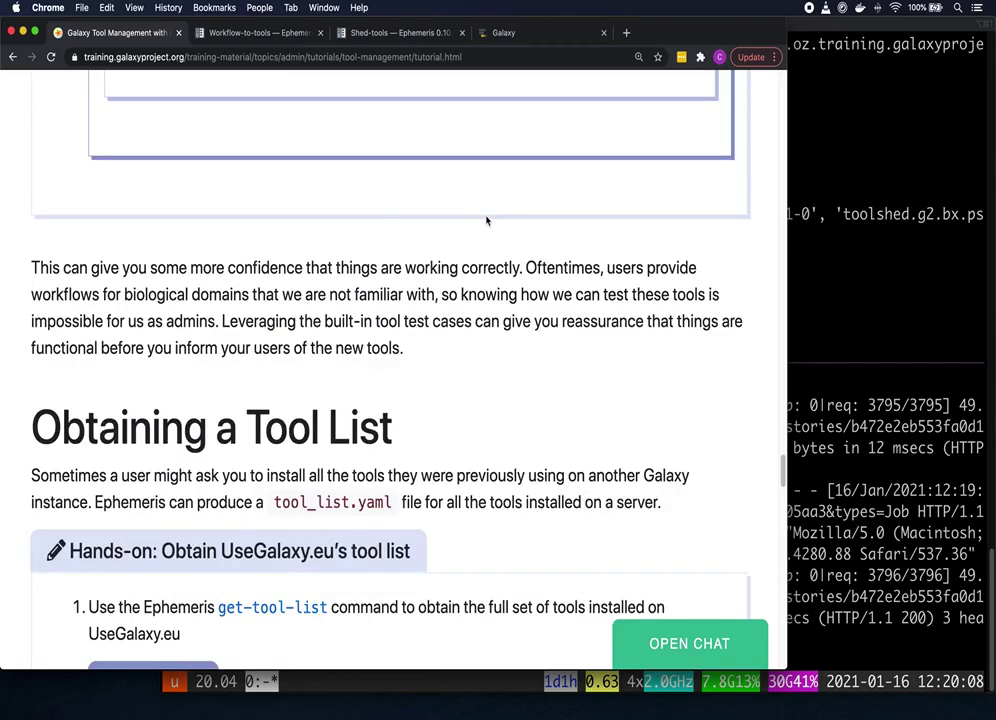
{"action": "scroll", "coordinate": [487, 219], "scroll_direction": "down", "scroll_amount": 1}
{"action": "scroll", "coordinate": [487, 219], "scroll_direction": "down", "scroll_amount": 3}
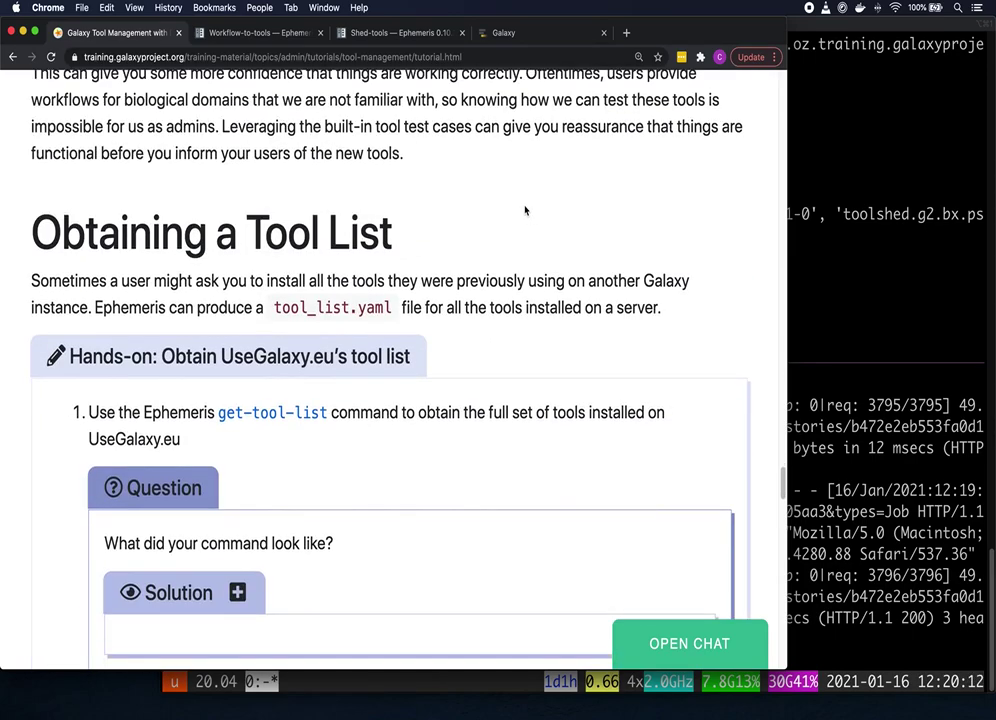
{"action": "scroll", "coordinate": [529, 206], "scroll_direction": "down", "scroll_amount": 2}
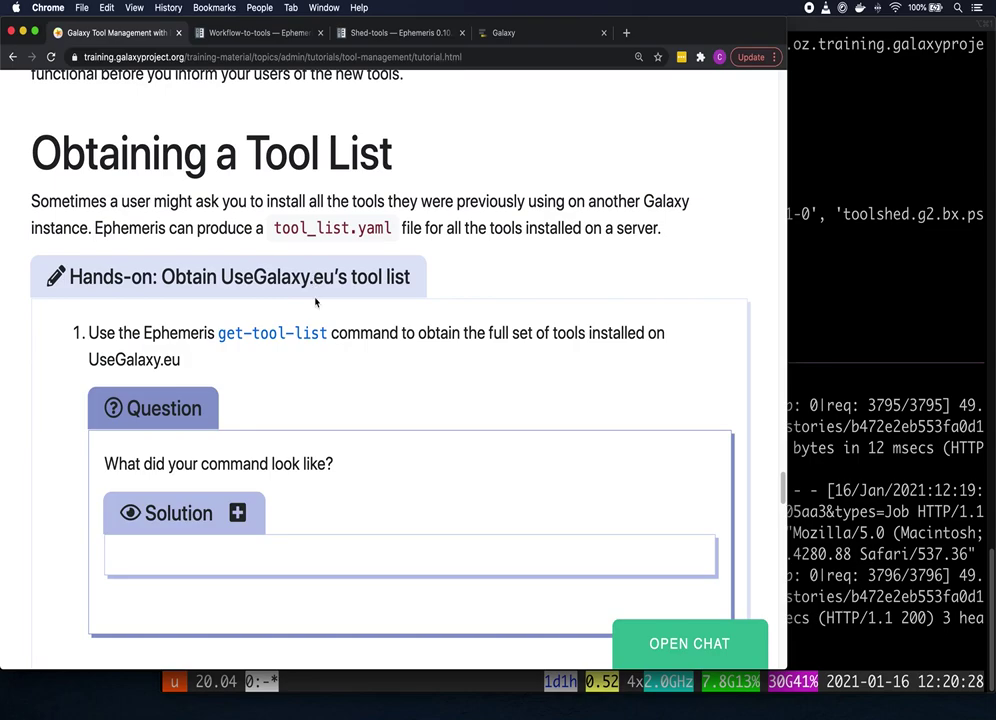
{"action": "scroll", "coordinate": [340, 300], "scroll_direction": "down", "scroll_amount": 2}
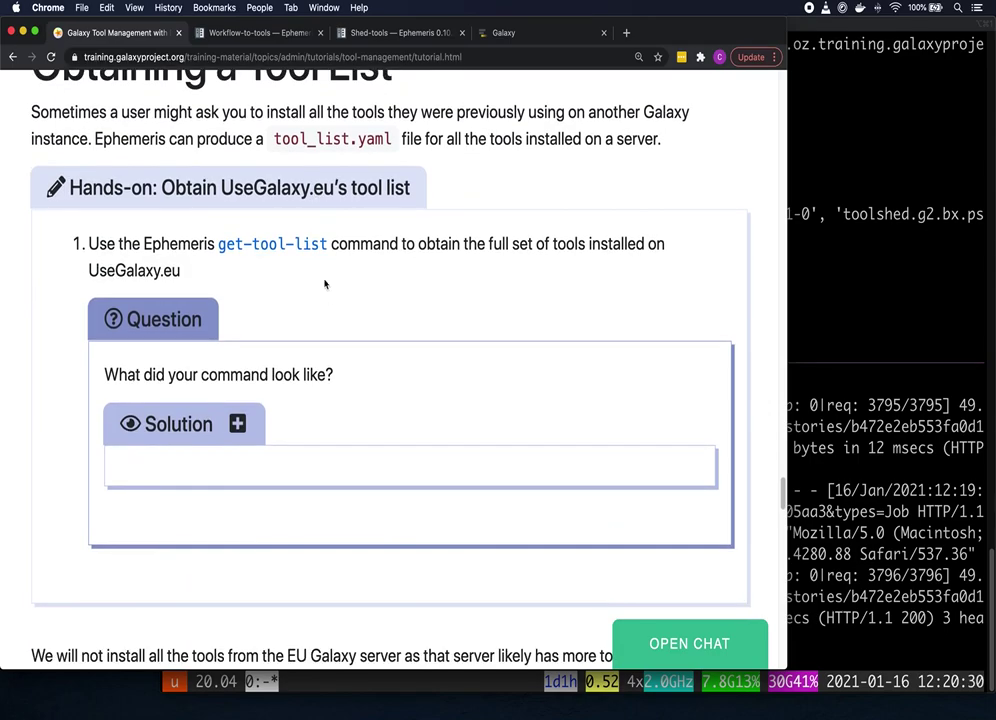
{"action": "scroll", "coordinate": [322, 283], "scroll_direction": "down", "scroll_amount": 1}
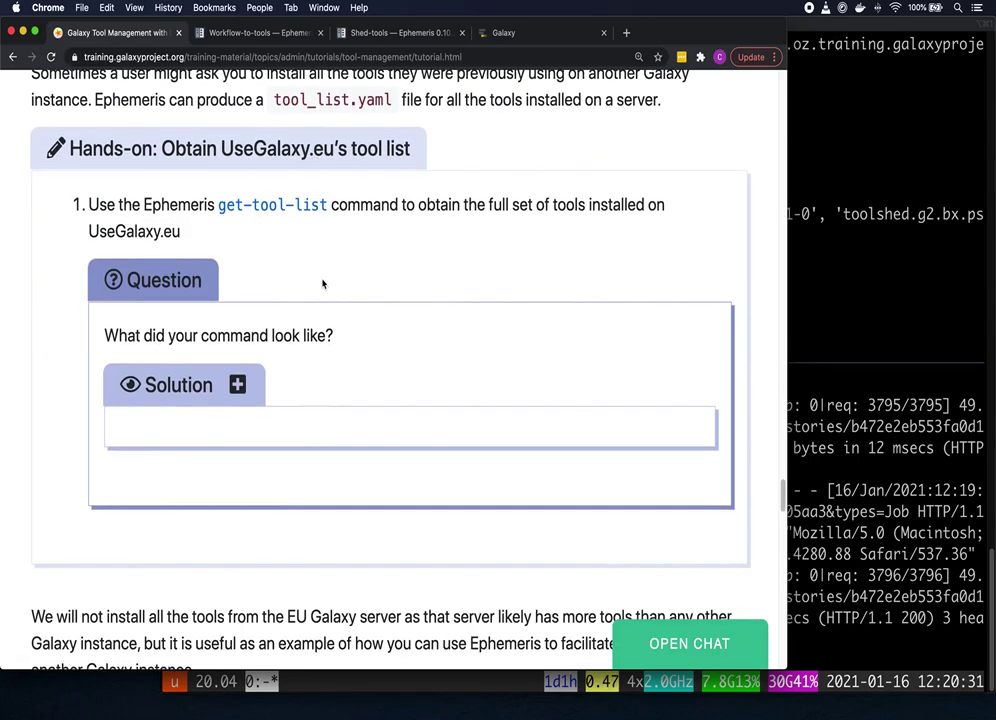
{"action": "right_click", "coordinate": [274, 208]}
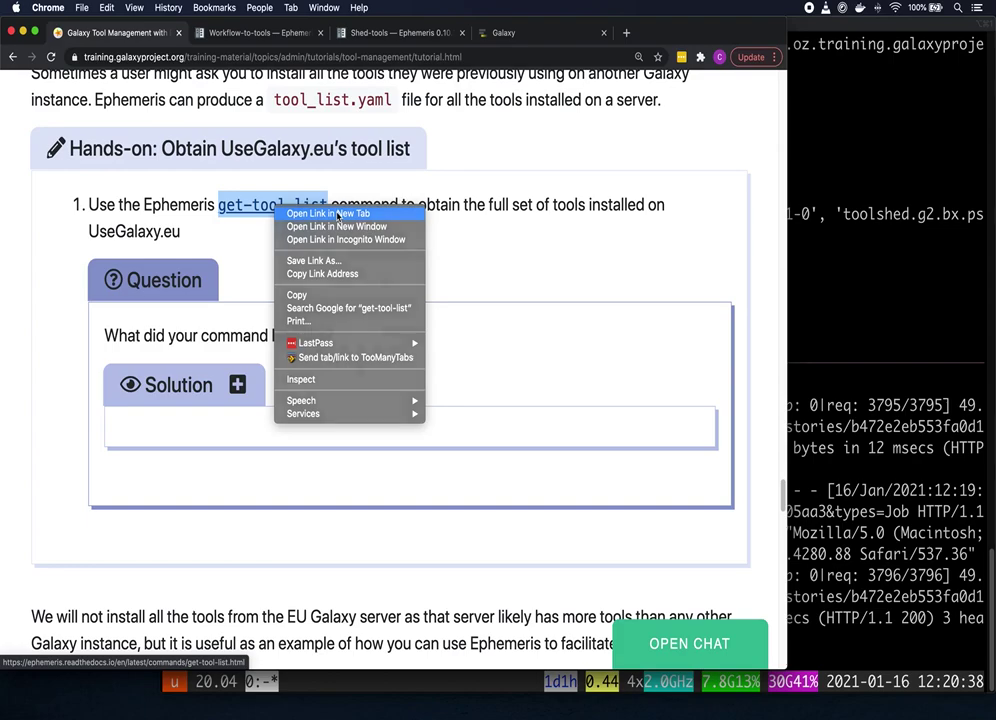
{"action": "left_click", "coordinate": [337, 215]}
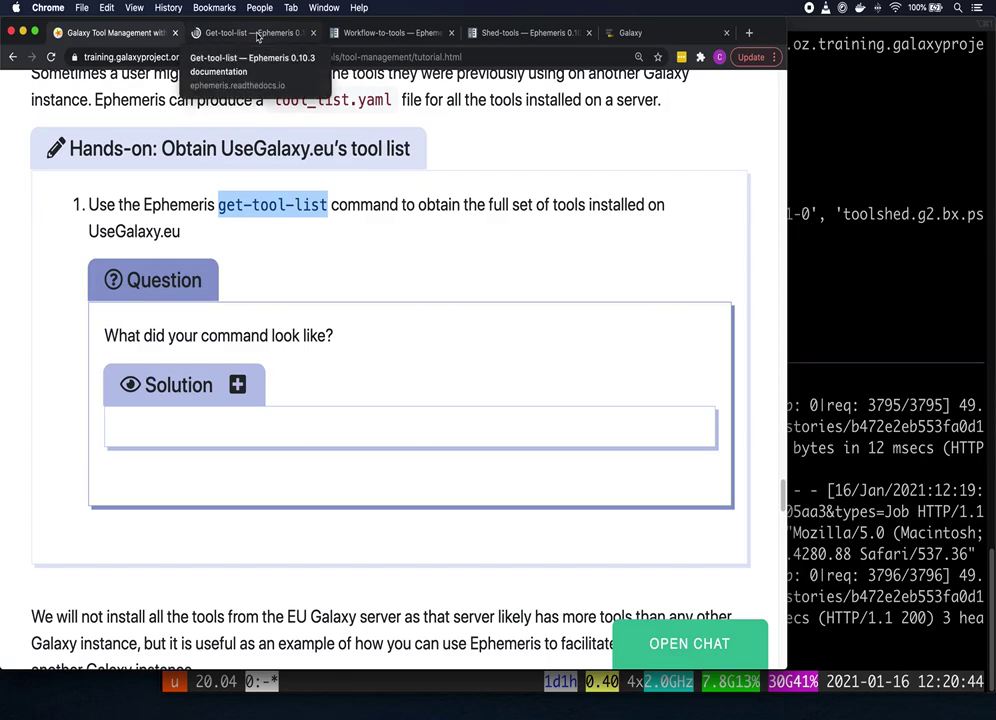
{"action": "left_click", "coordinate": [258, 34]}
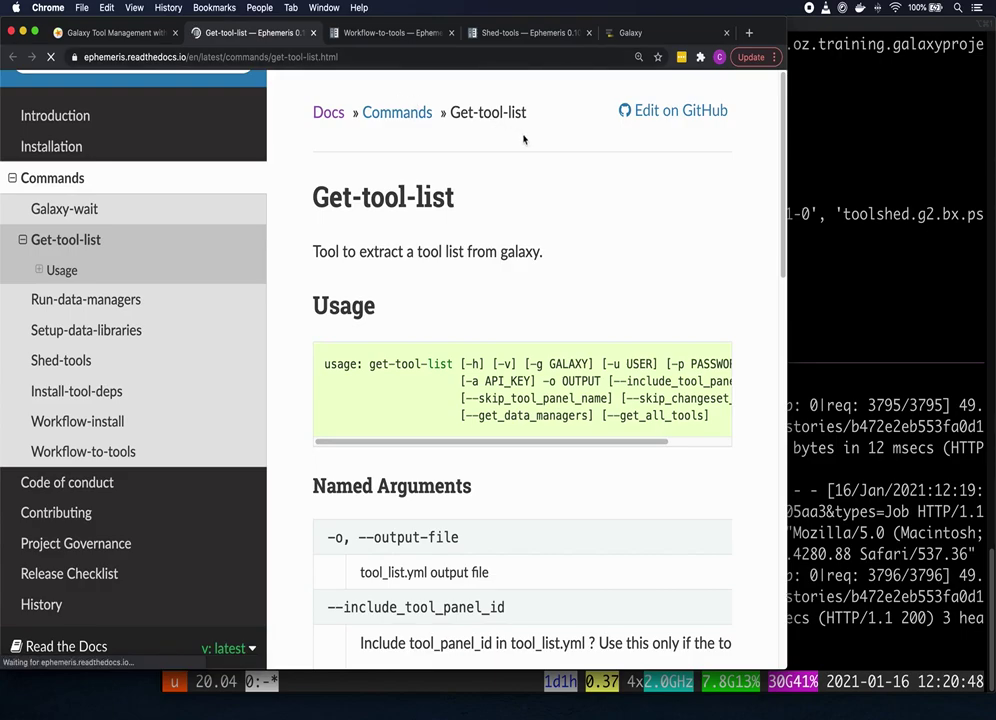
{"action": "scroll", "coordinate": [575, 170], "scroll_direction": "down", "scroll_amount": 1}
{"action": "scroll", "coordinate": [605, 185], "scroll_direction": "down", "scroll_amount": 2}
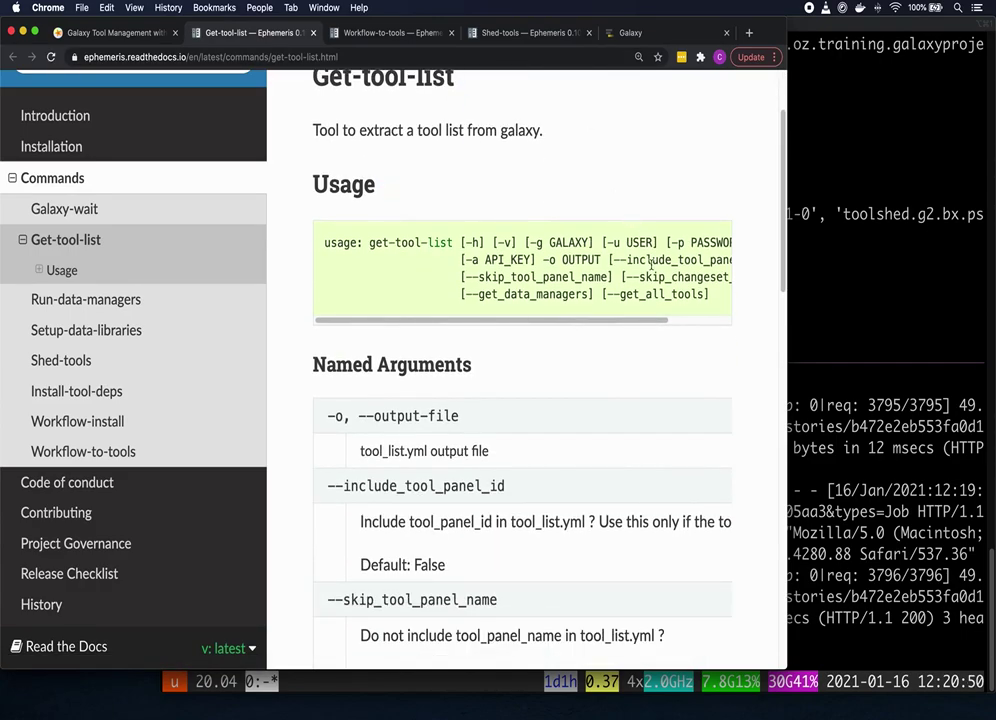
{"action": "scroll", "coordinate": [647, 271], "scroll_direction": "down", "scroll_amount": 3}
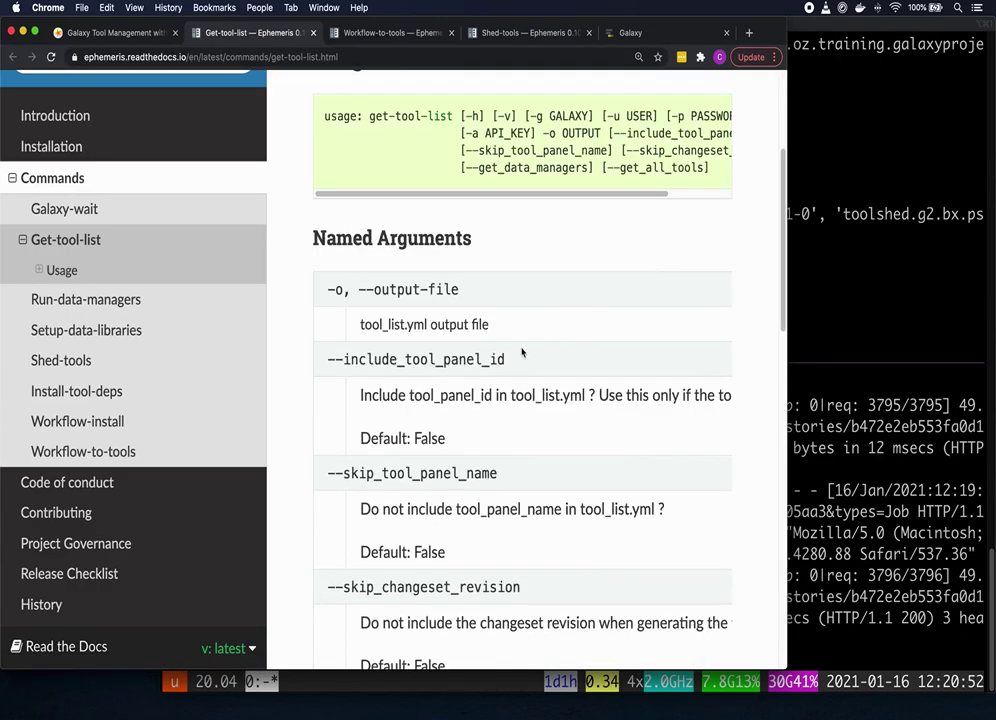
{"action": "scroll", "coordinate": [597, 362], "scroll_direction": "down", "scroll_amount": 2}
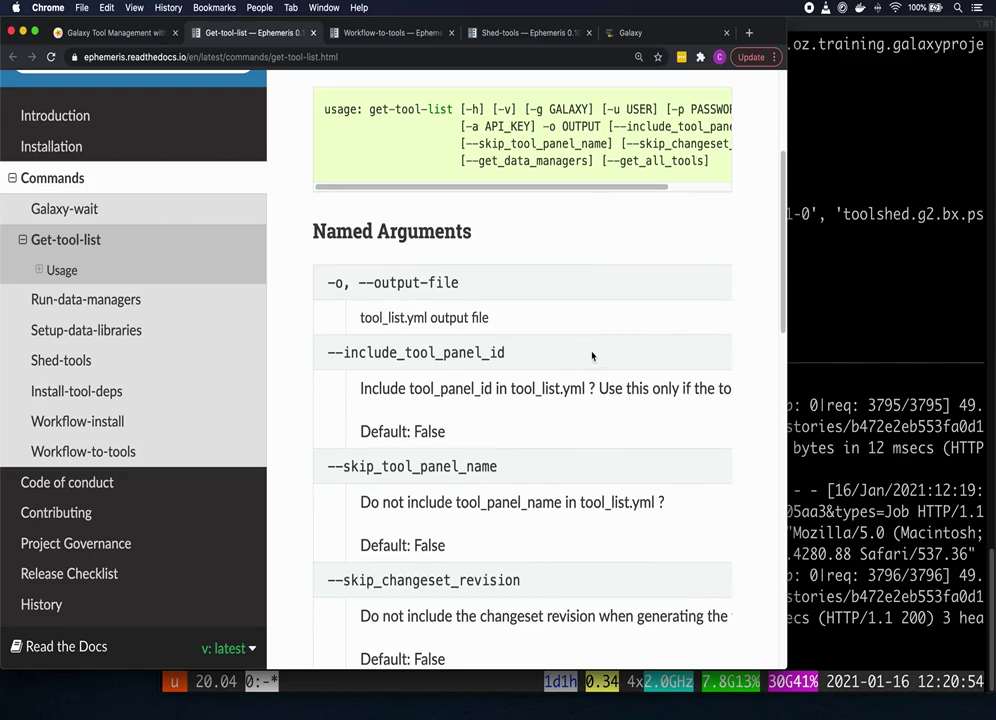
{"action": "scroll", "coordinate": [591, 344], "scroll_direction": "down", "scroll_amount": 2}
{"action": "scroll", "coordinate": [596, 354], "scroll_direction": "down", "scroll_amount": 1}
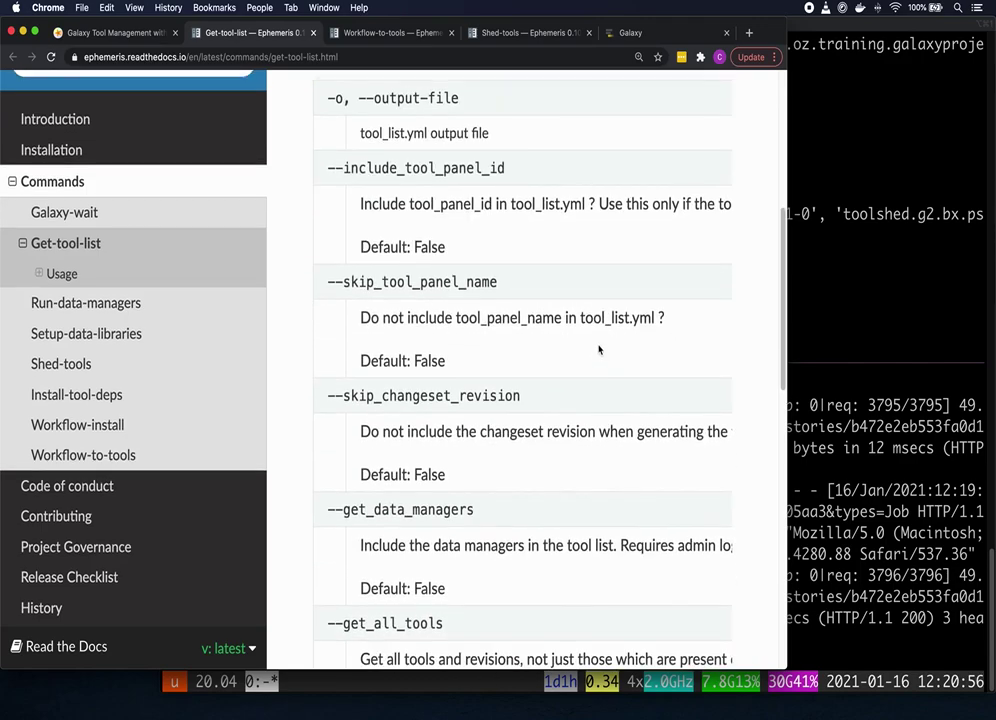
{"action": "scroll", "coordinate": [597, 350], "scroll_direction": "up", "scroll_amount": 5}
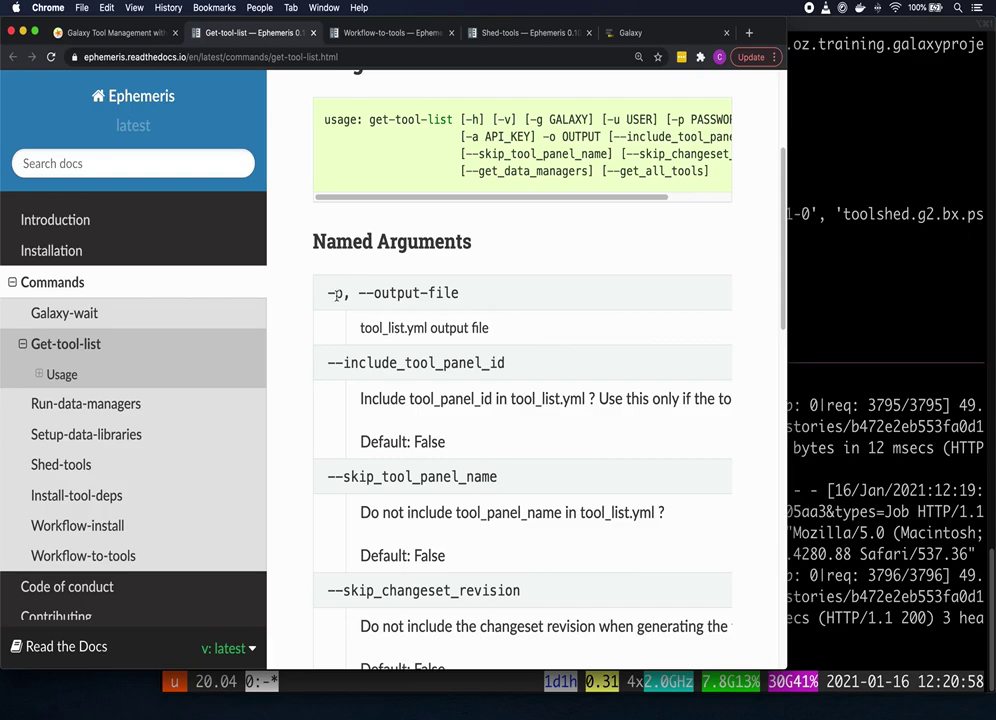
{"action": "scroll", "coordinate": [470, 296], "scroll_direction": "up", "scroll_amount": 2}
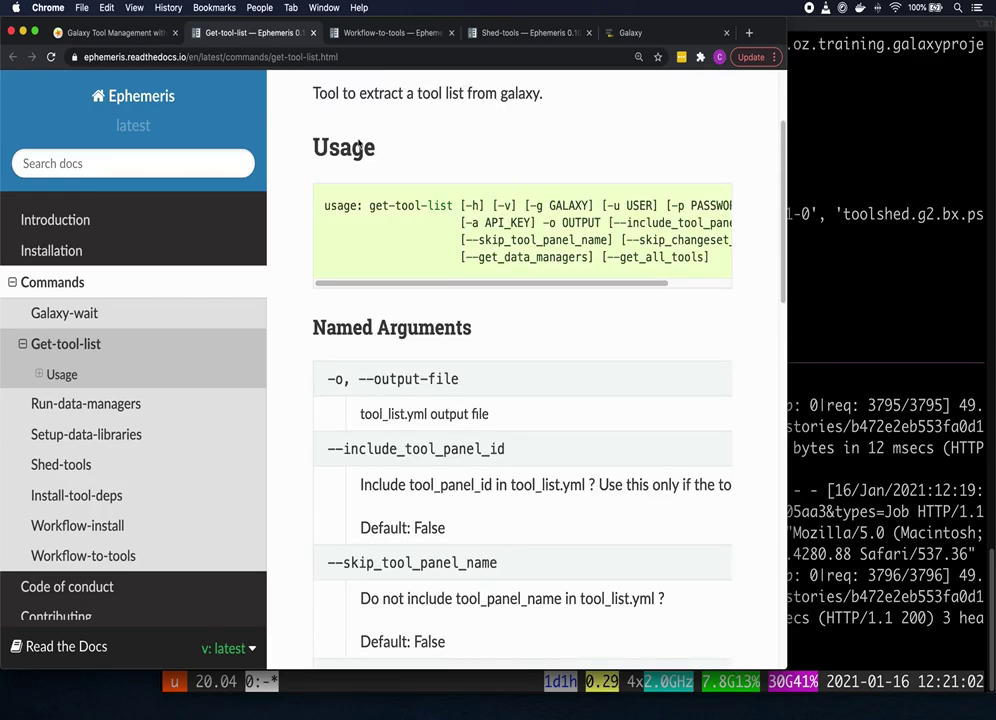
{"action": "left_click", "coordinate": [112, 33]}
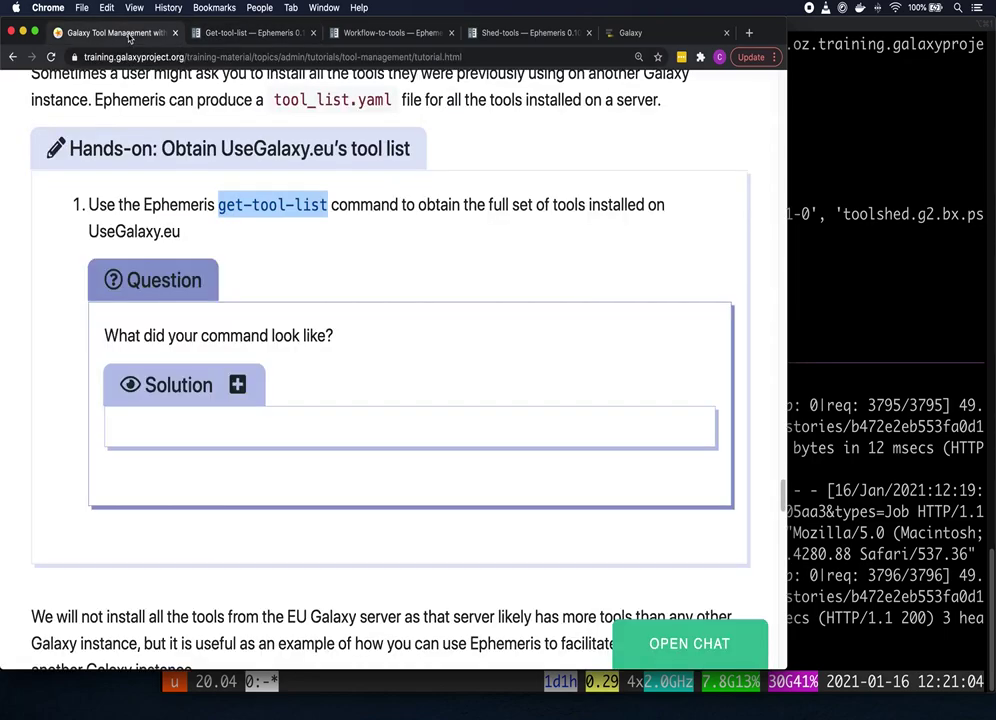
{"action": "left_click", "coordinate": [240, 385]}
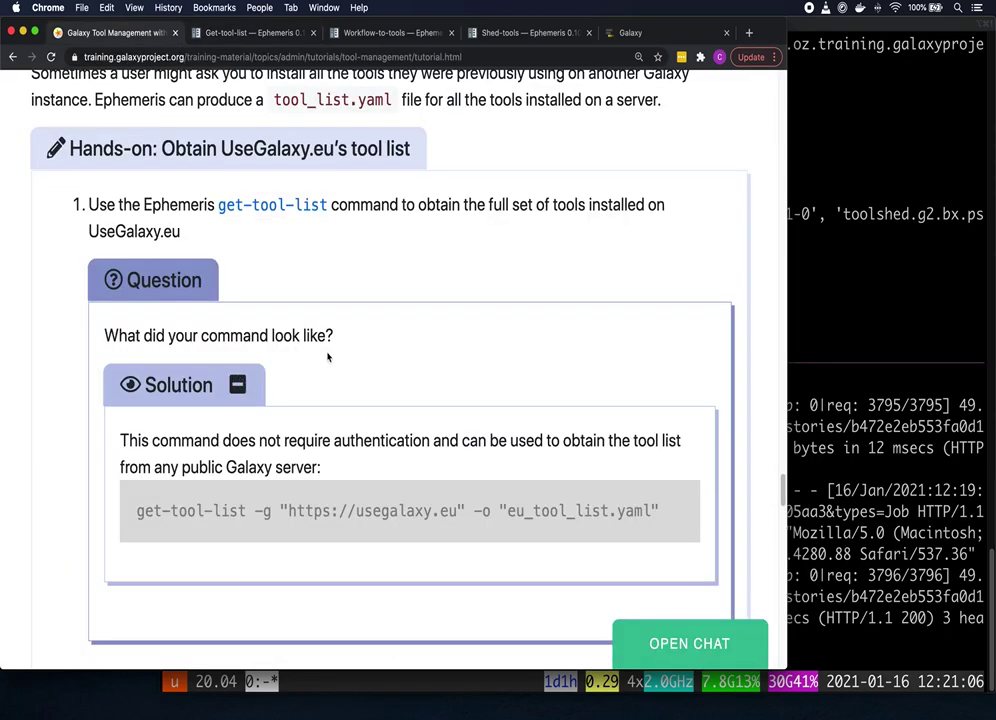
{"action": "mouse_move", "coordinate": [320, 483]}
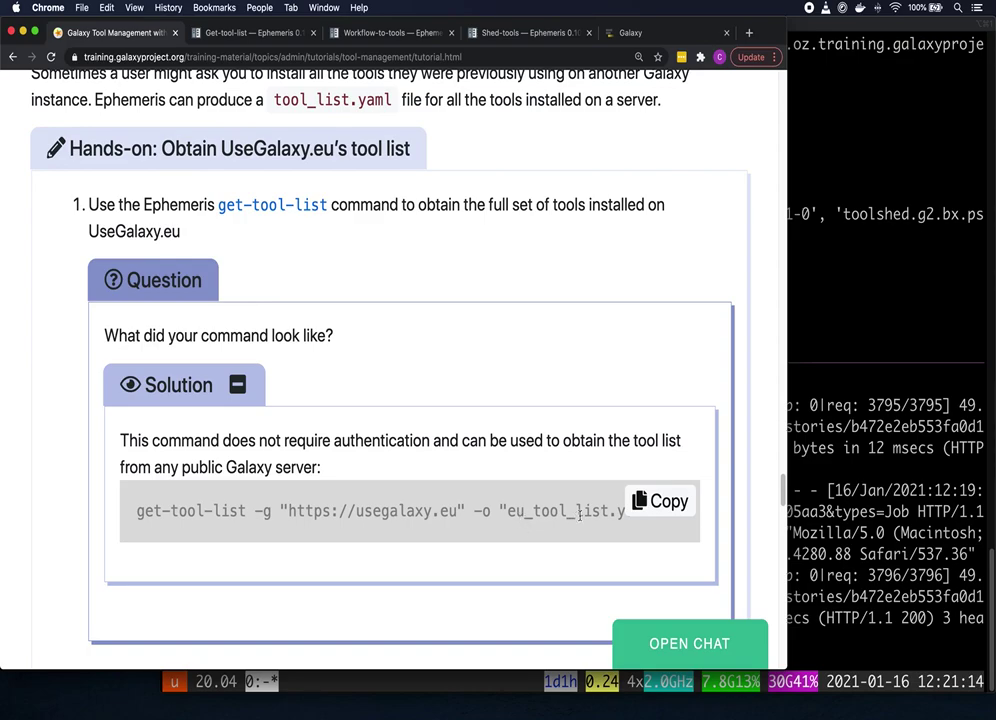
{"action": "left_click", "coordinate": [660, 502]}
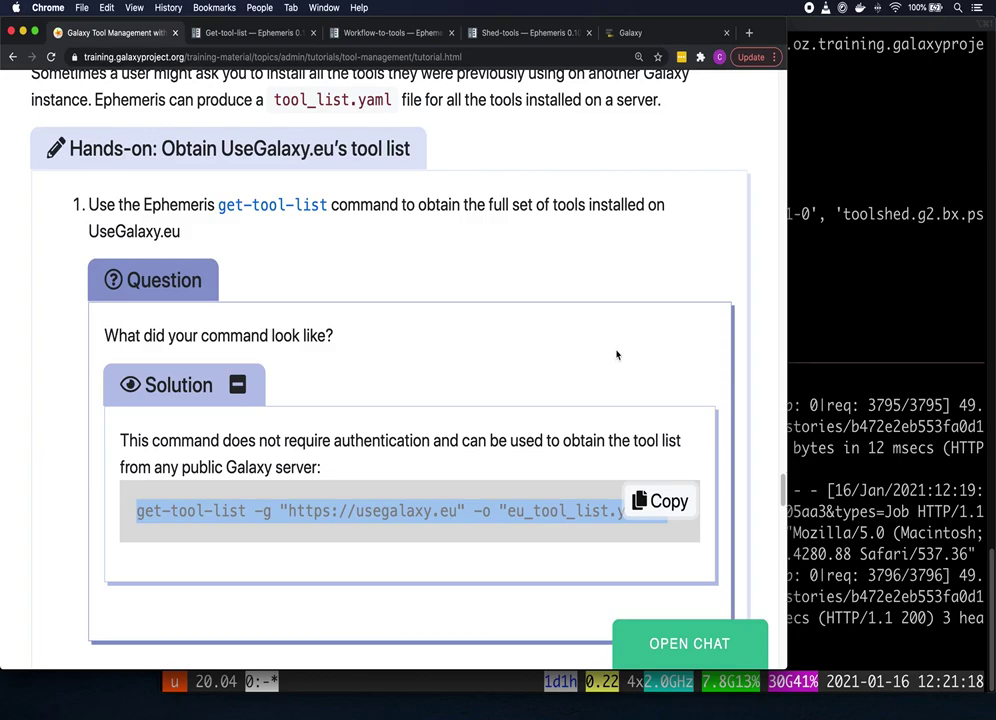
{"action": "left_click", "coordinate": [815, 302]}
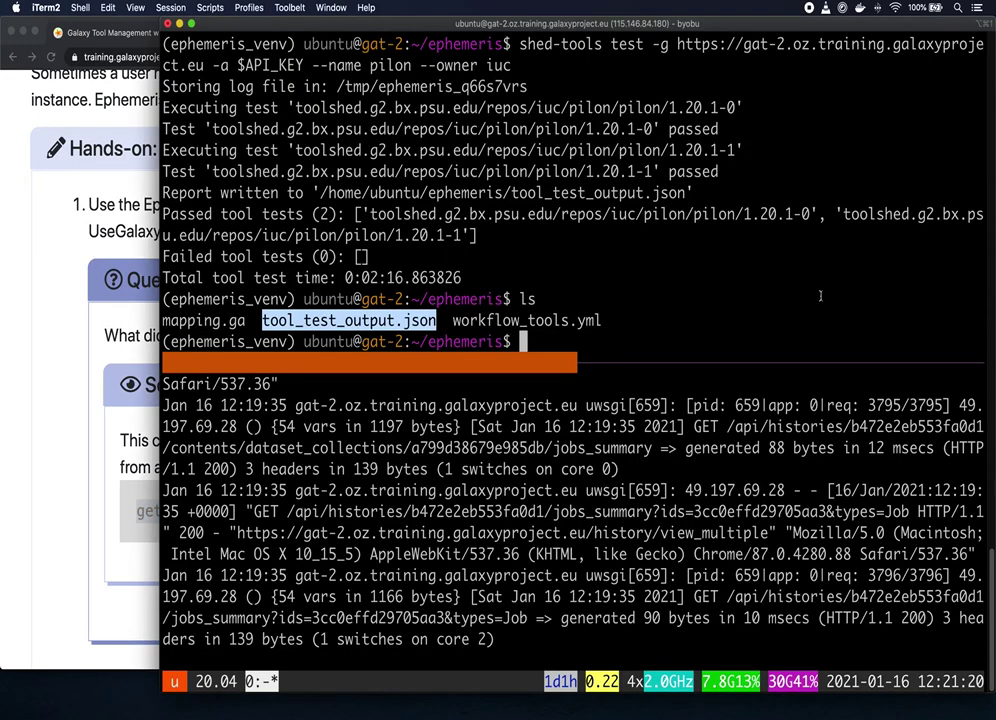
Step: Export UseGalaxy.eu's tool list to eu_tool_list.yaml and preview its first lines with head
{"action": "key", "text": "super+v"}
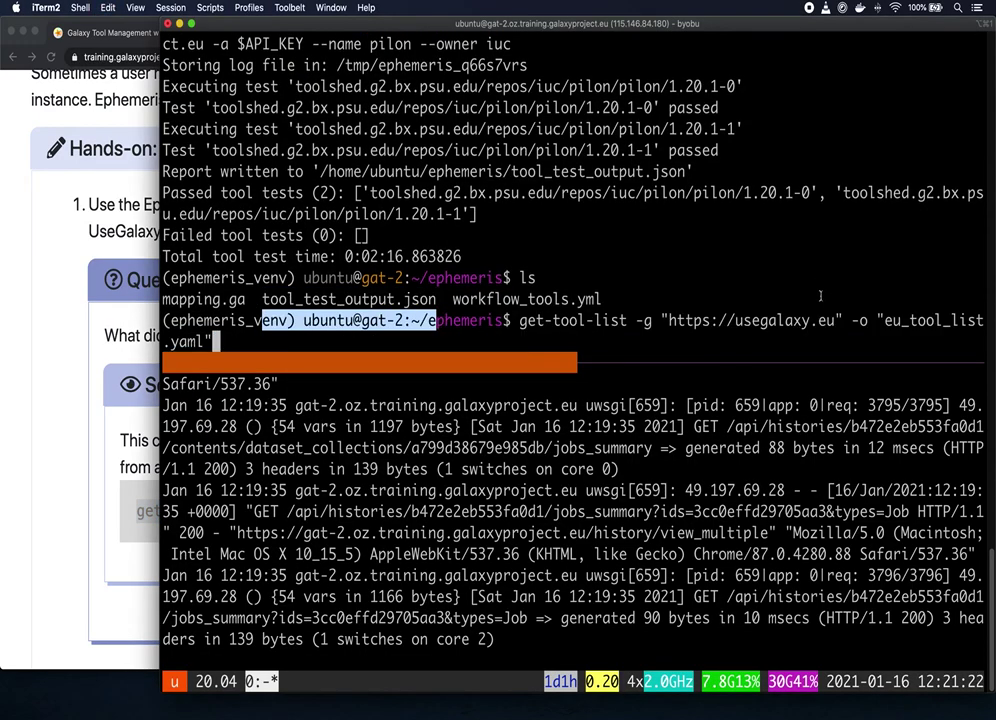
{"action": "key", "text": "Return"}
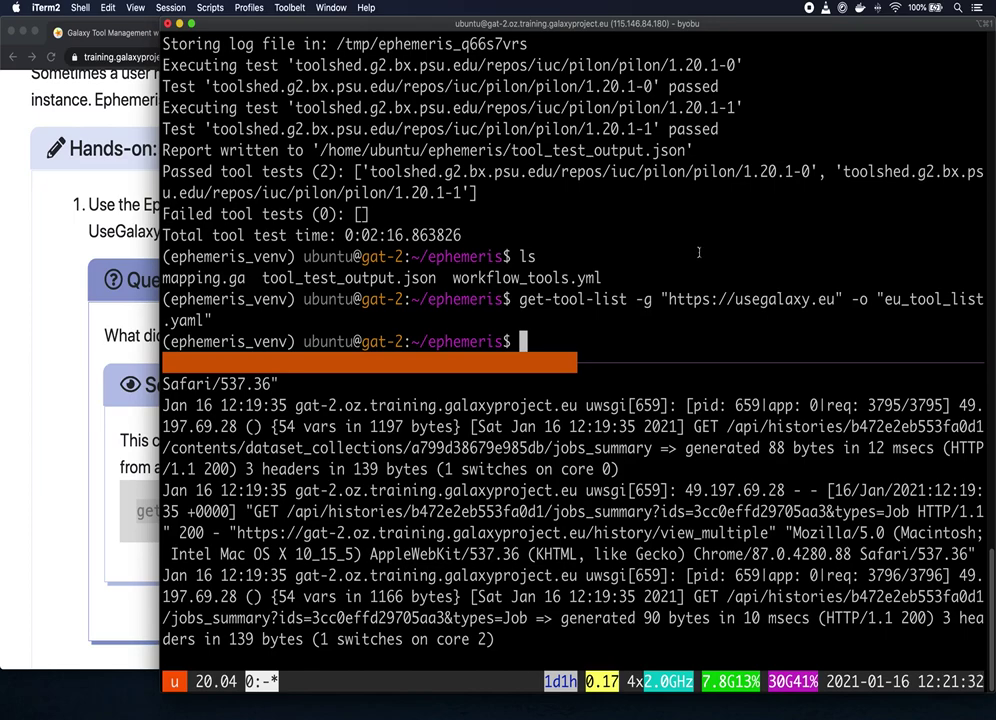
{"action": "type", "text": "head "}
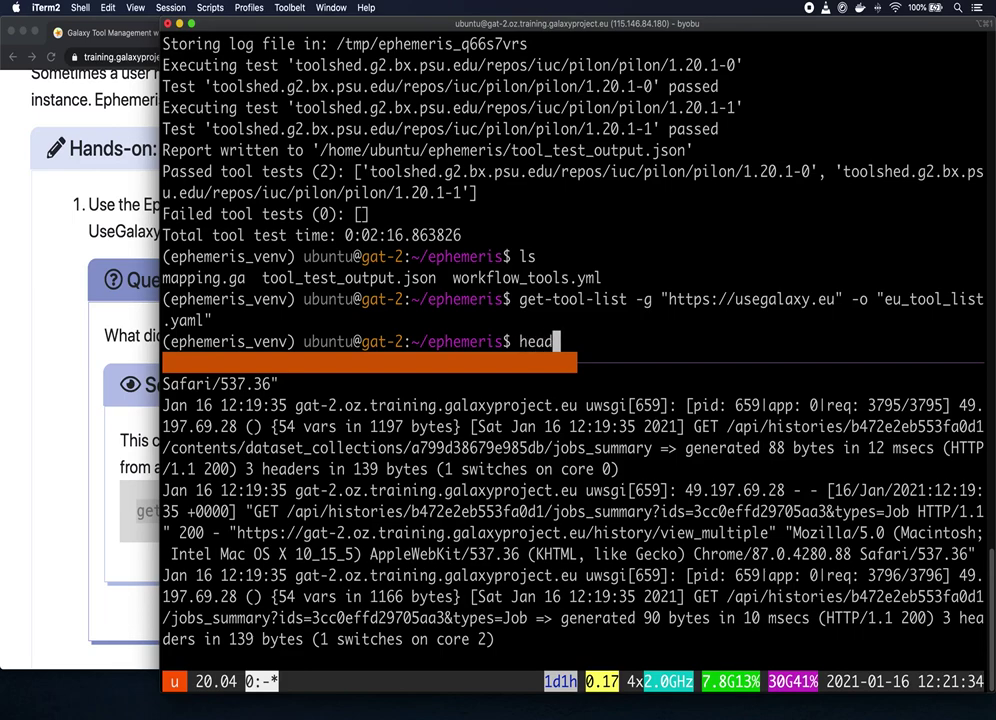
{"action": "type", "text": "eu"}
{"action": "key", "text": "Tab"}
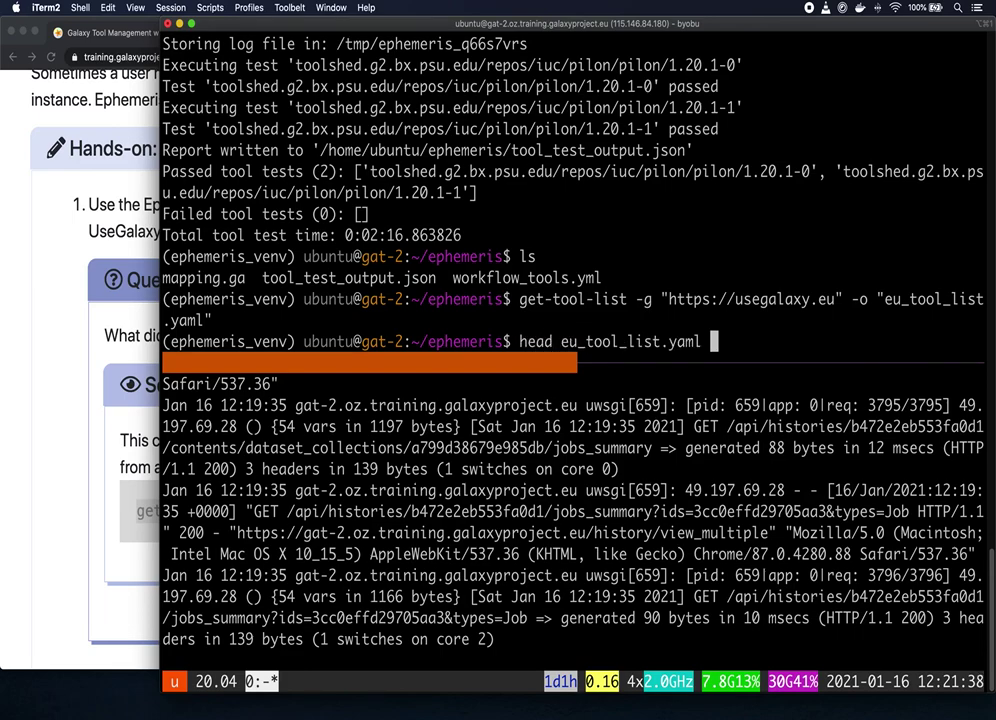
{"action": "key", "text": "Return"}
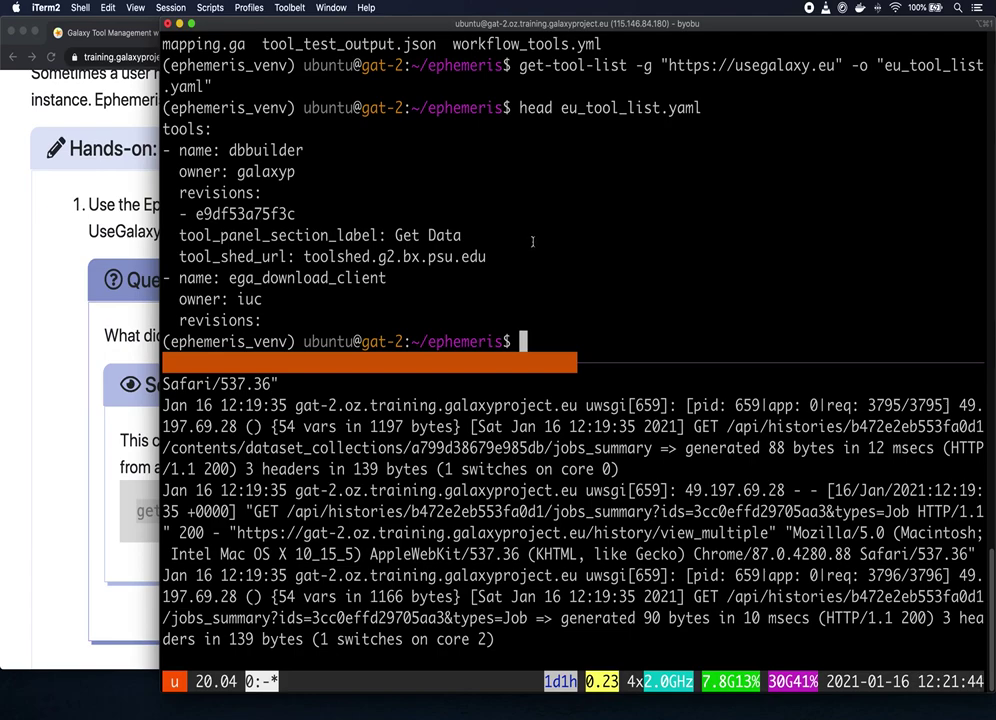
Step: Count eu_tool_list.yaml's lines with cat piped to wc -l, giving 11397
{"action": "type", "text": "cat eu"}
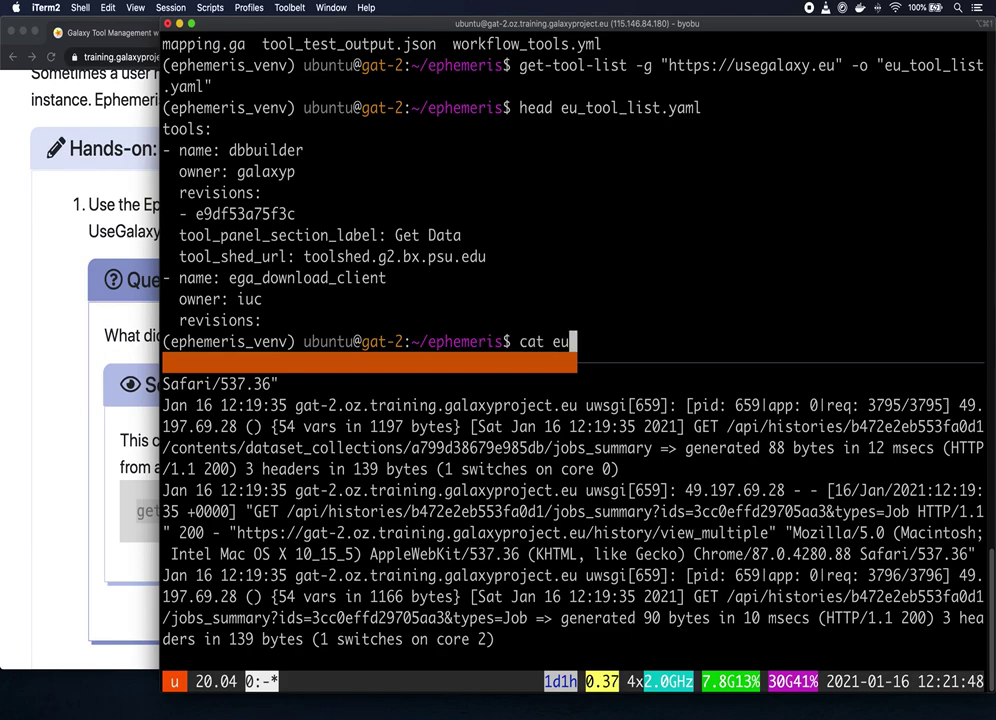
{"action": "key", "text": "Tab"}
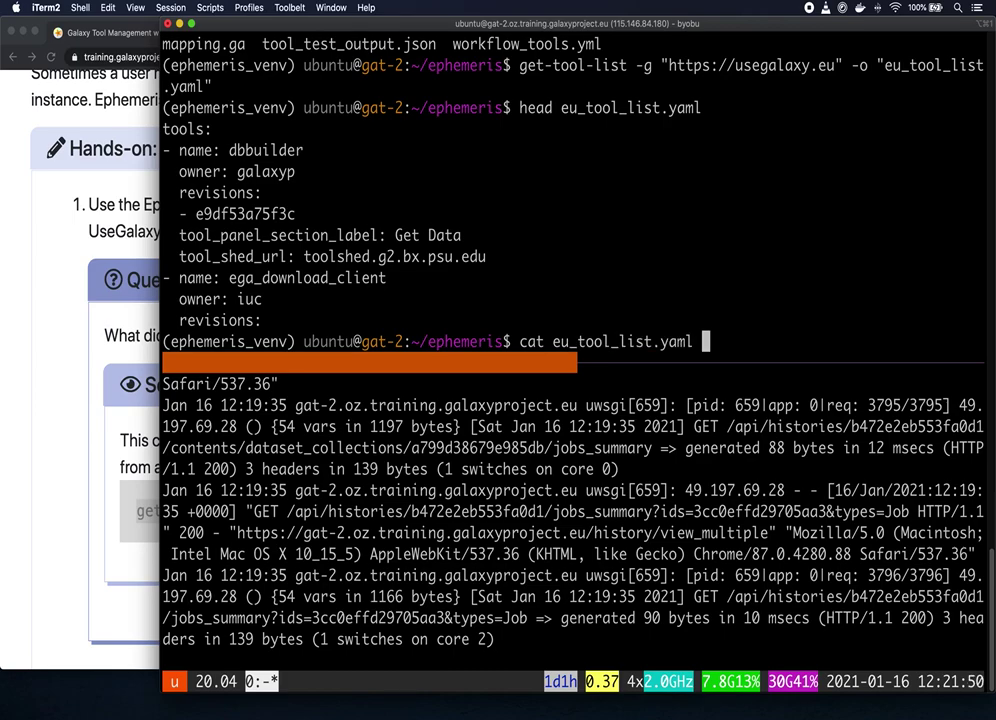
{"action": "type", "text": "| we -"}
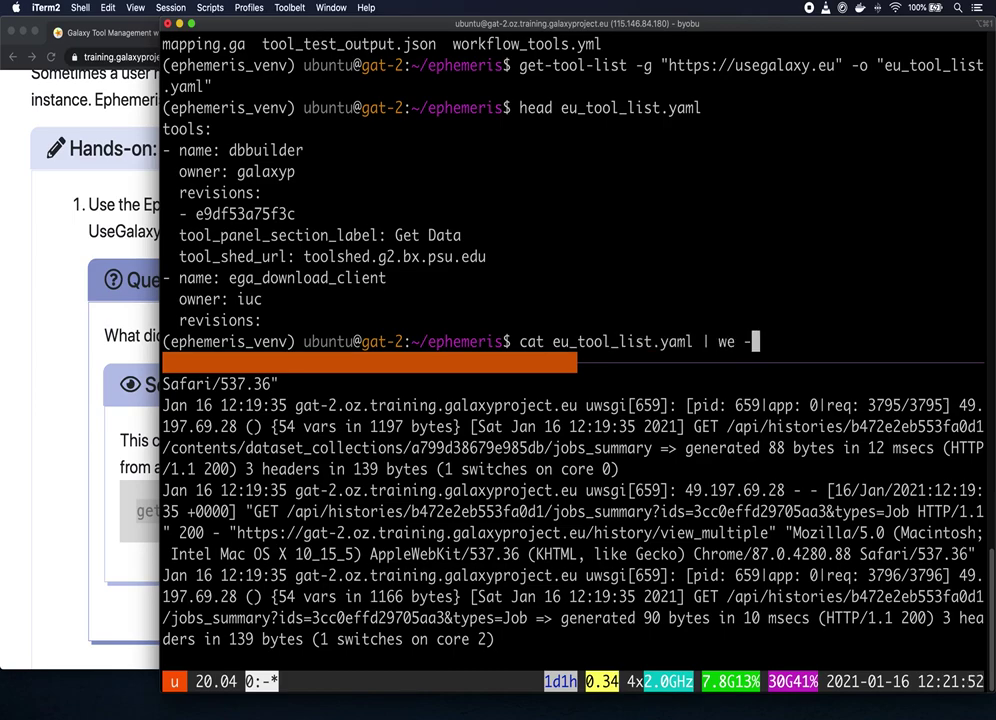
{"action": "key", "text": "BackSpace"}
{"action": "key", "text": "BackSpace"}
{"action": "key", "text": "BackSpace"}
{"action": "type", "text": "c -l"}
{"action": "key", "text": "Return"}
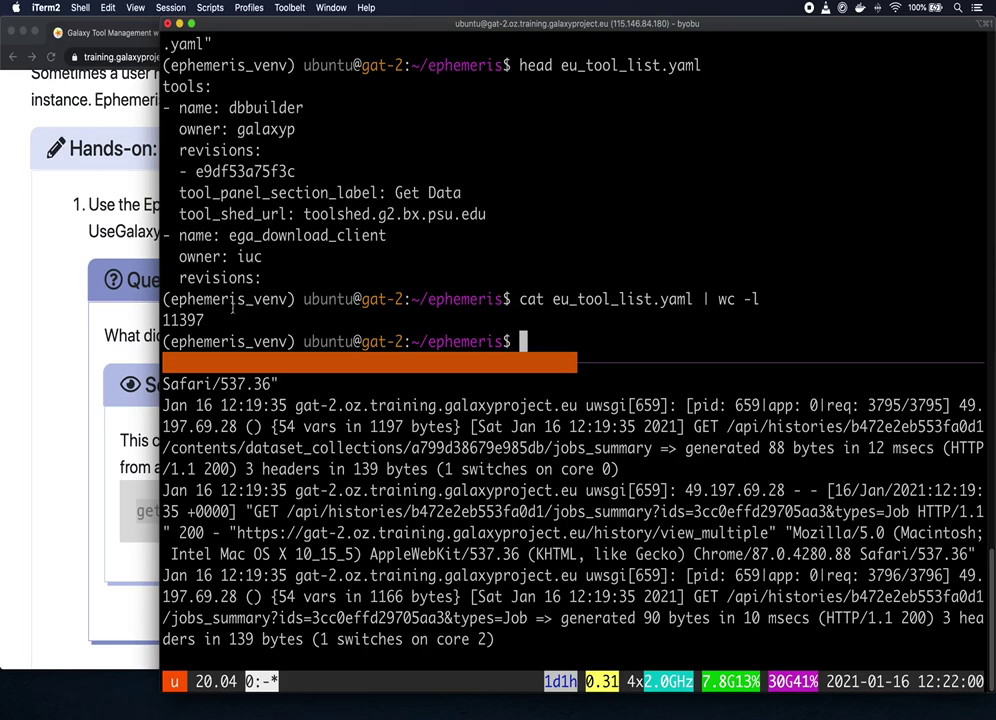
{"action": "left_click", "coordinate": [58, 288]}
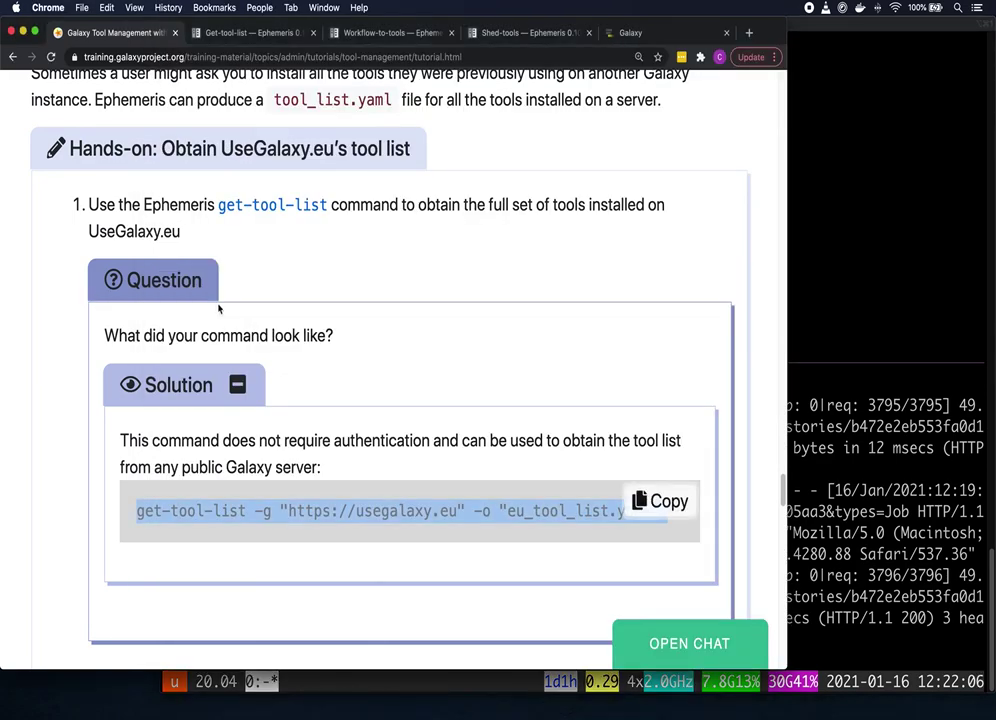
{"action": "scroll", "coordinate": [260, 310], "scroll_direction": "down", "scroll_amount": 5}
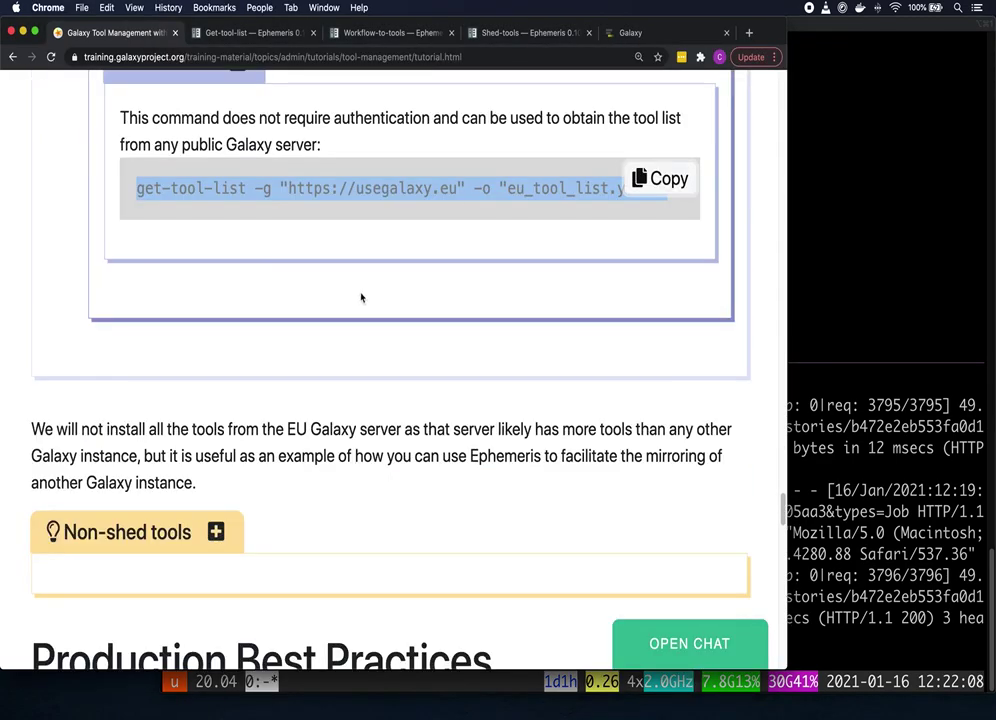
{"action": "scroll", "coordinate": [361, 297], "scroll_direction": "down", "scroll_amount": 3}
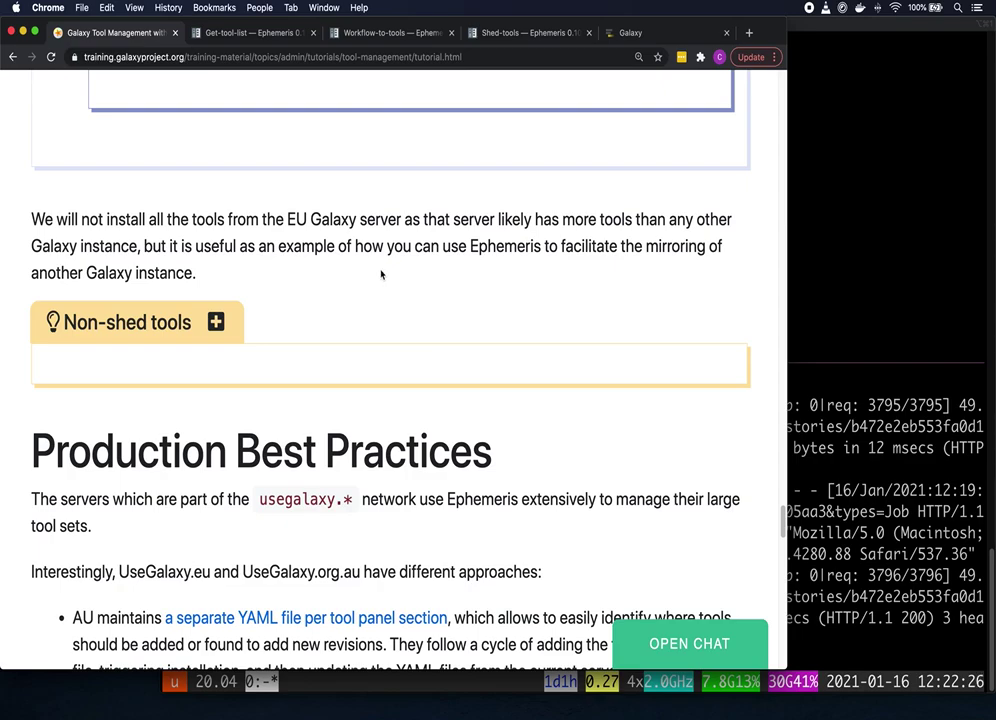
{"action": "scroll", "coordinate": [385, 275], "scroll_direction": "down", "scroll_amount": 1}
{"action": "scroll", "coordinate": [397, 264], "scroll_direction": "down", "scroll_amount": 5}
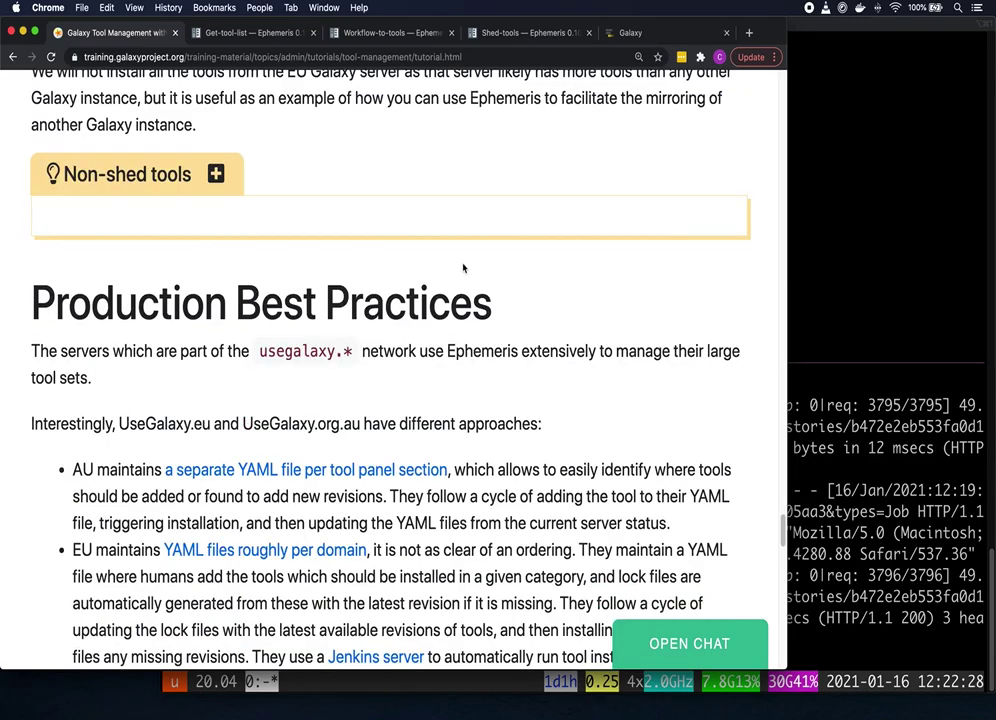
{"action": "scroll", "coordinate": [462, 269], "scroll_direction": "down", "scroll_amount": 2}
{"action": "scroll", "coordinate": [549, 252], "scroll_direction": "down", "scroll_amount": 2}
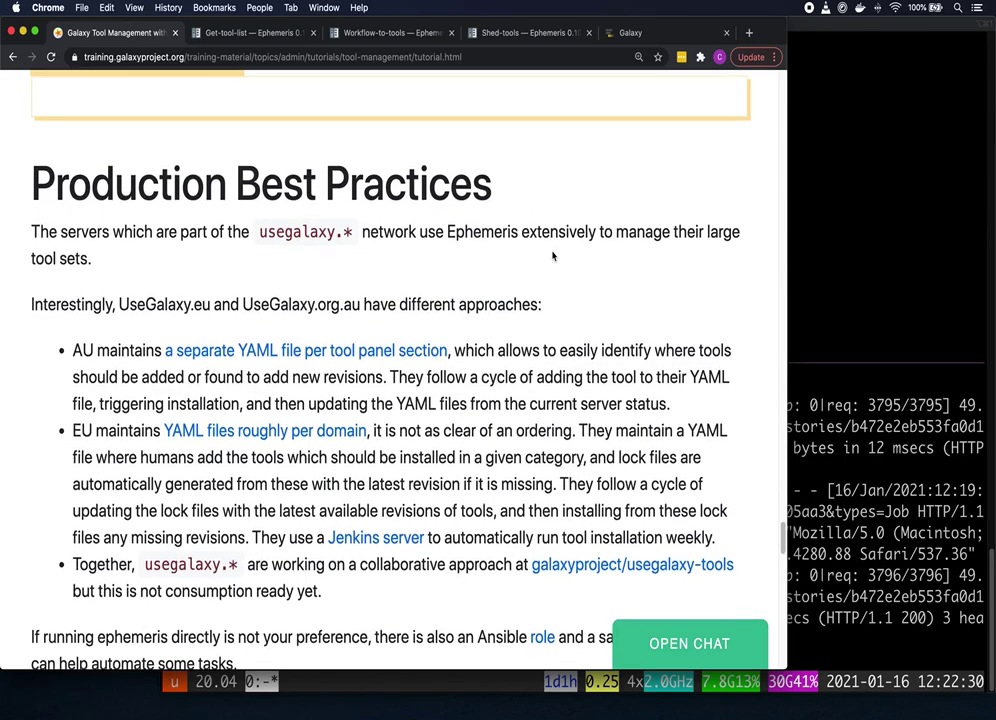
{"action": "scroll", "coordinate": [552, 256], "scroll_direction": "down", "scroll_amount": 1}
{"action": "scroll", "coordinate": [555, 242], "scroll_direction": "down", "scroll_amount": 1}
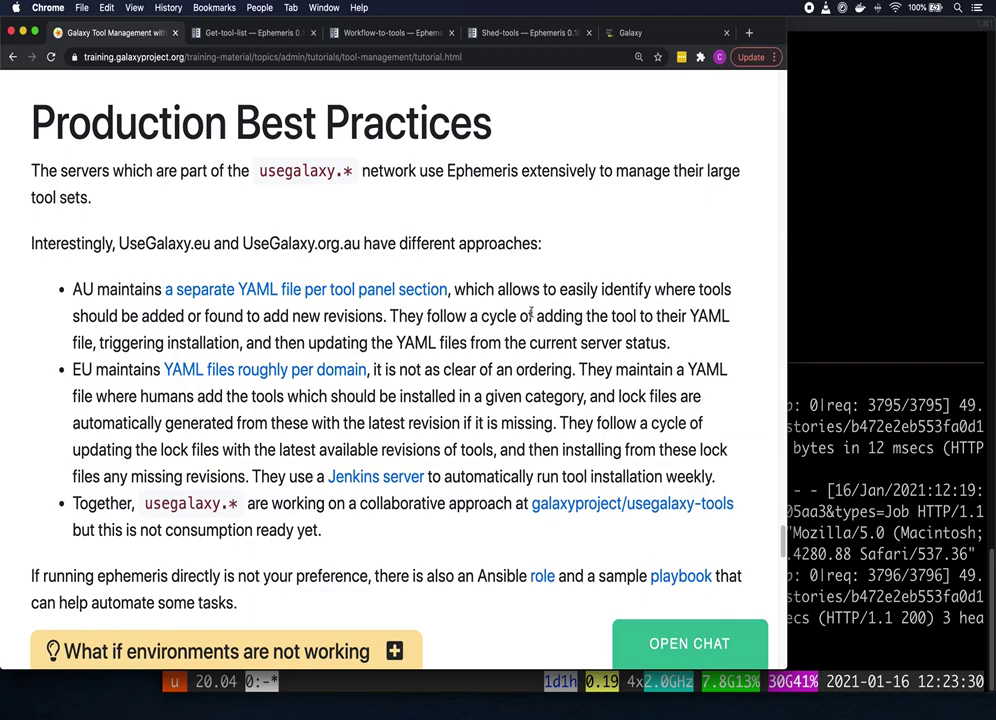
Step: Scroll past Production Best Practices to the collapsed tip boxes above Key points
{"action": "scroll", "coordinate": [531, 313], "scroll_direction": "down", "scroll_amount": 5}
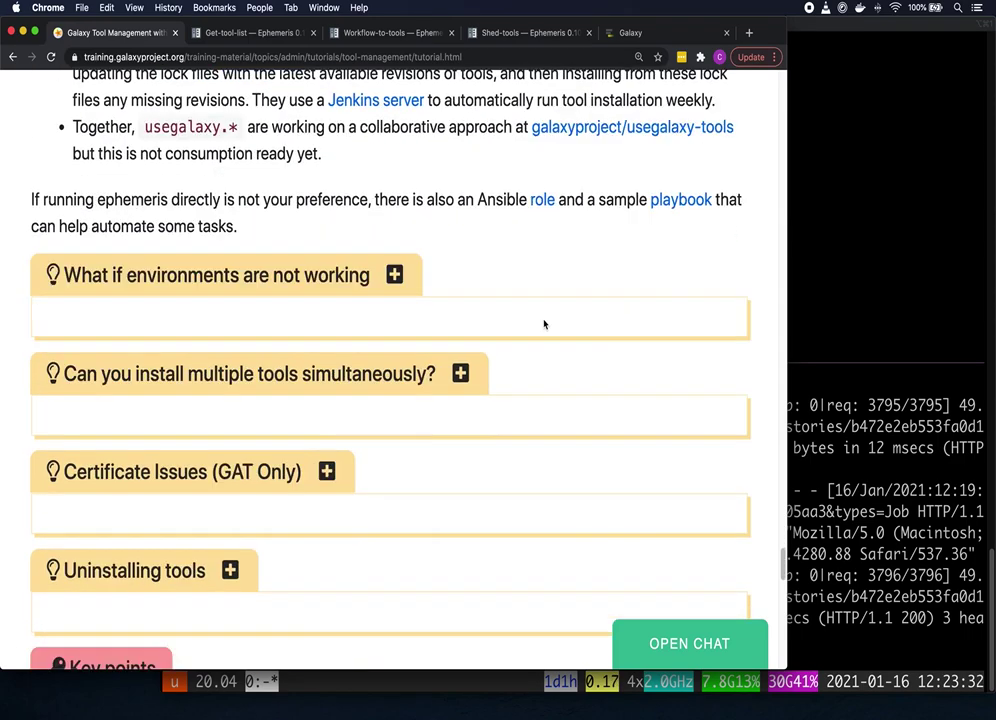
{"action": "scroll", "coordinate": [582, 333], "scroll_direction": "down", "scroll_amount": 2}
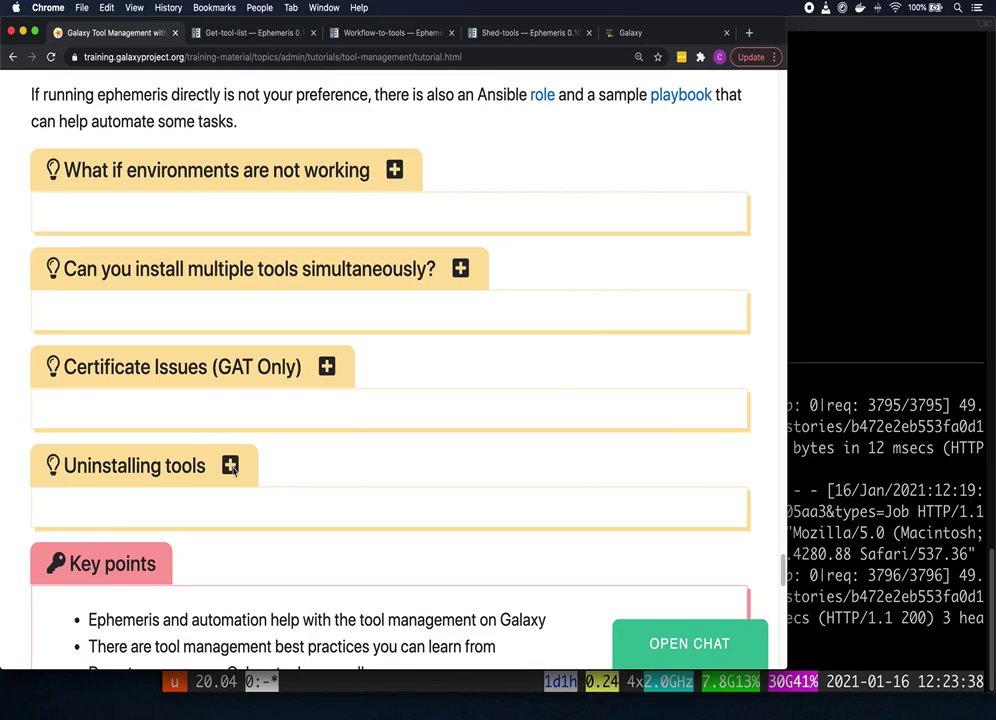
Step: Expand the 'Uninstalling tools' tip to reveal its BioBlend and Ephemeris note
{"action": "left_click", "coordinate": [396, 462]}
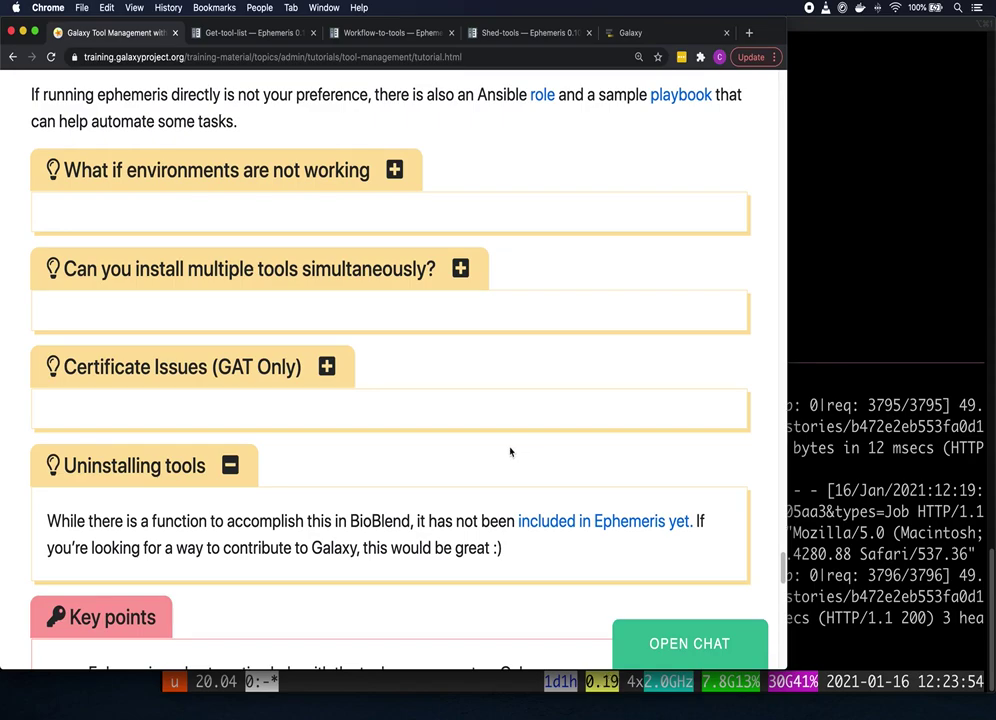
Step: Scroll down to the three Key points and the Feedback heading
{"action": "scroll", "coordinate": [549, 458], "scroll_direction": "down", "scroll_amount": 5}
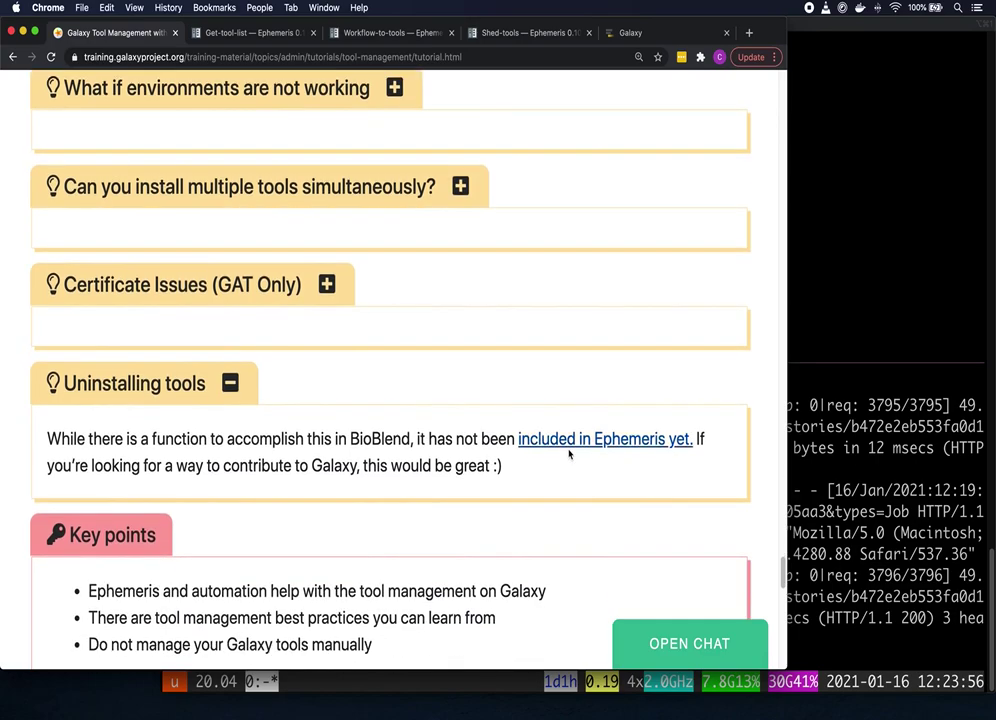
{"action": "scroll", "coordinate": [609, 420], "scroll_direction": "down", "scroll_amount": 1}
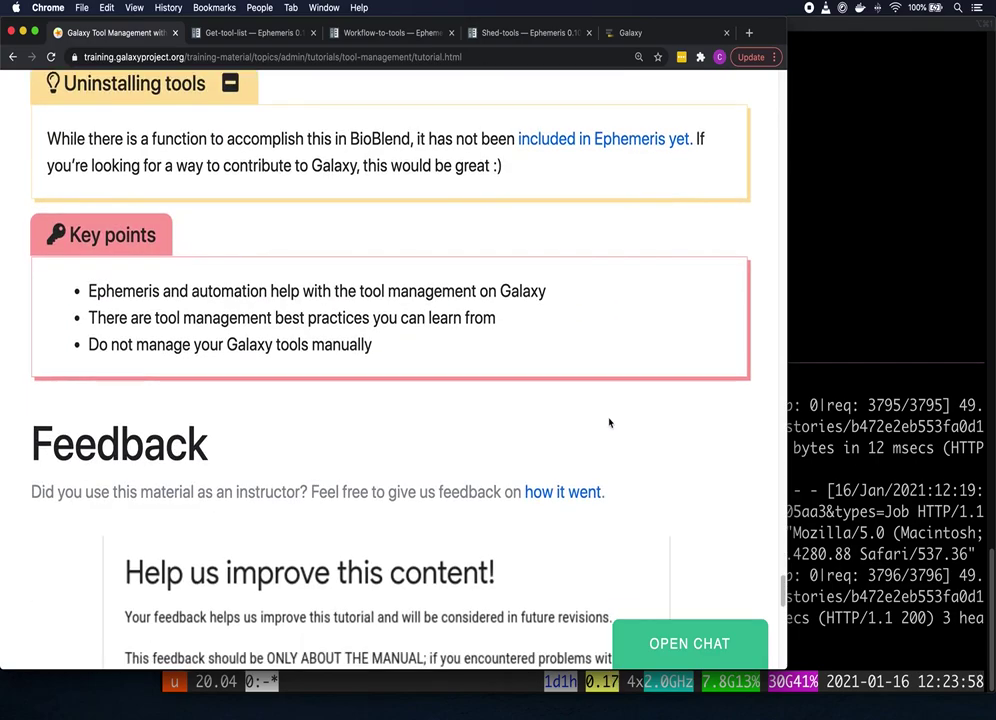
{"action": "scroll", "coordinate": [627, 406], "scroll_direction": "down", "scroll_amount": 1}
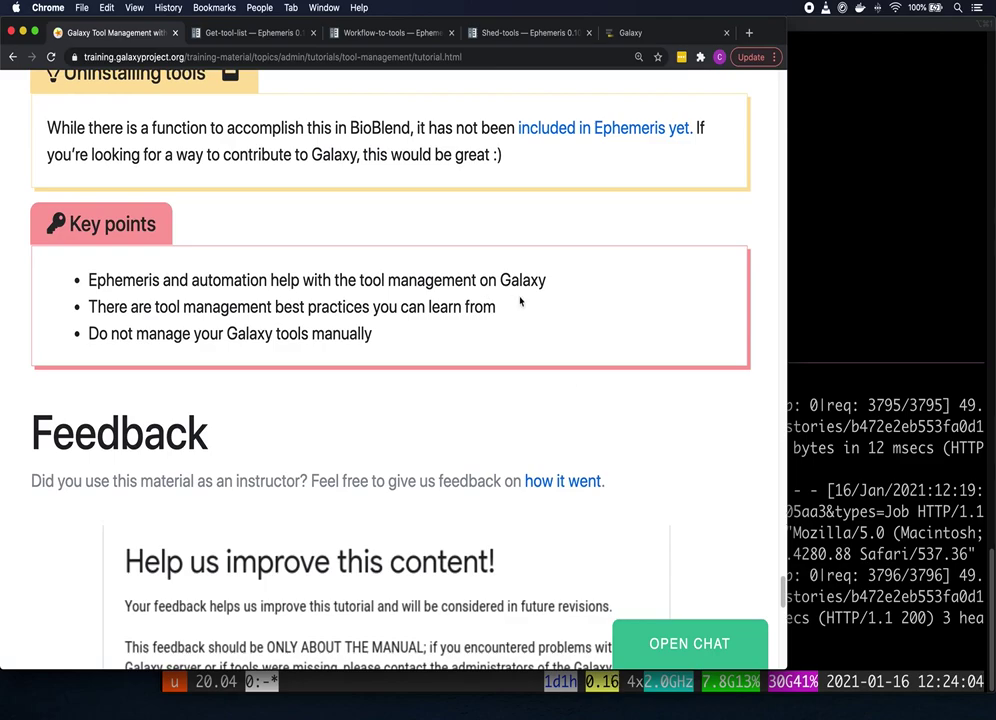
{"action": "scroll", "coordinate": [540, 304], "scroll_direction": "down", "scroll_amount": 1}
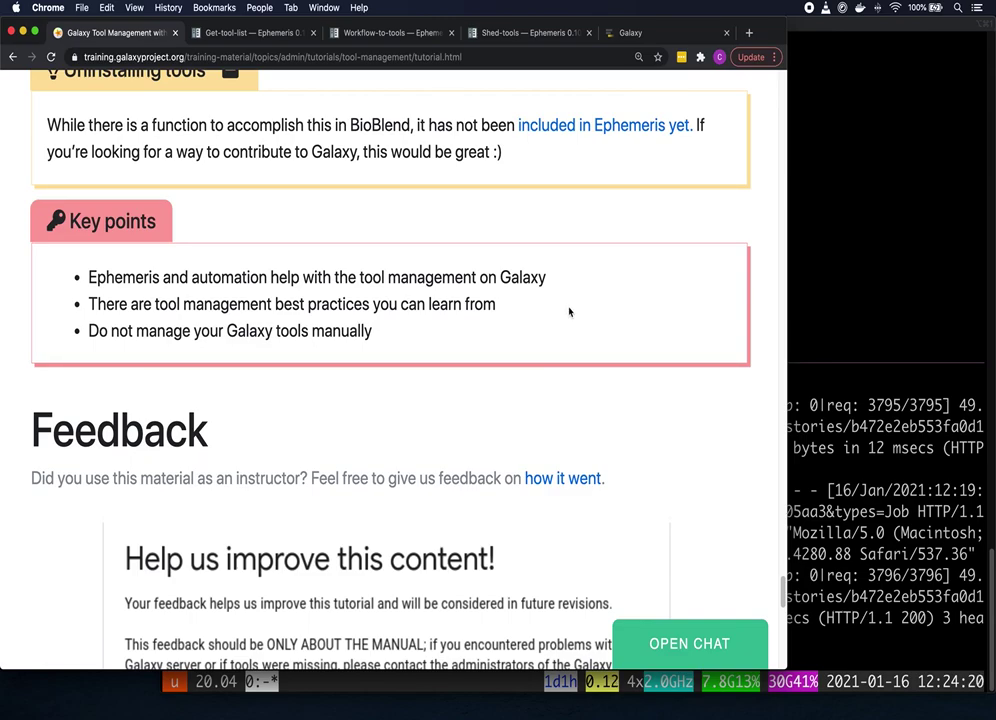
{"action": "scroll", "coordinate": [568, 310], "scroll_direction": "down", "scroll_amount": 1}
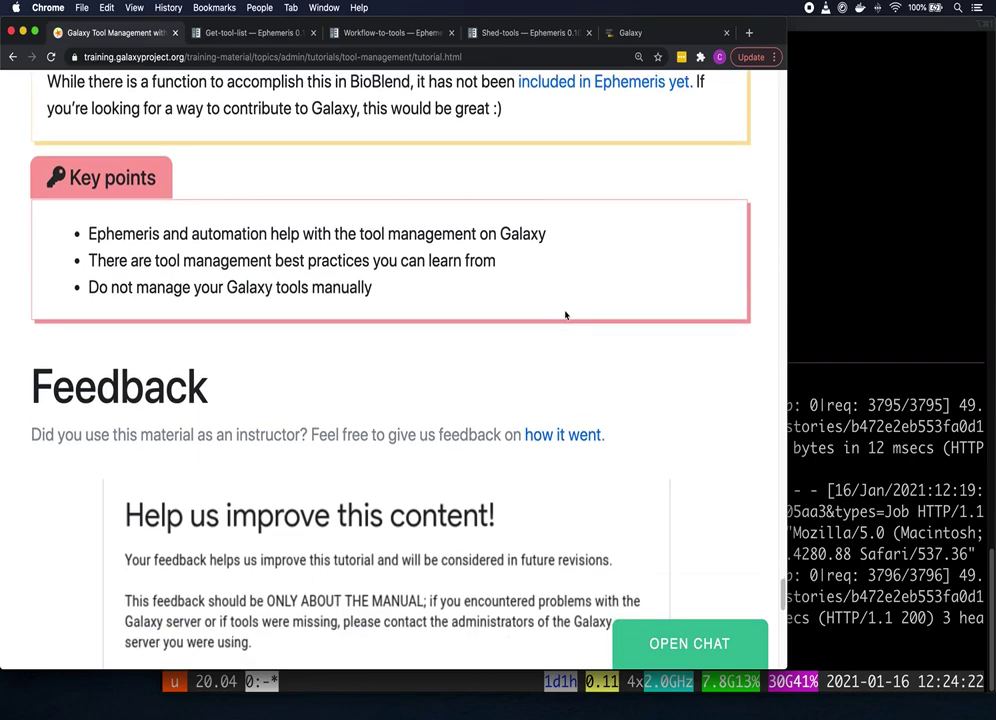
Step: Scroll past the feedback form to 'Citing this Tutorial' and the Congratulations message
{"action": "scroll", "coordinate": [629, 305], "scroll_direction": "down", "scroll_amount": 2}
{"action": "scroll", "coordinate": [660, 304], "scroll_direction": "down", "scroll_amount": 1}
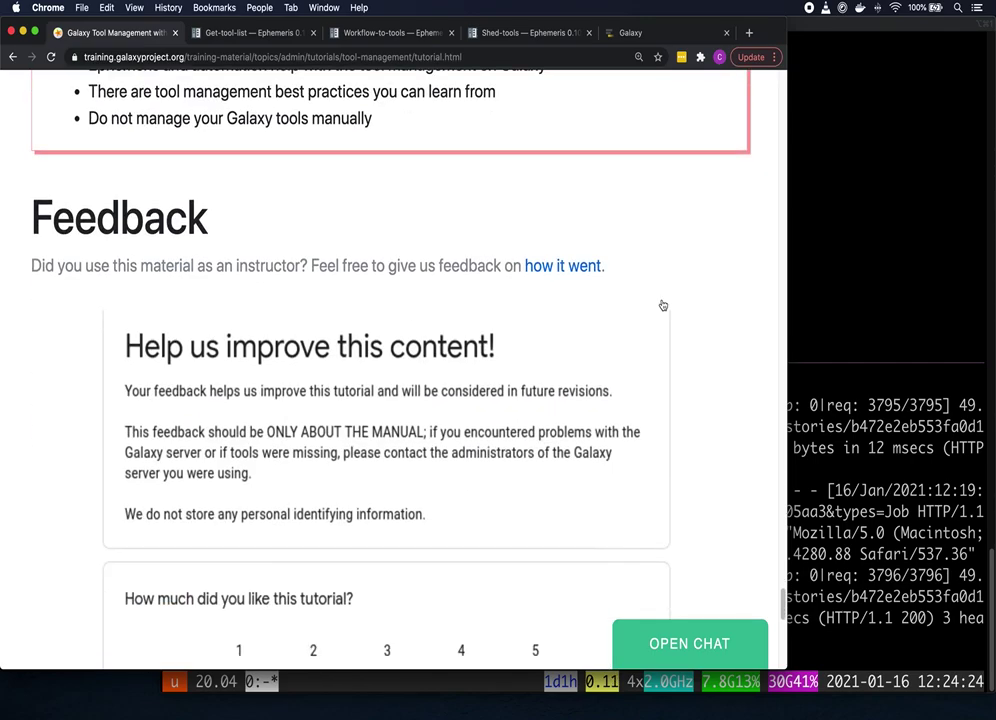
{"action": "scroll", "coordinate": [703, 296], "scroll_direction": "down", "scroll_amount": 1}
{"action": "scroll", "coordinate": [736, 284], "scroll_direction": "down", "scroll_amount": 1}
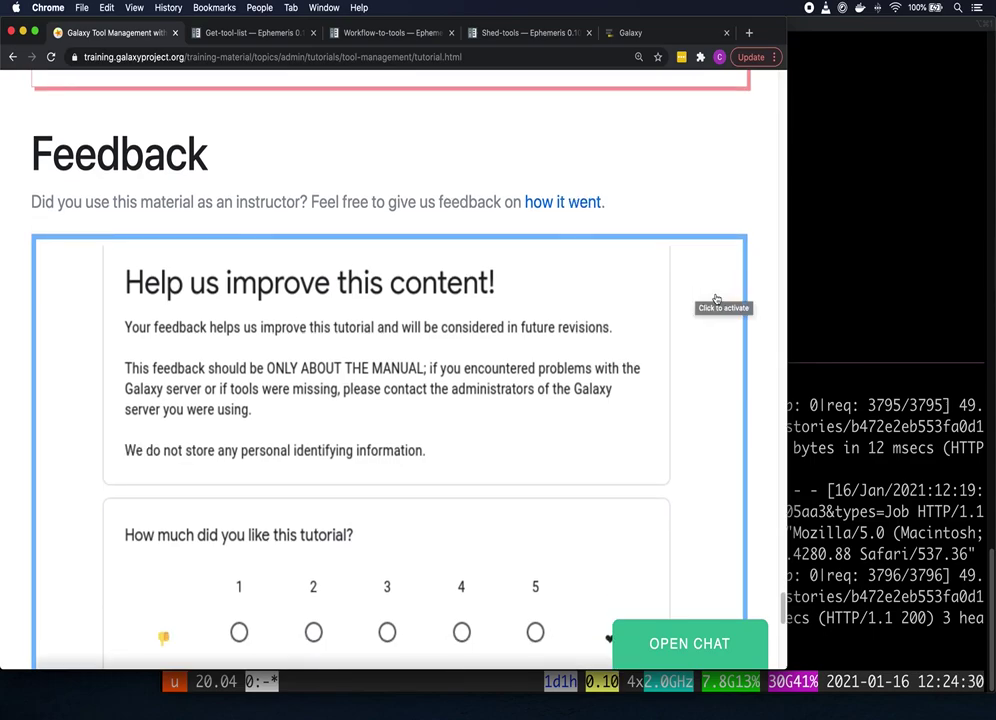
{"action": "scroll", "coordinate": [716, 302], "scroll_direction": "down", "scroll_amount": 1}
{"action": "scroll", "coordinate": [714, 301], "scroll_direction": "down", "scroll_amount": 10}
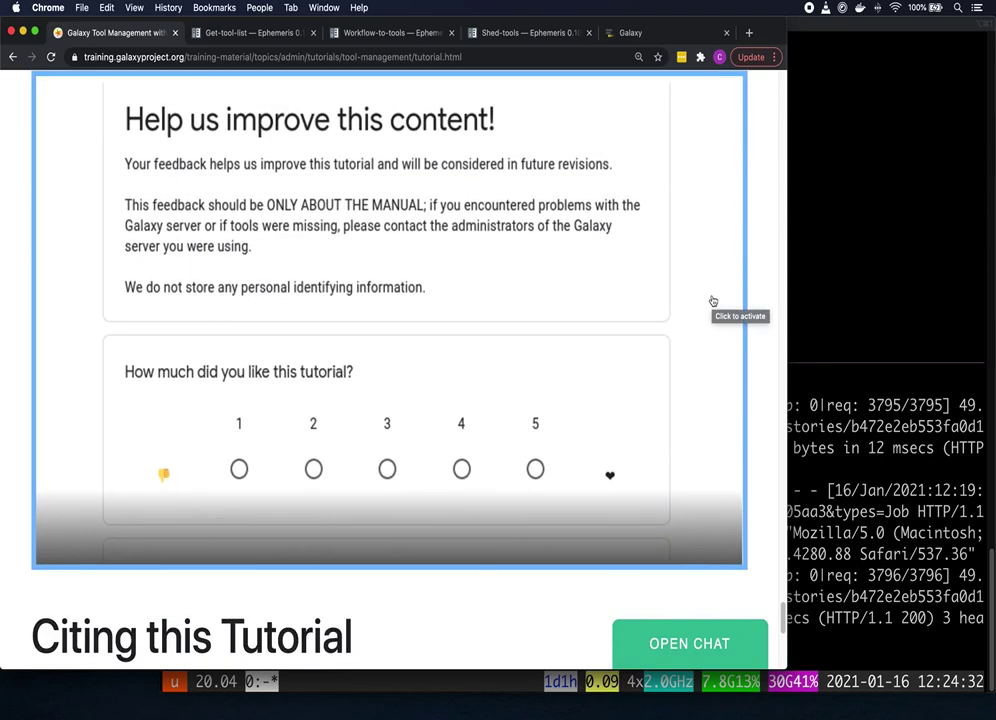
{"action": "scroll", "coordinate": [714, 304], "scroll_direction": "down", "scroll_amount": 3}
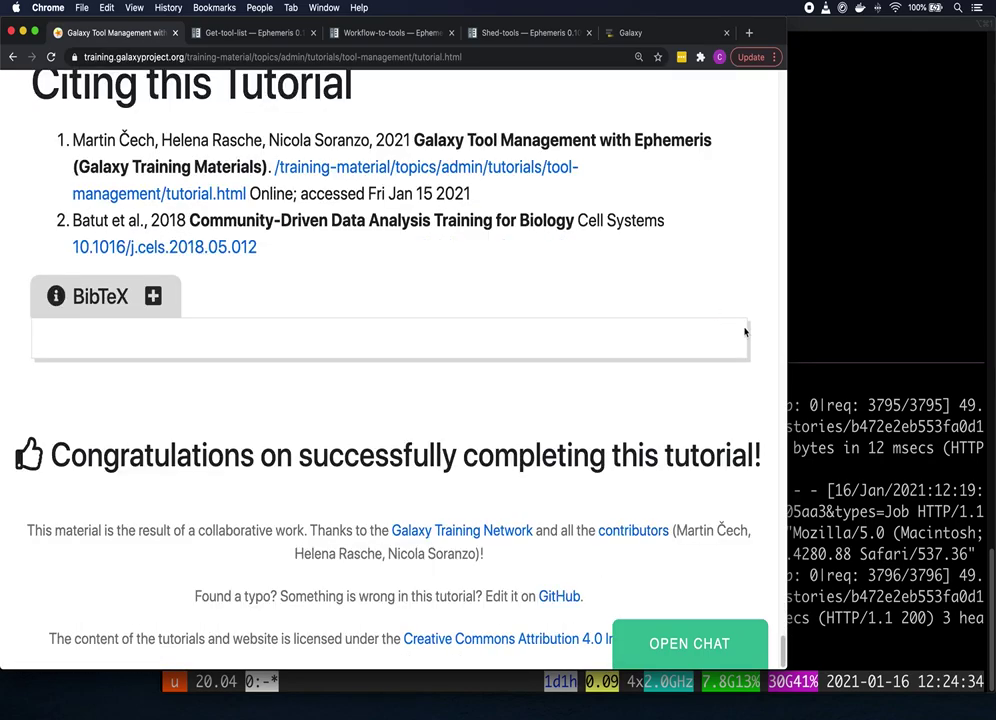